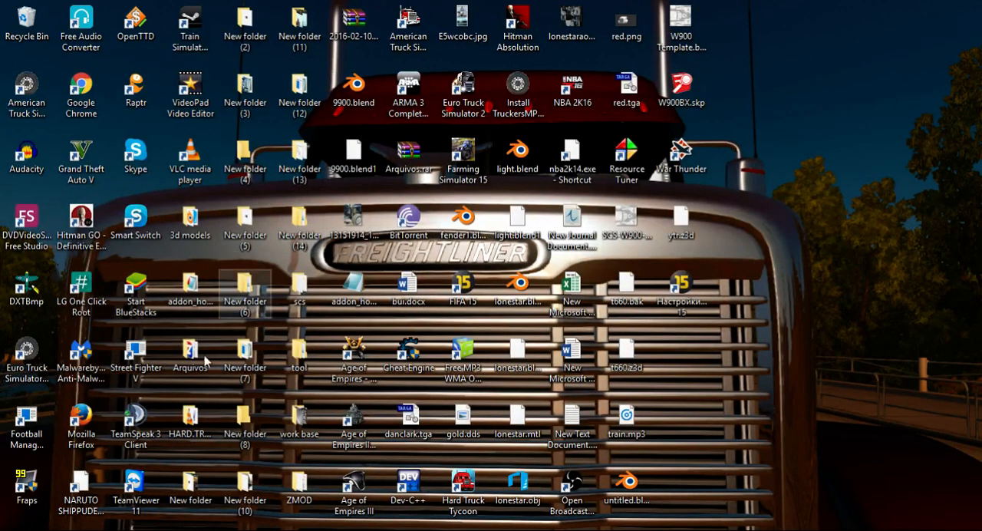
Open New folder (7) from the desktop and extract dlc_kenworth_w900.scs with scs_extractor.exe.
{"action": "mouse_move", "coordinate": [409, 529]}
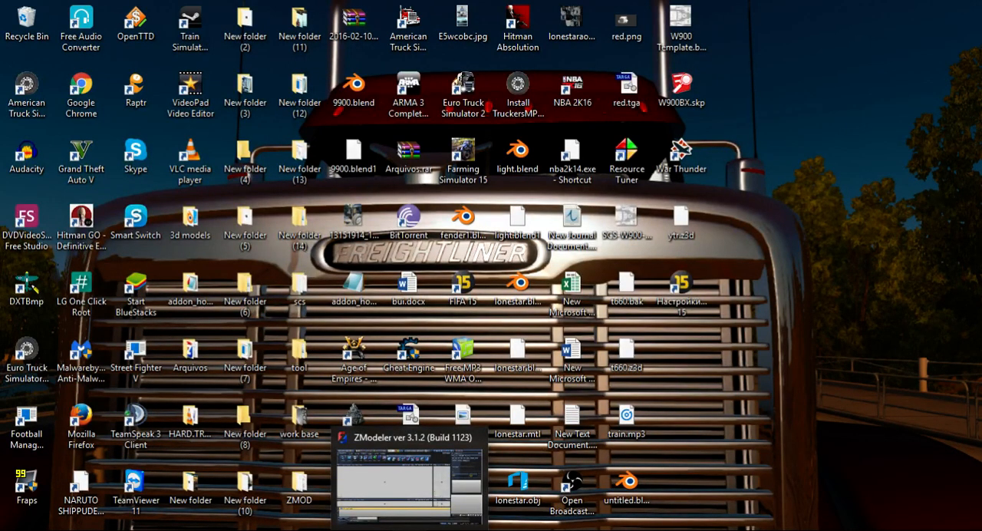
{"action": "double_click", "coordinate": [243, 361]}
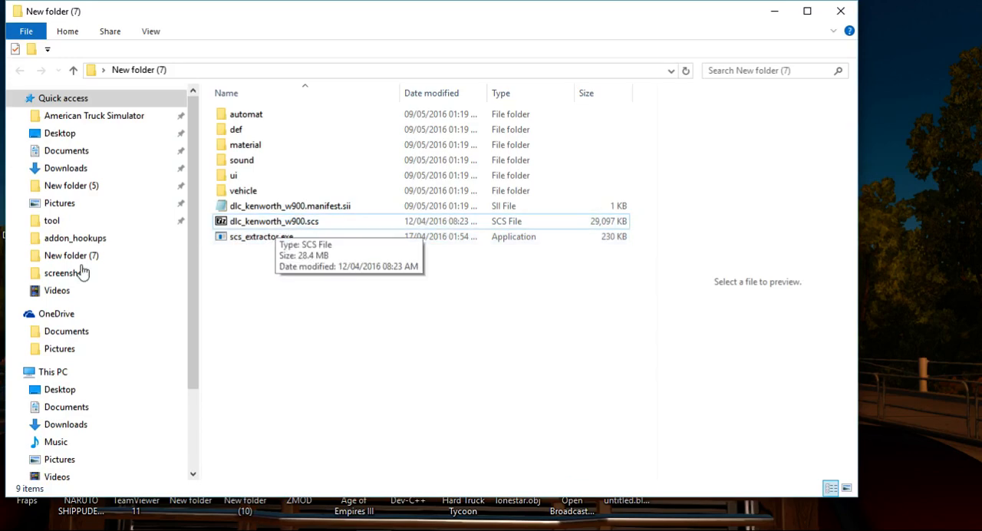
{"action": "left_click_drag", "start_coordinate": [210, 222], "coordinate": [232, 237]}
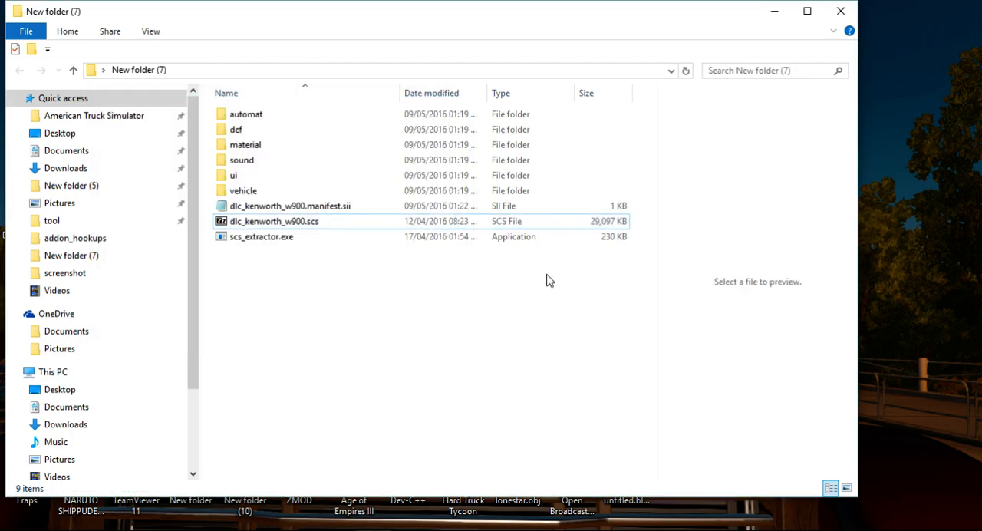
{"action": "left_click_drag", "start_coordinate": [285, 222], "coordinate": [276, 237]}
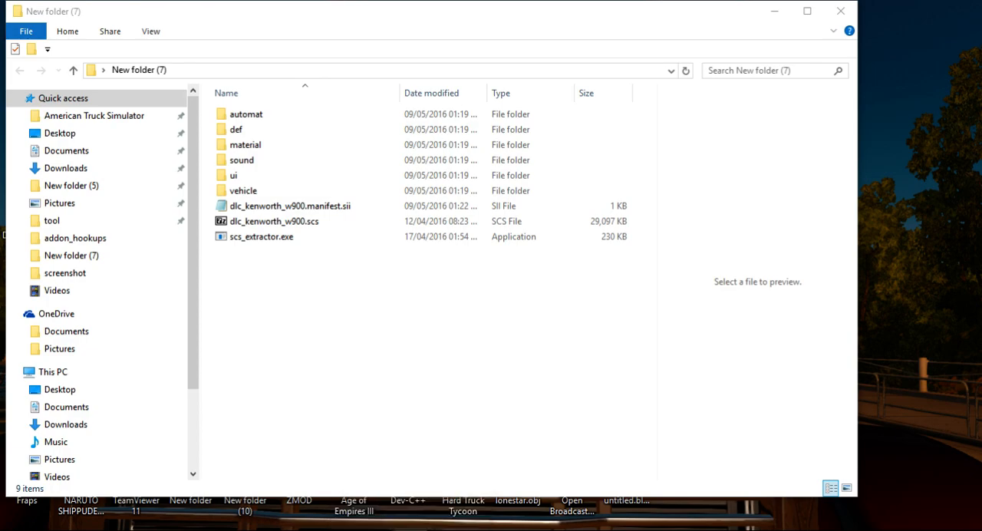
Switch to ZModeler, start an import and browse to vehicle\truck\kenworth_w900 inside New folder (7).
{"action": "left_click", "coordinate": [406, 529]}
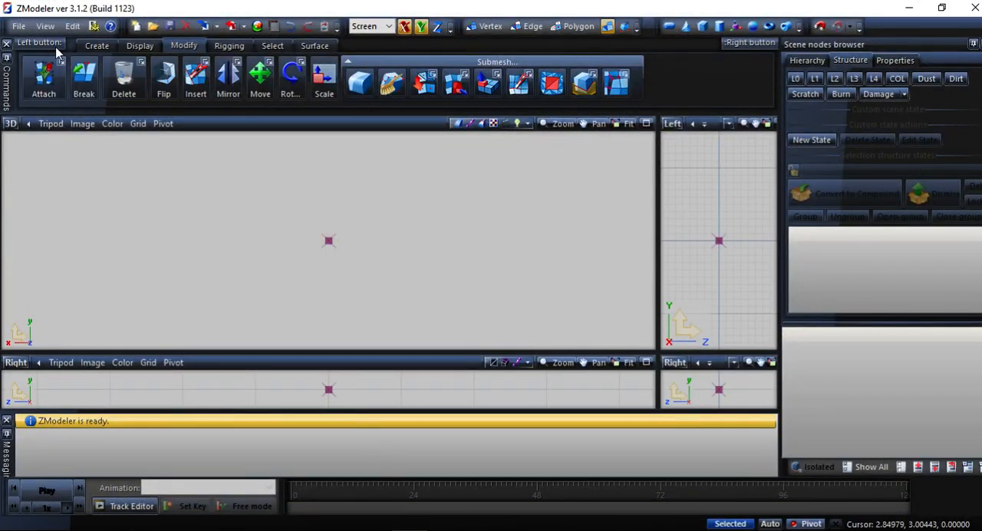
{"action": "left_click", "coordinate": [18, 26]}
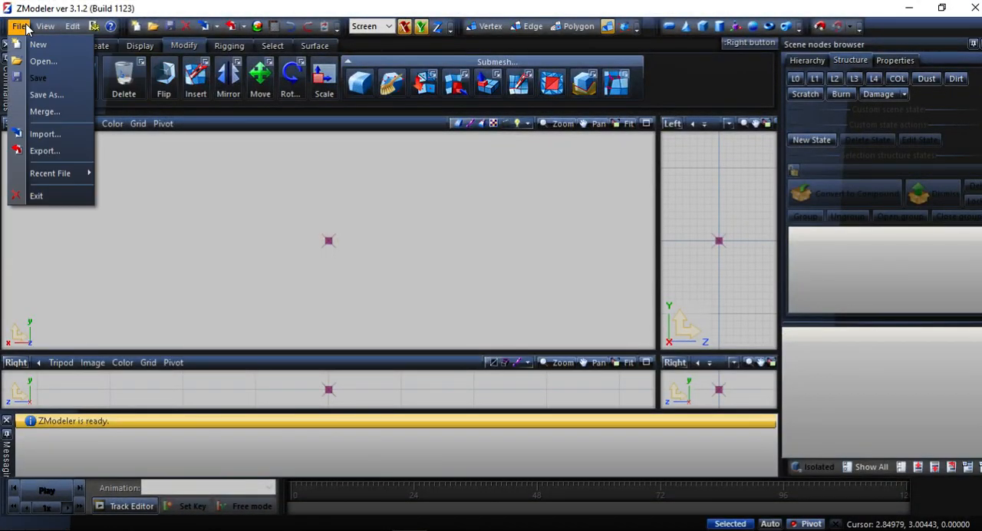
{"action": "left_click", "coordinate": [34, 132]}
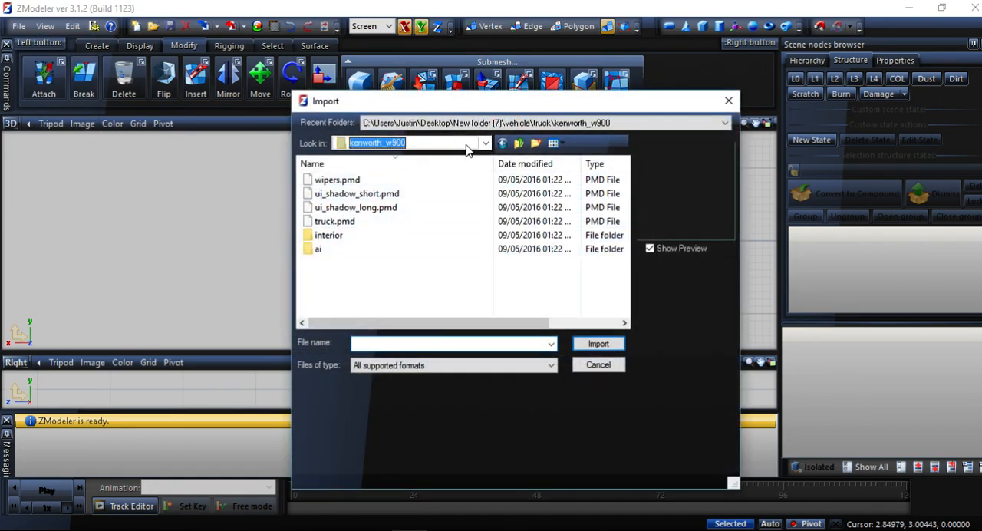
{"action": "left_click", "coordinate": [484, 144]}
{"action": "left_click", "coordinate": [485, 147]}
{"action": "left_click", "coordinate": [483, 144]}
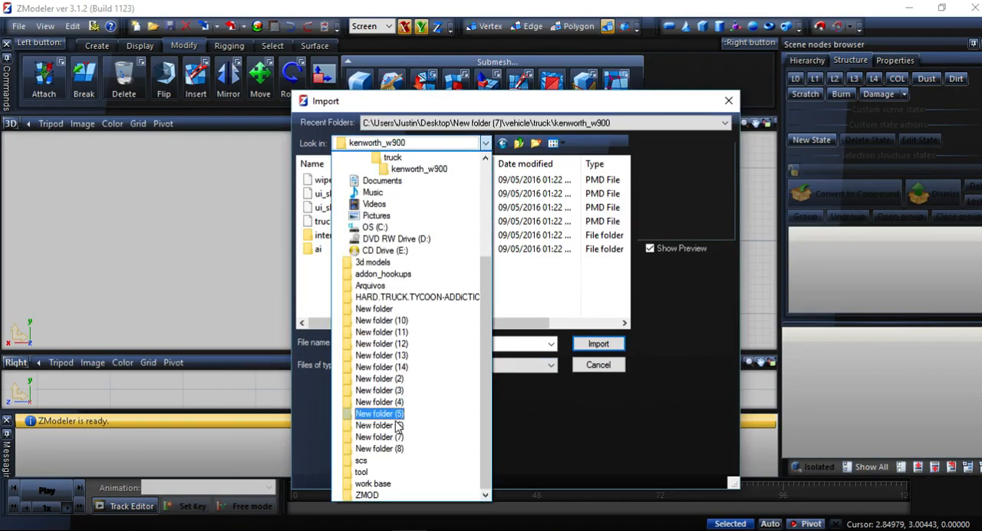
{"action": "left_click", "coordinate": [380, 436]}
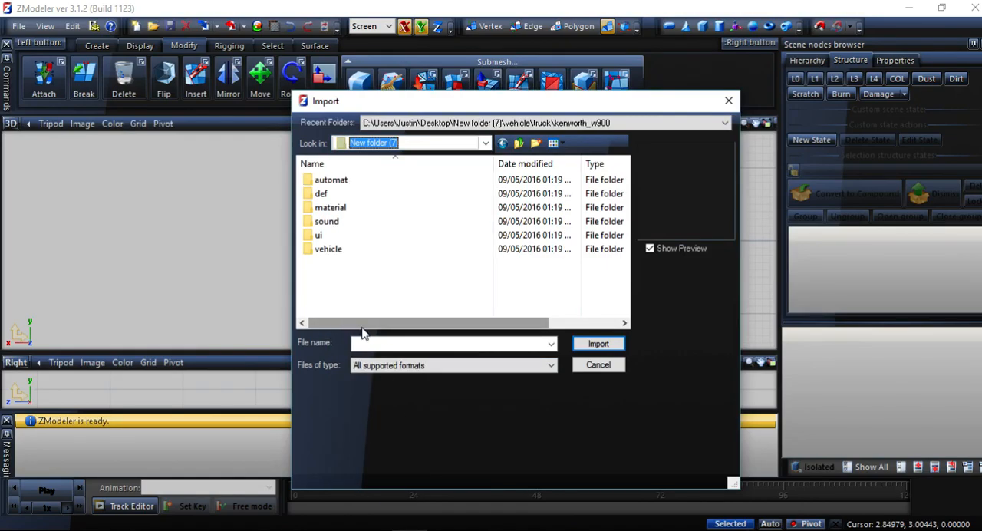
{"action": "left_click", "coordinate": [330, 250]}
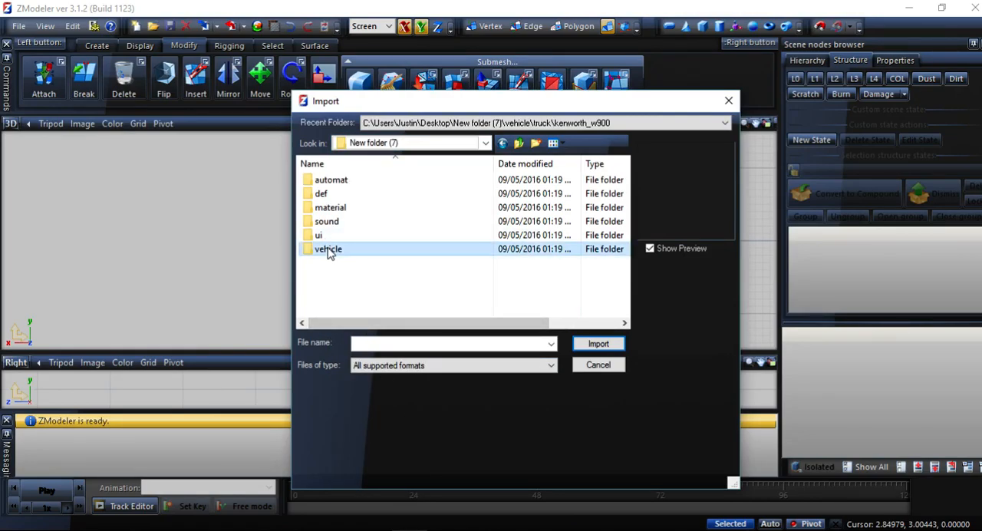
{"action": "double_click", "coordinate": [328, 250]}
{"action": "double_click", "coordinate": [327, 182]}
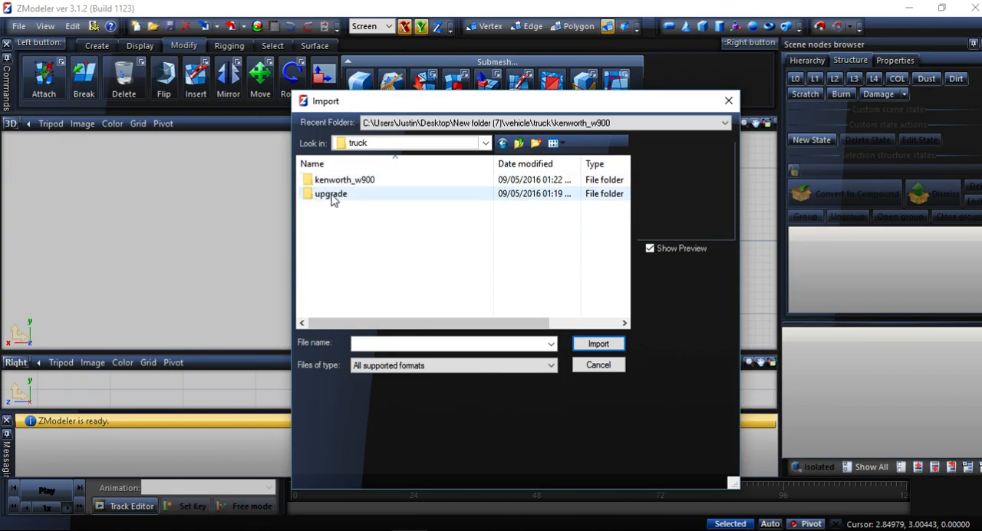
{"action": "double_click", "coordinate": [325, 182]}
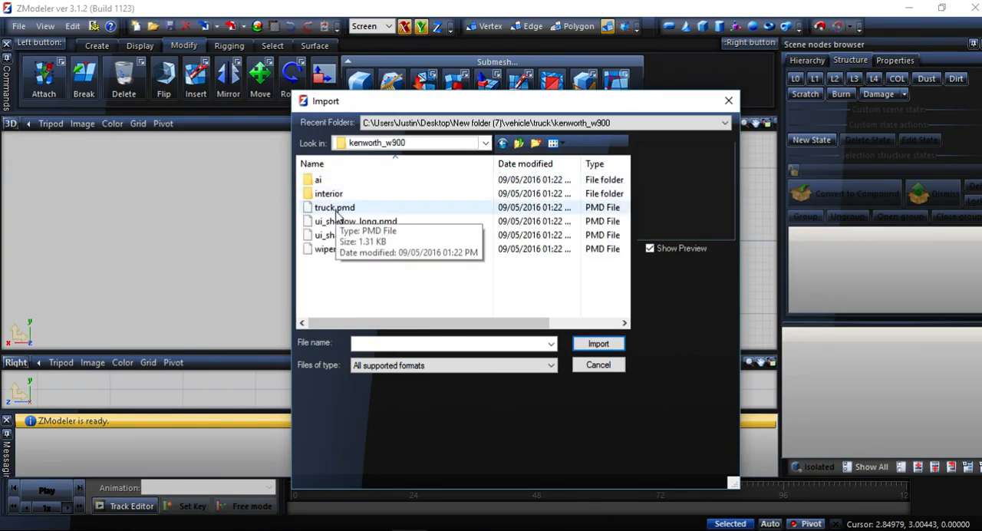
Import truck.pmd with both the base.scs path and the mod folder set to New folder (7) on the desktop.
{"action": "left_click", "coordinate": [336, 207]}
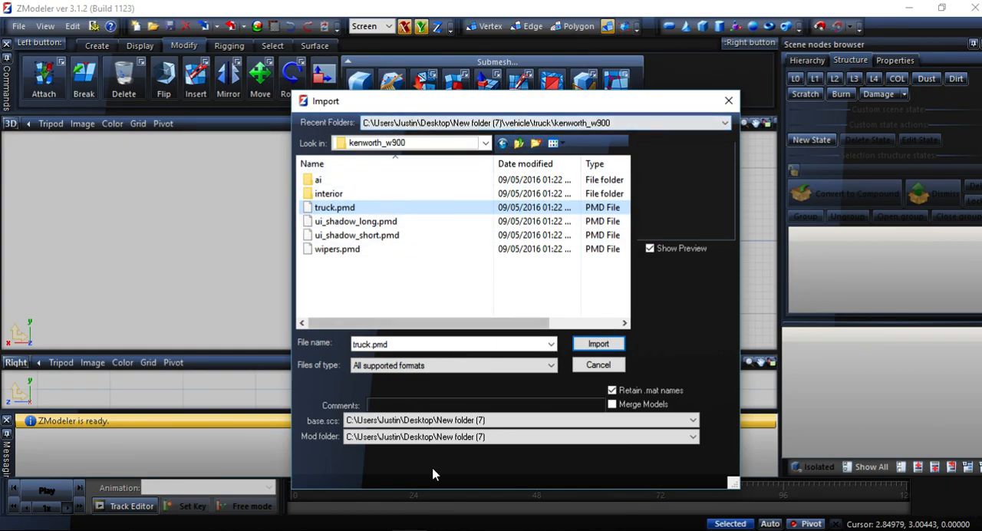
{"action": "left_click", "coordinate": [460, 423]}
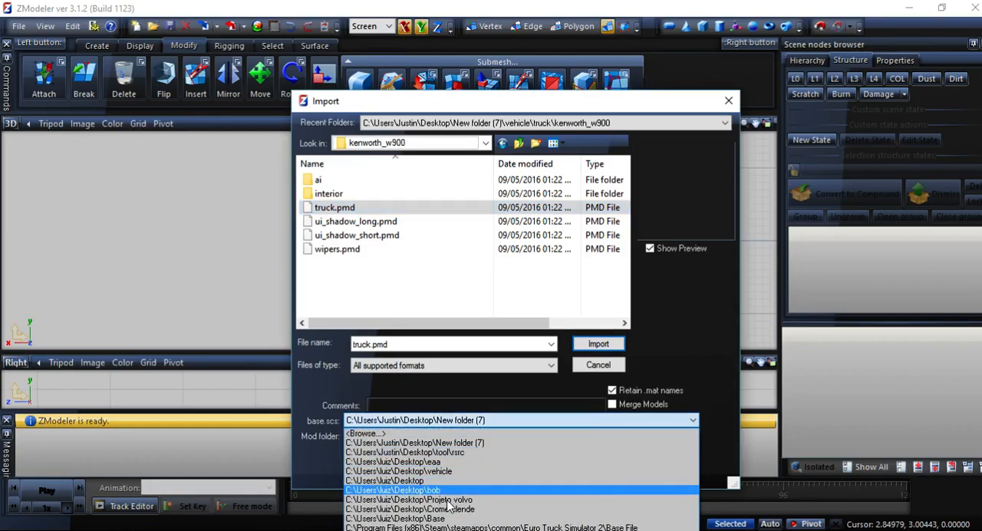
{"action": "left_click", "coordinate": [462, 443]}
{"action": "left_click", "coordinate": [462, 437]}
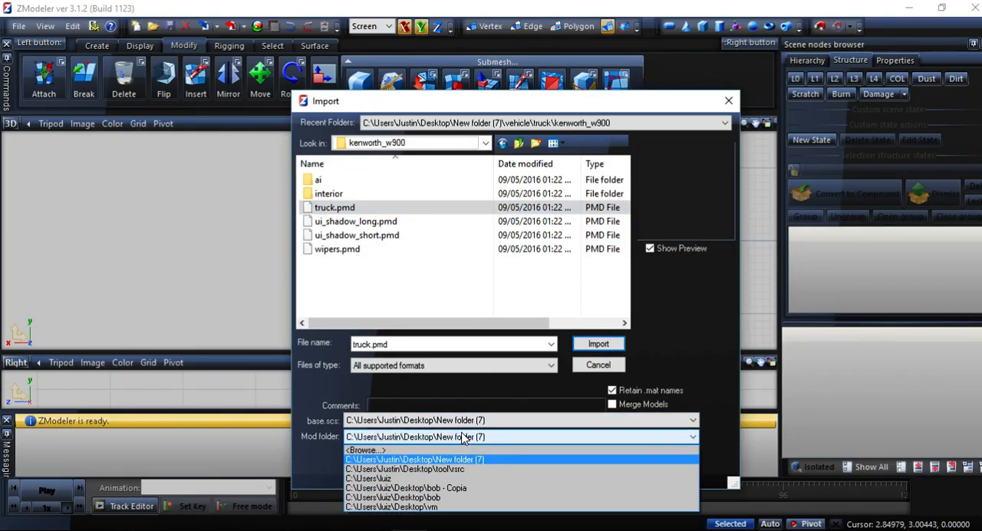
{"action": "left_click", "coordinate": [450, 460]}
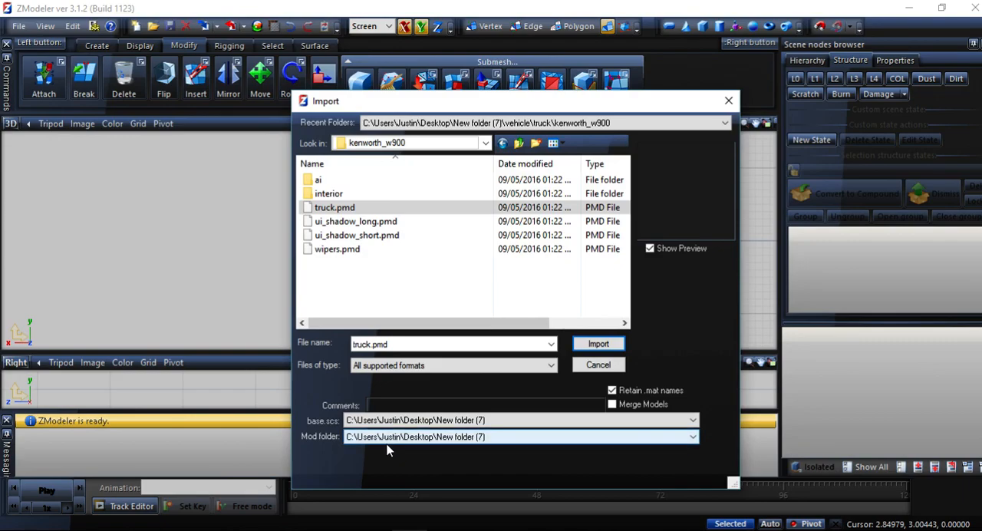
{"action": "left_click", "coordinate": [598, 344]}
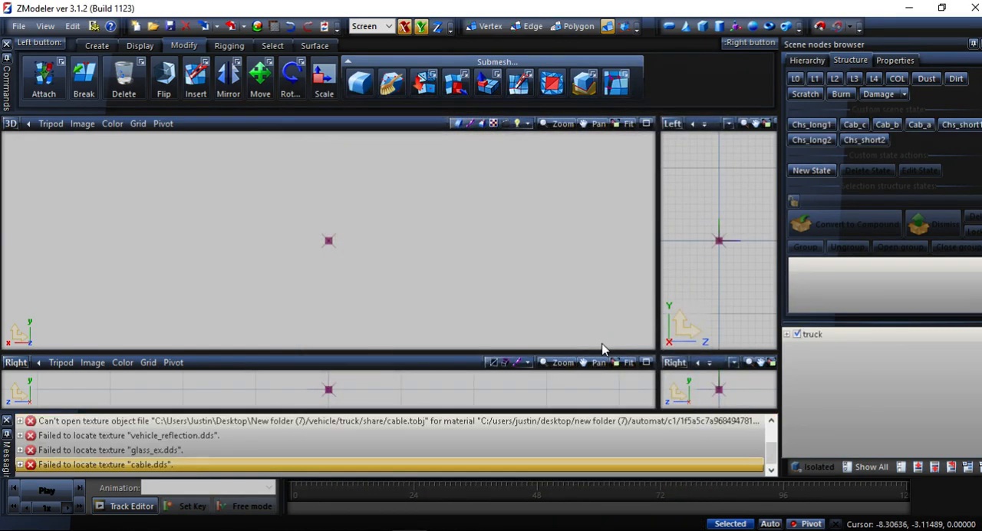
Activate the Chs_long1 state and copy its name from the state settings.
{"action": "left_click", "coordinate": [807, 170]}
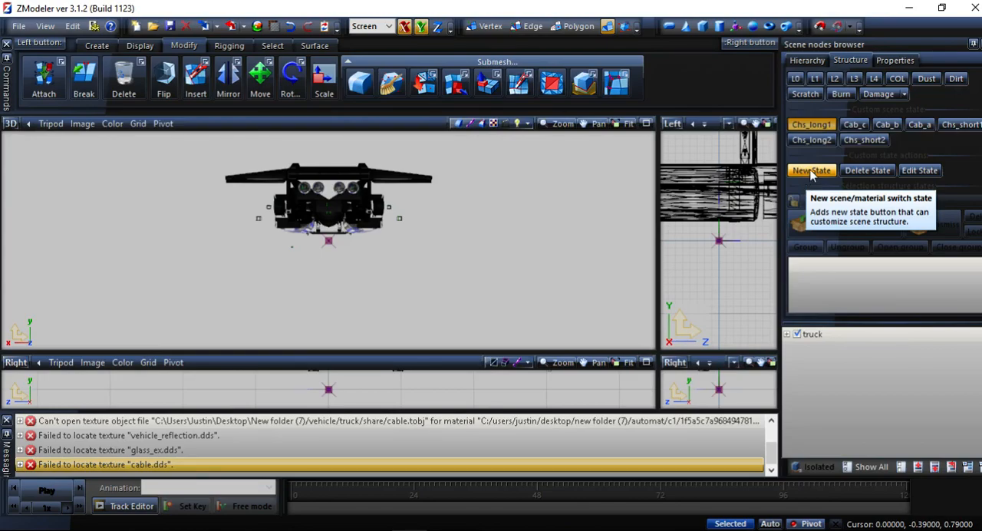
{"action": "left_click", "coordinate": [918, 171]}
{"action": "double_click", "coordinate": [625, 216]}
{"action": "right_click", "coordinate": [614, 216]}
{"action": "left_click", "coordinate": [651, 262]}
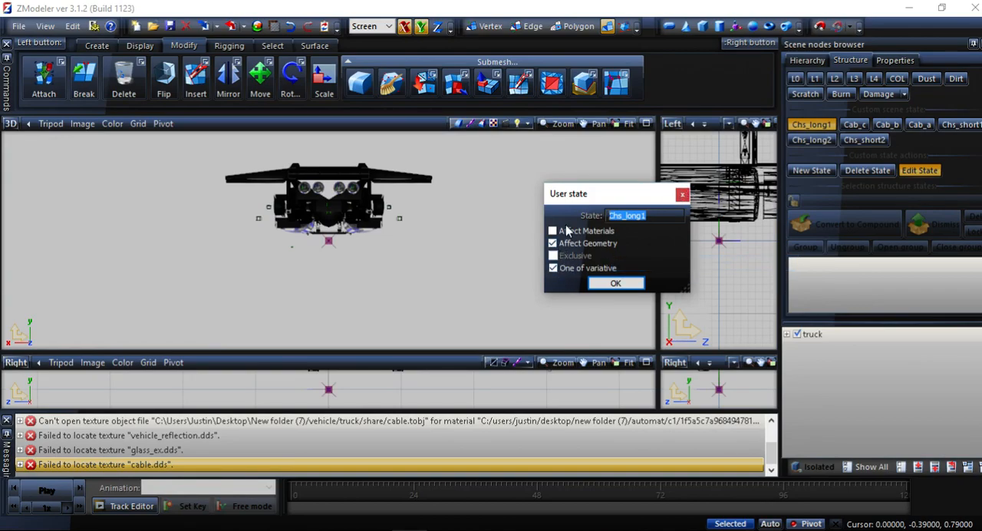
{"action": "left_click", "coordinate": [681, 194]}
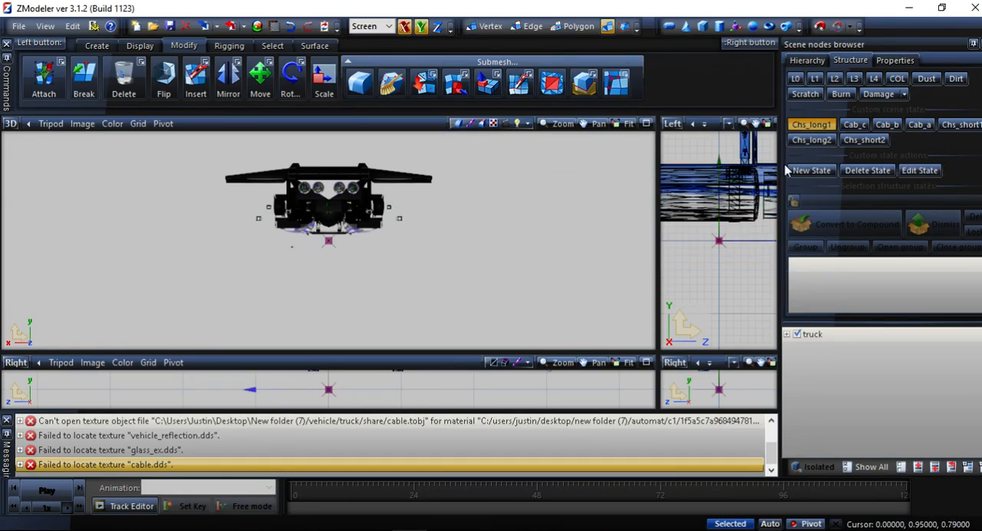
Create a new scene state named Chs_long3 with Affect Geometry and One of variative enabled.
{"action": "left_click", "coordinate": [804, 125]}
{"action": "left_click", "coordinate": [811, 171]}
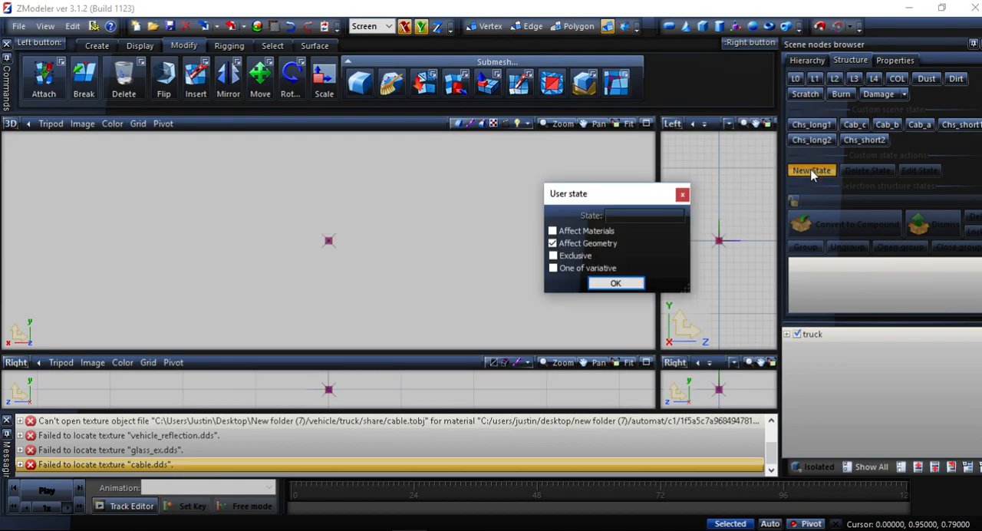
{"action": "right_click", "coordinate": [636, 217]}
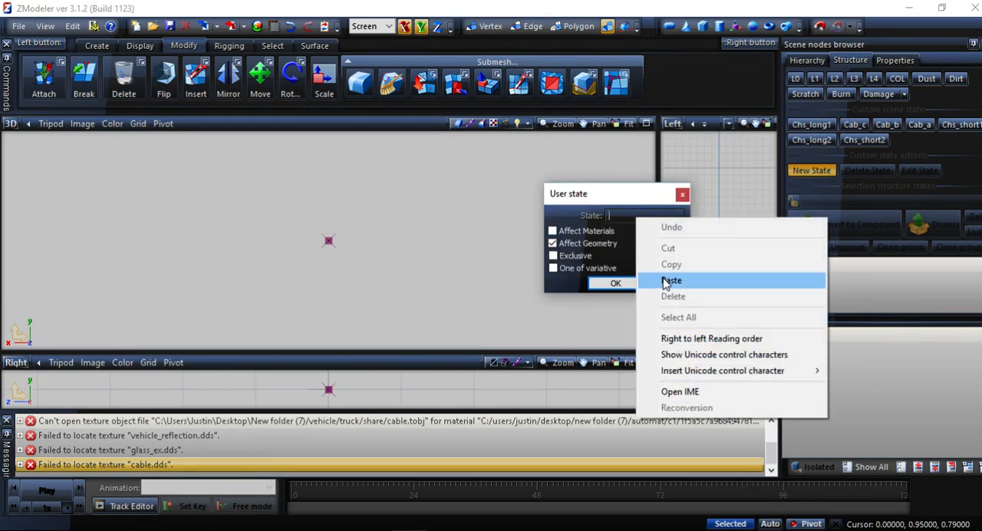
{"action": "left_click", "coordinate": [671, 280]}
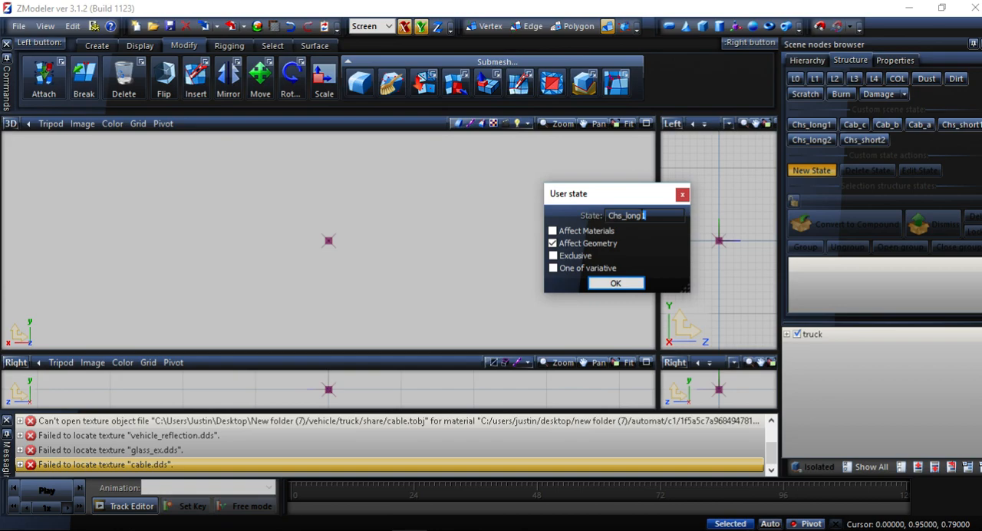
{"action": "left_click", "coordinate": [553, 267]}
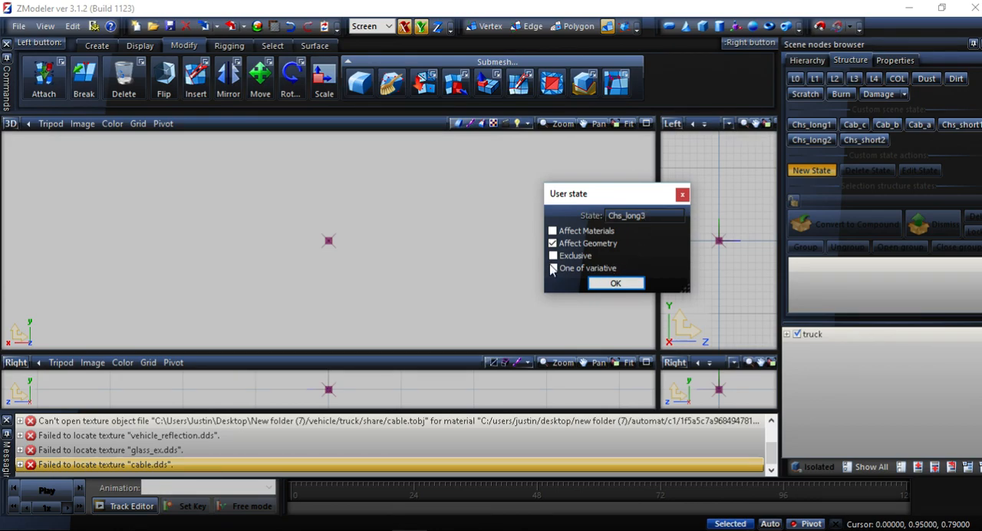
{"action": "left_click", "coordinate": [635, 284]}
Create another scene state named Chs_long4 with Affect Geometry and One of variative enabled.
{"action": "left_click", "coordinate": [822, 174]}
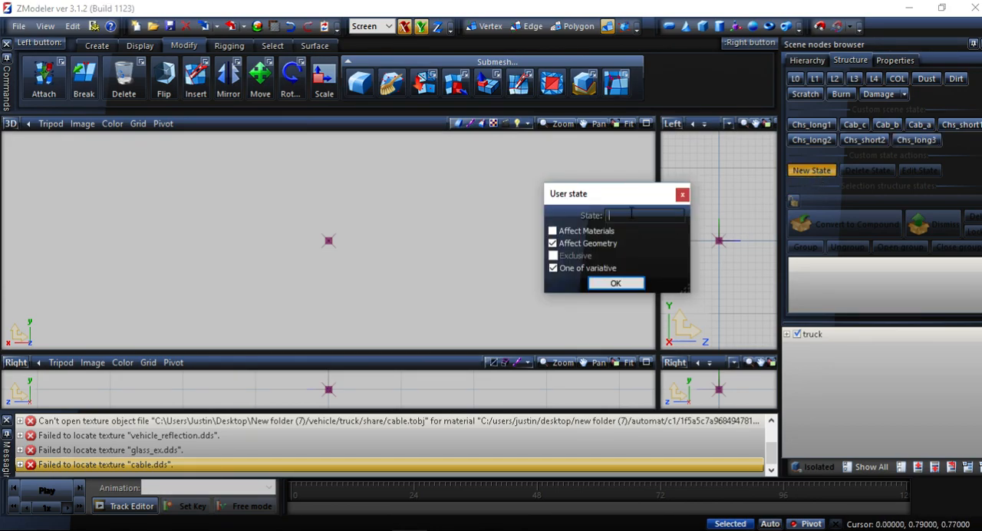
{"action": "key", "text": "ctrl+v"}
{"action": "left_click", "coordinate": [628, 283]}
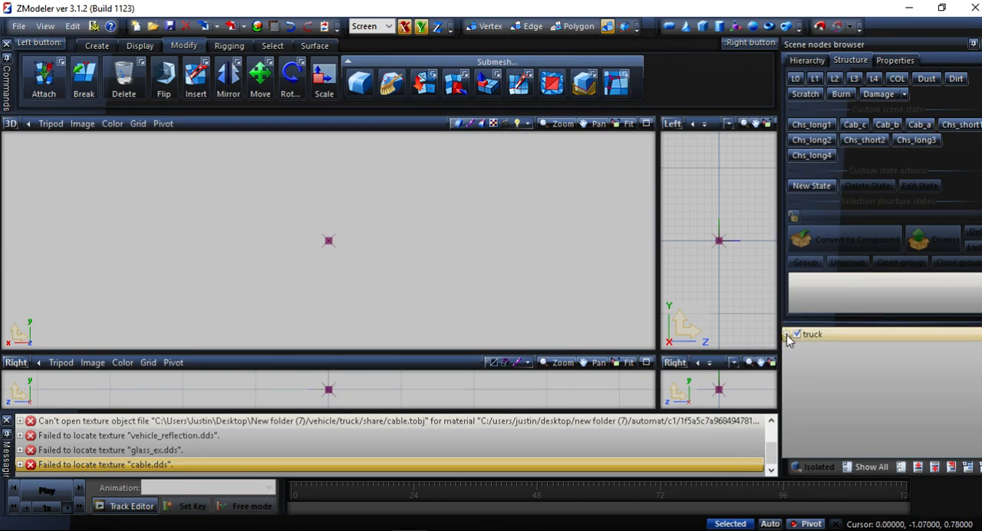
Clear the message log and maximize the 3D view.
{"action": "right_click", "coordinate": [227, 449]}
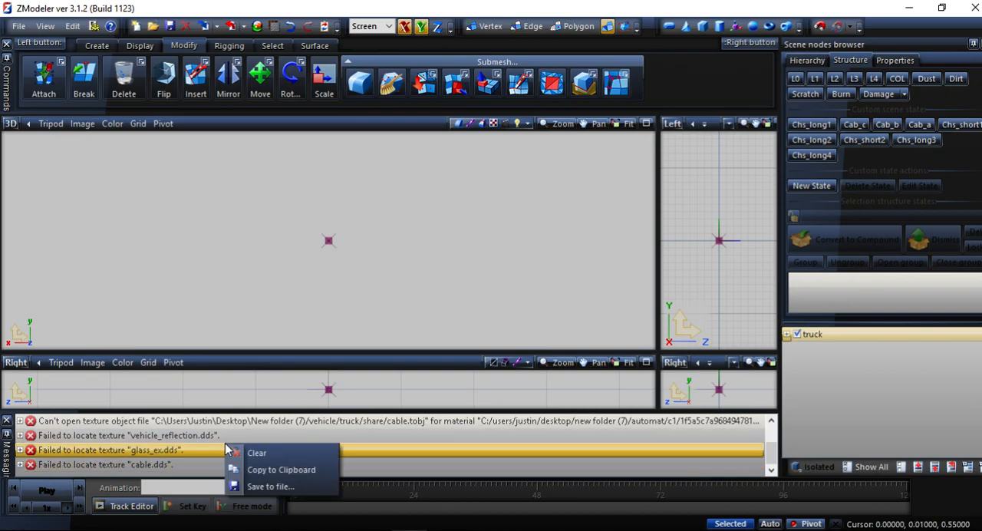
{"action": "left_click", "coordinate": [283, 457]}
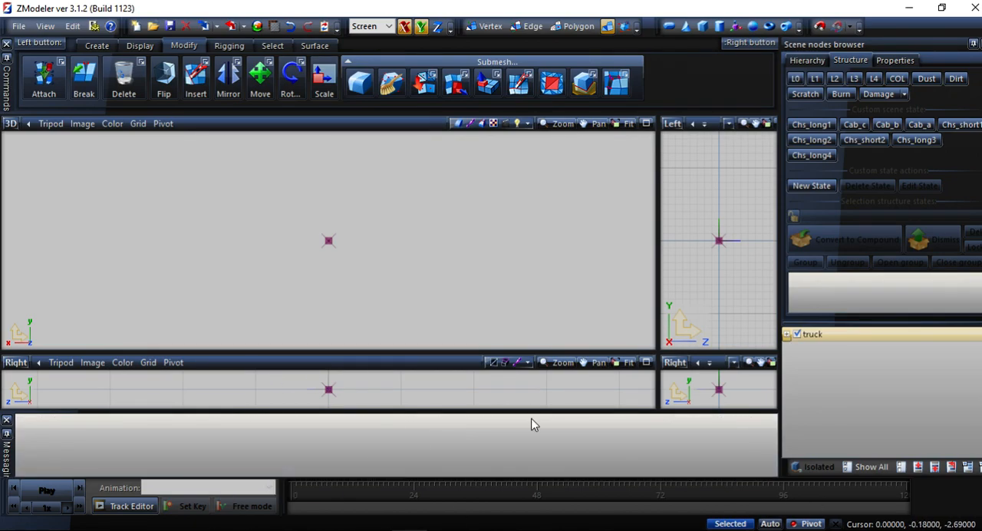
{"action": "left_click", "coordinate": [645, 124]}
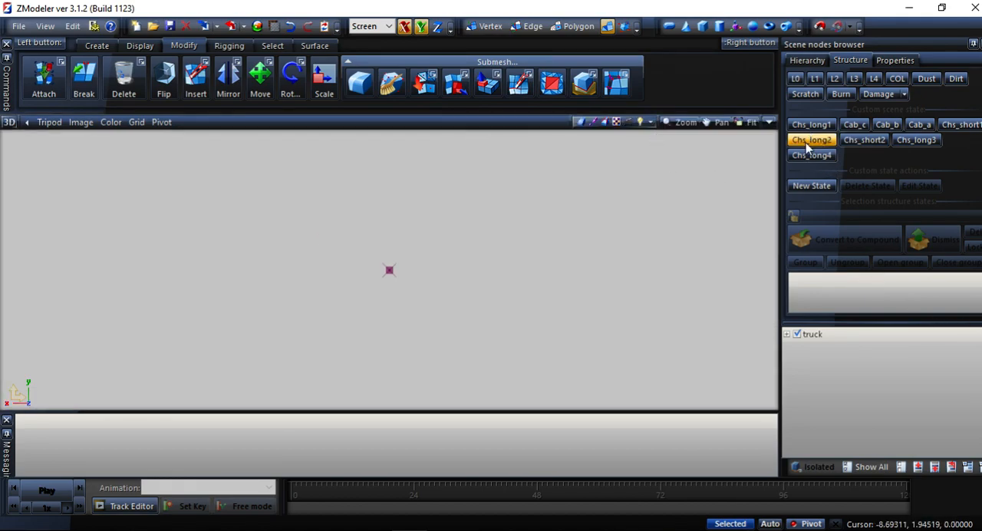
Expand the truck node and hide every part in it except Chs_l.
{"action": "left_click", "coordinate": [786, 335]}
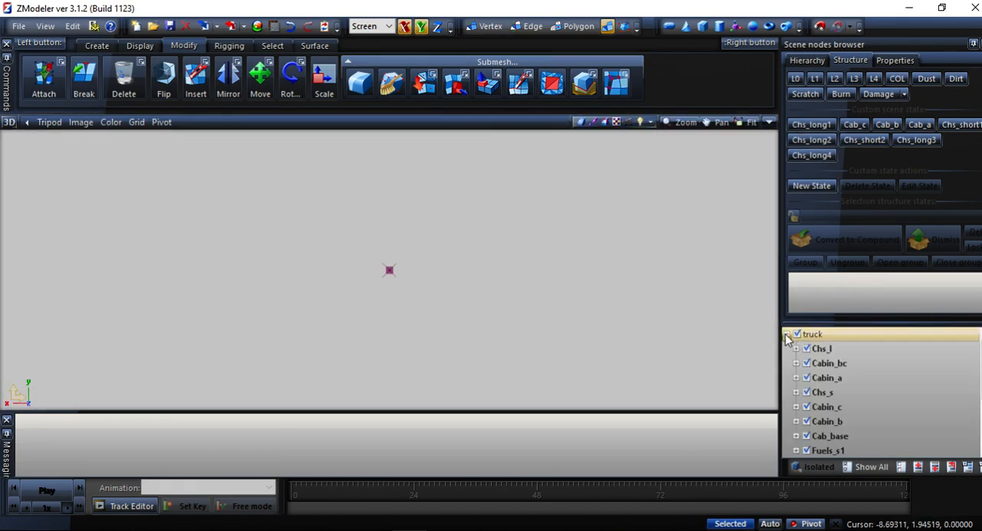
{"action": "left_click", "coordinate": [807, 378]}
{"action": "left_click", "coordinate": [806, 392]}
{"action": "left_click", "coordinate": [798, 334]}
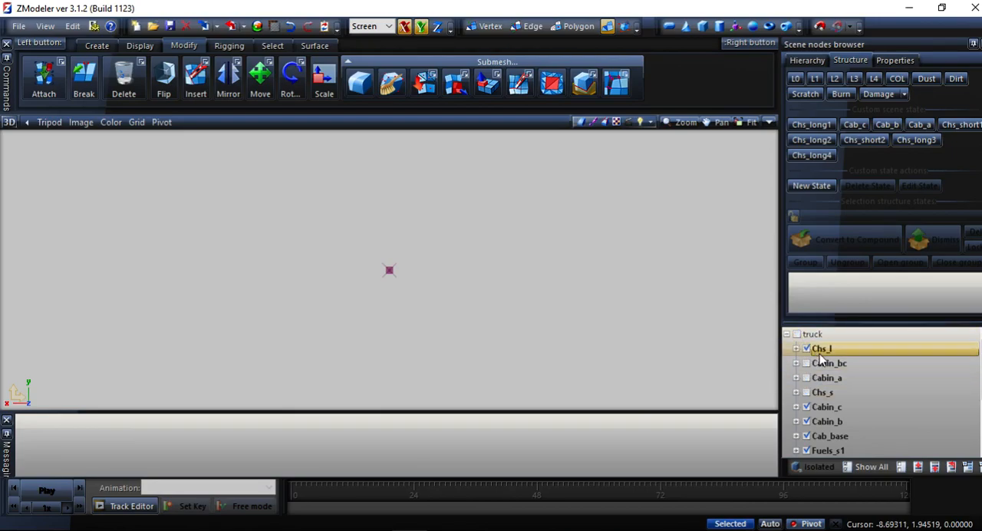
{"action": "left_click", "coordinate": [806, 406]}
{"action": "left_click", "coordinate": [818, 424]}
{"action": "left_click", "coordinate": [806, 421]}
{"action": "left_click", "coordinate": [805, 435]}
{"action": "left_click", "coordinate": [806, 450]}
{"action": "scroll", "coordinate": [809, 450], "scroll_direction": "down", "scroll_amount": 2}
{"action": "left_click", "coordinate": [806, 377]}
{"action": "left_click", "coordinate": [806, 391]}
{"action": "left_click", "coordinate": [806, 406]}
{"action": "left_click", "coordinate": [806, 421]}
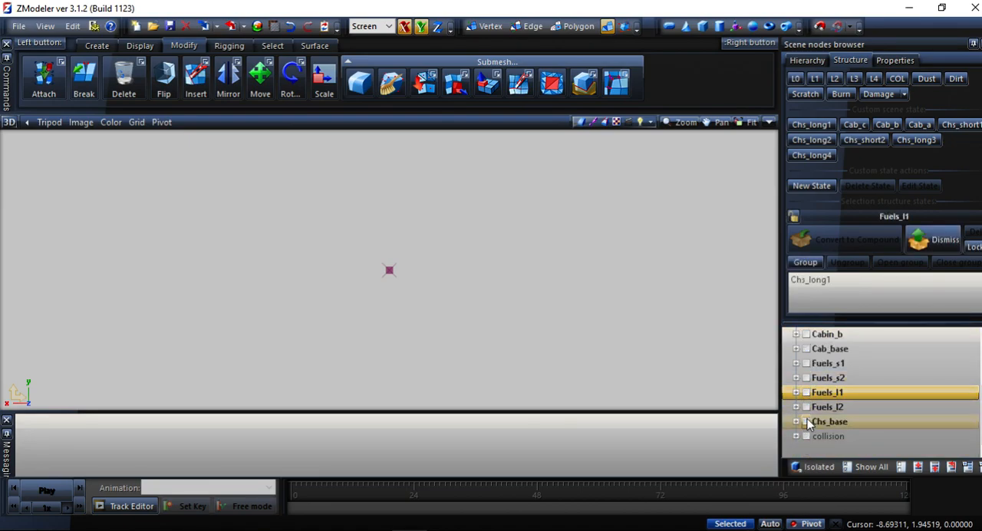
{"action": "scroll", "coordinate": [807, 424], "scroll_direction": "up", "scroll_amount": 2}
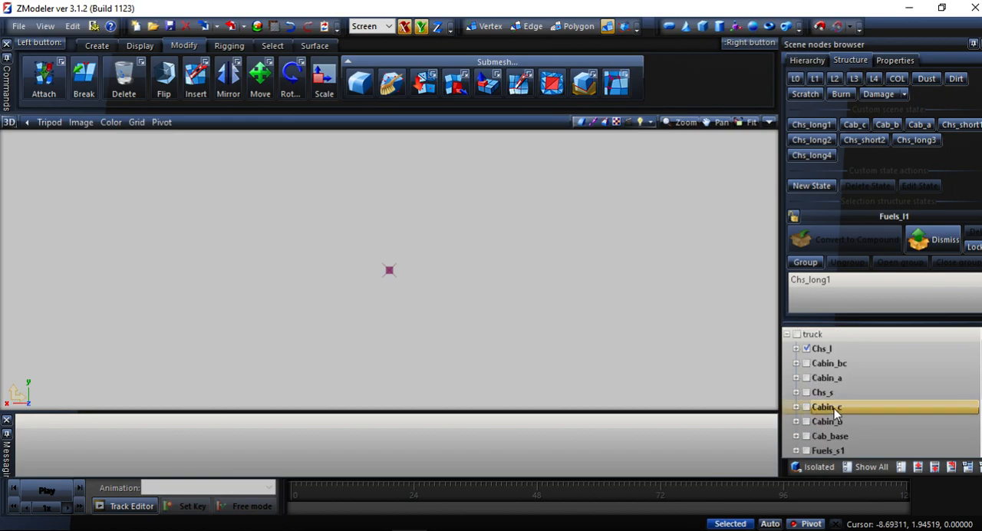
Show the Chs_long1 state in the Left view and select all of the visible chassis geometry.
{"action": "left_click", "coordinate": [810, 124]}
{"action": "middle_click_drag", "start_coordinate": [267, 173], "coordinate": [347, 206]}
{"action": "left_click", "coordinate": [6, 124]}
{"action": "left_click", "coordinate": [29, 172]}
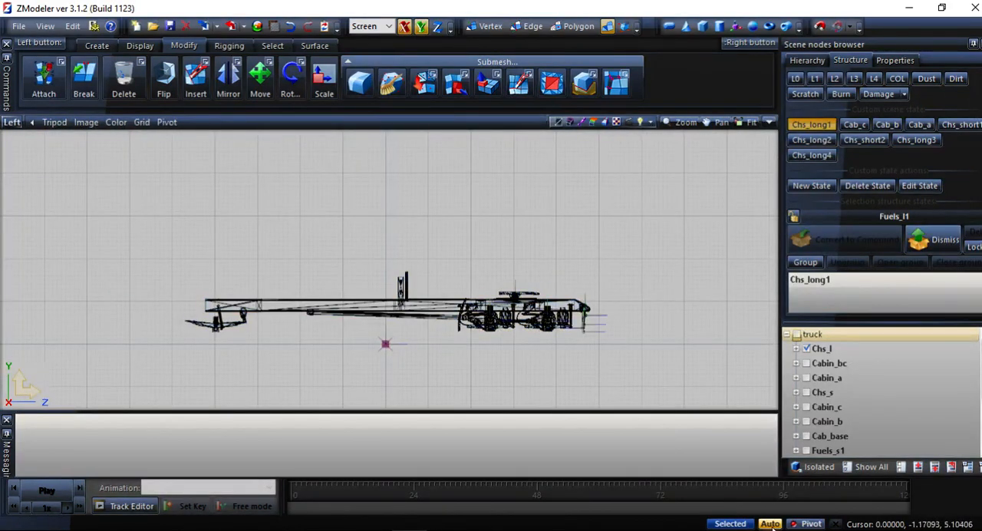
{"action": "left_click_drag", "start_coordinate": [660, 164], "coordinate": [26, 386]}
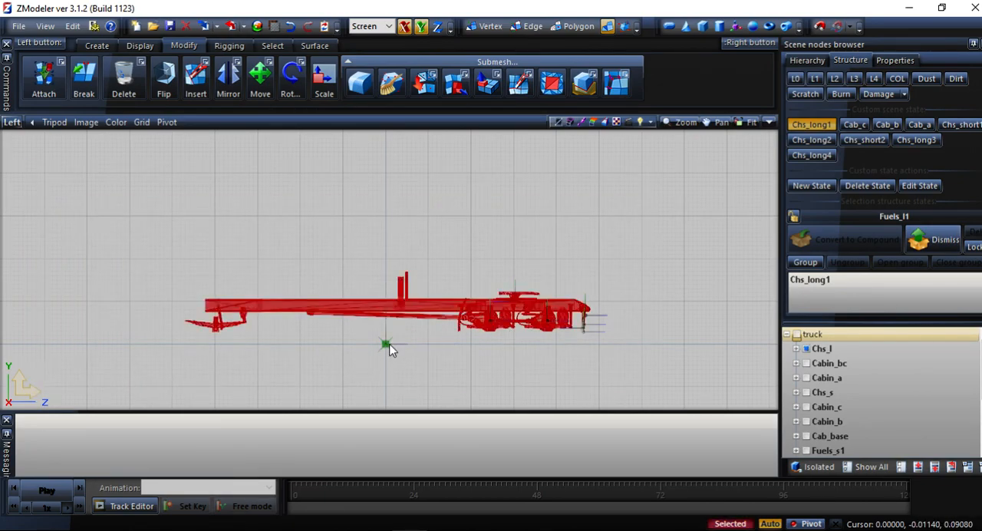
Copy the selected chassis geometry in place and clear the selection.
{"action": "left_click", "coordinate": [96, 45]}
{"action": "left_click", "coordinate": [46, 90]}
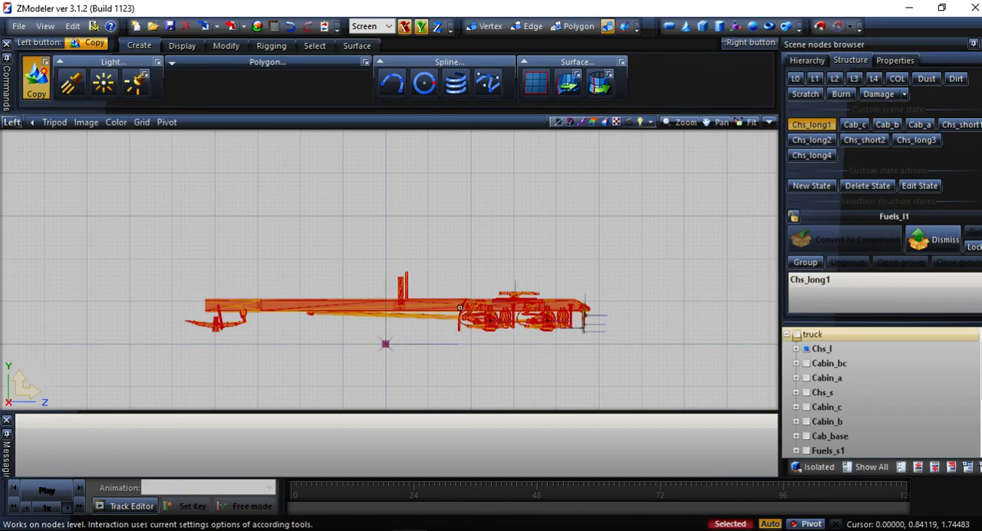
{"action": "left_click", "coordinate": [460, 307]}
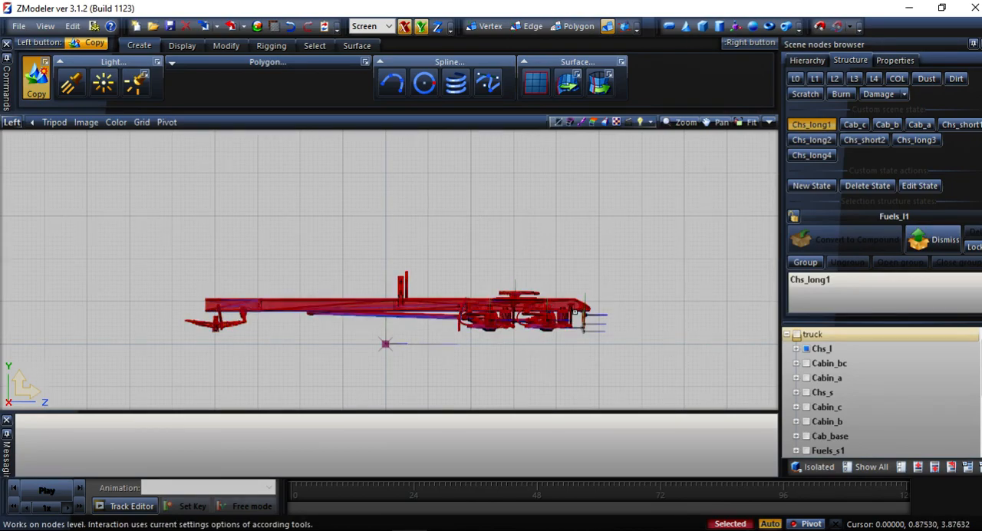
{"action": "scroll", "coordinate": [844, 392], "scroll_direction": "down", "scroll_amount": 3}
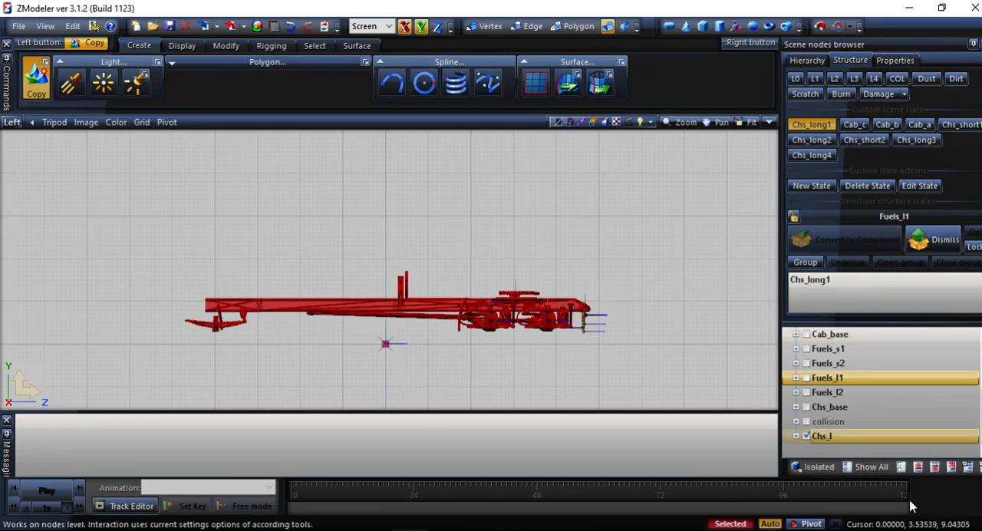
{"action": "scroll", "coordinate": [882, 384], "scroll_direction": "up", "scroll_amount": 3}
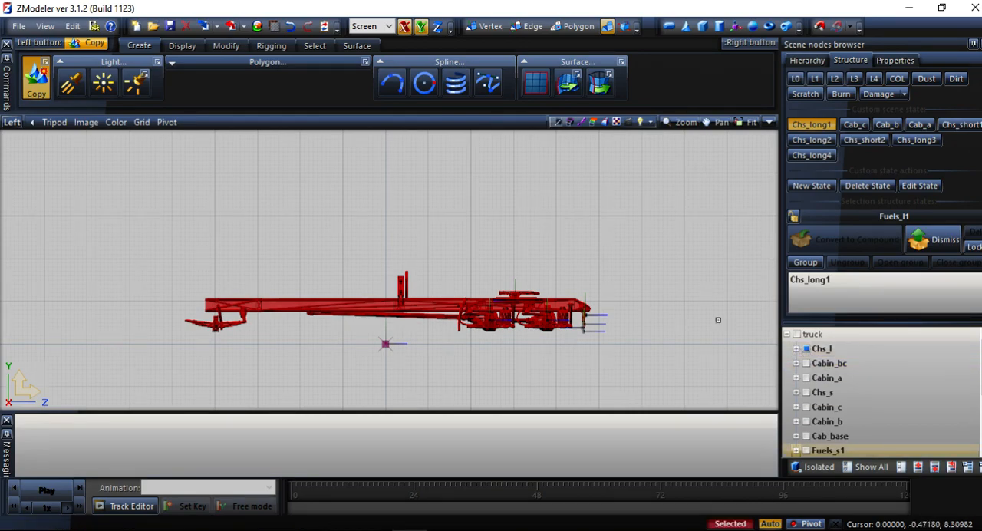
{"action": "left_click_drag", "start_coordinate": [663, 227], "coordinate": [695, 287]}
{"action": "left_click", "coordinate": [30, 87]}
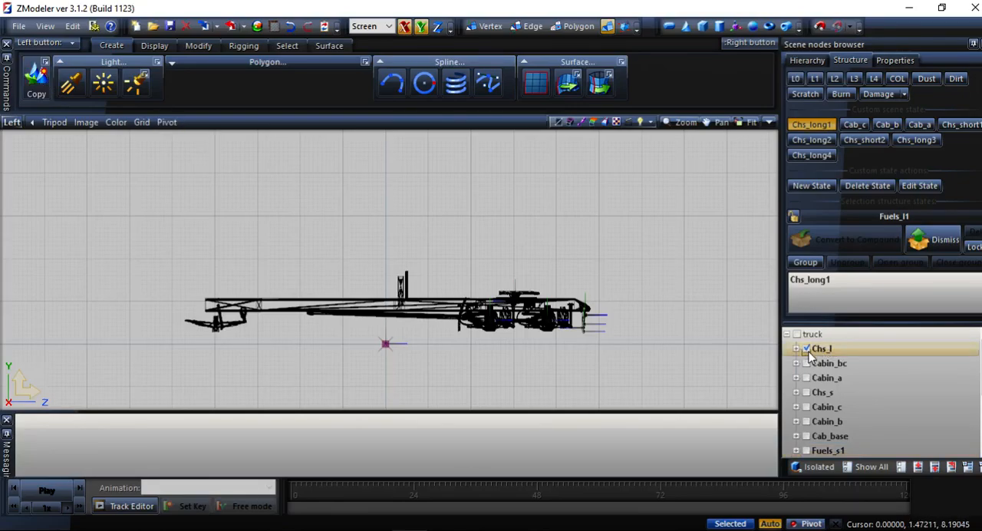
Hide the original Chs_l node and rename its copy to Chs_le.
{"action": "left_click", "coordinate": [808, 351]}
{"action": "scroll", "coordinate": [810, 353], "scroll_direction": "down", "scroll_amount": 3}
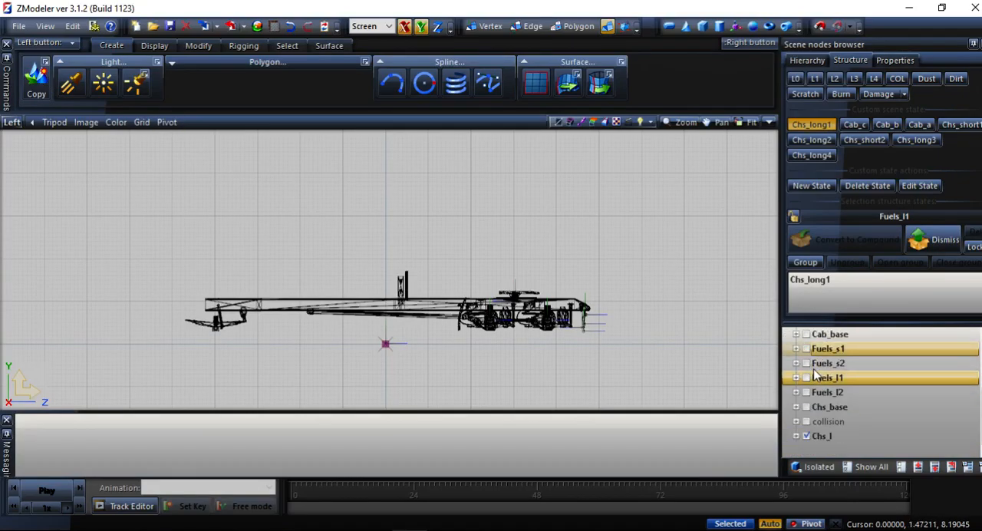
{"action": "left_click", "coordinate": [831, 438]}
{"action": "left_click", "coordinate": [836, 437]}
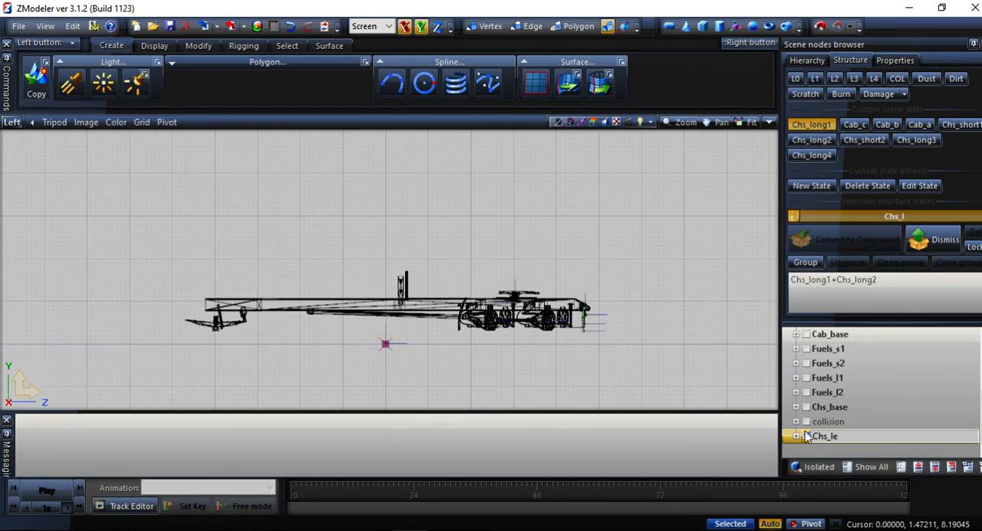
{"action": "left_click", "coordinate": [806, 435]}
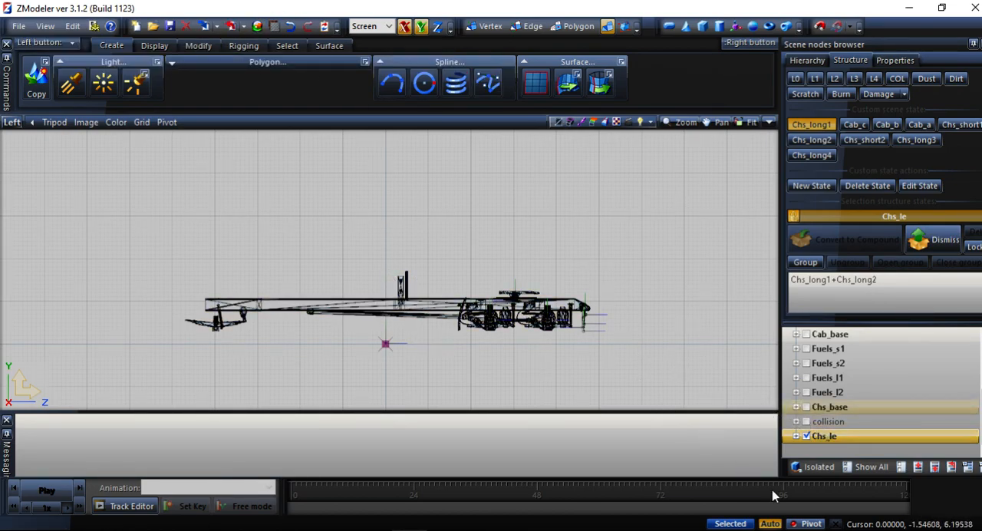
Select all of the Chs_le geometry and expand the node to show its parts.
{"action": "left_click_drag", "start_coordinate": [710, 220], "coordinate": [90, 371]}
{"action": "scroll", "coordinate": [644, 367], "scroll_direction": "up", "scroll_amount": 1}
{"action": "scroll", "coordinate": [567, 346], "scroll_direction": "up", "scroll_amount": 1}
{"action": "left_click_drag", "start_coordinate": [775, 222], "coordinate": [55, 374]}
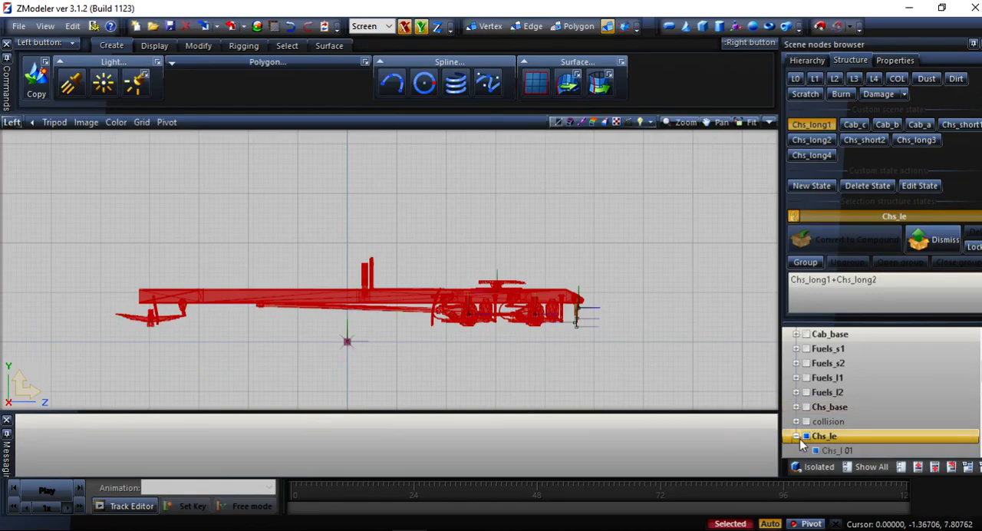
{"action": "left_click_drag", "start_coordinate": [655, 233], "coordinate": [51, 406]}
{"action": "scroll", "coordinate": [957, 448], "scroll_direction": "down", "scroll_amount": 10}
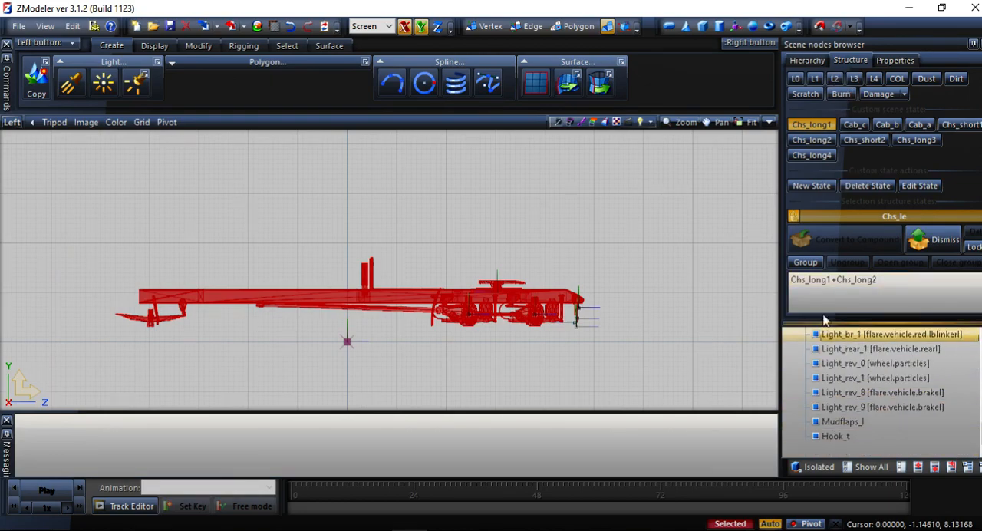
{"action": "scroll", "coordinate": [675, 374], "scroll_direction": "up", "scroll_amount": 1}
{"action": "scroll", "coordinate": [384, 220], "scroll_direction": "down", "scroll_amount": 1}
At vertex level, delete the two vertex clusters on top of the frame rail nearest the rear axles.
{"action": "left_click", "coordinate": [484, 27]}
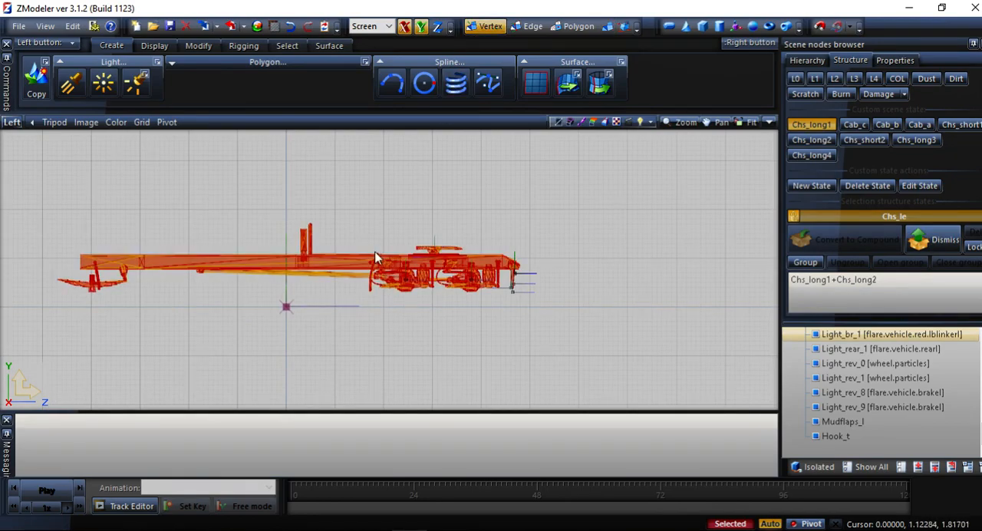
{"action": "scroll", "coordinate": [353, 276], "scroll_direction": "up", "scroll_amount": 3}
{"action": "scroll", "coordinate": [370, 237], "scroll_direction": "up", "scroll_amount": 2}
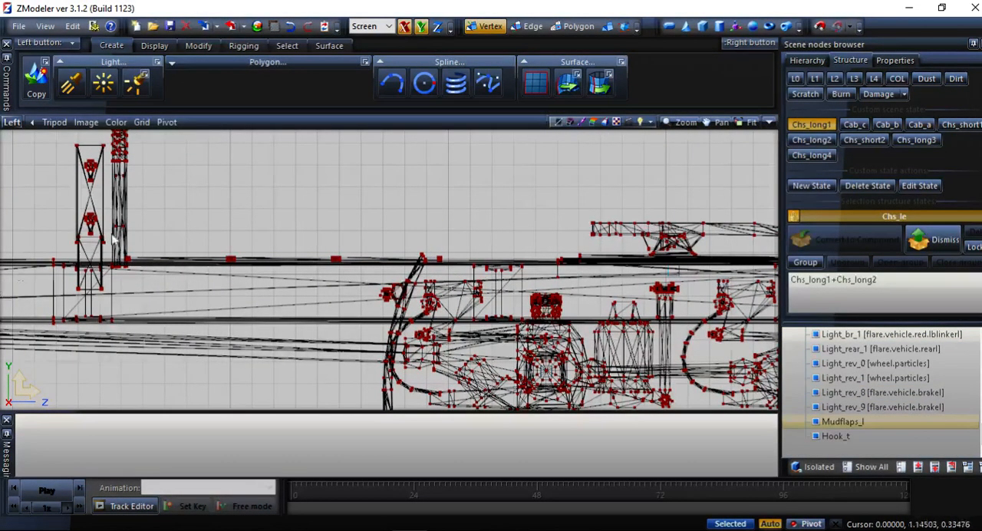
{"action": "scroll", "coordinate": [116, 182], "scroll_direction": "down", "scroll_amount": 5}
{"action": "middle_click_drag", "start_coordinate": [157, 201], "coordinate": [222, 274]}
{"action": "scroll", "coordinate": [285, 306], "scroll_direction": "up", "scroll_amount": 5}
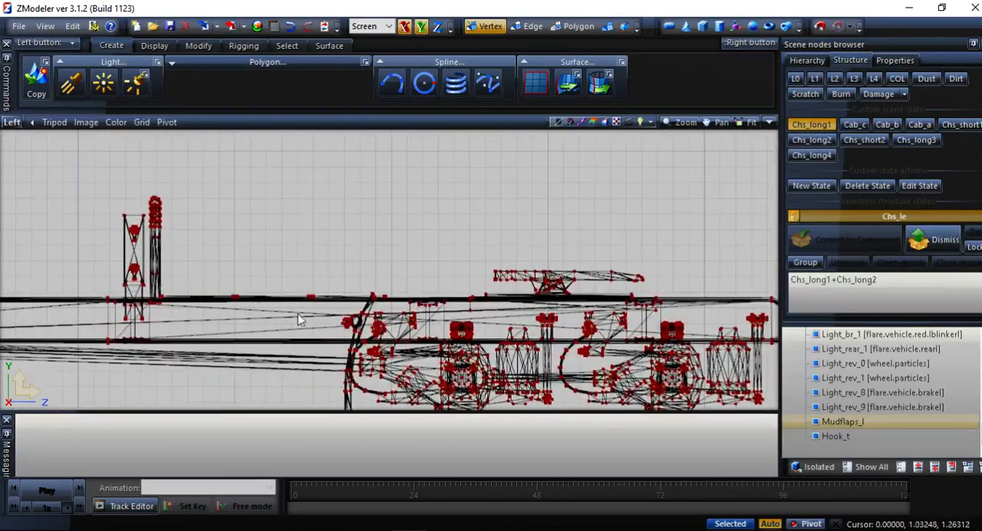
{"action": "scroll", "coordinate": [329, 292], "scroll_direction": "up", "scroll_amount": 3}
{"action": "scroll", "coordinate": [340, 291], "scroll_direction": "down", "scroll_amount": 4}
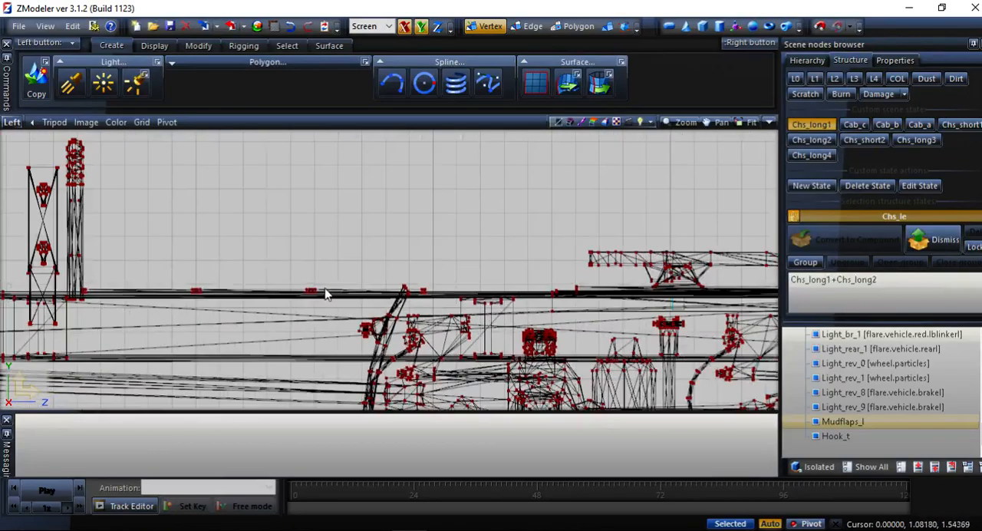
{"action": "scroll", "coordinate": [387, 285], "scroll_direction": "up", "scroll_amount": 2}
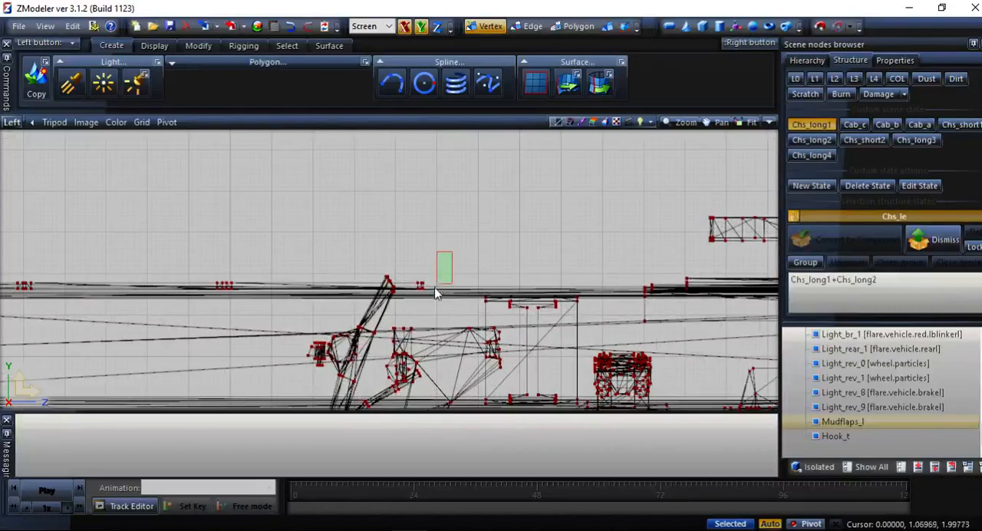
{"action": "left_click_drag", "start_coordinate": [415, 304], "coordinate": [410, 305]}
{"action": "right_click", "coordinate": [406, 280]}
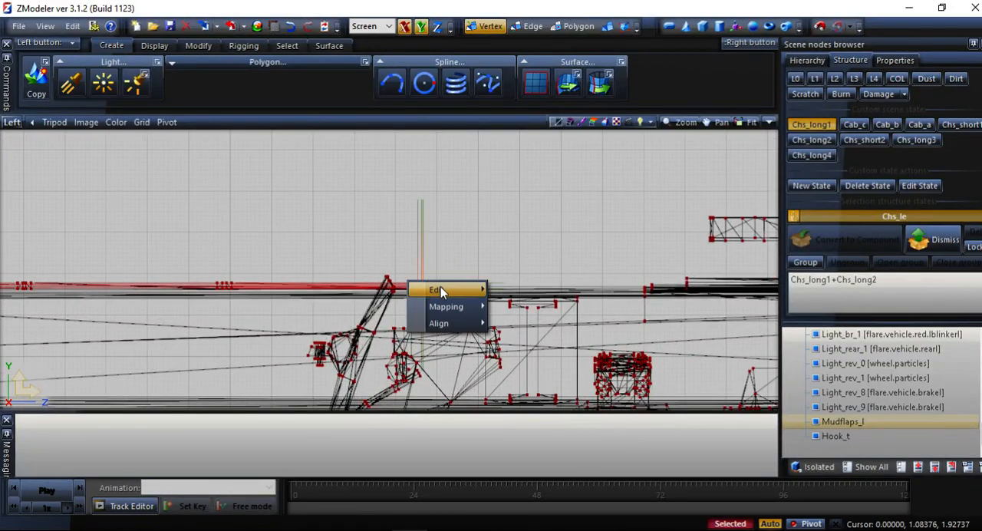
{"action": "left_click", "coordinate": [498, 289]}
{"action": "left_click_drag", "start_coordinate": [206, 307], "coordinate": [207, 305]}
{"action": "right_click", "coordinate": [209, 277]}
{"action": "mouse_move", "coordinate": [280, 304]}
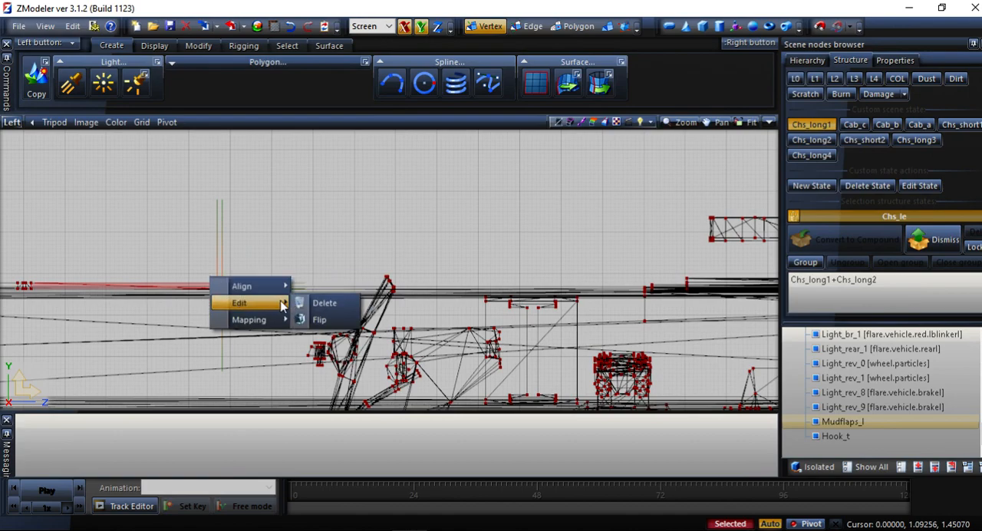
{"action": "left_click", "coordinate": [313, 303]}
Delete the remaining vertex clusters on top of the frame rail, up to the base of the upright tube.
{"action": "middle_click_drag", "start_coordinate": [256, 233], "coordinate": [385, 266]}
{"action": "left_click_drag", "start_coordinate": [383, 312], "coordinate": [383, 311]}
{"action": "right_click", "coordinate": [438, 281]}
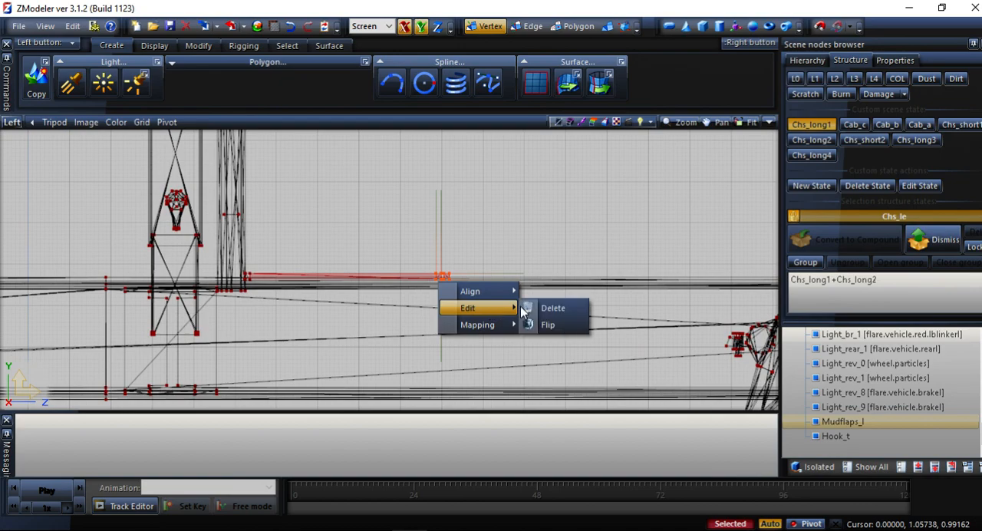
{"action": "left_click", "coordinate": [546, 308]}
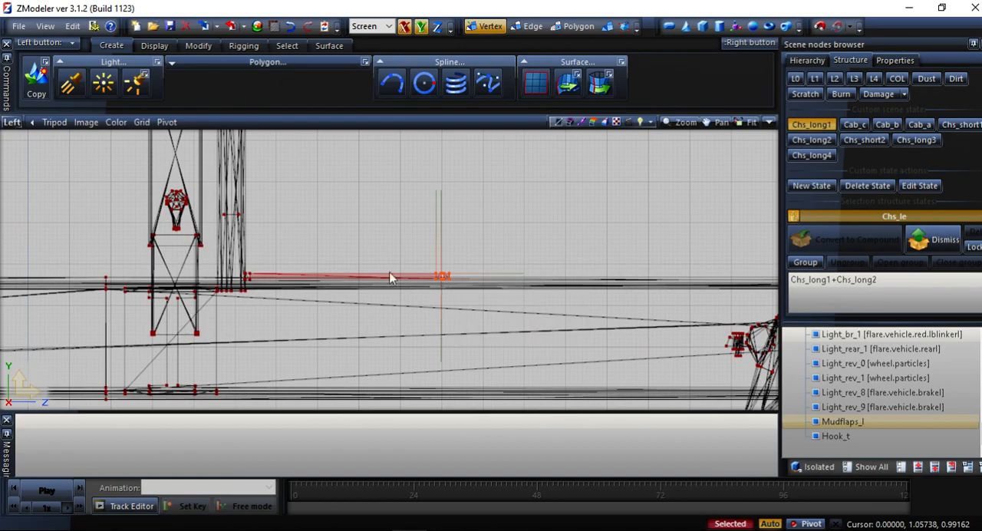
{"action": "right_click", "coordinate": [242, 283]}
{"action": "mouse_move", "coordinate": [322, 281]}
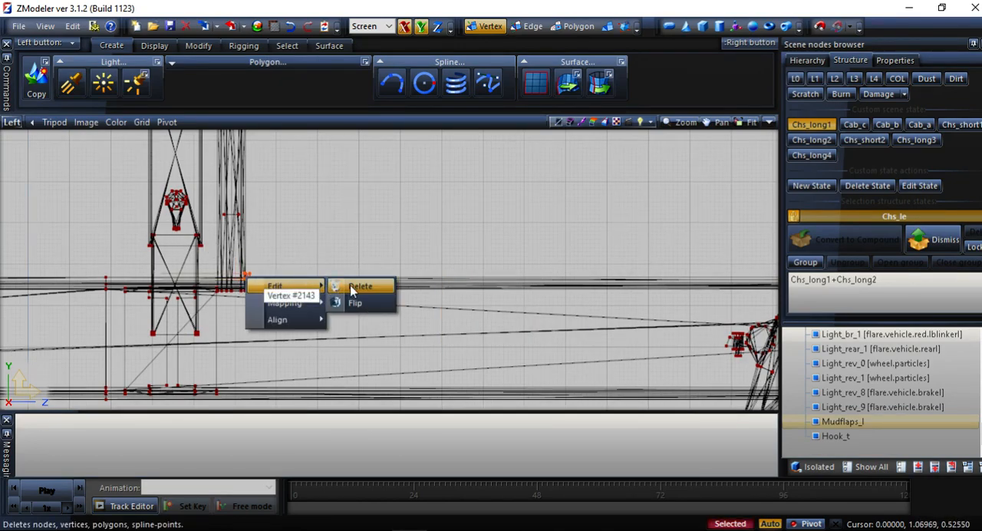
{"action": "left_click", "coordinate": [359, 285]}
Inspect the chassis in 3D and delete the tubular upright's vertices behind the mid-frame bracket in the Left view.
{"action": "left_click", "coordinate": [12, 125]}
{"action": "left_click", "coordinate": [19, 138]}
{"action": "middle_click_drag", "start_coordinate": [72, 186], "coordinate": [106, 216]}
{"action": "scroll", "coordinate": [321, 258], "scroll_direction": "up", "scroll_amount": 2}
{"action": "scroll", "coordinate": [321, 258], "scroll_direction": "up", "scroll_amount": 3}
{"action": "middle_click_drag", "start_coordinate": [449, 269], "coordinate": [423, 180]}
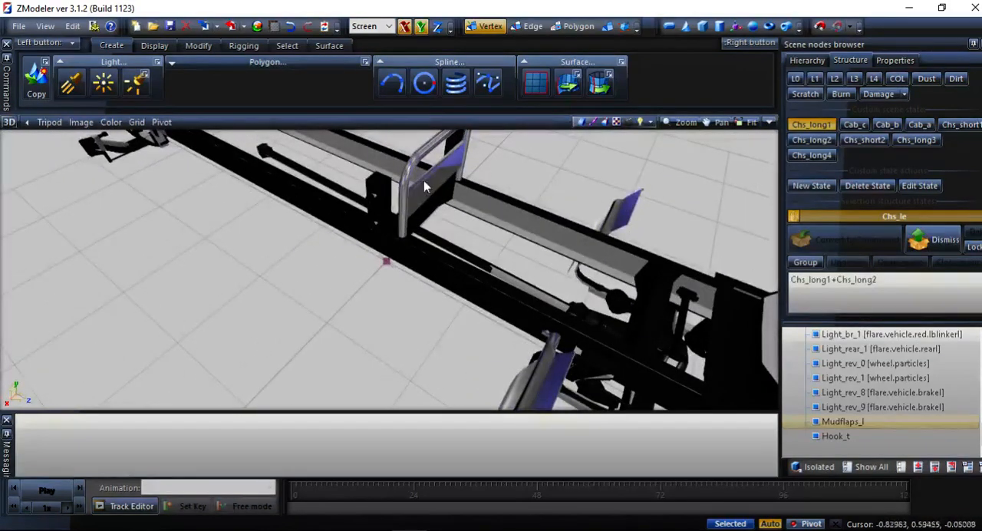
{"action": "left_click", "coordinate": [10, 125]}
{"action": "left_click", "coordinate": [20, 171]}
{"action": "scroll", "coordinate": [493, 193], "scroll_direction": "up", "scroll_amount": 4}
{"action": "left_click_drag", "start_coordinate": [442, 133], "coordinate": [384, 340]}
{"action": "right_click", "coordinate": [387, 270]}
{"action": "left_click_drag", "start_coordinate": [451, 149], "coordinate": [393, 270]}
{"action": "right_click", "coordinate": [414, 249]}
{"action": "mouse_move", "coordinate": [433, 257]}
{"action": "left_click", "coordinate": [488, 261]}
Delete the leftover vertices beside the mid-frame bracket and check the cleaned chassis in 3D.
{"action": "scroll", "coordinate": [414, 285], "scroll_direction": "up", "scroll_amount": 3}
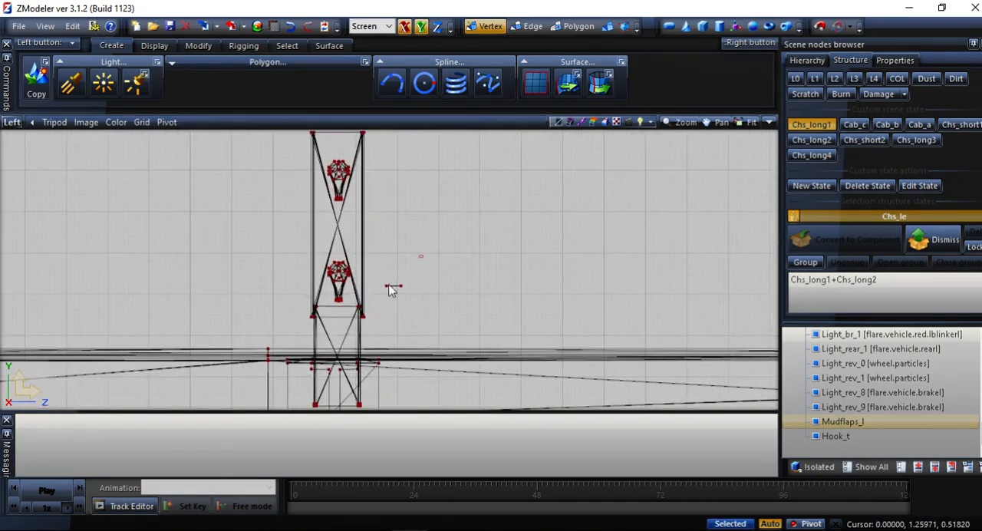
{"action": "right_click", "coordinate": [386, 291]}
{"action": "mouse_move", "coordinate": [435, 299]}
{"action": "left_click", "coordinate": [488, 300]}
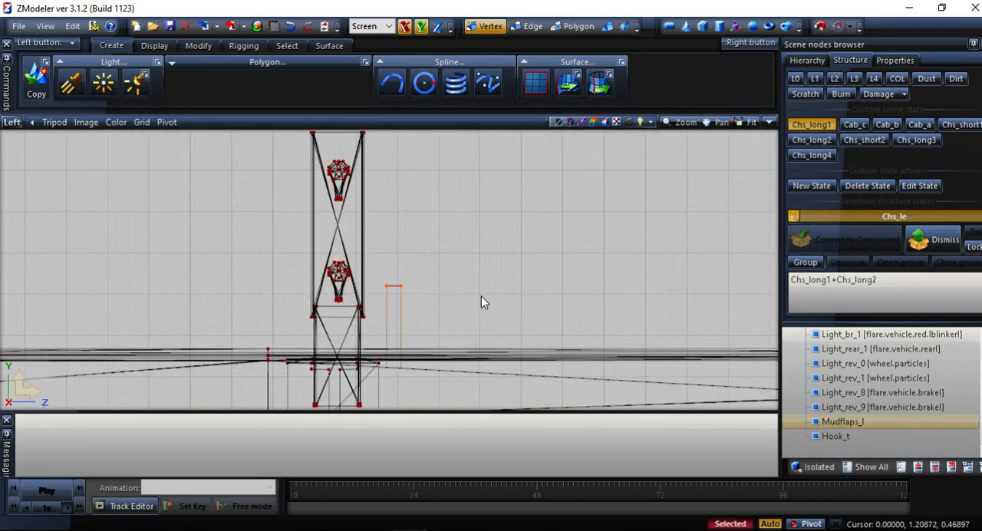
{"action": "left_click", "coordinate": [11, 122]}
{"action": "left_click", "coordinate": [29, 138]}
{"action": "middle_click_drag", "start_coordinate": [226, 213], "coordinate": [329, 253]}
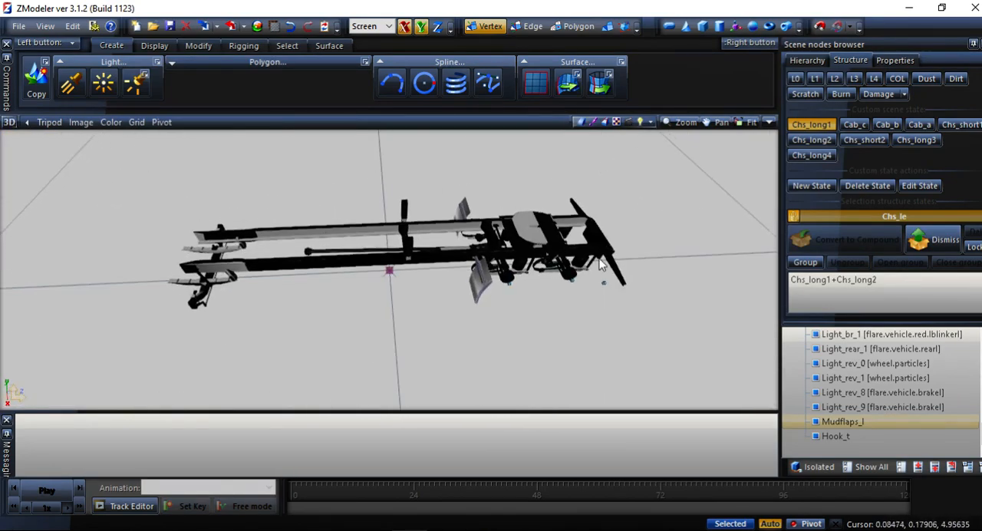
{"action": "scroll", "coordinate": [460, 241], "scroll_direction": "up", "scroll_amount": 3}
{"action": "middle_click_drag", "start_coordinate": [460, 240], "coordinate": [353, 193]}
In the Left view, select the vertices of the rear axle section and move them horizontally rearward to lengthen the frame.
{"action": "left_click", "coordinate": [9, 122]}
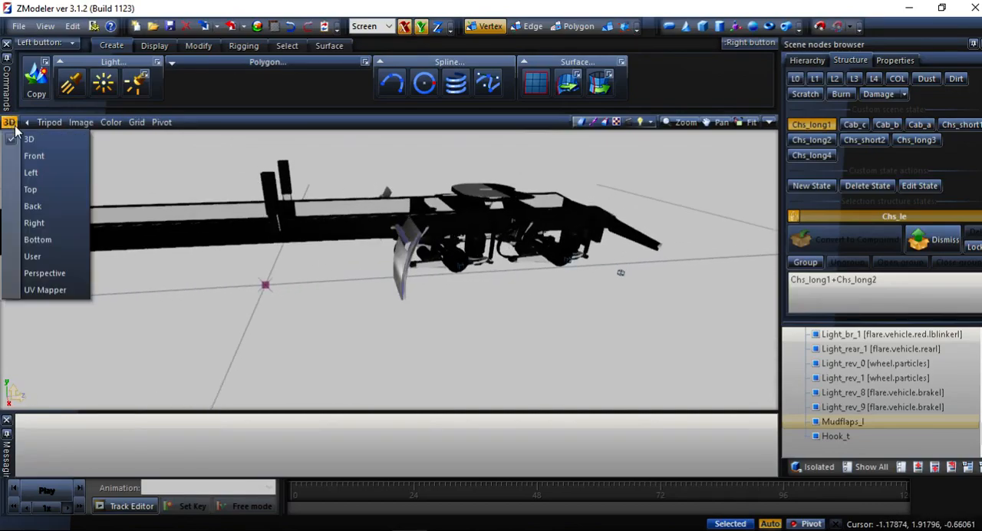
{"action": "left_click", "coordinate": [28, 174]}
{"action": "scroll", "coordinate": [337, 234], "scroll_direction": "down", "scroll_amount": 1}
{"action": "scroll", "coordinate": [558, 246], "scroll_direction": "up", "scroll_amount": 2}
{"action": "middle_click_drag", "start_coordinate": [557, 247], "coordinate": [503, 337]}
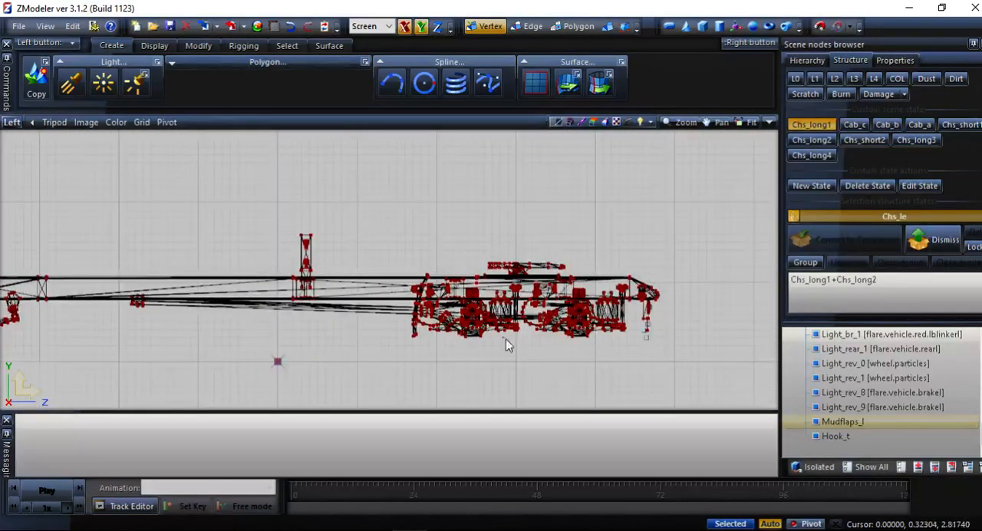
{"action": "left_click_drag", "start_coordinate": [697, 228], "coordinate": [407, 408]}
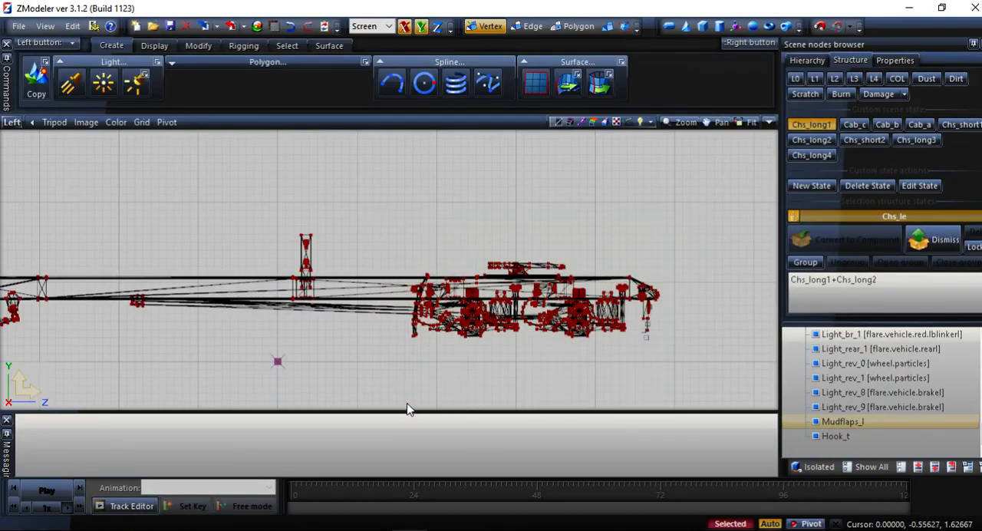
{"action": "scroll", "coordinate": [560, 373], "scroll_direction": "down", "scroll_amount": 2}
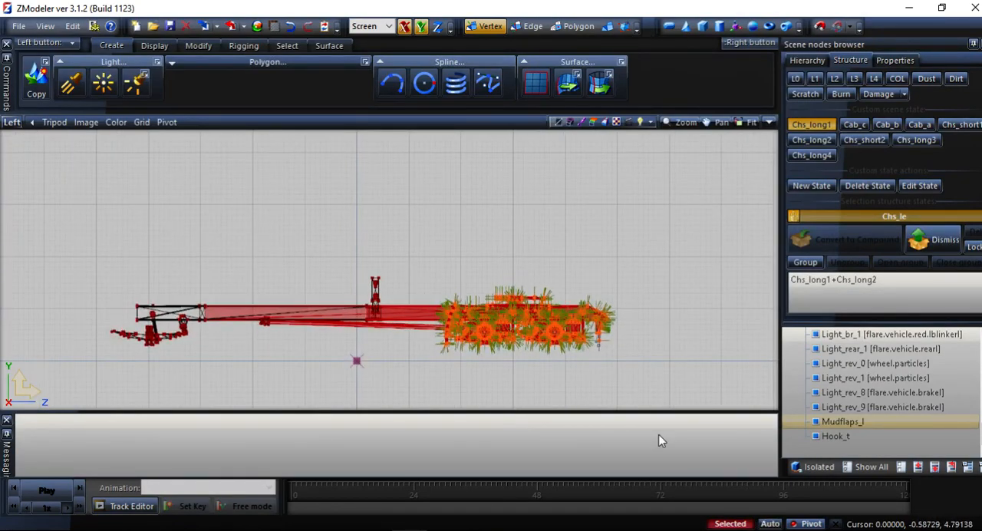
{"action": "left_click", "coordinate": [198, 45]}
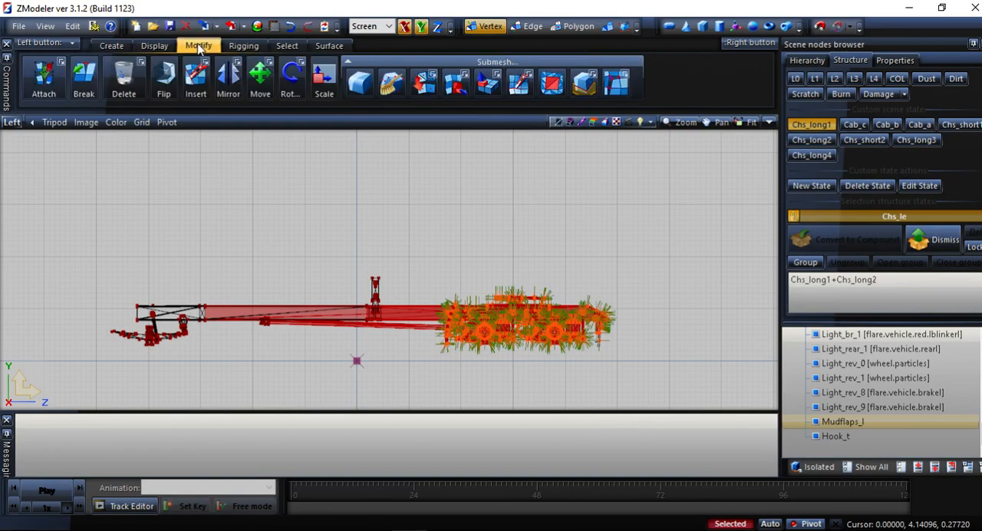
{"action": "left_click", "coordinate": [260, 77]}
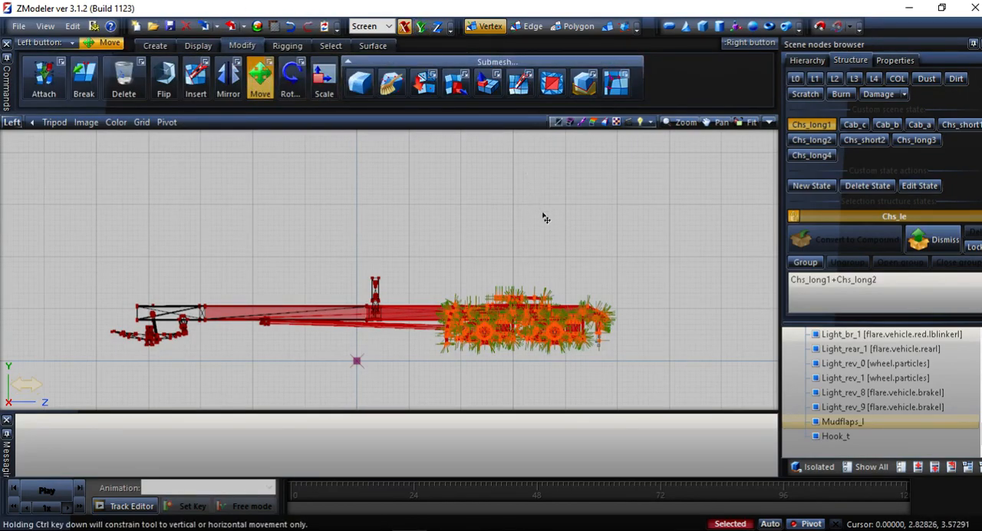
{"action": "left_click_drag", "start_coordinate": [503, 325], "coordinate": [592, 335]}
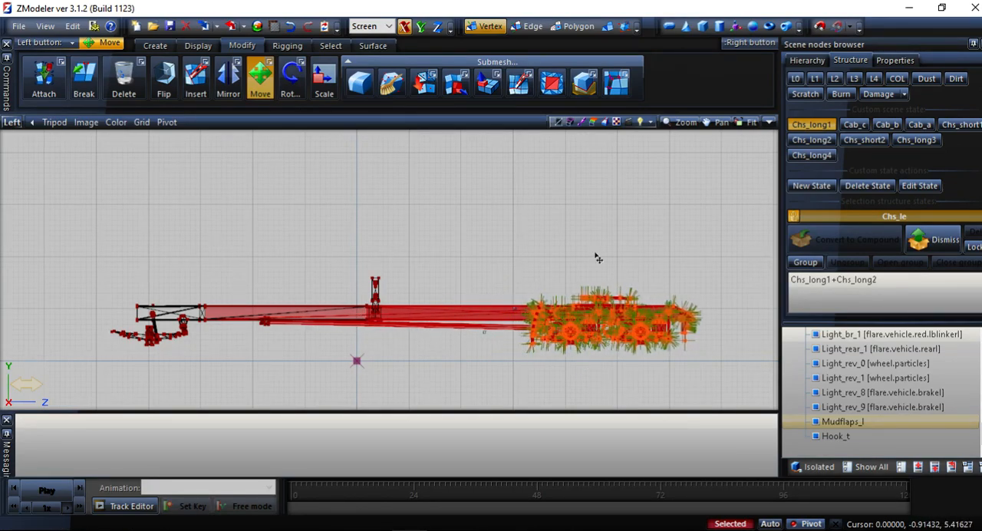
Return to object-level editing, deselect the chassis parts and examine the nodes around the rear axles.
{"action": "left_click", "coordinate": [606, 26]}
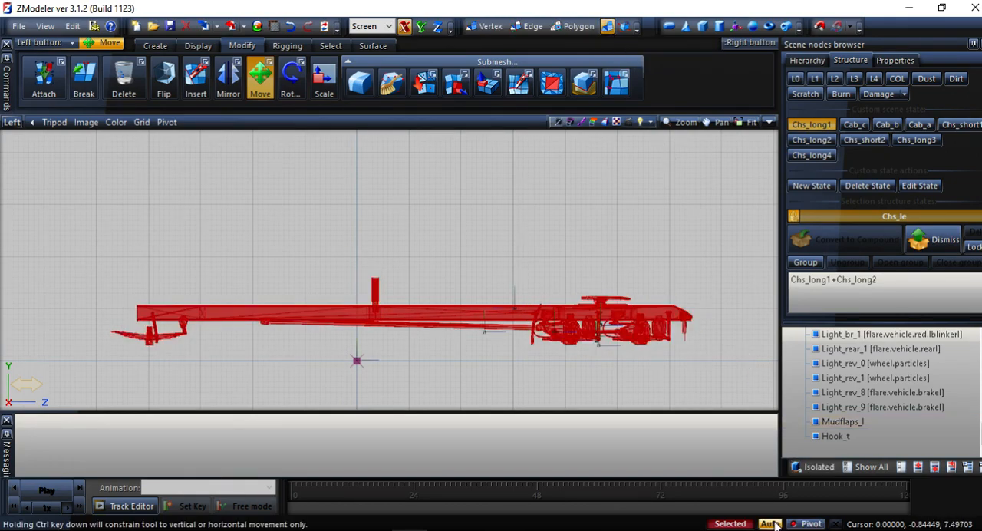
{"action": "left_click_drag", "start_coordinate": [699, 202], "coordinate": [666, 242]}
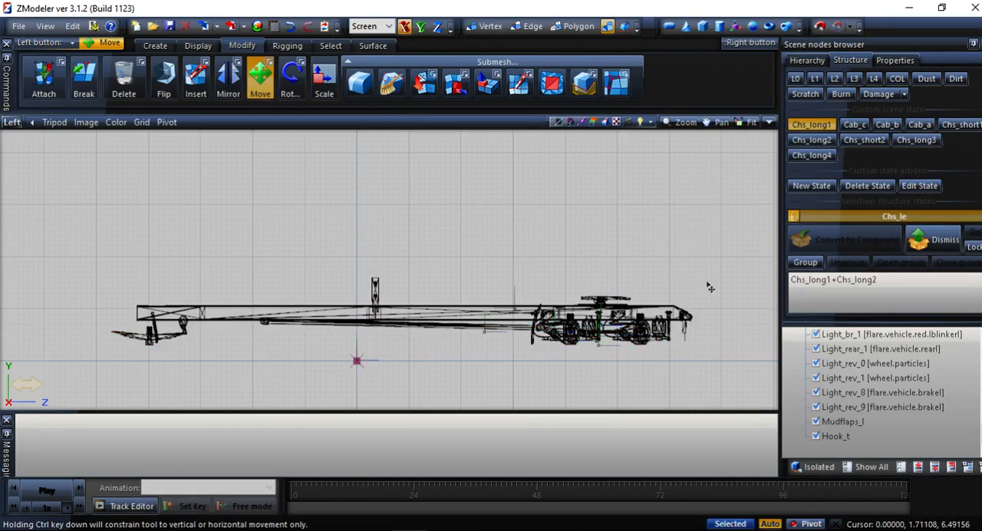
{"action": "scroll", "coordinate": [664, 357], "scroll_direction": "down", "scroll_amount": 1}
{"action": "scroll", "coordinate": [651, 374], "scroll_direction": "up", "scroll_amount": 9}
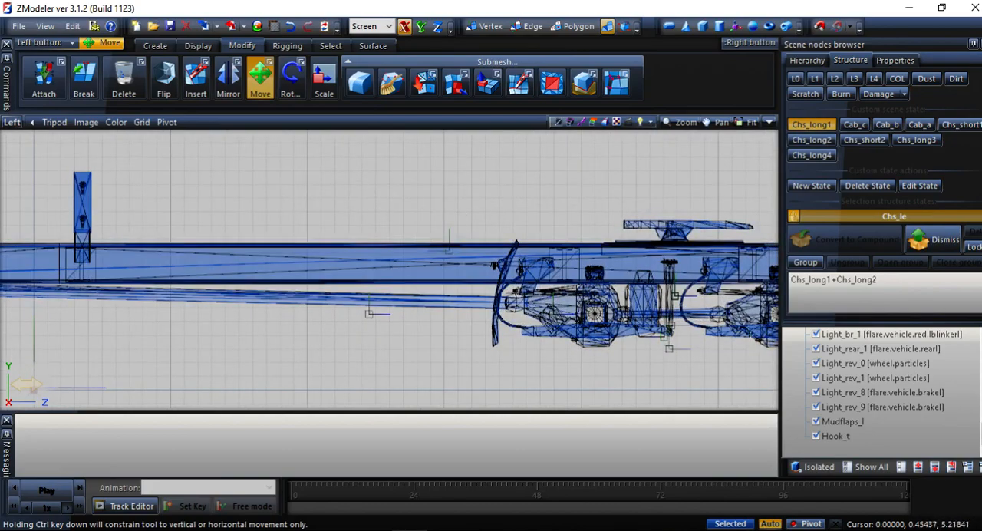
{"action": "scroll", "coordinate": [594, 305], "scroll_direction": "down", "scroll_amount": 2}
{"action": "middle_click_drag", "start_coordinate": [620, 347], "coordinate": [587, 356]}
{"action": "scroll", "coordinate": [882, 435], "scroll_direction": "down", "scroll_amount": 10}
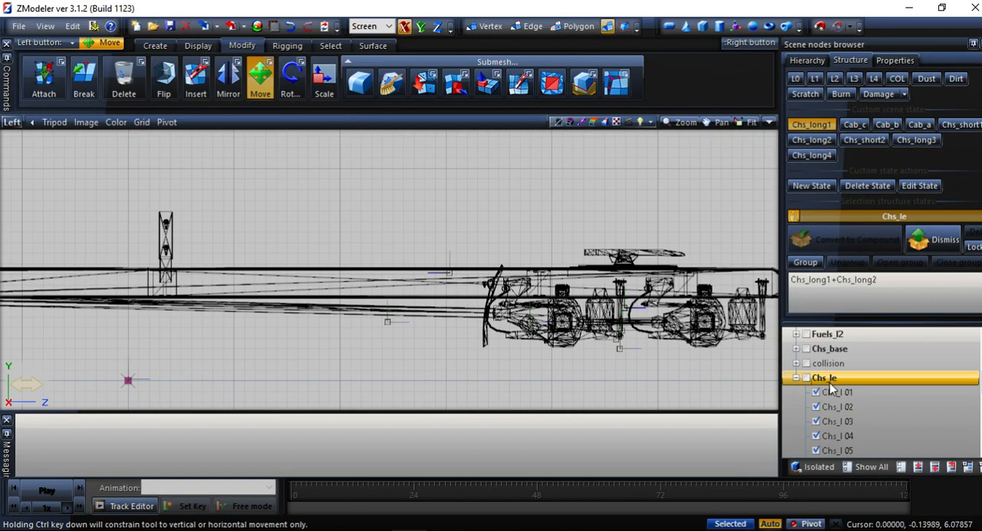
Hide the Chs_l 01 to Chs_l 05 meshes and select the remaining wheel, licence plate and light nodes in the Left view.
{"action": "left_click", "coordinate": [819, 391]}
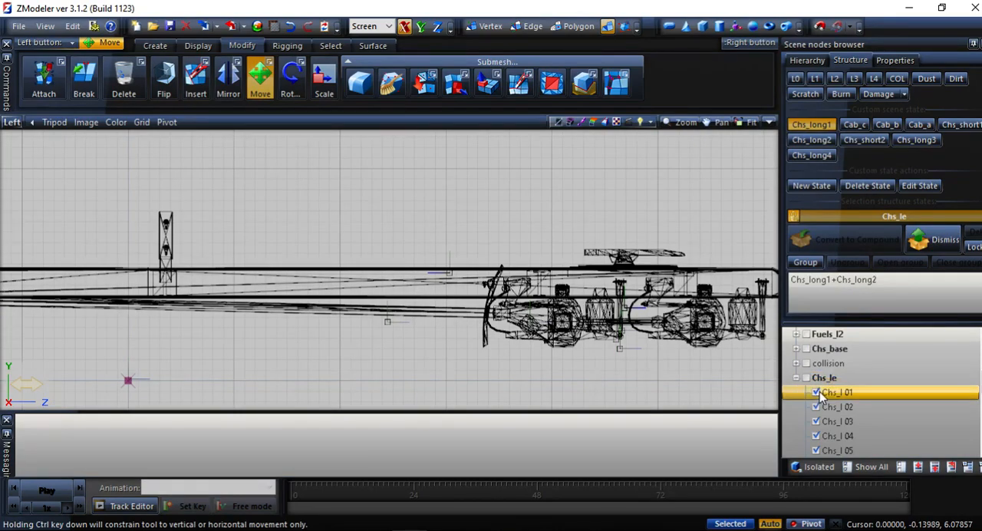
{"action": "left_click", "coordinate": [815, 393]}
{"action": "left_click", "coordinate": [816, 407]}
{"action": "left_click", "coordinate": [817, 421]}
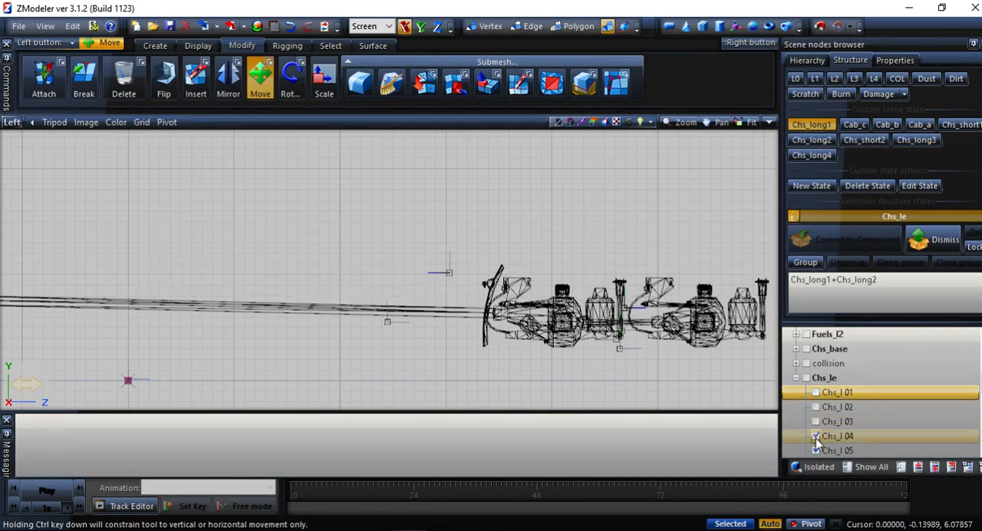
{"action": "left_click", "coordinate": [817, 435]}
{"action": "left_click", "coordinate": [816, 450]}
{"action": "scroll", "coordinate": [818, 441], "scroll_direction": "down", "scroll_amount": 5}
{"action": "scroll", "coordinate": [817, 437], "scroll_direction": "up", "scroll_amount": 5}
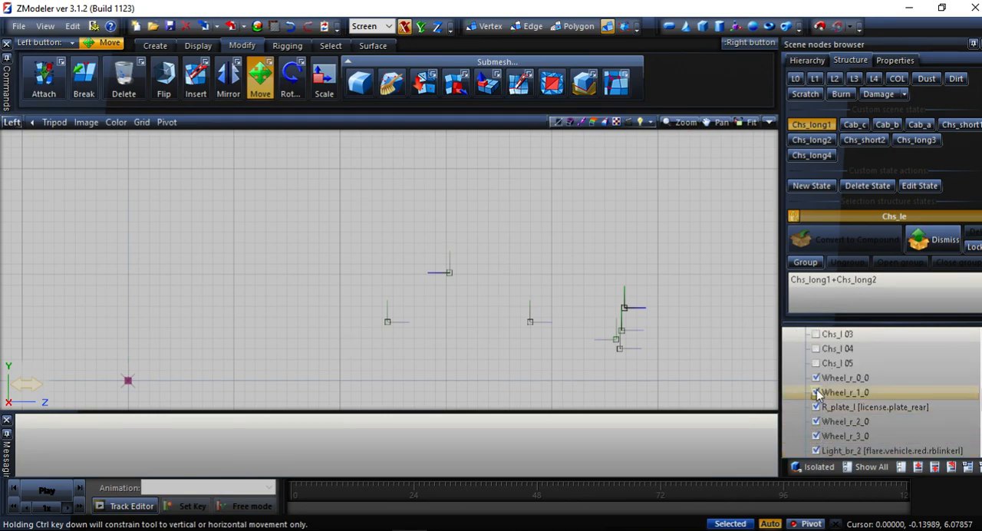
{"action": "scroll", "coordinate": [696, 333], "scroll_direction": "down", "scroll_amount": 3}
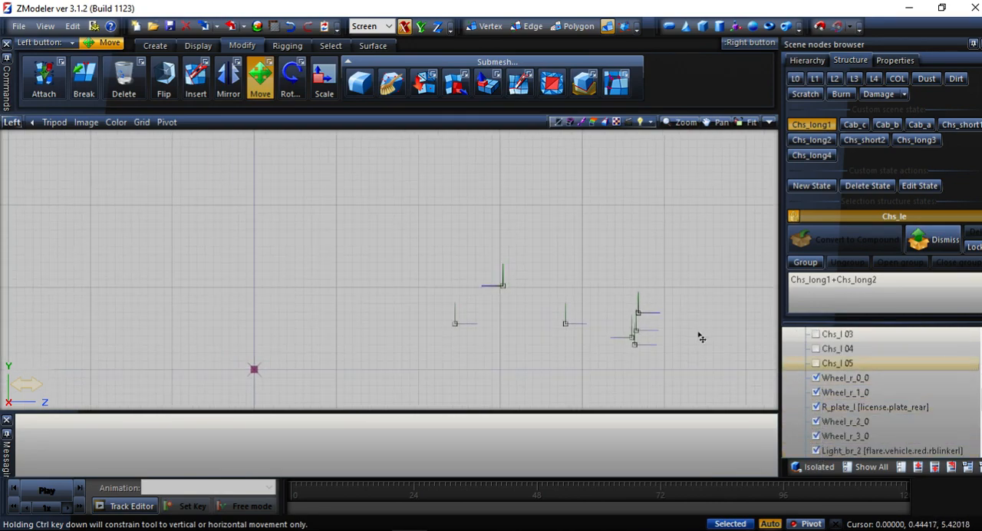
{"action": "left_click_drag", "start_coordinate": [721, 204], "coordinate": [429, 375]}
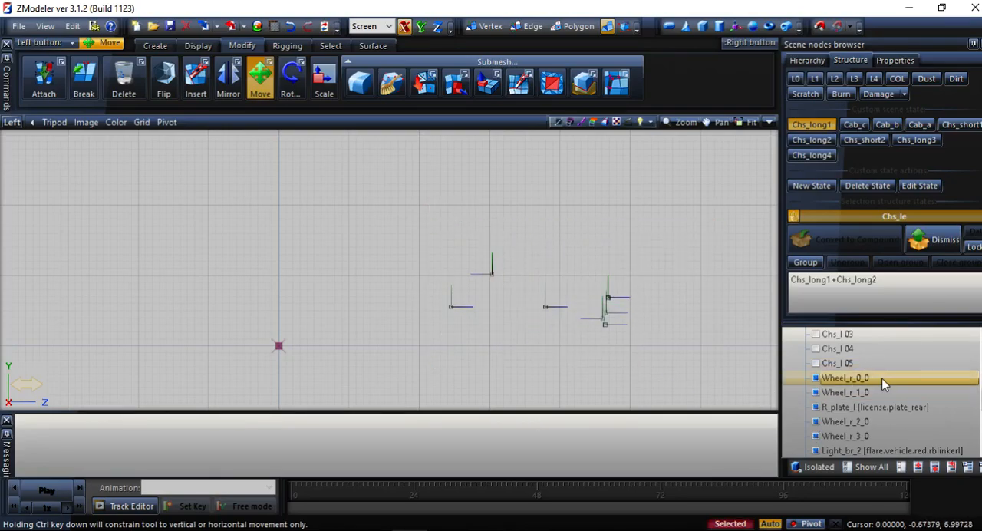
Show the Chs_l 01 to Chs_l 05 meshes again as a reference around the selected nodes at the rear axles.
{"action": "left_click", "coordinate": [815, 348]}
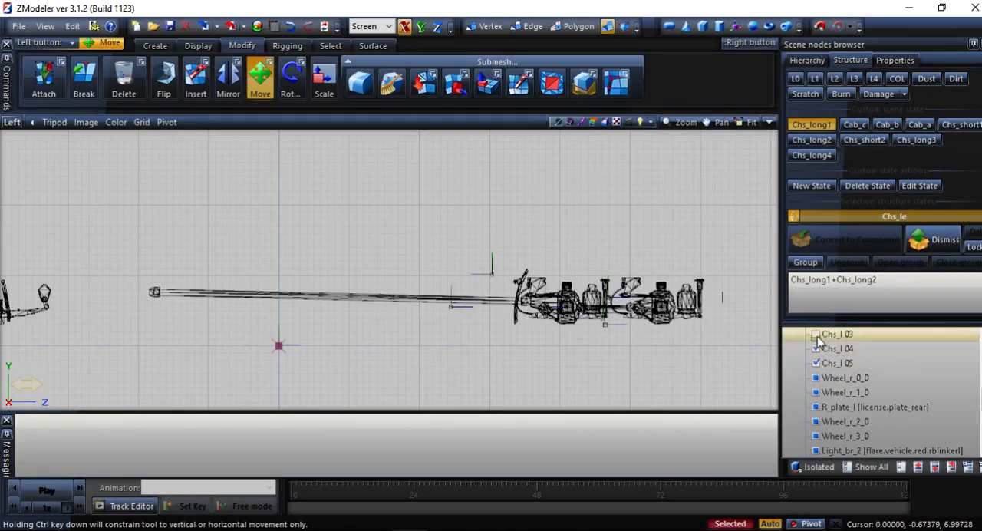
{"action": "left_click", "coordinate": [815, 334]}
{"action": "scroll", "coordinate": [815, 335], "scroll_direction": "up", "scroll_amount": 3}
{"action": "left_click", "coordinate": [815, 436]}
{"action": "left_click", "coordinate": [815, 450]}
{"action": "scroll", "coordinate": [815, 443], "scroll_direction": "down", "scroll_amount": 3}
{"action": "scroll", "coordinate": [694, 299], "scroll_direction": "down", "scroll_amount": 1}
{"action": "scroll", "coordinate": [703, 304], "scroll_direction": "up", "scroll_amount": 1}
{"action": "middle_click_drag", "start_coordinate": [710, 302], "coordinate": [657, 287]}
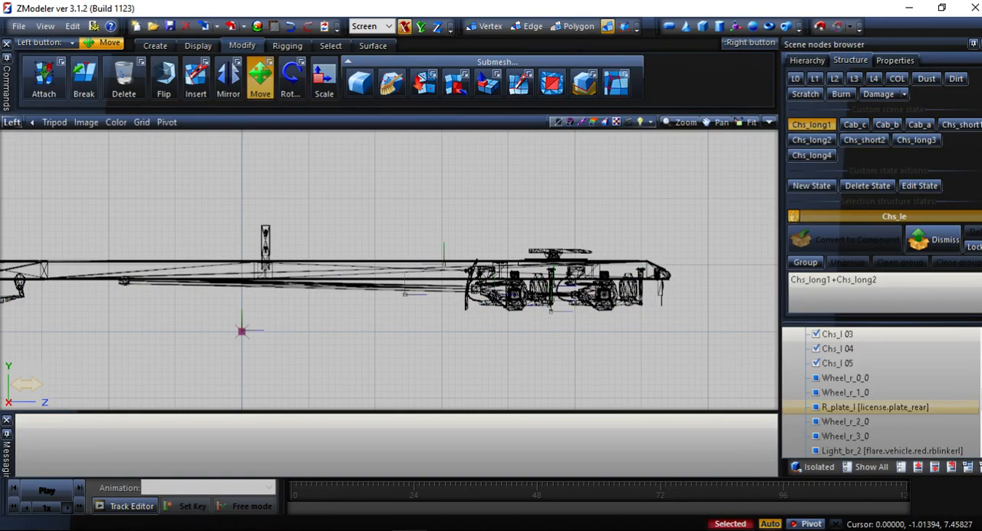
{"action": "scroll", "coordinate": [724, 333], "scroll_direction": "up", "scroll_amount": 4}
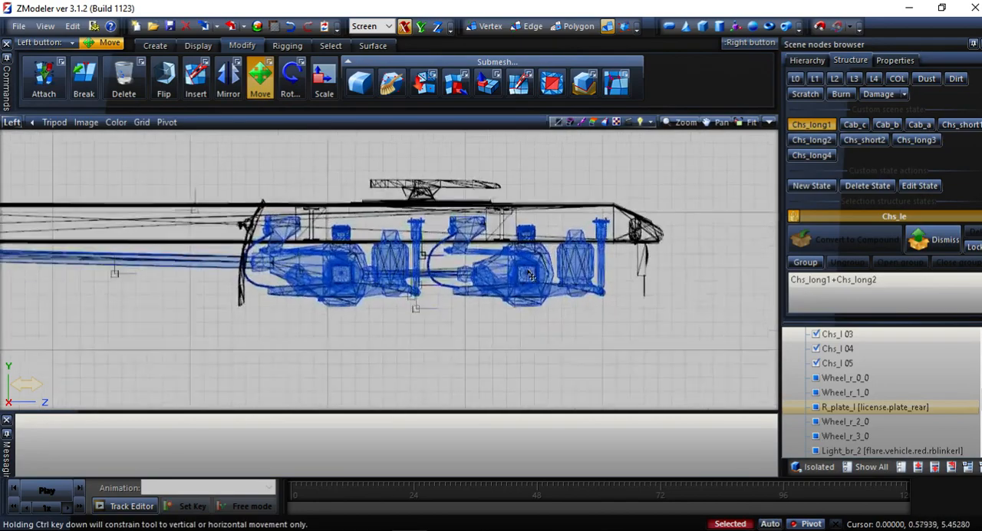
Move the selected wheel, licence plate and light nodes horizontally rearward to line up with the relocated axles and rear frame end.
{"action": "left_click_drag", "start_coordinate": [394, 363], "coordinate": [698, 370]}
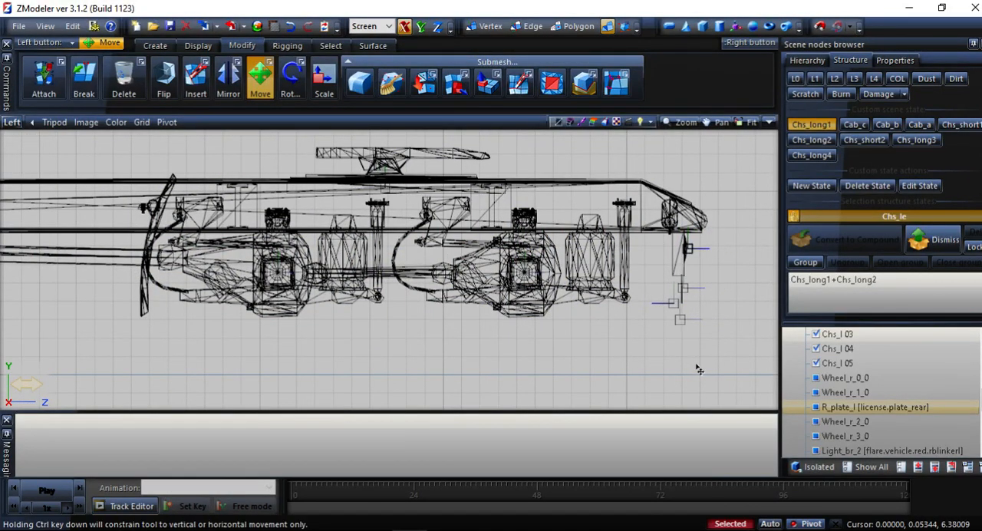
{"action": "scroll", "coordinate": [543, 309], "scroll_direction": "up", "scroll_amount": 5}
{"action": "scroll", "coordinate": [543, 309], "scroll_direction": "down", "scroll_amount": 5}
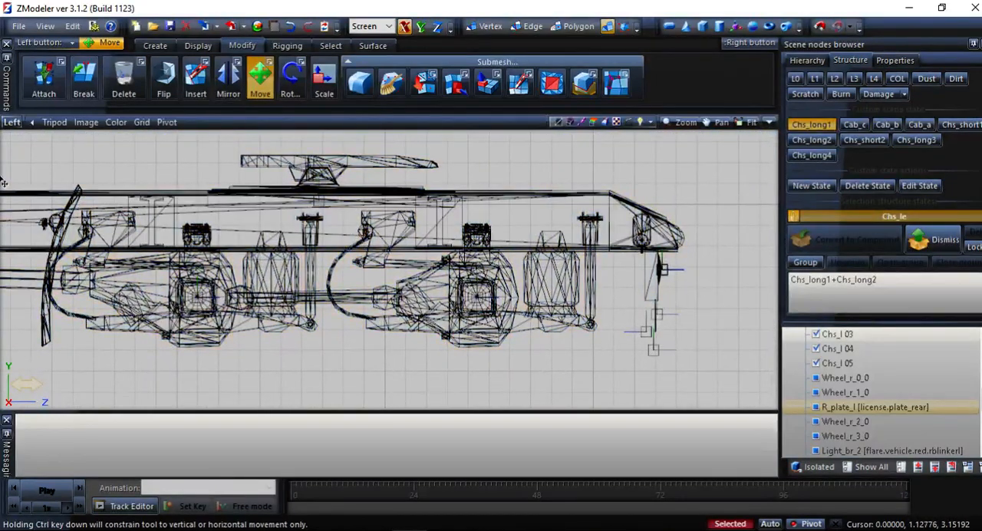
{"action": "left_click_drag", "start_coordinate": [503, 376], "coordinate": [505, 374]}
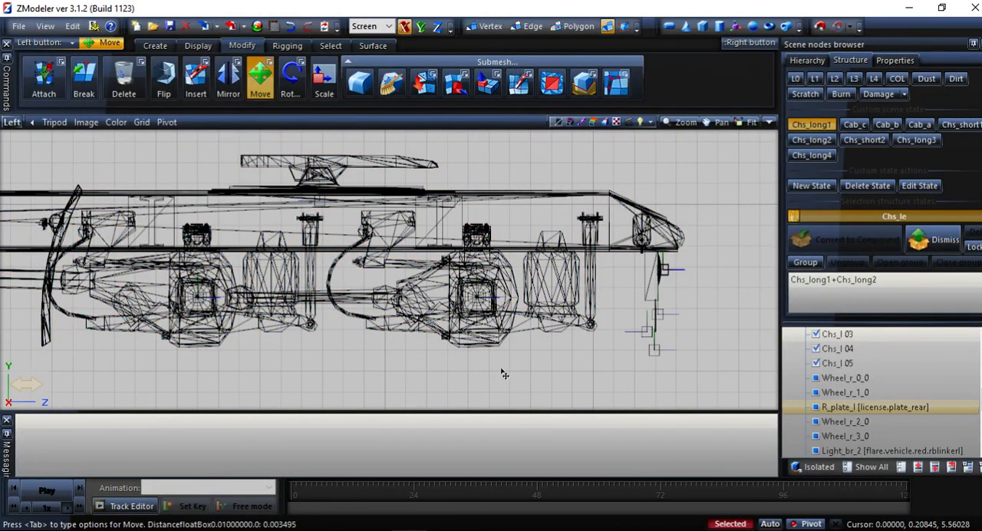
{"action": "left_click_drag", "start_coordinate": [681, 355], "coordinate": [684, 359]}
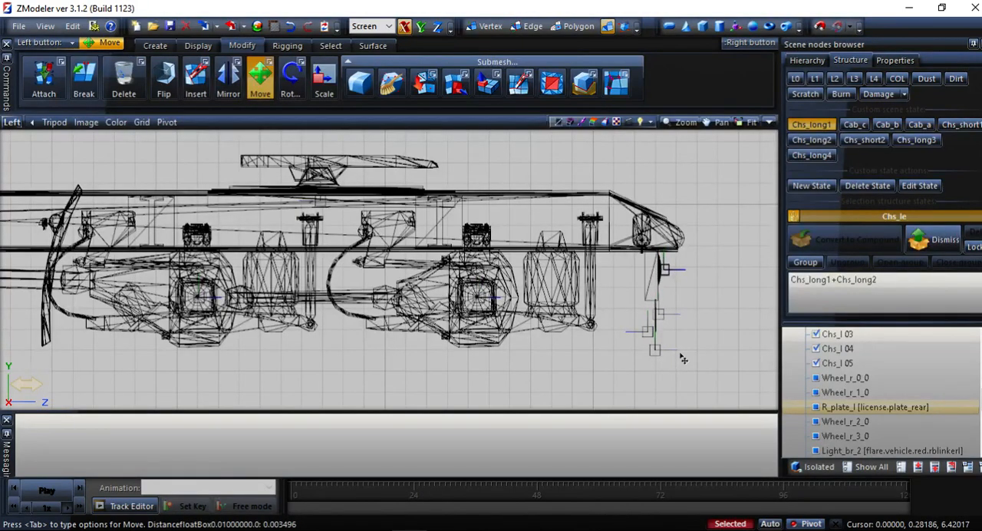
{"action": "left_click_drag", "start_coordinate": [681, 359], "coordinate": [682, 359]}
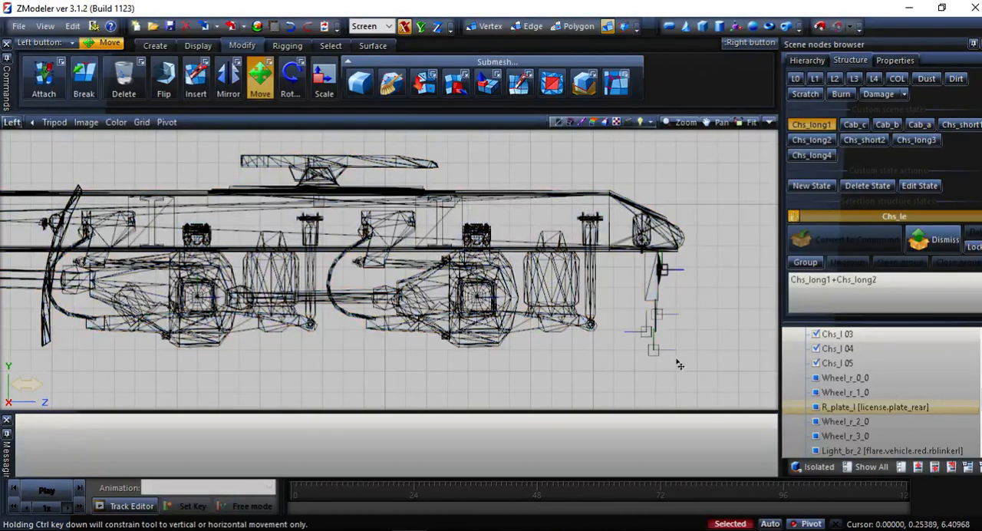
Examine the lengthened chassis in the 3D view.
{"action": "scroll", "coordinate": [349, 218], "scroll_direction": "down", "scroll_amount": 3}
{"action": "left_click", "coordinate": [12, 123]}
{"action": "left_click", "coordinate": [18, 143]}
{"action": "middle_click_drag", "start_coordinate": [84, 166], "coordinate": [132, 179]}
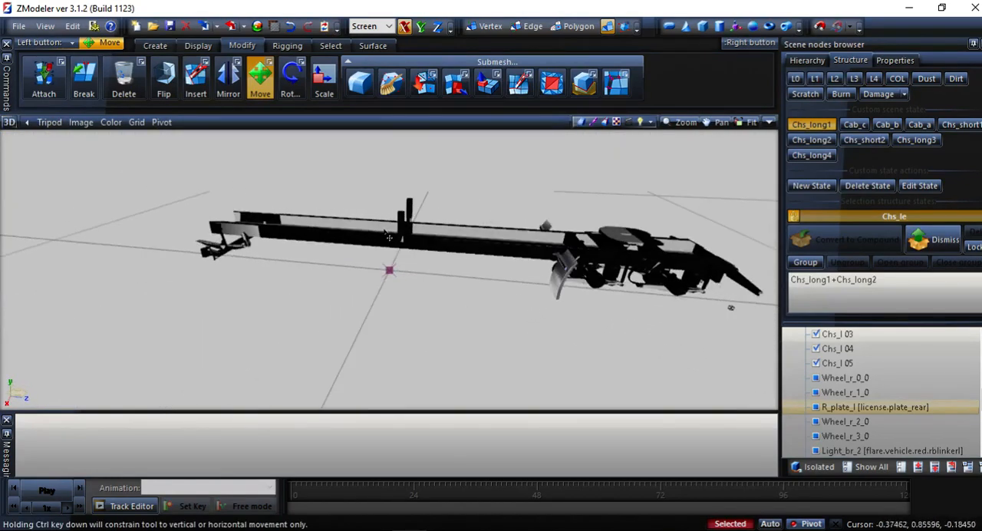
{"action": "middle_click_drag", "start_coordinate": [407, 246], "coordinate": [430, 244]}
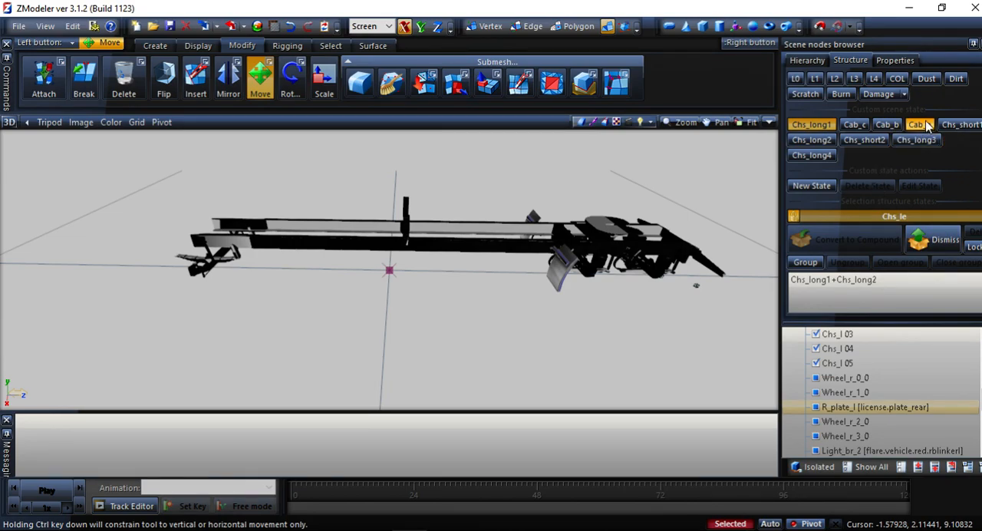
With the Cab_a state active, make the cabin nodes, Cab_base and the Fuels_s1, Fuels_s2, Fuels_l1 and Fuels_l2 nodes visible.
{"action": "scroll", "coordinate": [832, 358], "scroll_direction": "up", "scroll_amount": 5}
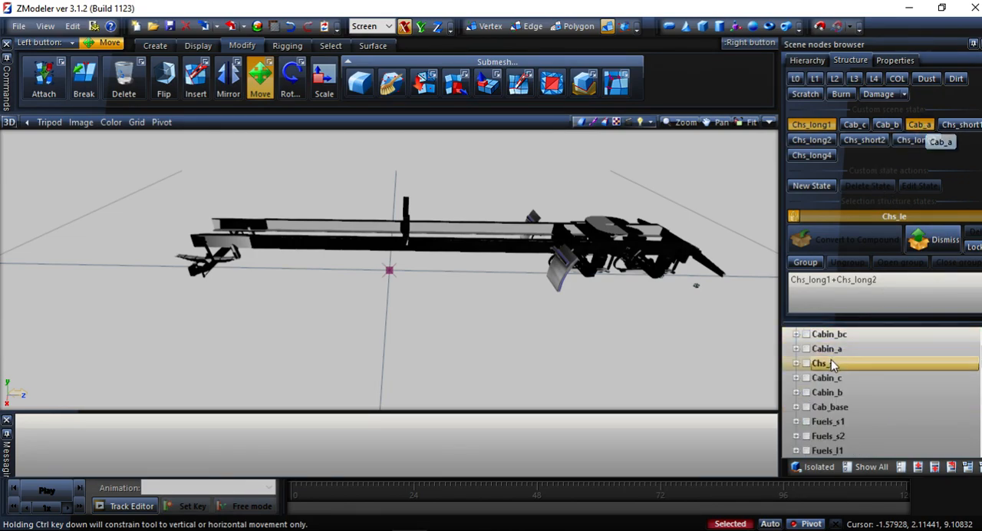
{"action": "left_click", "coordinate": [805, 377]}
{"action": "left_click", "coordinate": [805, 392]}
{"action": "left_click", "coordinate": [805, 407]}
{"action": "left_click", "coordinate": [805, 436]}
{"action": "left_click", "coordinate": [806, 450]}
{"action": "scroll", "coordinate": [810, 430], "scroll_direction": "down", "scroll_amount": 2}
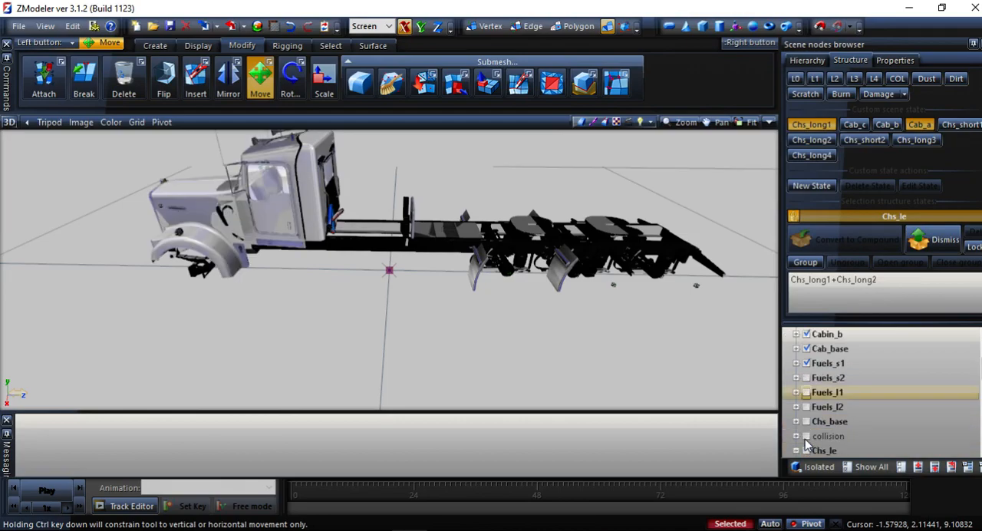
{"action": "left_click", "coordinate": [805, 406]}
{"action": "left_click", "coordinate": [805, 391]}
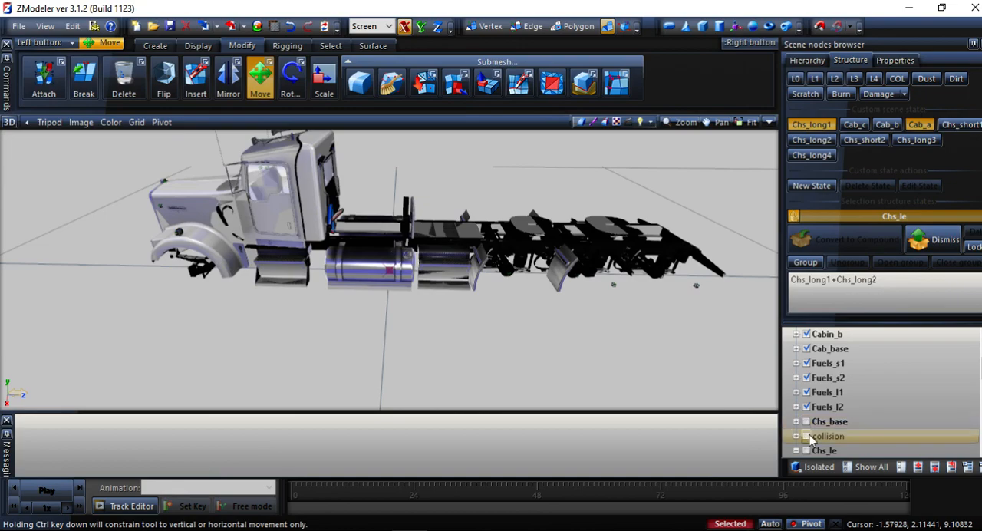
Compare the lengthened chassis with the Cab_a and Cab_b cabins by switching scene states and orbiting the truck.
{"action": "middle_click_drag", "start_coordinate": [399, 253], "coordinate": [458, 199]}
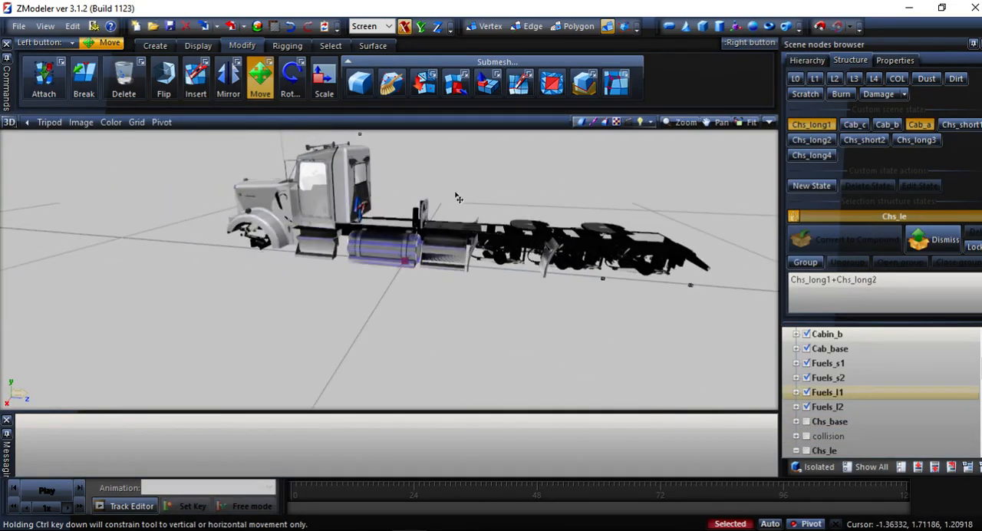
{"action": "left_click", "coordinate": [814, 141]}
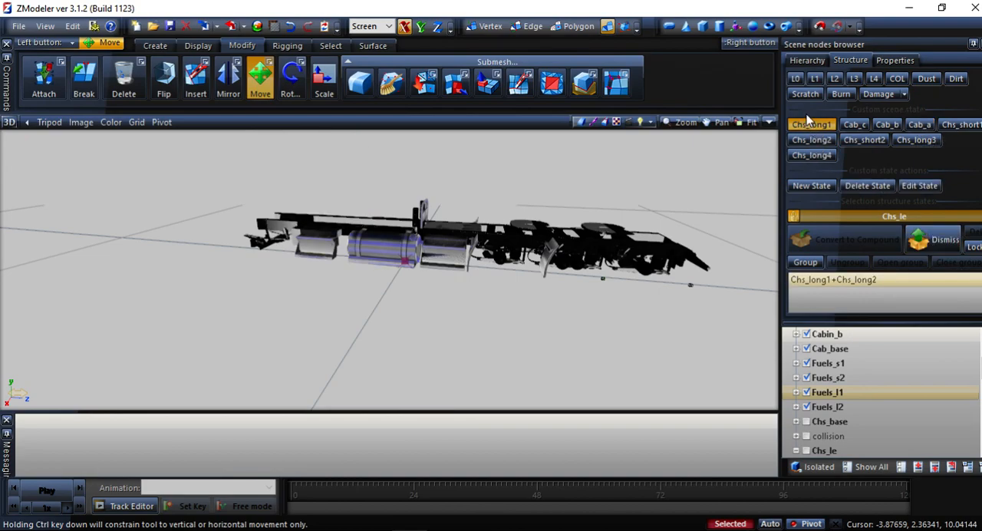
{"action": "left_click", "coordinate": [817, 125]}
{"action": "left_click", "coordinate": [819, 126]}
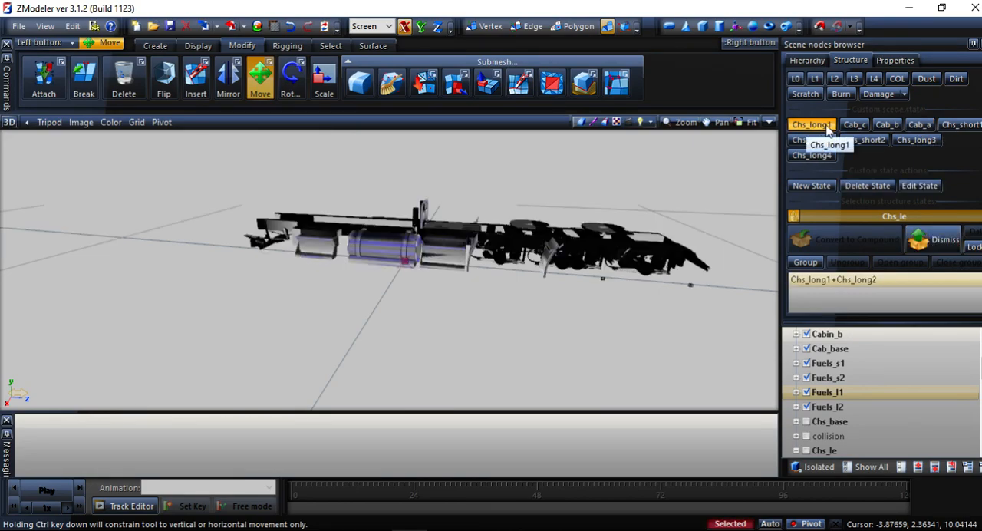
{"action": "left_click", "coordinate": [885, 127]}
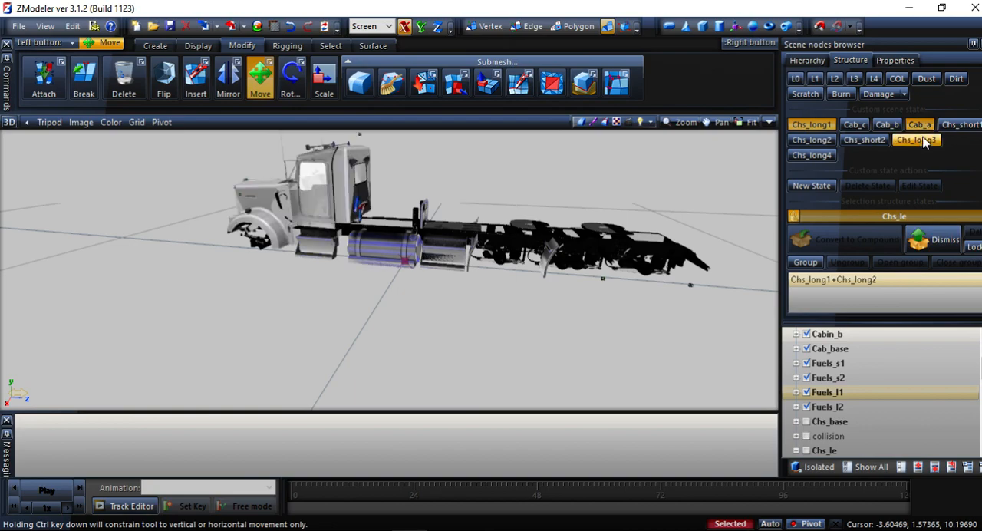
{"action": "left_click", "coordinate": [895, 128]}
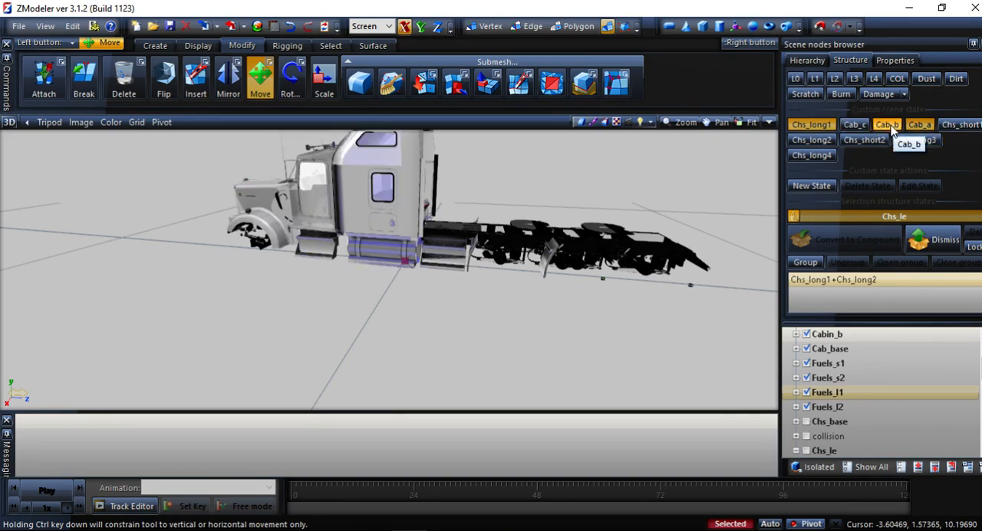
{"action": "mouse_move", "coordinate": [612, 232]}
{"action": "middle_mouse_down"}
{"action": "mouse_move", "coordinate": [636, 228]}
{"action": "mouse_move", "coordinate": [611, 243]}
{"action": "mouse_move", "coordinate": [617, 240]}
{"action": "middle_mouse_up"}
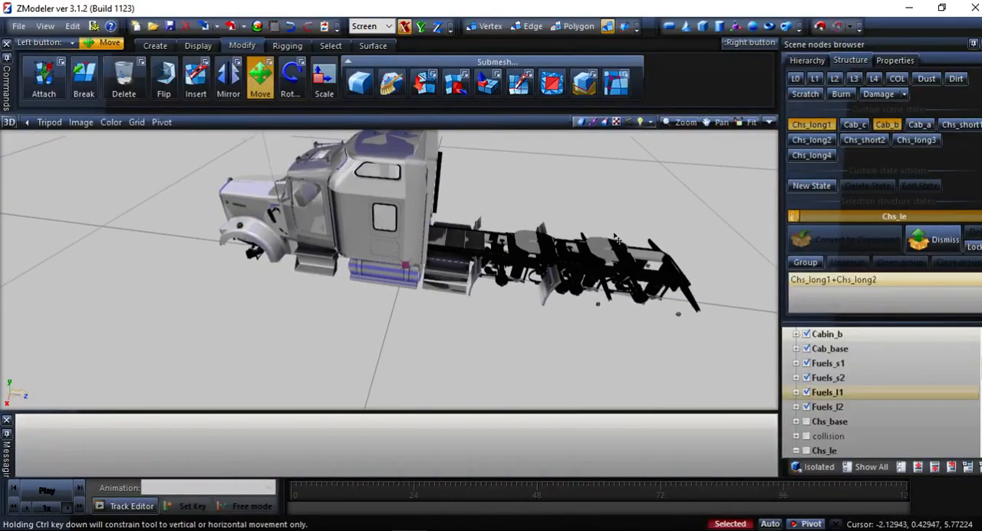
{"action": "middle_click_drag", "start_coordinate": [664, 274], "coordinate": [665, 269]}
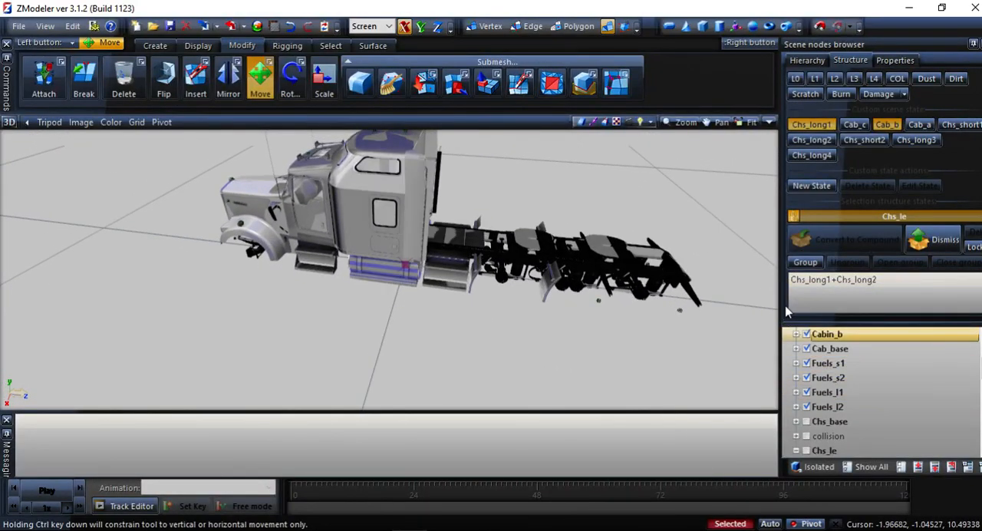
Collapse the Chs_le node, hide it and turn off the active Chs_long1 and Cab_b scene states.
{"action": "scroll", "coordinate": [845, 407], "scroll_direction": "down", "scroll_amount": 10}
{"action": "scroll", "coordinate": [832, 411], "scroll_direction": "up", "scroll_amount": 2}
{"action": "left_click", "coordinate": [796, 421]}
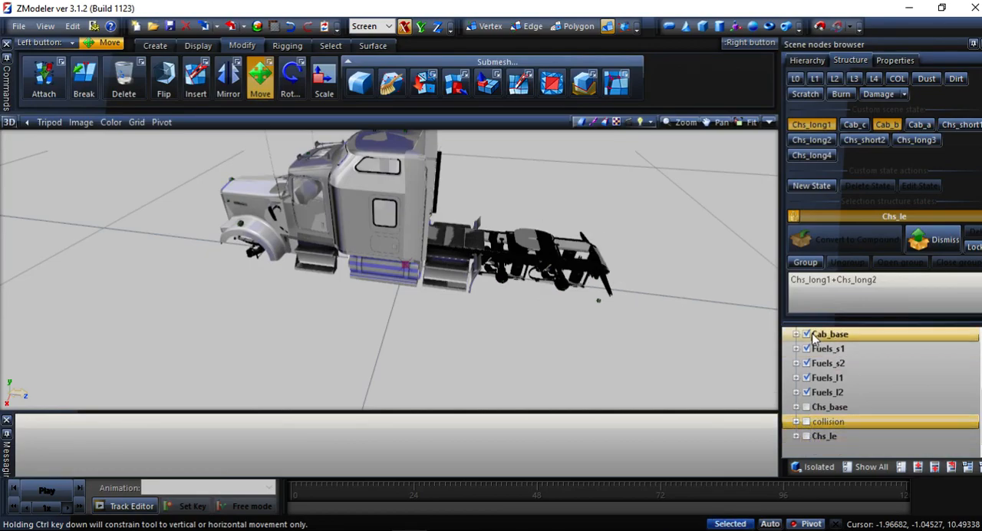
{"action": "left_click", "coordinate": [826, 126]}
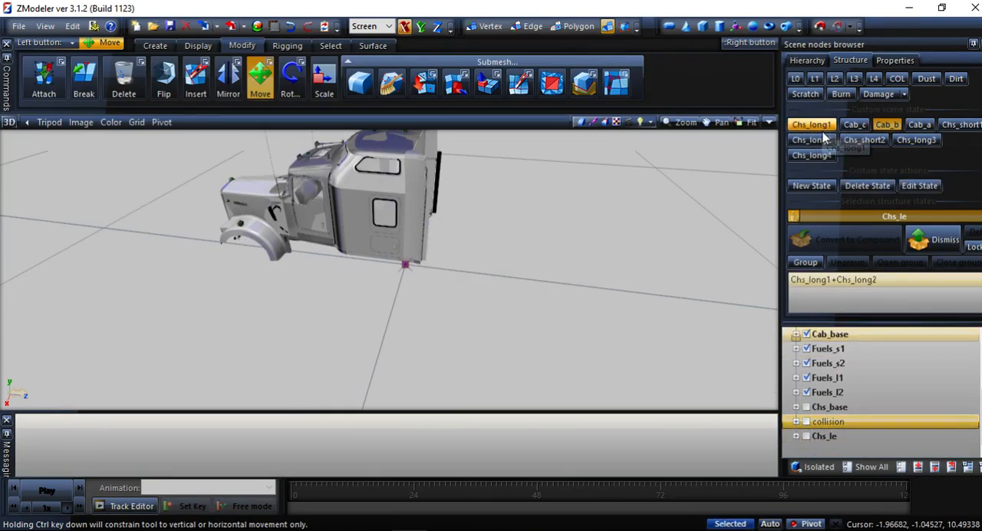
{"action": "left_click", "coordinate": [880, 140]}
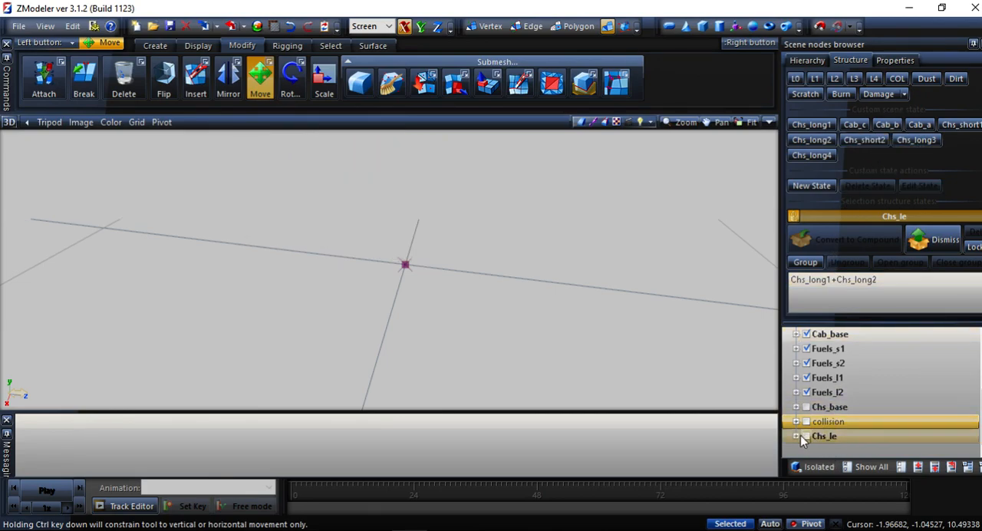
Show Chs_le, dismiss its existing compound assignment and convert it to a compound for the Chs_long3 and Chs_long4 states.
{"action": "left_click", "coordinate": [839, 439]}
{"action": "left_click", "coordinate": [807, 435]}
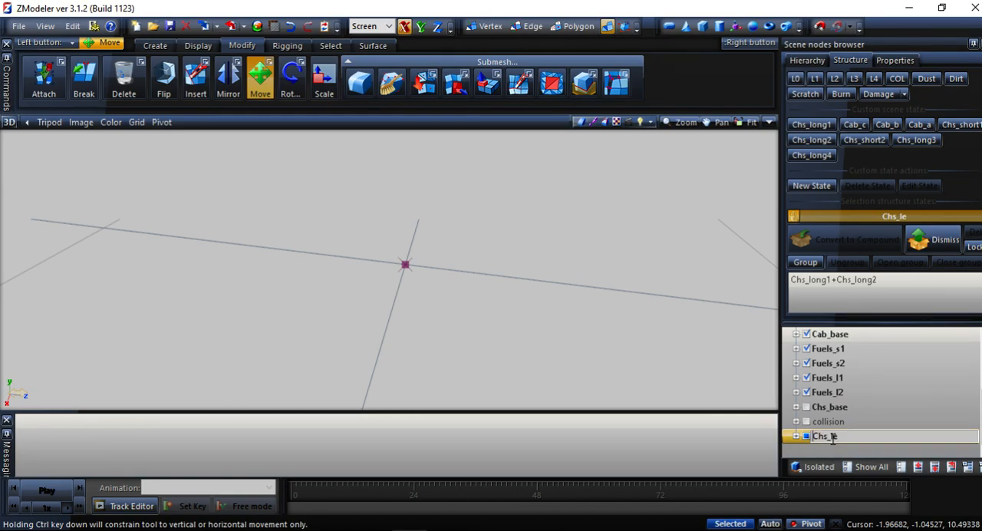
{"action": "left_click", "coordinate": [939, 248]}
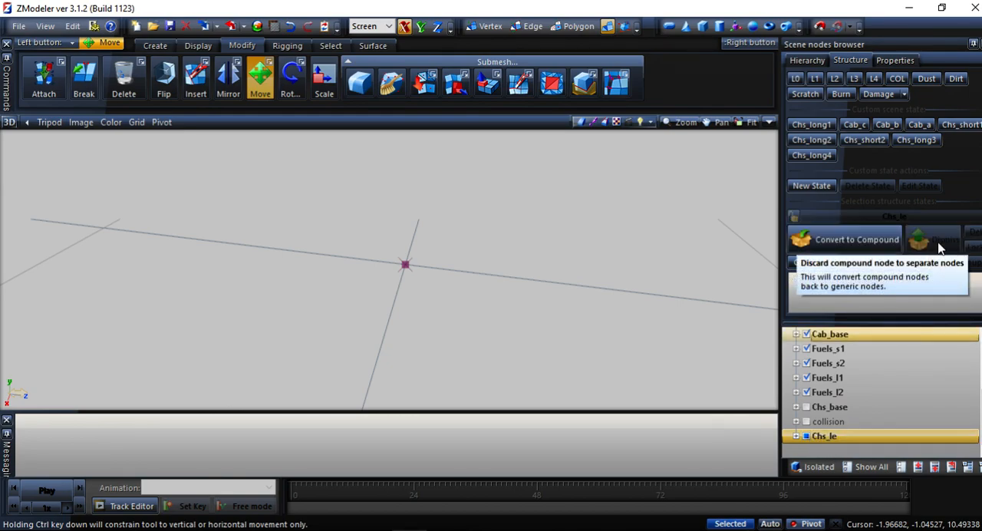
{"action": "left_click", "coordinate": [822, 156]}
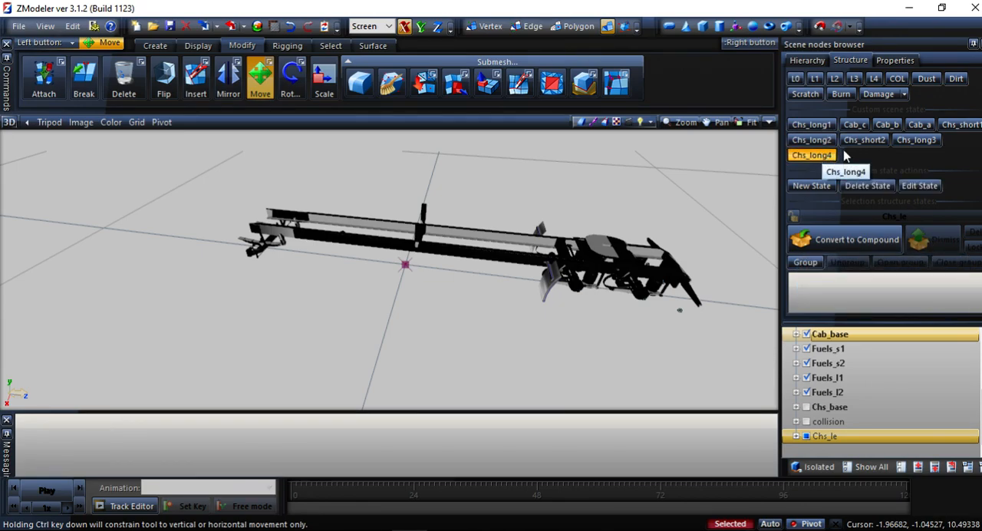
{"action": "left_click", "coordinate": [932, 141]}
{"action": "left_click", "coordinate": [863, 236]}
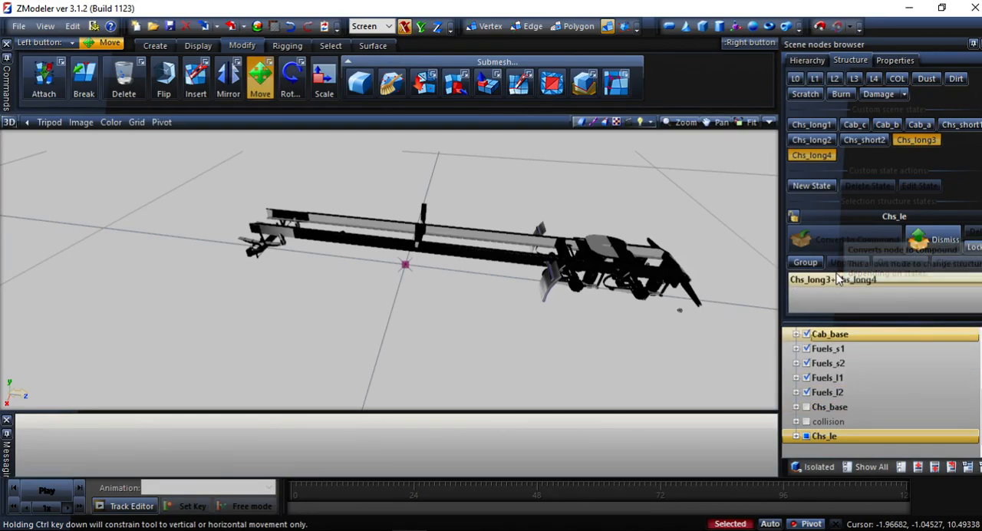
Toggle the Chs_long3 and Chs_long4 states to check Chs_le, and orbit around the extended chassis.
{"action": "left_click", "coordinate": [823, 161]}
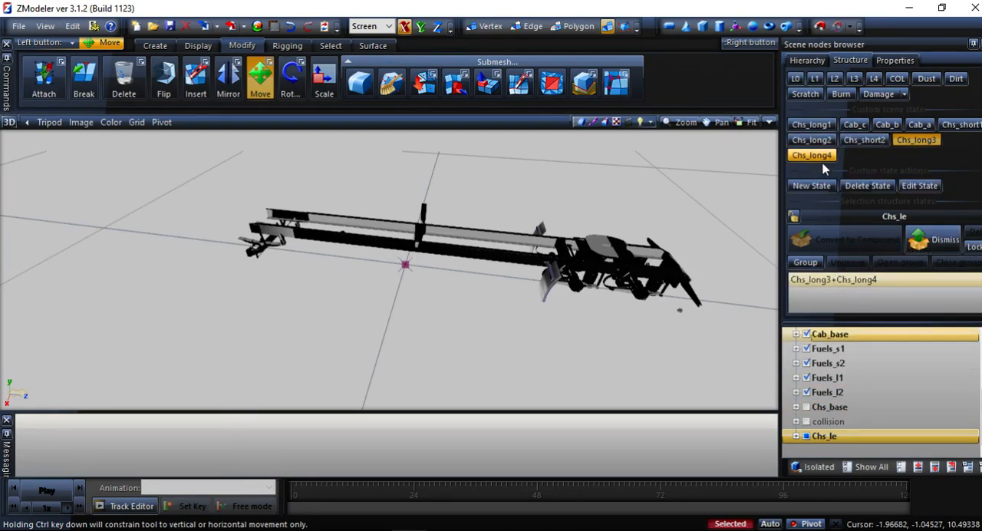
{"action": "left_click", "coordinate": [913, 145]}
{"action": "left_click", "coordinate": [911, 144]}
{"action": "middle_click_drag", "start_coordinate": [720, 256], "coordinate": [629, 307]}
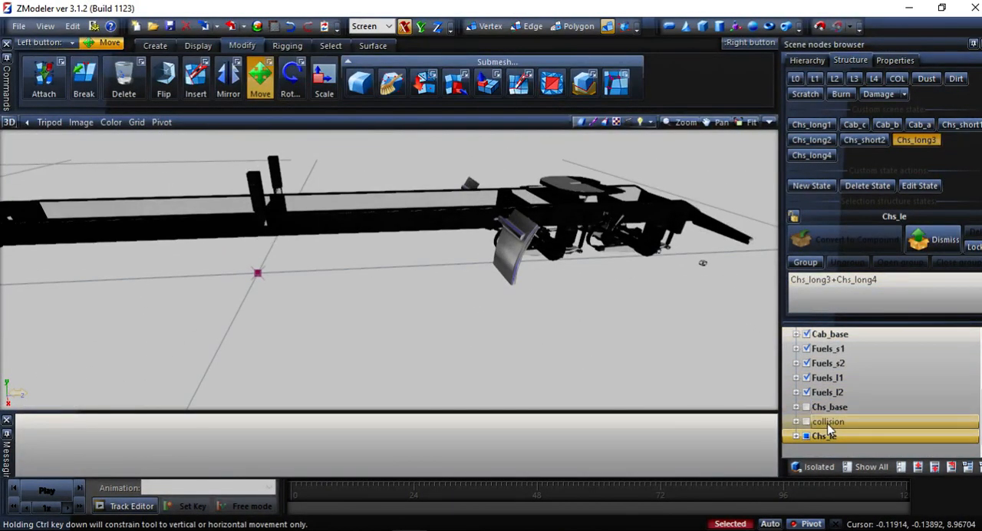
Turn off the Chs_long3 state, show the Chs_base node and dismiss its existing compound assignment.
{"action": "left_click", "coordinate": [828, 407]}
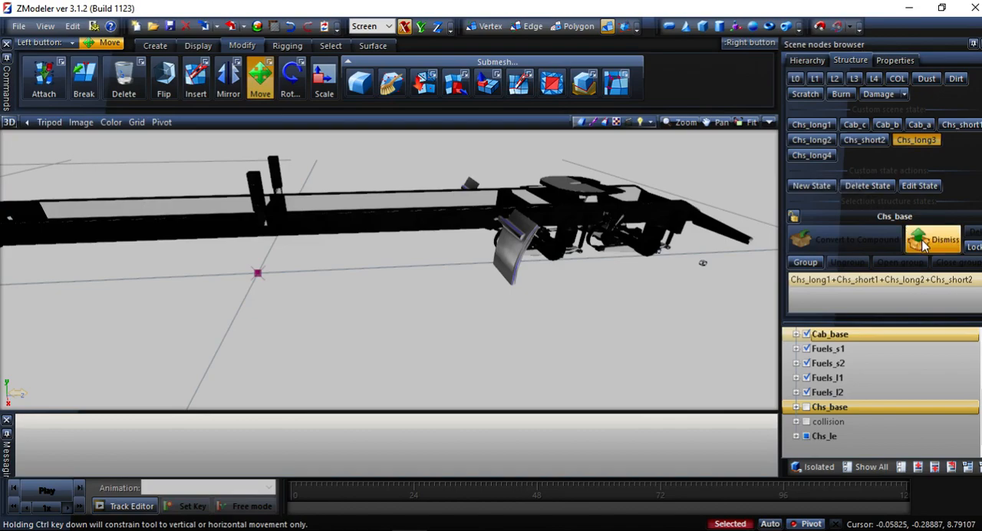
{"action": "left_click", "coordinate": [915, 140]}
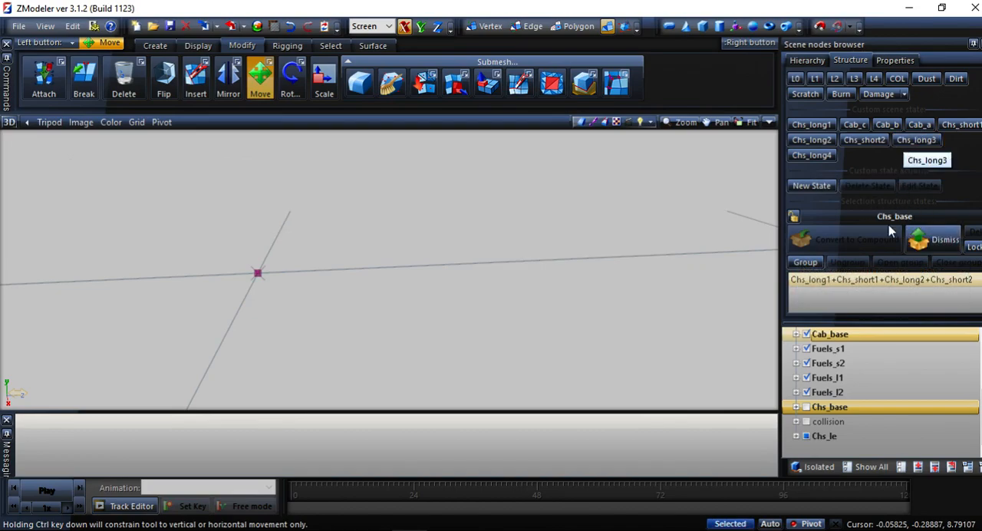
{"action": "left_click", "coordinate": [834, 409]}
{"action": "left_click", "coordinate": [806, 407]}
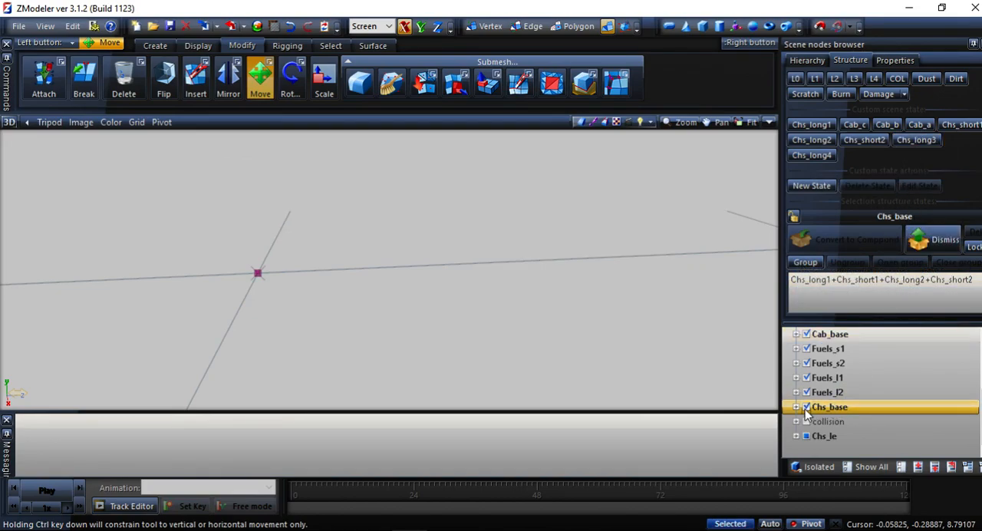
{"action": "left_click", "coordinate": [942, 231]}
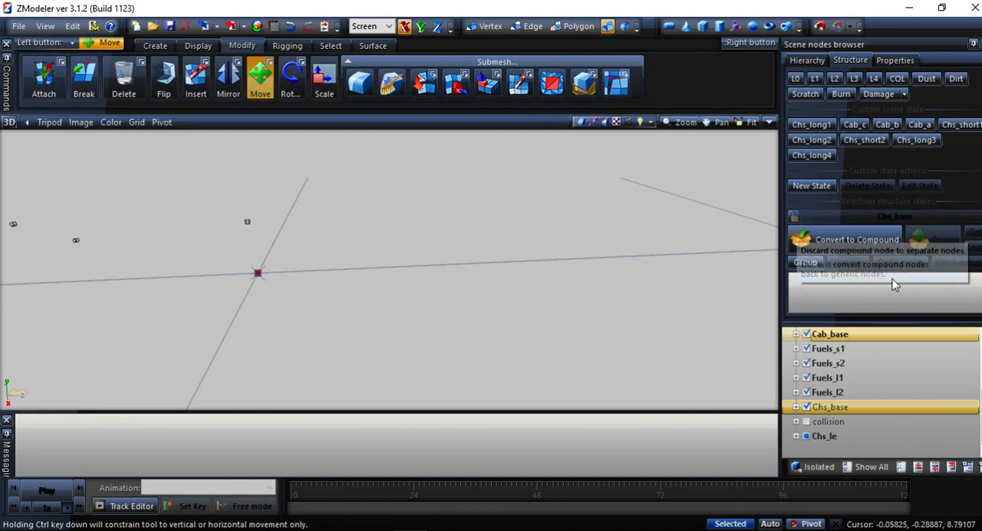
Convert Chs_base to a compound for Chs_long1, Chs_long2, Chs_long3, Chs_long4, Chs_short1 and Chs_short2.
{"action": "left_click", "coordinate": [827, 142]}
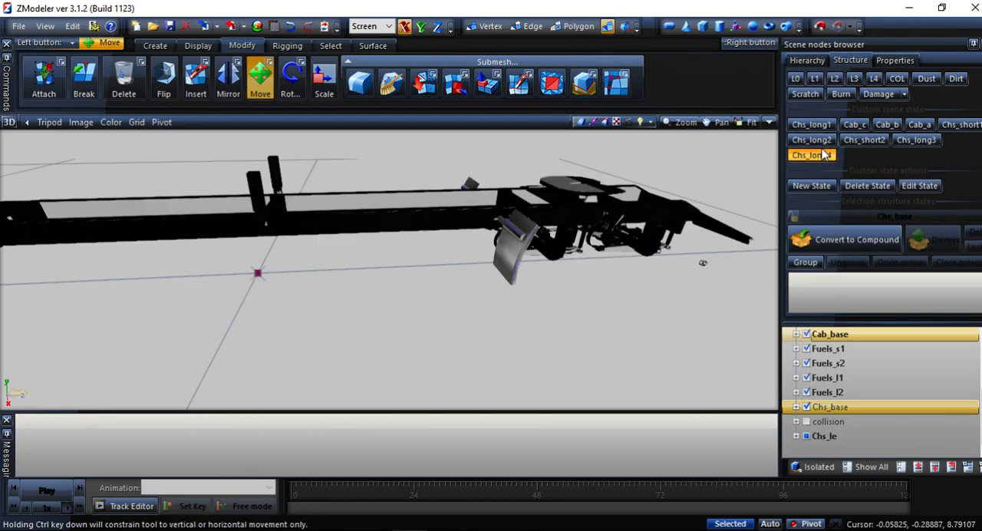
{"action": "left_click", "coordinate": [854, 146]}
{"action": "left_click", "coordinate": [908, 141]}
{"action": "left_click", "coordinate": [952, 126]}
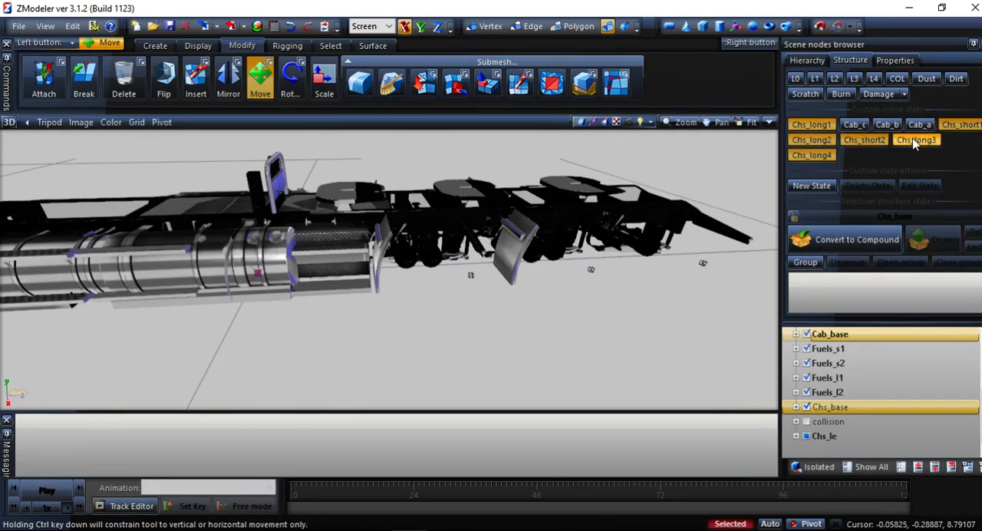
{"action": "left_click", "coordinate": [868, 238]}
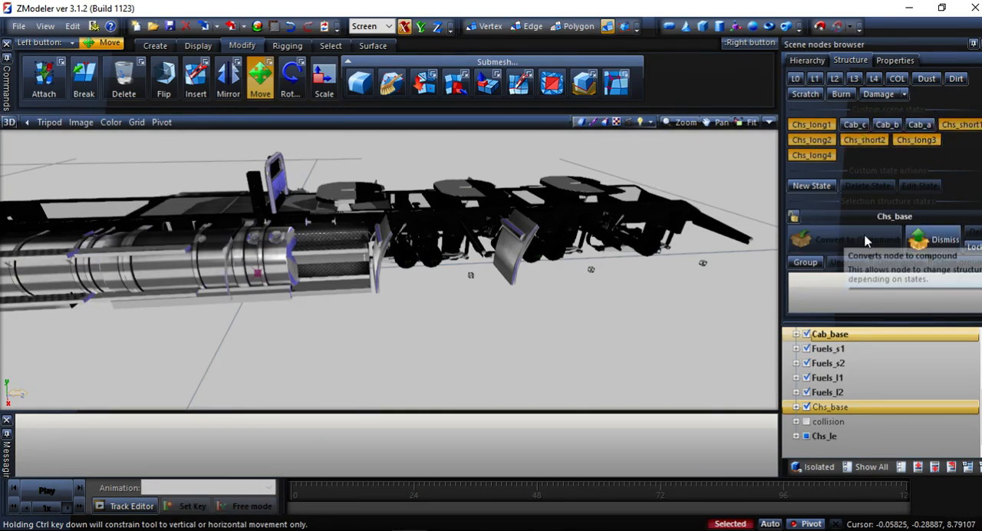
Turn off every chassis state except Chs_long4 and inspect the extended chassis together with Chs_base.
{"action": "left_click", "coordinate": [811, 124]}
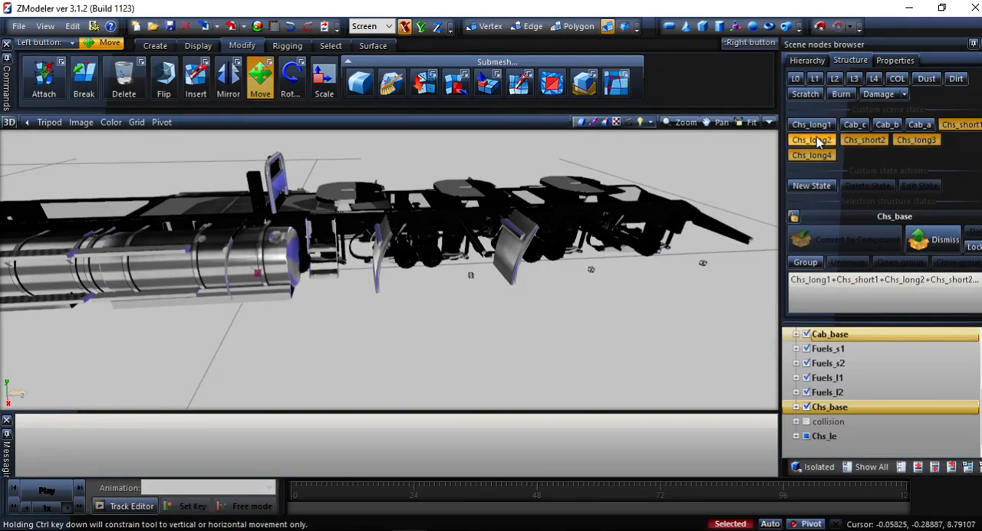
{"action": "left_click", "coordinate": [811, 139]}
{"action": "left_click", "coordinate": [847, 143]}
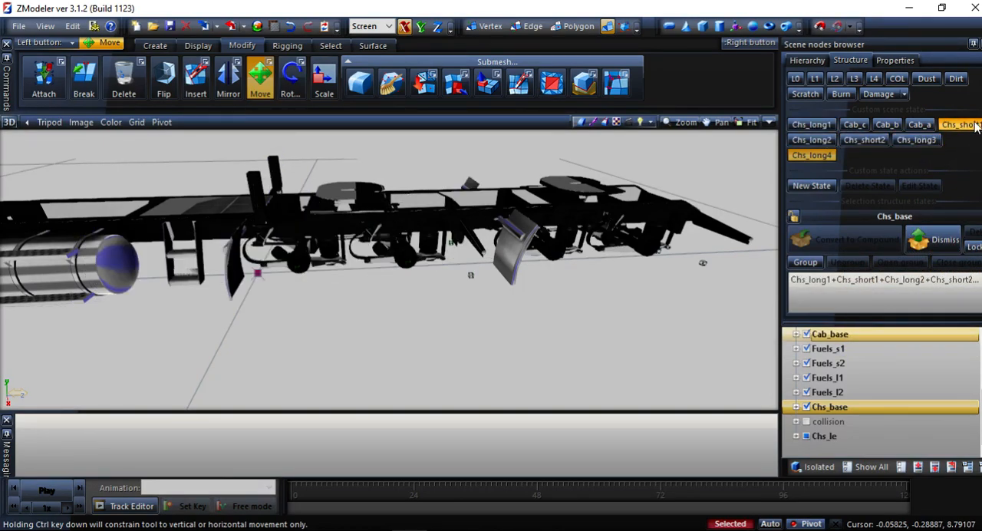
{"action": "left_click", "coordinate": [957, 128]}
{"action": "scroll", "coordinate": [155, 269], "scroll_direction": "down", "scroll_amount": 3}
{"action": "middle_click_drag", "start_coordinate": [222, 234], "coordinate": [650, 280]}
{"action": "scroll", "coordinate": [354, 287], "scroll_direction": "up", "scroll_amount": 4}
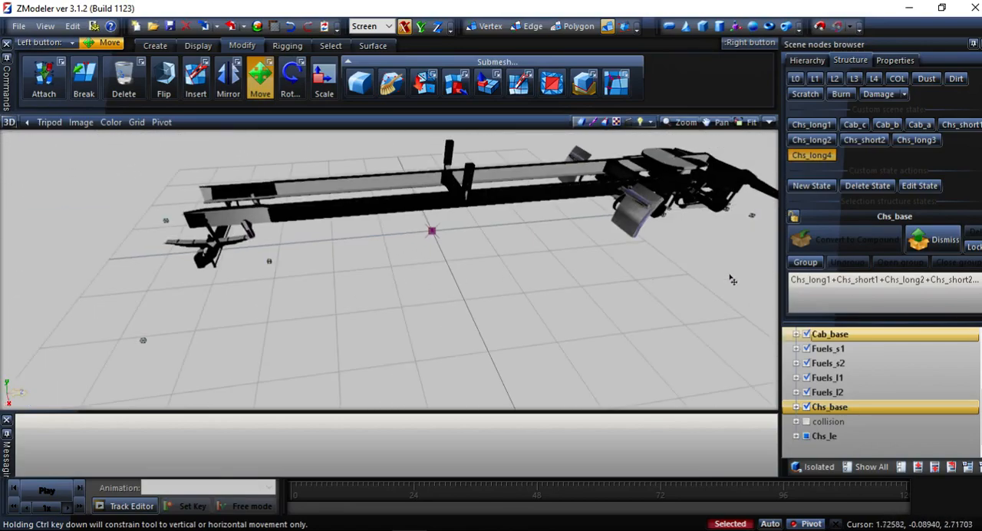
Dismiss the compound assignment of Fuels_l1 and convert it to a compound for the Chs_long1 and Chs_long3 states.
{"action": "left_click", "coordinate": [870, 393]}
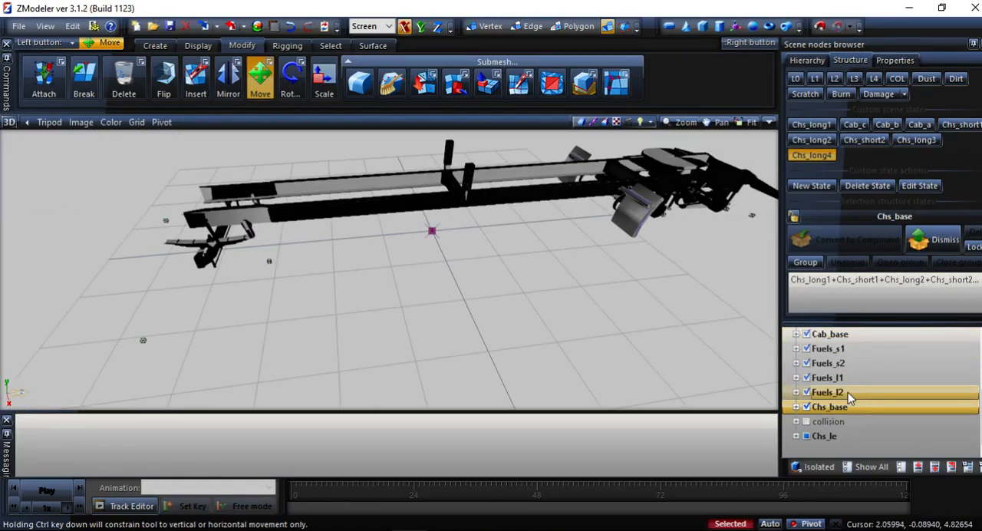
{"action": "left_click", "coordinate": [841, 378]}
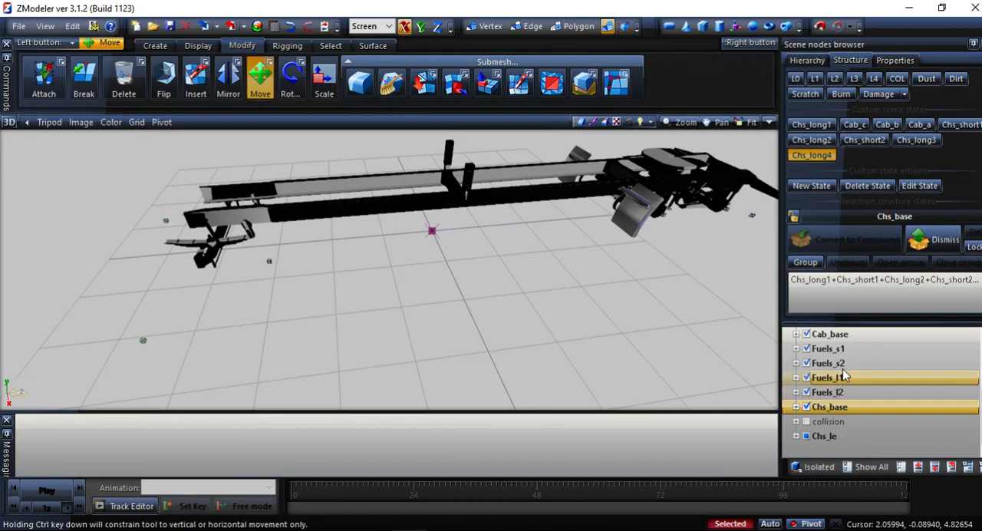
{"action": "left_click", "coordinate": [836, 379]}
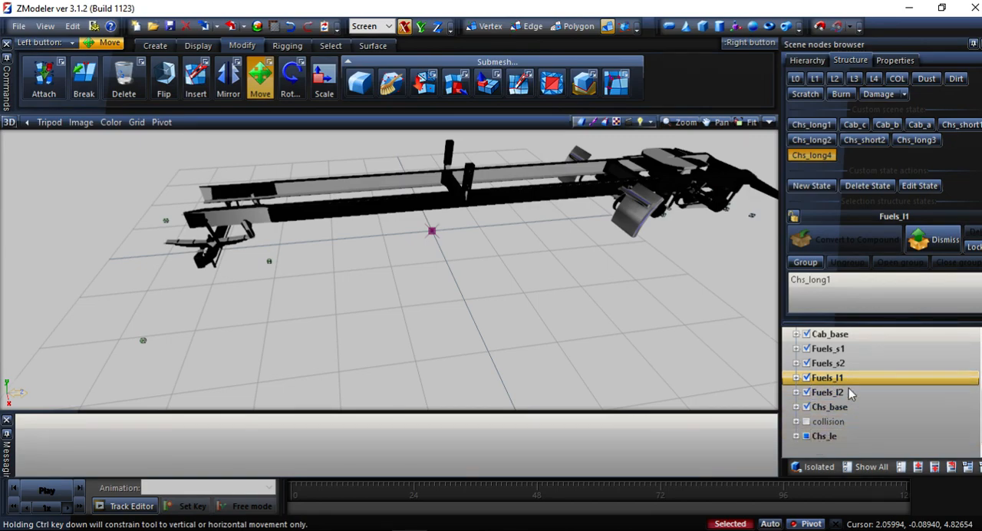
{"action": "left_click", "coordinate": [925, 244]}
{"action": "left_click", "coordinate": [811, 126]}
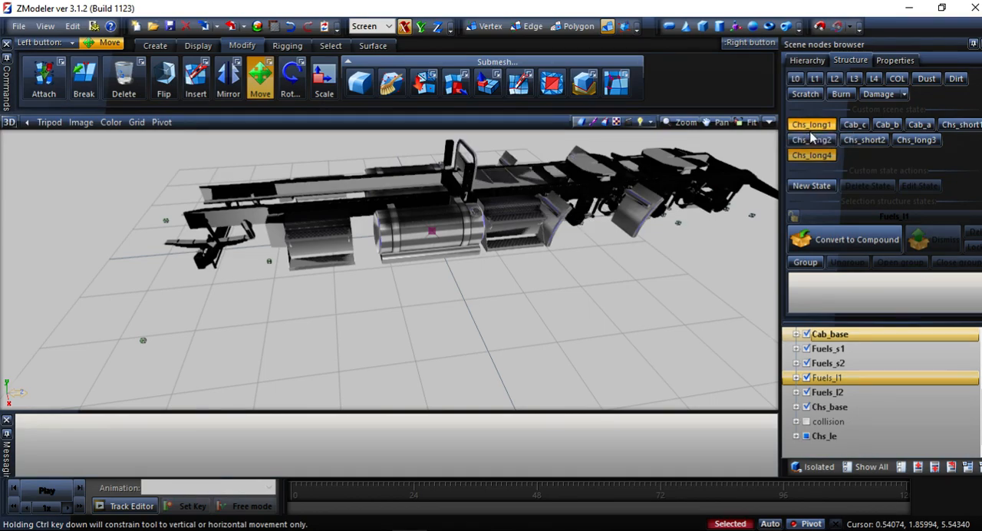
{"action": "left_click", "coordinate": [824, 154]}
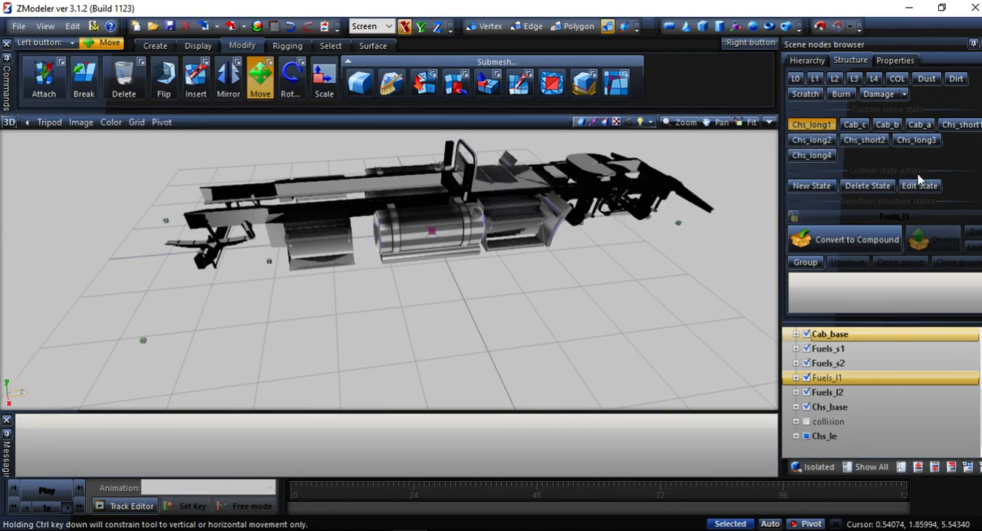
{"action": "left_click", "coordinate": [913, 143]}
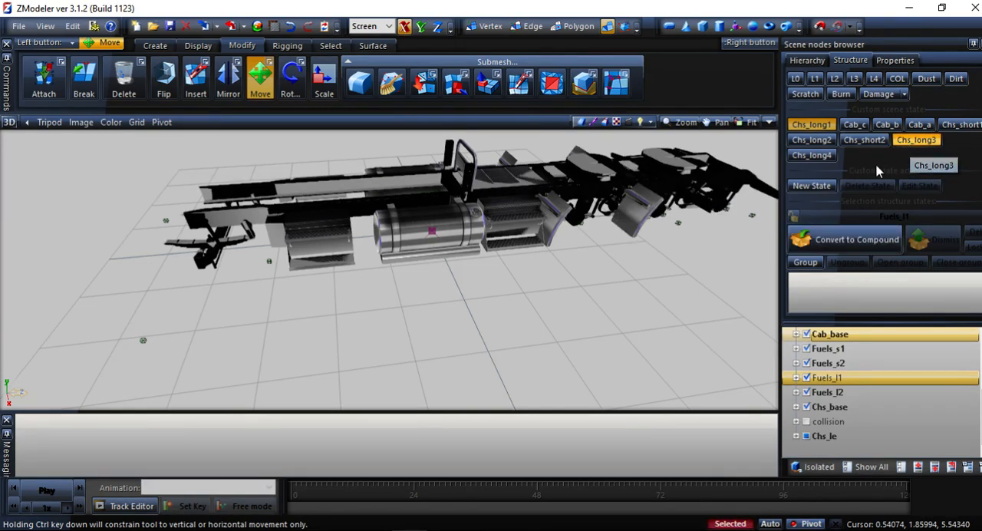
{"action": "left_click", "coordinate": [872, 239]}
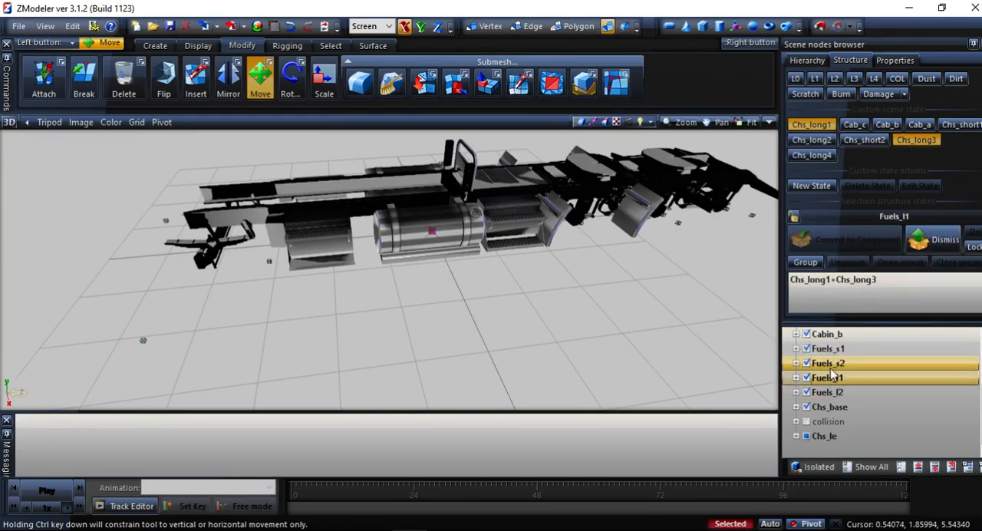
Toggle the Chs_long1 state and orbit around the truck to check the Fuels_l1 tanks on the Chs_long3 chassis.
{"action": "left_click", "coordinate": [291, 31]}
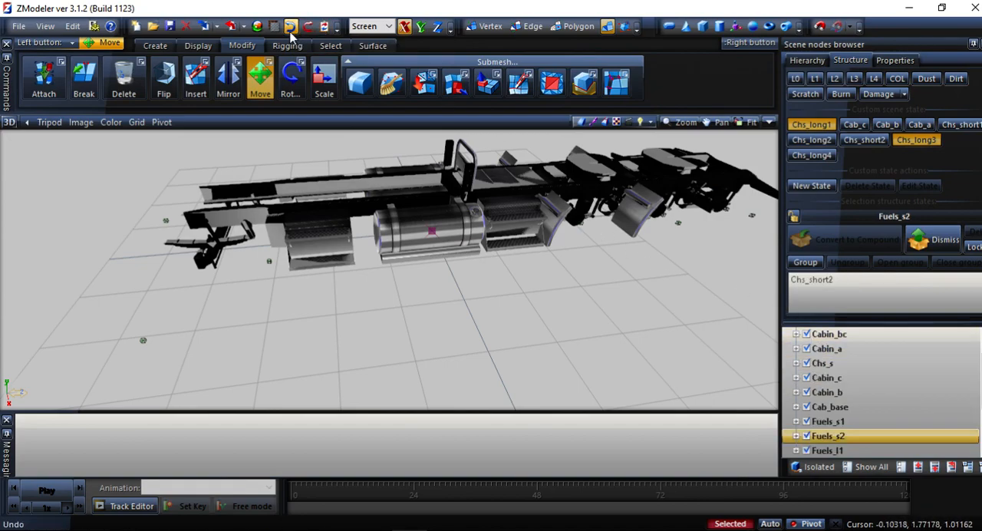
{"action": "left_click", "coordinate": [816, 128]}
{"action": "left_click", "coordinate": [816, 133]}
{"action": "left_click", "coordinate": [816, 133]}
{"action": "middle_click_drag", "start_coordinate": [403, 283], "coordinate": [371, 267]}
{"action": "middle_click_drag", "start_coordinate": [548, 252], "coordinate": [506, 253]}
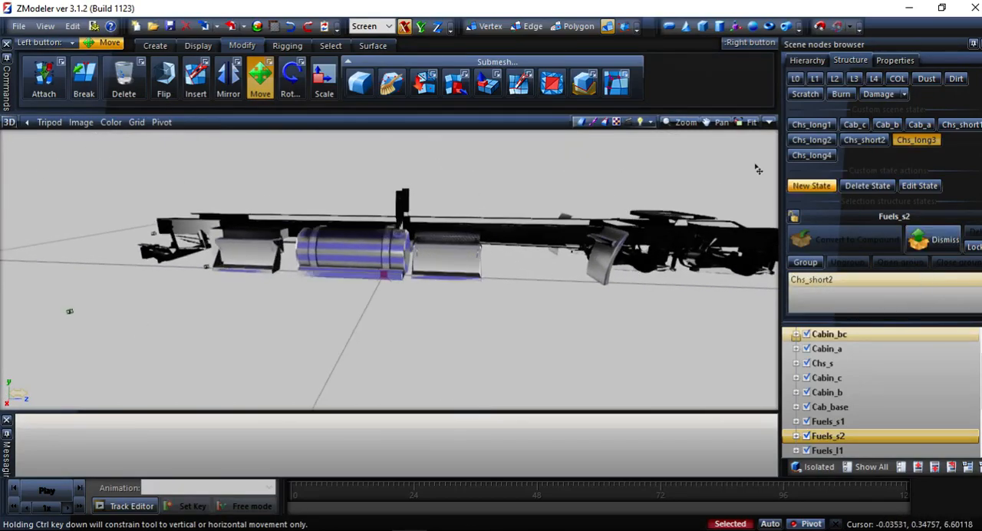
Replace the Fuels_l2 compound assignment with one for the Chs_long2 and Chs_long4 states.
{"action": "left_click", "coordinate": [819, 157]}
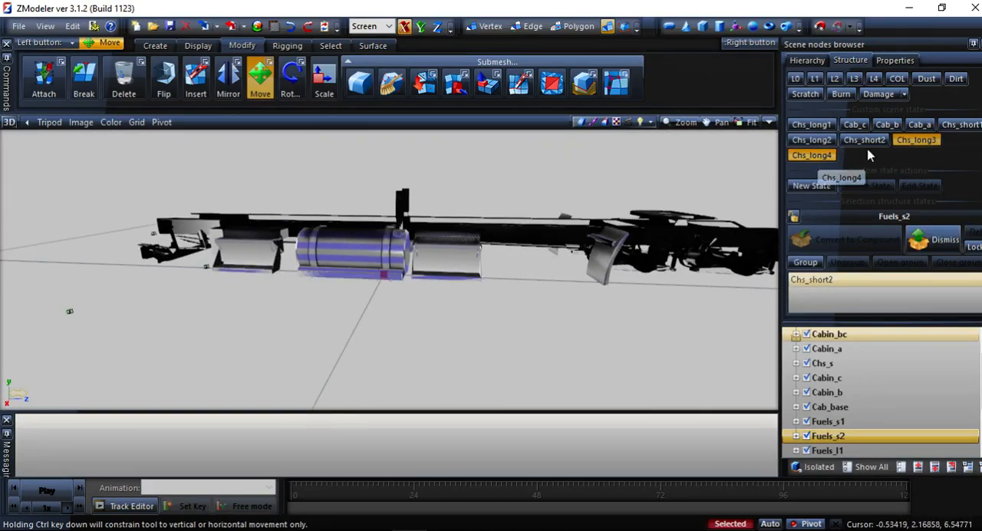
{"action": "left_click", "coordinate": [903, 149]}
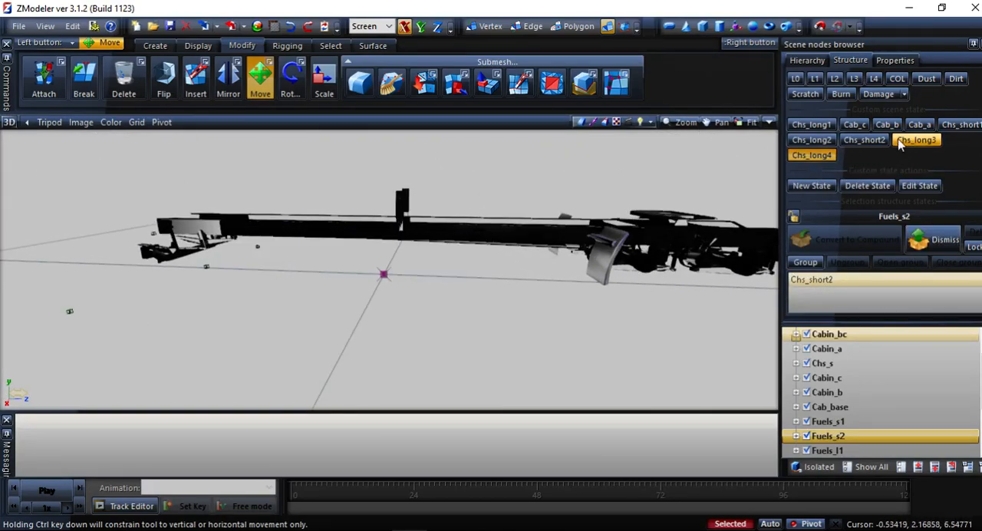
{"action": "left_click", "coordinate": [811, 141]}
{"action": "middle_click_drag", "start_coordinate": [590, 264], "coordinate": [559, 277]}
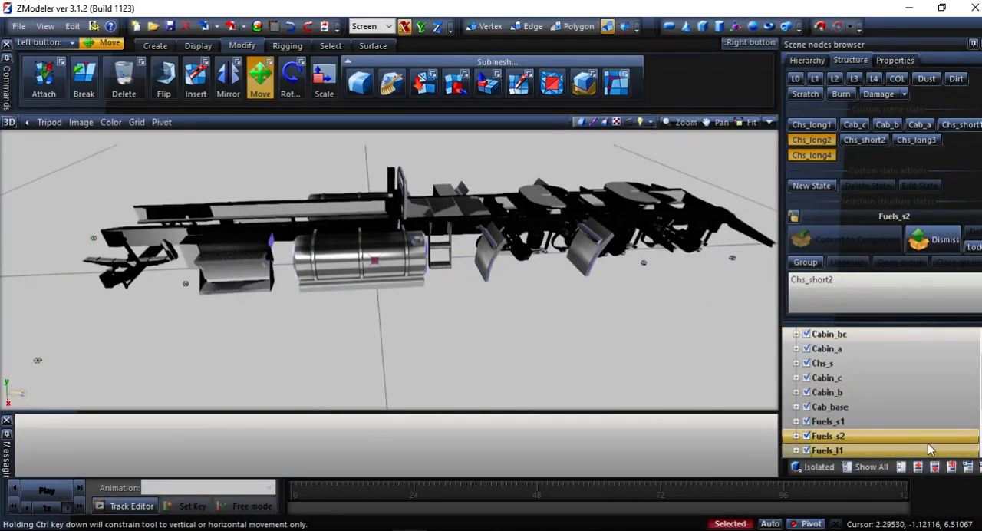
{"action": "scroll", "coordinate": [892, 427], "scroll_direction": "down", "scroll_amount": 2}
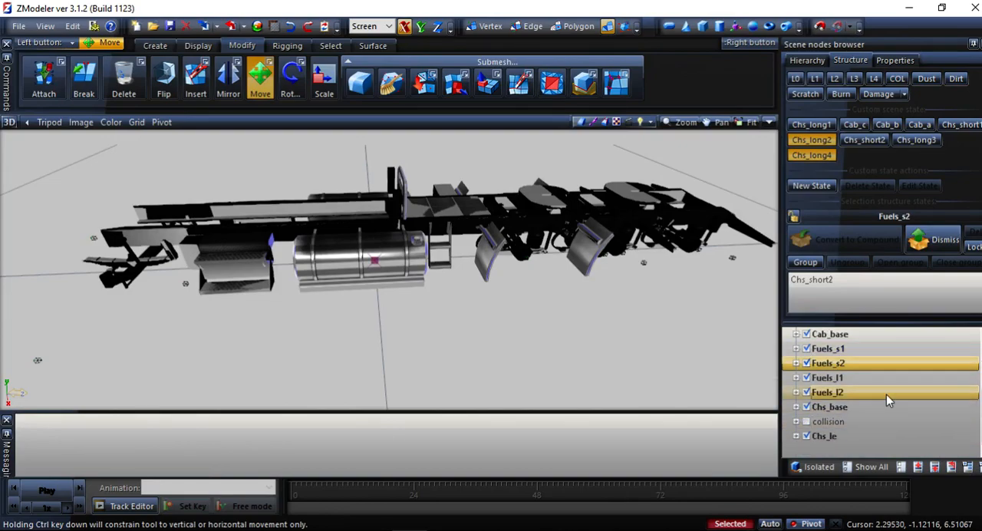
{"action": "left_click", "coordinate": [837, 393]}
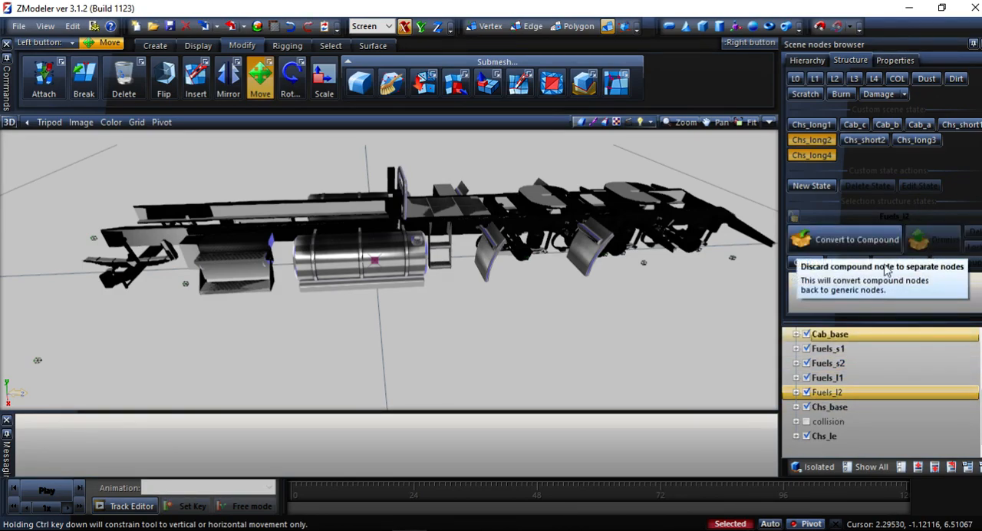
{"action": "left_click", "coordinate": [878, 244]}
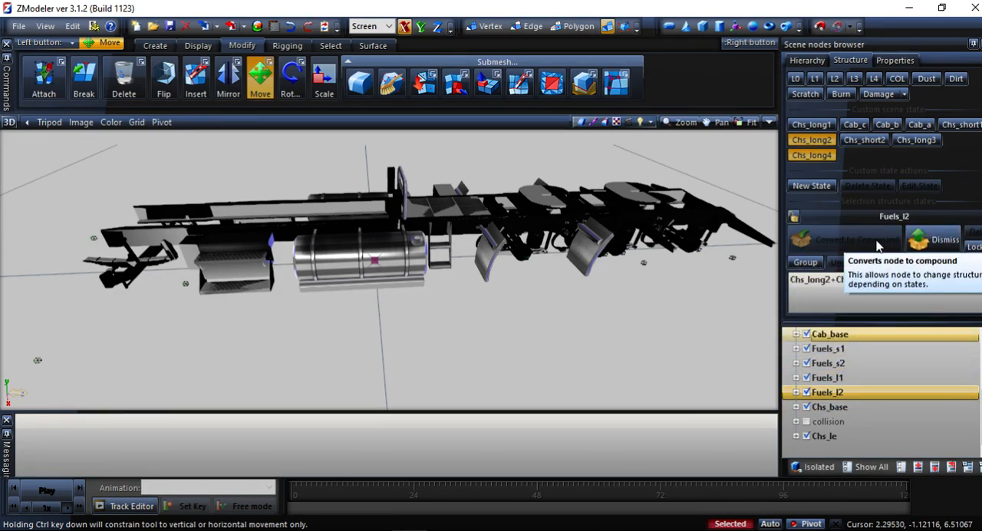
{"action": "left_click", "coordinate": [932, 243]}
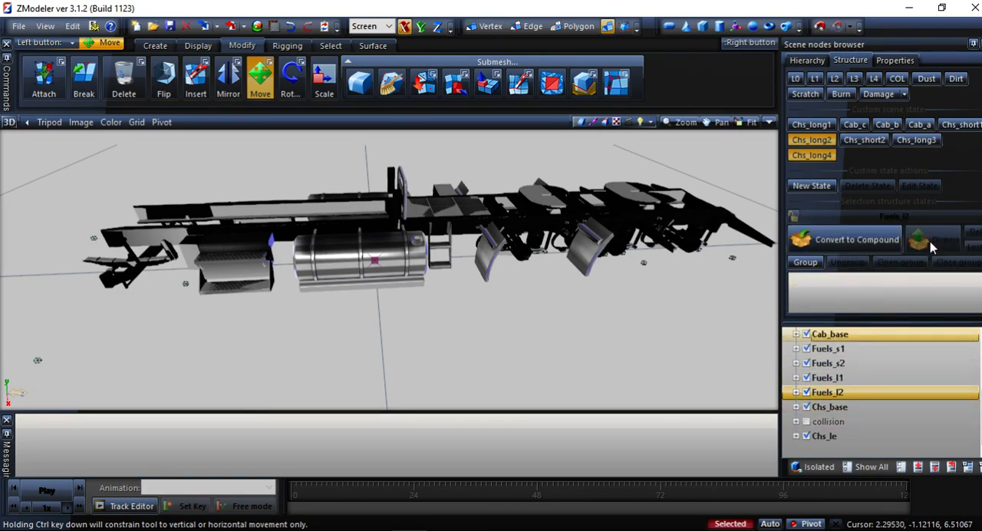
{"action": "left_click", "coordinate": [872, 240]}
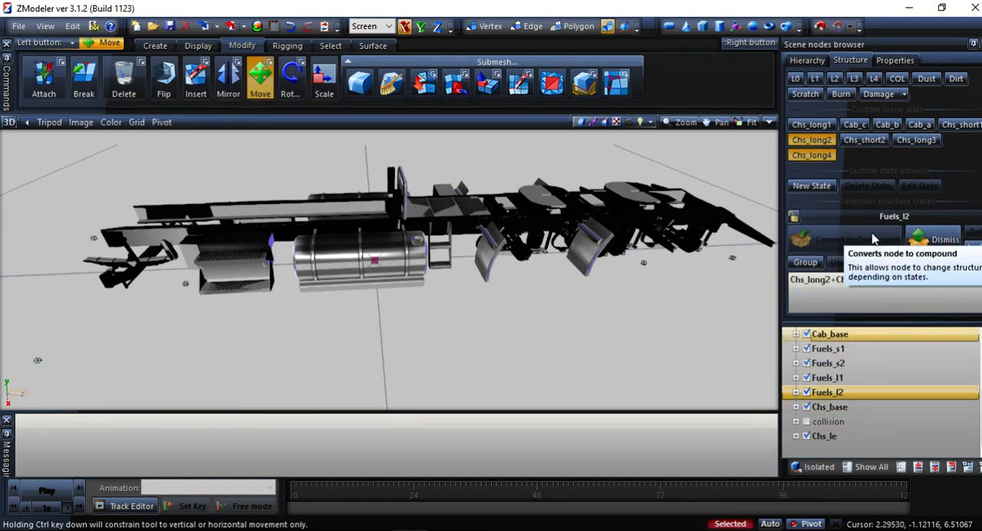
Check the Fuels_l2 tanks by toggling the Chs_long2 and Chs_long4 states and orbiting around the chassis.
{"action": "left_click", "coordinate": [813, 141]}
{"action": "middle_click_drag", "start_coordinate": [760, 189], "coordinate": [752, 161]}
{"action": "left_click", "coordinate": [825, 159]}
{"action": "left_click", "coordinate": [825, 140]}
{"action": "middle_click_drag", "start_coordinate": [566, 240], "coordinate": [327, 311]}
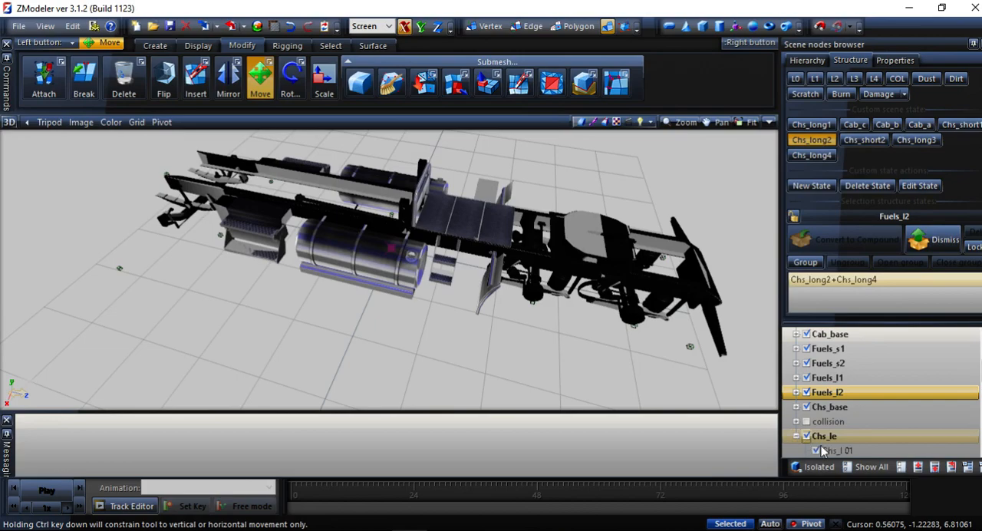
Rename Chs_le's Wheel_r_0_0 and Wheel_r_1_0 nodes as Wheel_r_0_3 and Wheel_r_1_3.
{"action": "scroll", "coordinate": [809, 444], "scroll_direction": "down", "scroll_amount": 3}
{"action": "scroll", "coordinate": [874, 415], "scroll_direction": "down", "scroll_amount": 1}
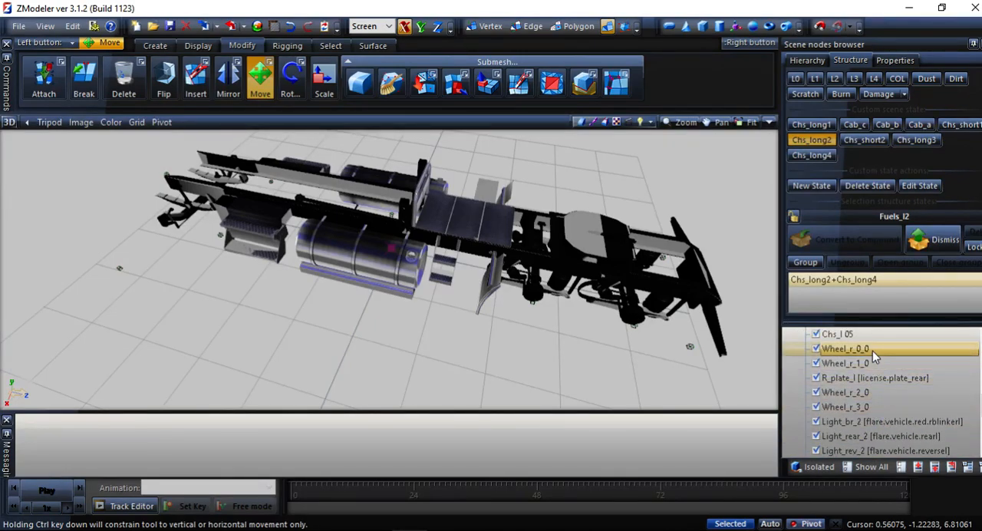
{"action": "scroll", "coordinate": [874, 356], "scroll_direction": "up", "scroll_amount": 4}
{"action": "scroll", "coordinate": [831, 426], "scroll_direction": "down", "scroll_amount": 1}
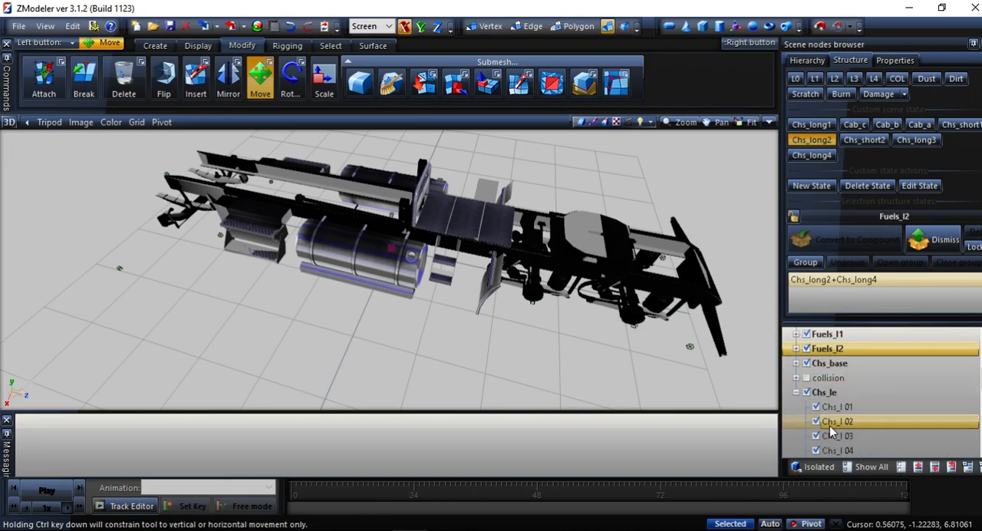
{"action": "scroll", "coordinate": [843, 407], "scroll_direction": "down", "scroll_amount": 4}
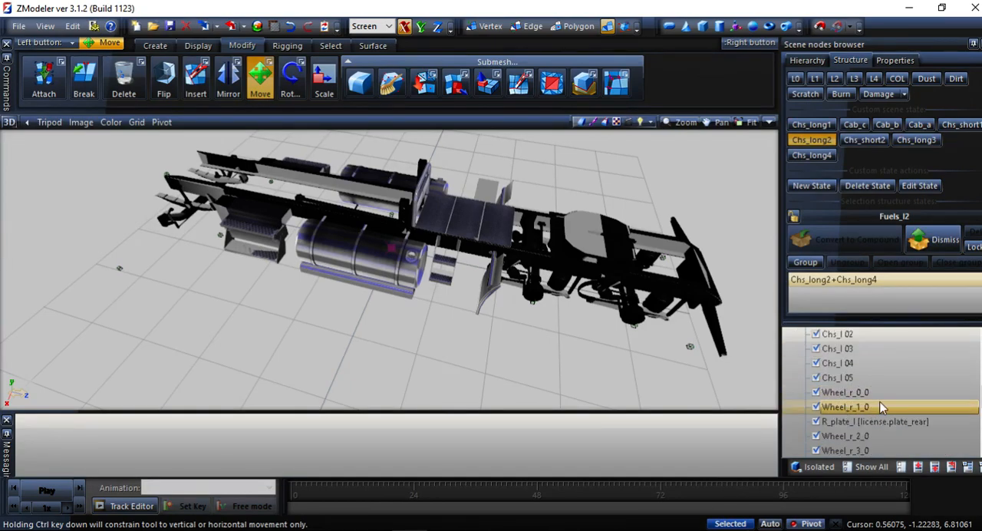
{"action": "scroll", "coordinate": [881, 407], "scroll_direction": "up", "scroll_amount": 2}
{"action": "left_click", "coordinate": [882, 407]}
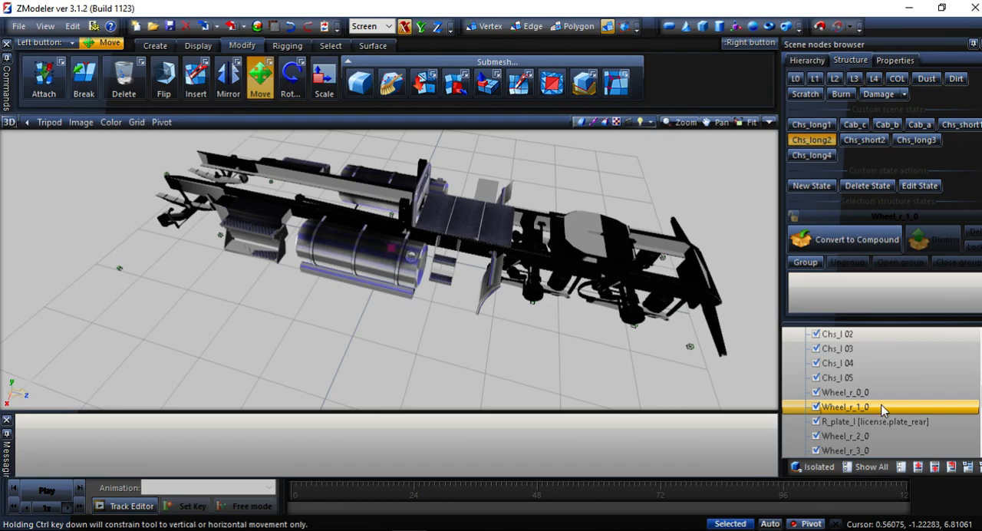
{"action": "left_click", "coordinate": [879, 392]}
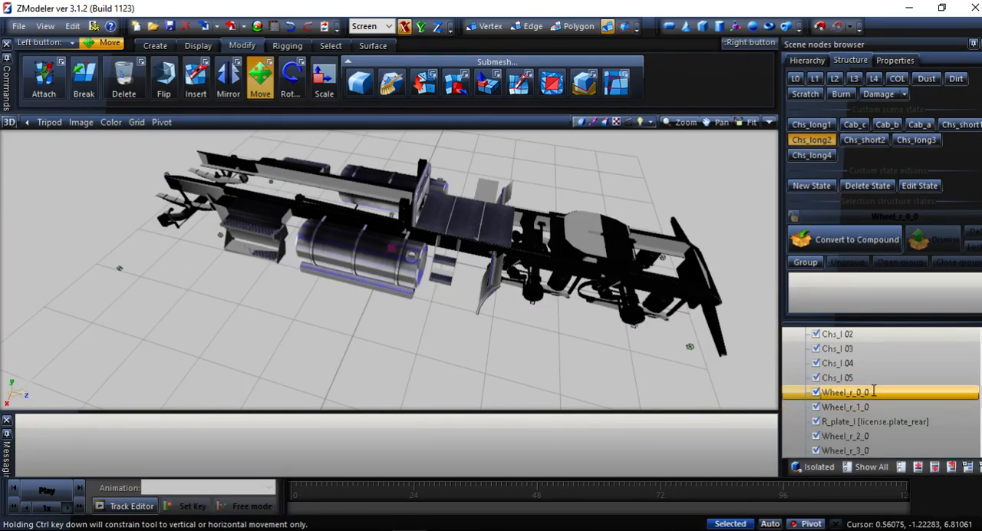
{"action": "left_click", "coordinate": [872, 391]}
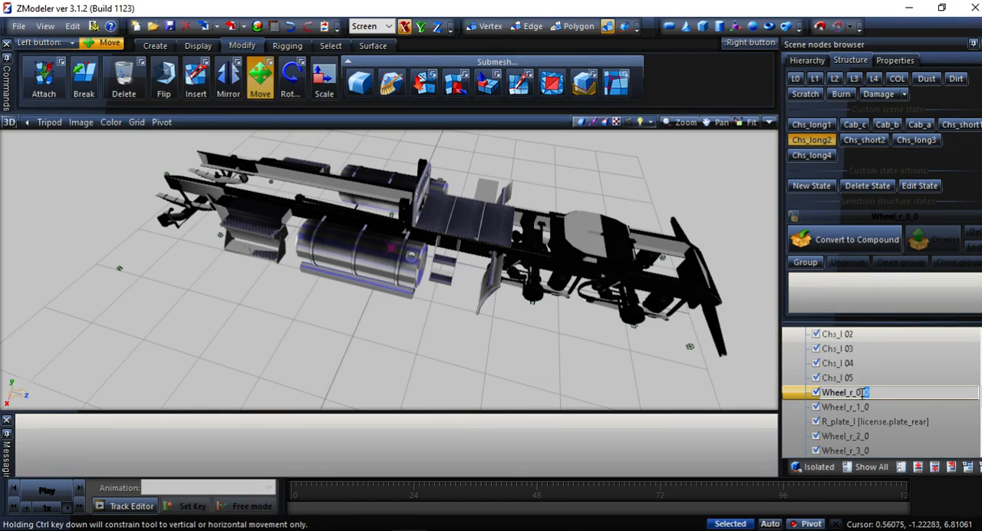
{"action": "type", "text": "3"}
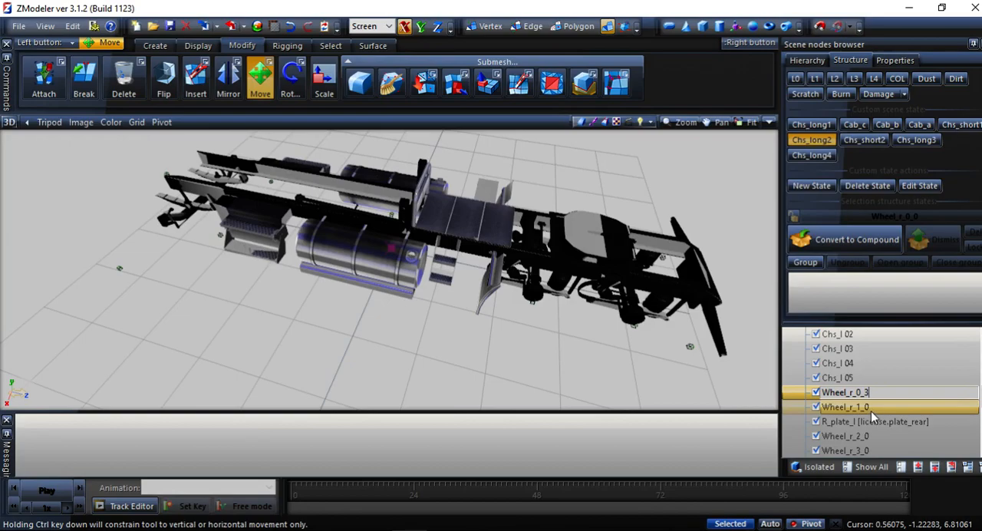
{"action": "left_click", "coordinate": [872, 410]}
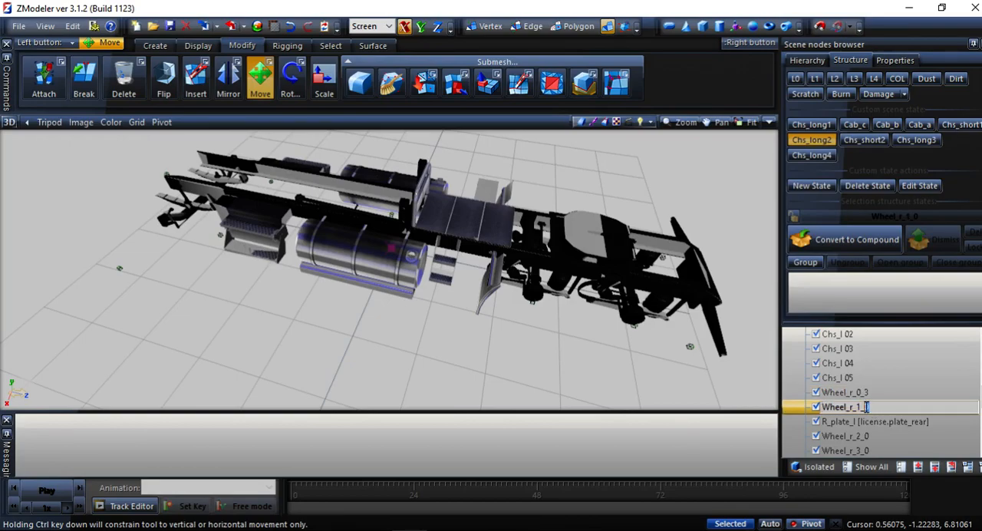
{"action": "type", "text": "3"}
{"action": "left_click", "coordinate": [867, 434]}
Rename Chs_le's Wheel_r_2_0 and Wheel_r_3_0 nodes as Wheel_r_2_3 and Wheel_r_3_3.
{"action": "scroll", "coordinate": [868, 426], "scroll_direction": "down", "scroll_amount": 3}
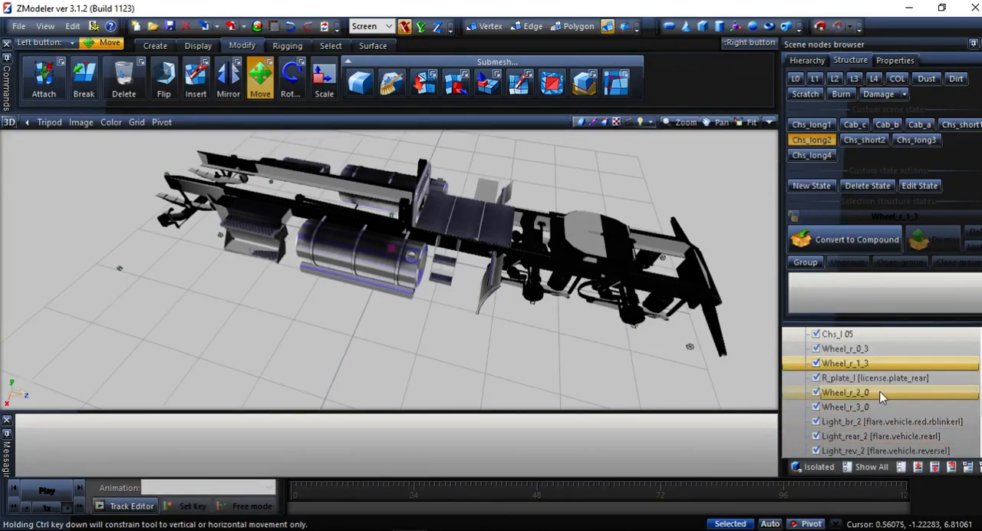
{"action": "left_click", "coordinate": [875, 392]}
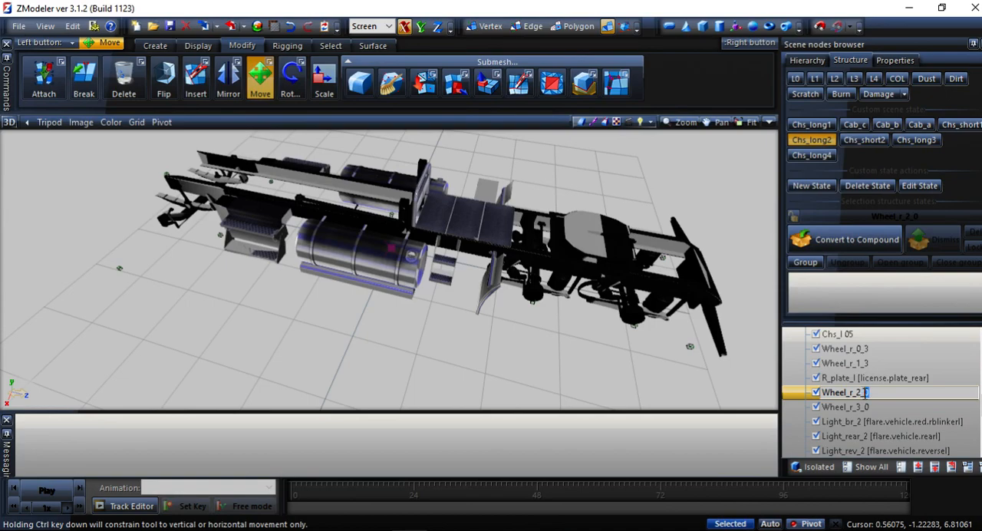
{"action": "type", "text": "3"}
{"action": "left_click", "coordinate": [874, 411]}
{"action": "left_click", "coordinate": [871, 406]}
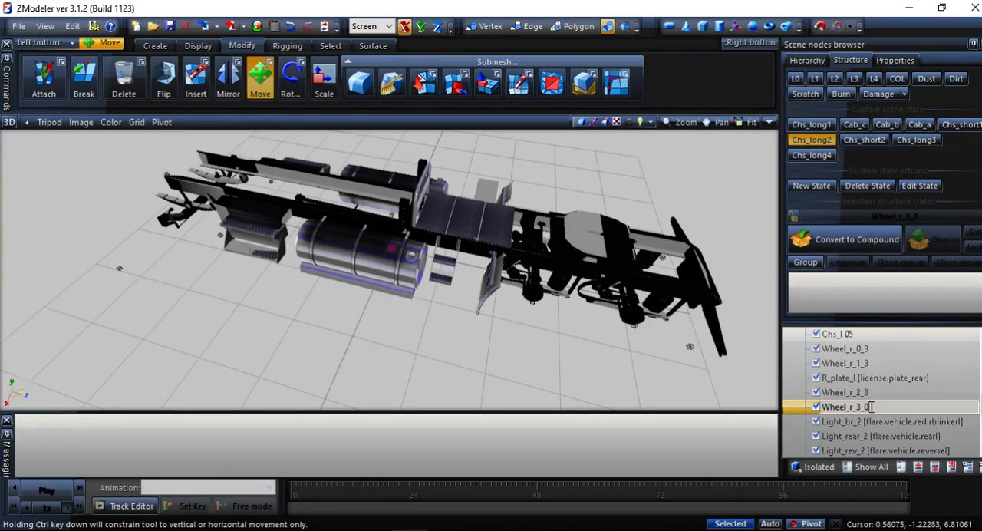
{"action": "type", "text": "3"}
{"action": "left_click", "coordinate": [872, 423]}
Collapse Chs_le and examine the wheel node names under Chs_l for comparison.
{"action": "scroll", "coordinate": [870, 424], "scroll_direction": "down", "scroll_amount": 3}
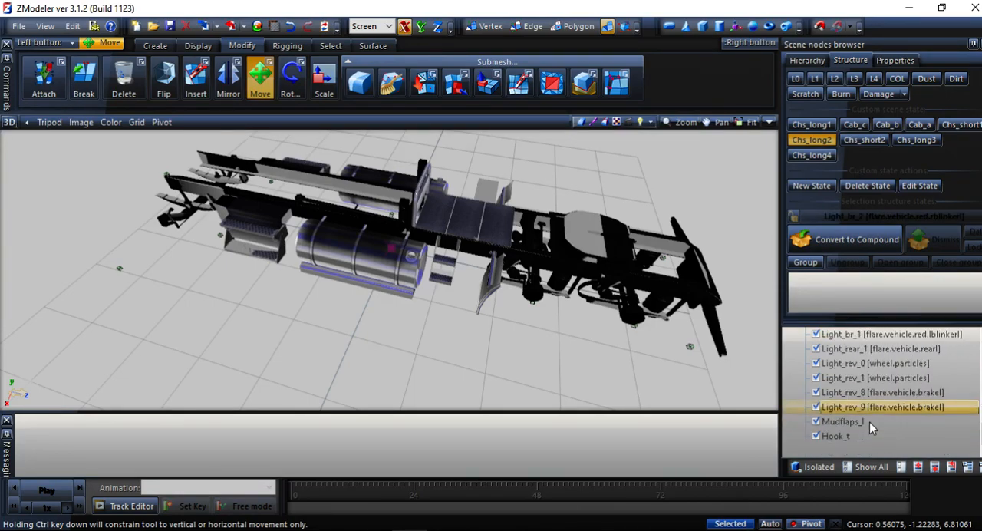
{"action": "scroll", "coordinate": [868, 422], "scroll_direction": "up", "scroll_amount": 5}
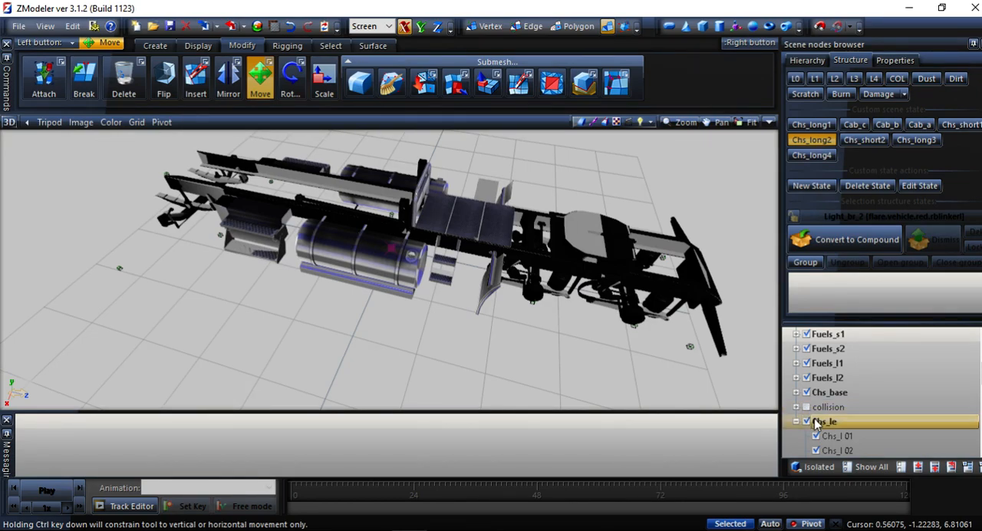
{"action": "scroll", "coordinate": [797, 426], "scroll_direction": "up", "scroll_amount": 4}
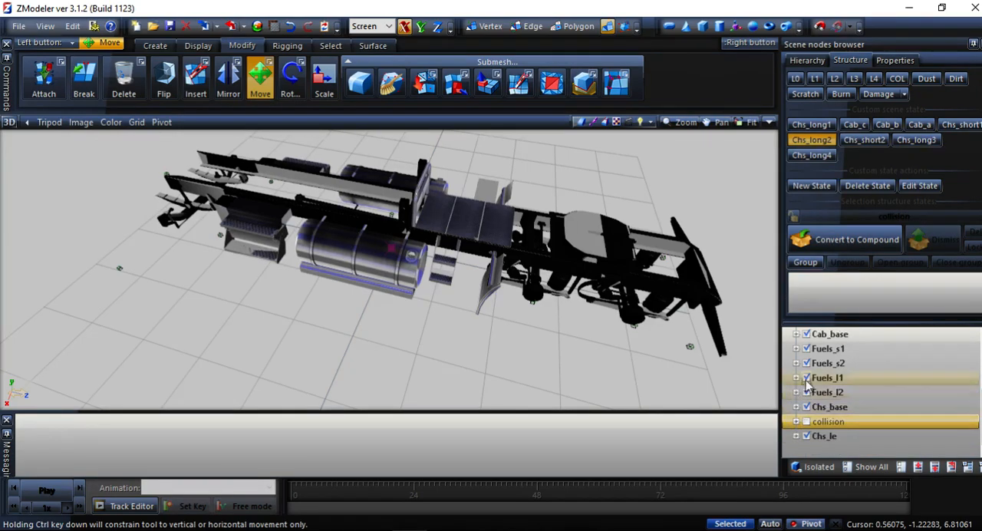
{"action": "scroll", "coordinate": [804, 356], "scroll_direction": "up", "scroll_amount": 1}
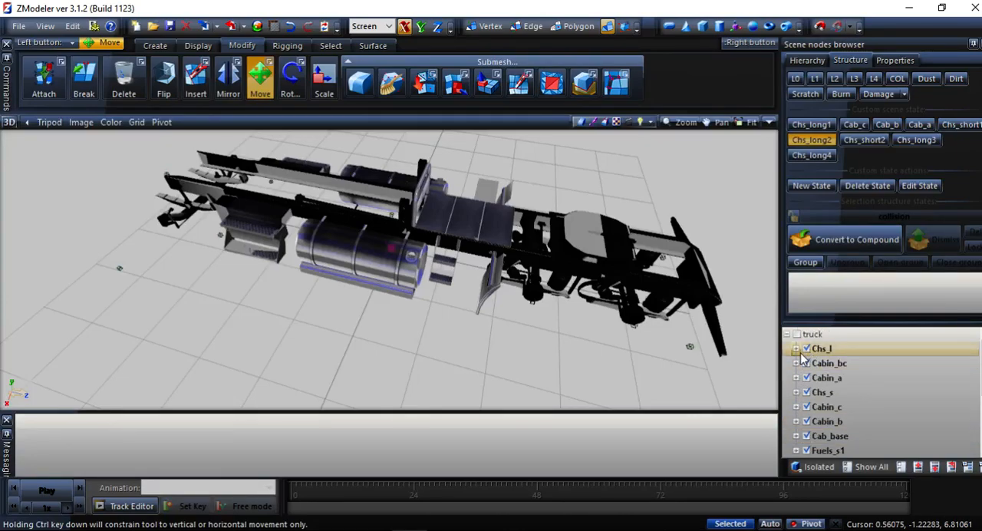
{"action": "left_click", "coordinate": [798, 349]}
{"action": "scroll", "coordinate": [846, 343], "scroll_direction": "down", "scroll_amount": 3}
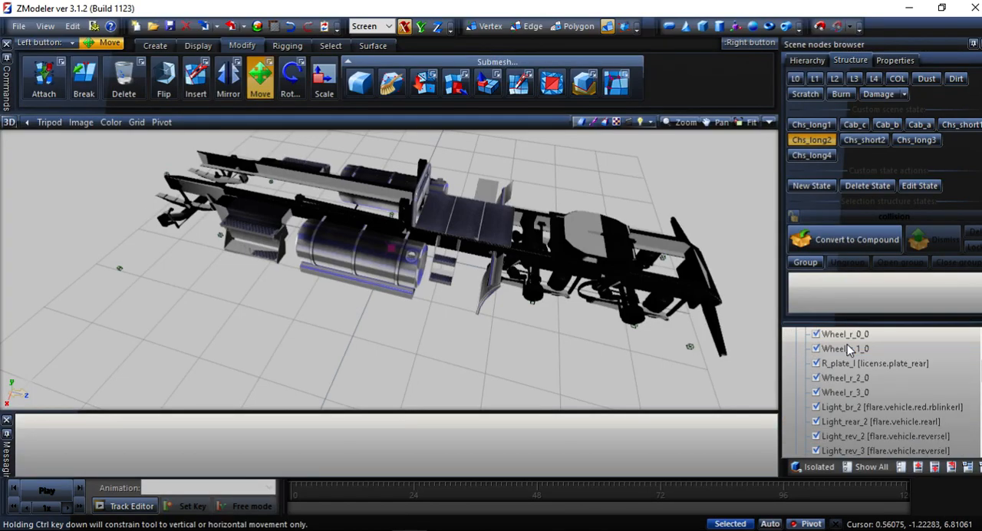
{"action": "scroll", "coordinate": [875, 353], "scroll_direction": "down", "scroll_amount": 5}
{"action": "scroll", "coordinate": [873, 361], "scroll_direction": "up", "scroll_amount": 8}
{"action": "left_click", "coordinate": [796, 349]}
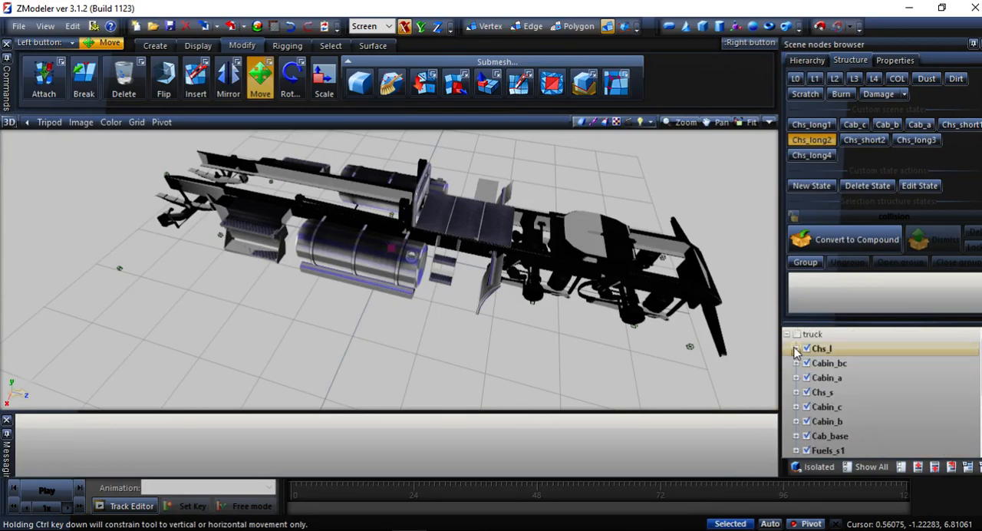
Compare the wheel node numbering under Chs_s with that under Chs_le, collapsing both nodes after checking.
{"action": "left_click", "coordinate": [798, 392]}
{"action": "scroll", "coordinate": [809, 394], "scroll_direction": "down", "scroll_amount": 6}
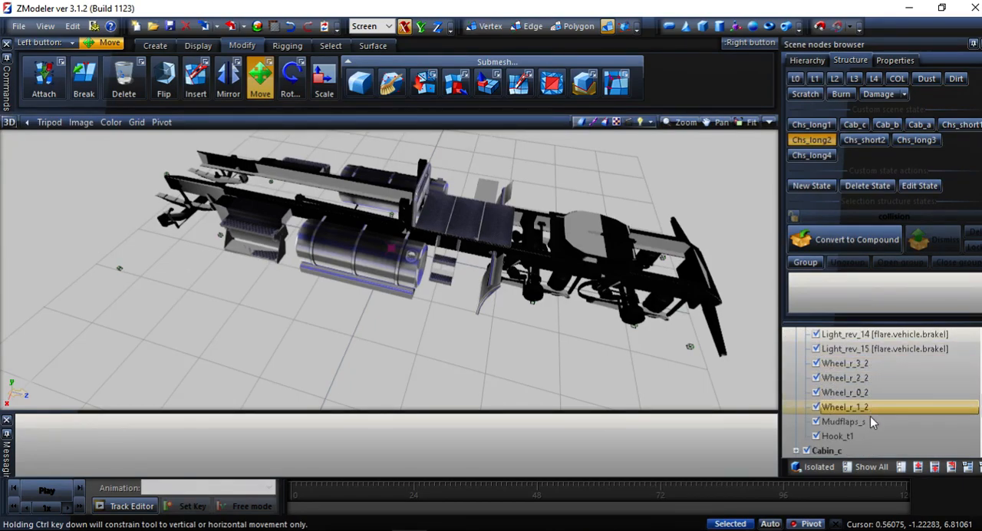
{"action": "scroll", "coordinate": [866, 383], "scroll_direction": "down", "scroll_amount": 3}
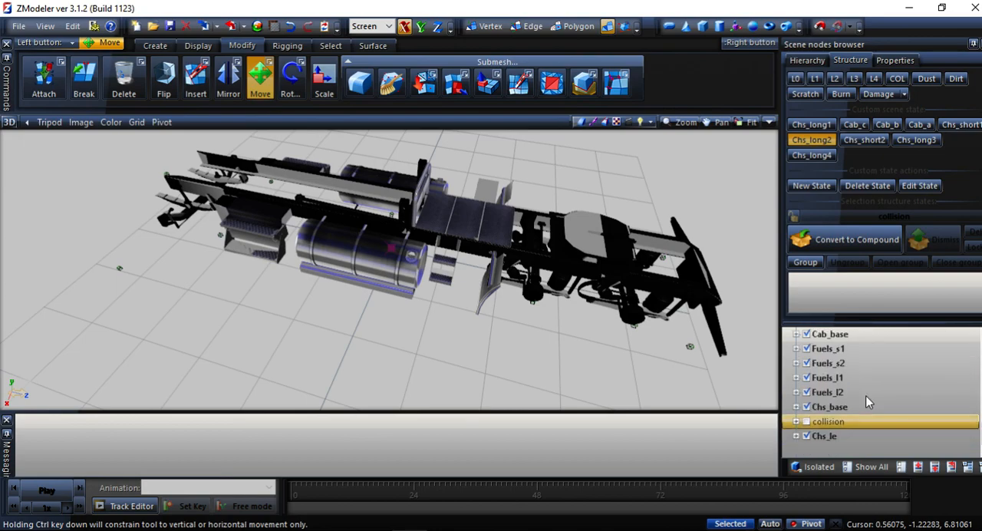
{"action": "left_click", "coordinate": [797, 437]}
{"action": "scroll", "coordinate": [852, 391], "scroll_direction": "up", "scroll_amount": 5}
{"action": "scroll", "coordinate": [852, 391], "scroll_direction": "down", "scroll_amount": 5}
{"action": "scroll", "coordinate": [853, 392], "scroll_direction": "up", "scroll_amount": 5}
{"action": "scroll", "coordinate": [853, 391], "scroll_direction": "up", "scroll_amount": 5}
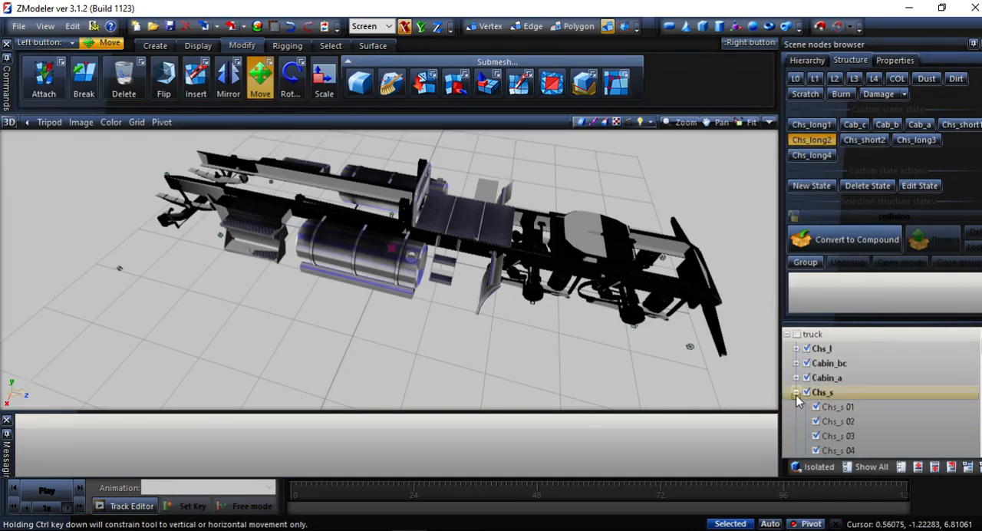
{"action": "left_click", "coordinate": [796, 391]}
{"action": "scroll", "coordinate": [796, 402], "scroll_direction": "down", "scroll_amount": 5}
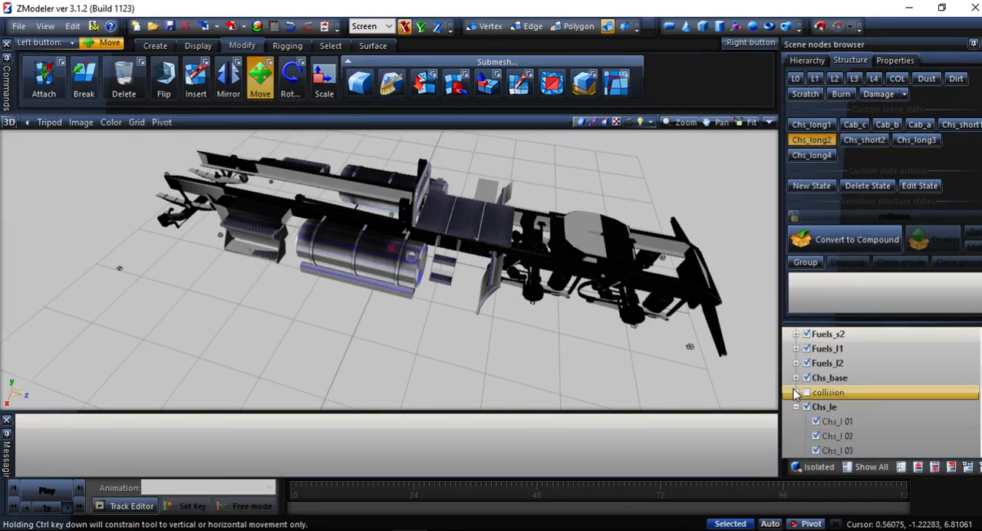
{"action": "left_click", "coordinate": [796, 406]}
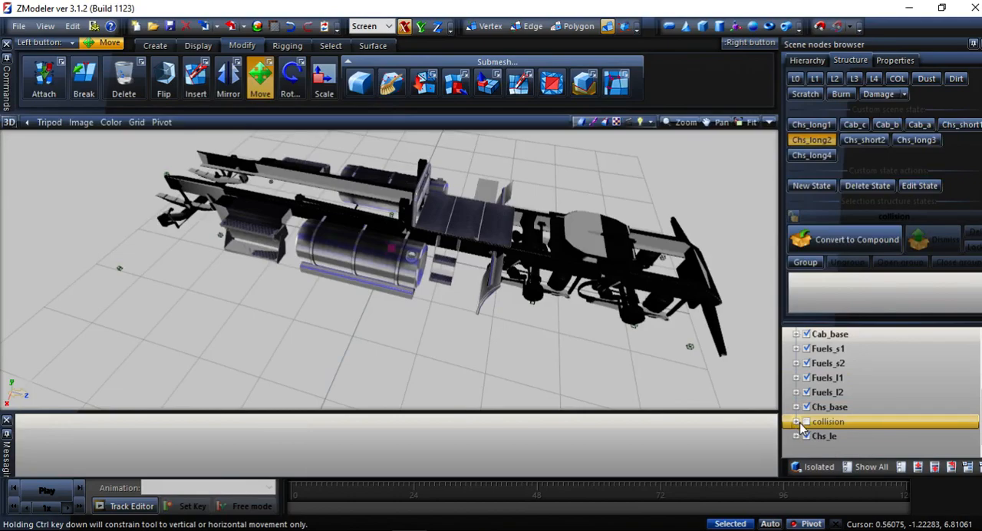
Turn off the Chs_long2 state and activate Chs_long1 to display that chassis.
{"action": "left_click", "coordinate": [813, 348], "text": "ctrl"}
{"action": "left_click", "coordinate": [812, 155]}
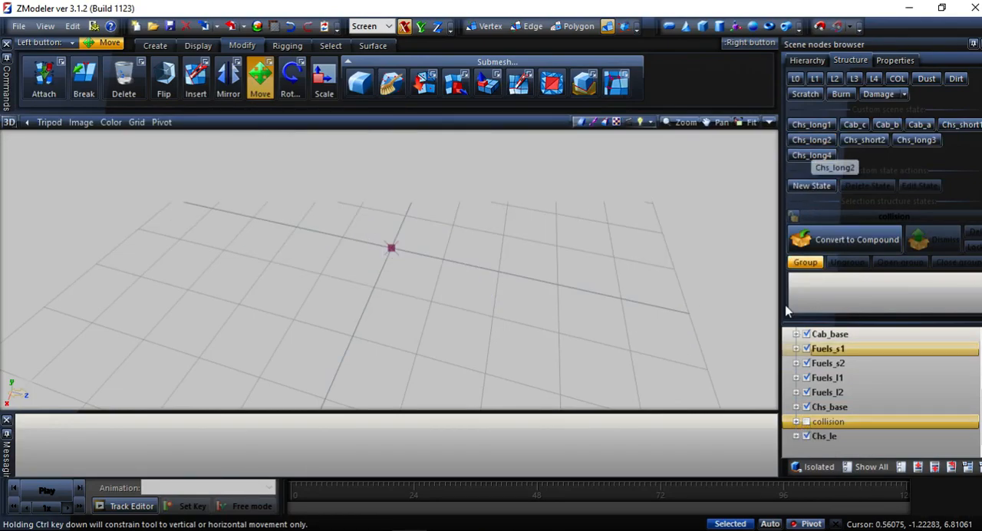
{"action": "left_click", "coordinate": [796, 436]}
{"action": "left_click", "coordinate": [796, 436]}
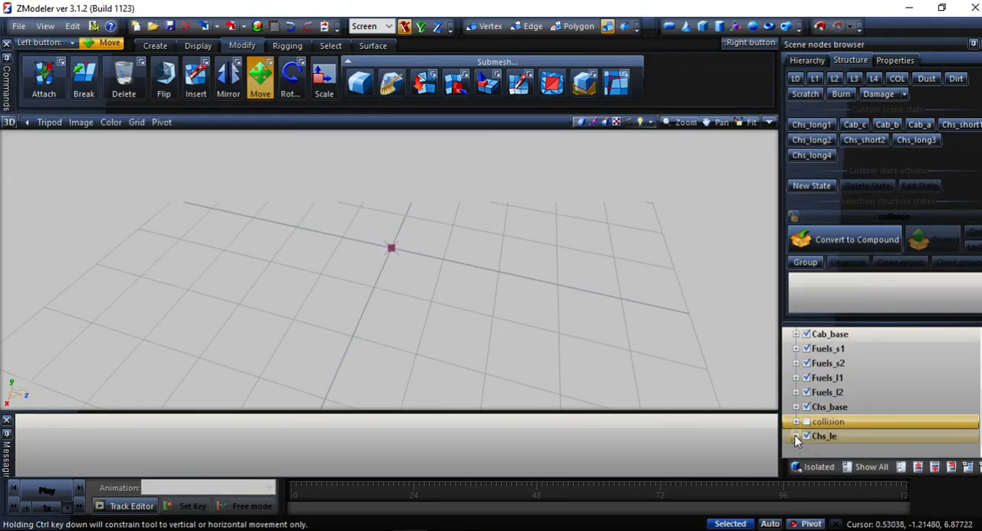
{"action": "left_click", "coordinate": [827, 363]}
{"action": "left_click", "coordinate": [822, 333]}
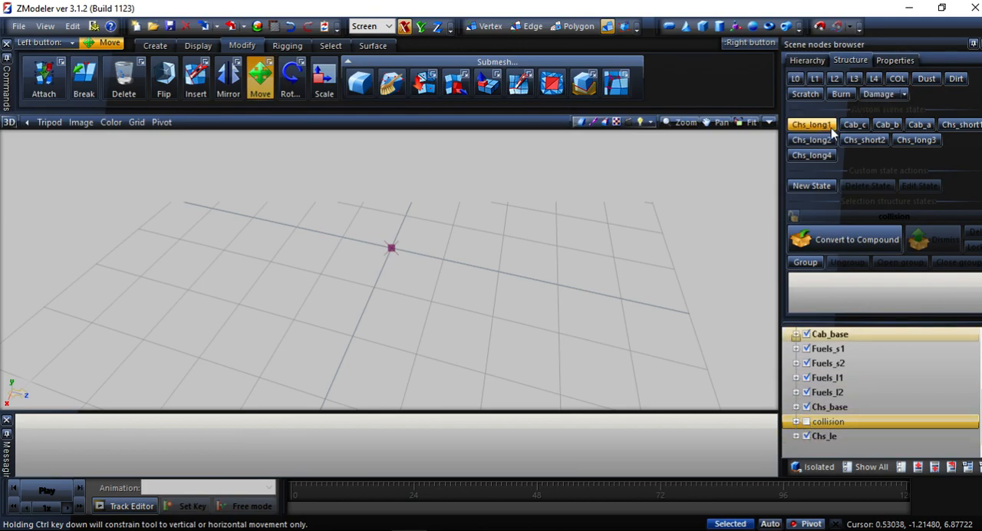
{"action": "left_click", "coordinate": [811, 124]}
{"action": "left_click", "coordinate": [790, 441]}
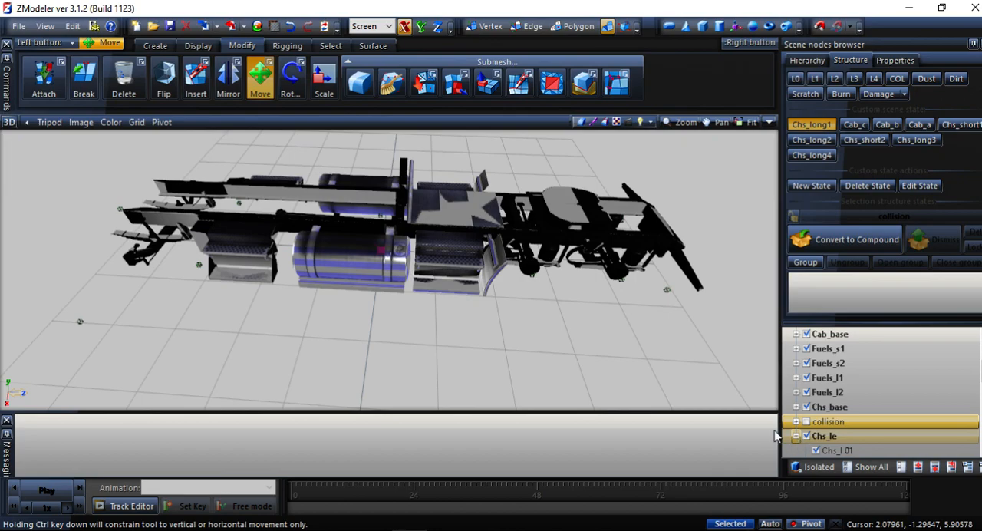
Expand the collision node and show its meshes over the Chs_long1 chassis.
{"action": "left_click", "coordinate": [852, 421]}
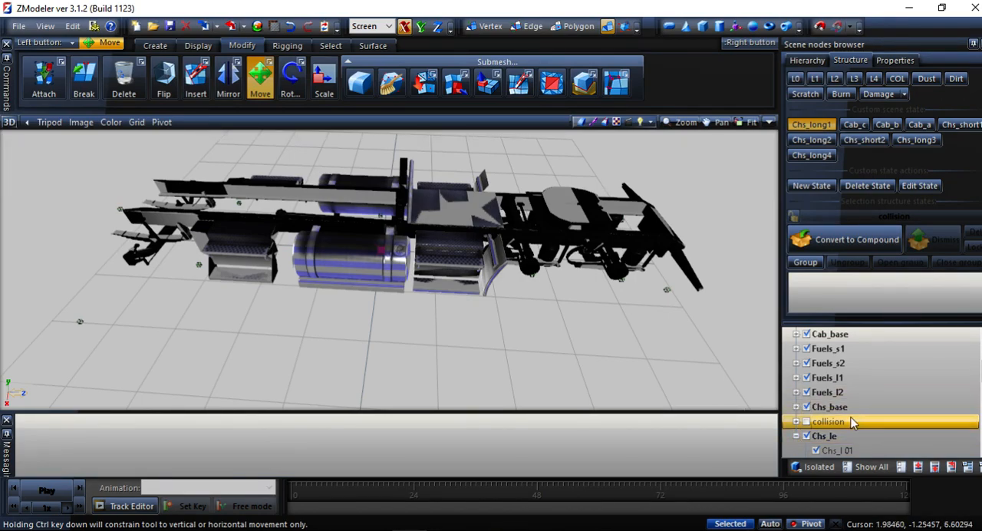
{"action": "left_click", "coordinate": [795, 421]}
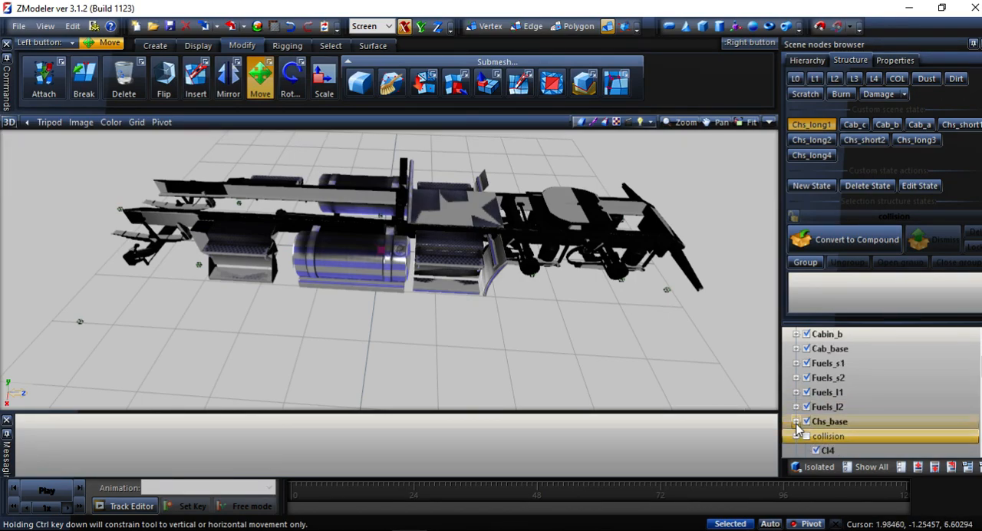
{"action": "middle_click_drag", "start_coordinate": [666, 352], "coordinate": [622, 338]}
{"action": "scroll", "coordinate": [802, 428], "scroll_direction": "down", "scroll_amount": 3}
{"action": "scroll", "coordinate": [802, 427], "scroll_direction": "down", "scroll_amount": 5}
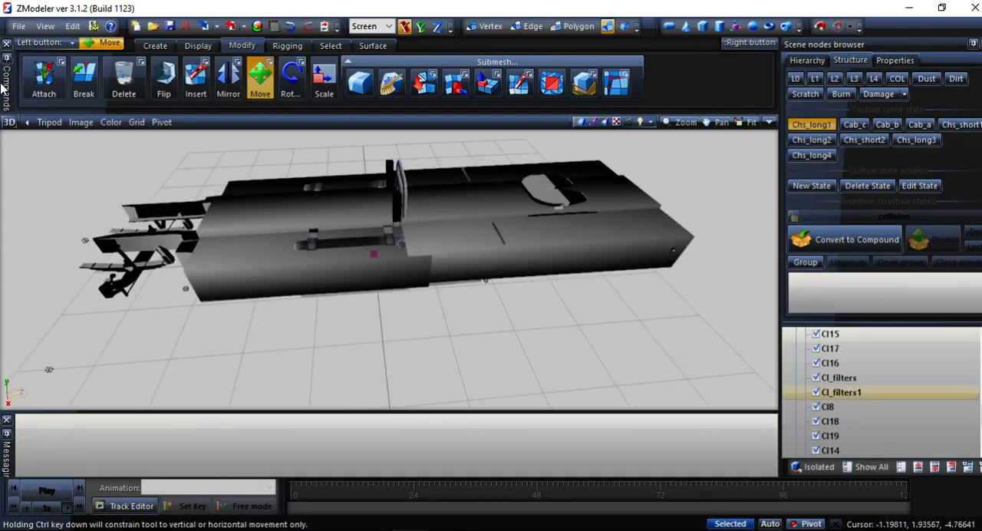
Make a copy of the rear collision box of the Chs_long1 chassis in the Top view.
{"action": "left_click", "coordinate": [17, 125]}
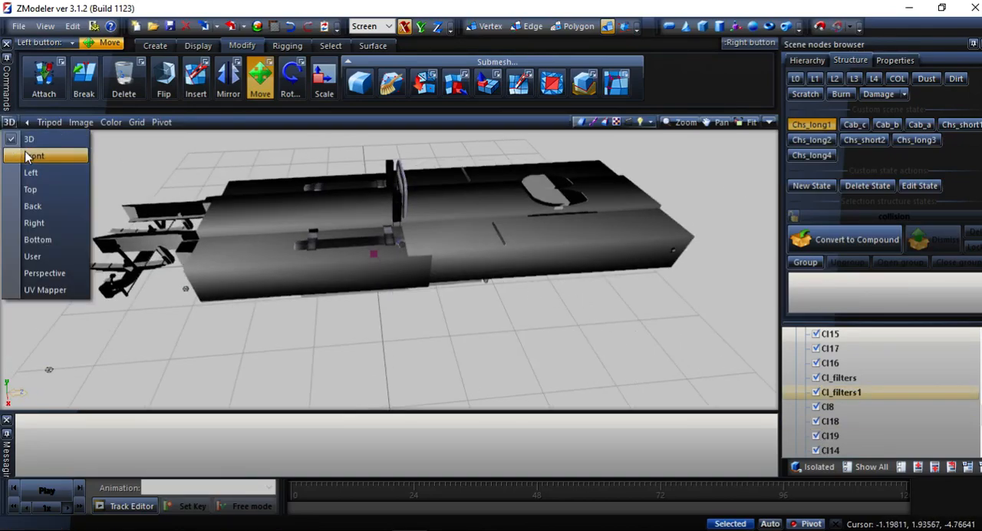
{"action": "left_click", "coordinate": [36, 189]}
{"action": "scroll", "coordinate": [460, 259], "scroll_direction": "down", "scroll_amount": 1}
{"action": "middle_click_drag", "start_coordinate": [458, 262], "coordinate": [463, 365]}
{"action": "middle_click_drag", "start_coordinate": [458, 233], "coordinate": [503, 497]}
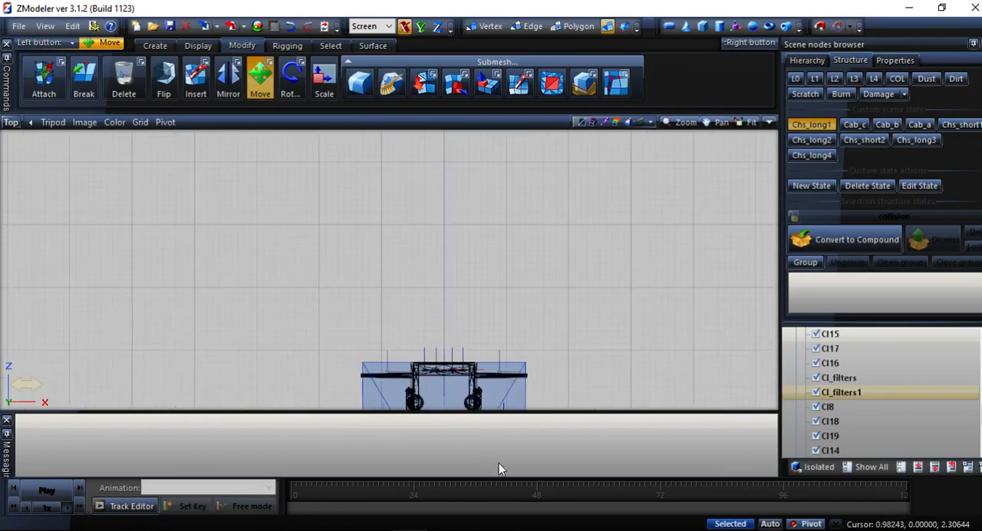
{"action": "middle_click_drag", "start_coordinate": [484, 307], "coordinate": [447, 64]}
{"action": "scroll", "coordinate": [527, 351], "scroll_direction": "down", "scroll_amount": 1}
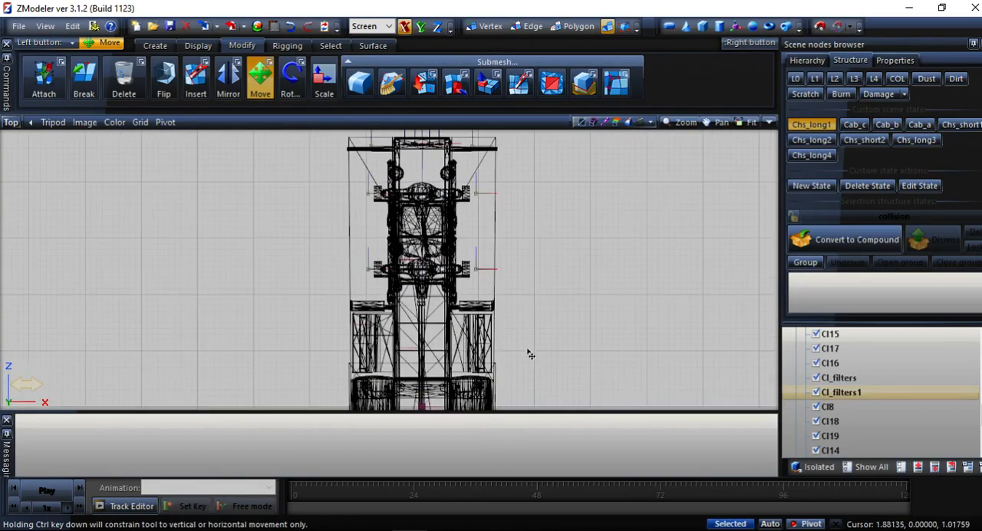
{"action": "middle_click_drag", "start_coordinate": [526, 282], "coordinate": [489, 305]}
{"action": "left_click", "coordinate": [454, 196]}
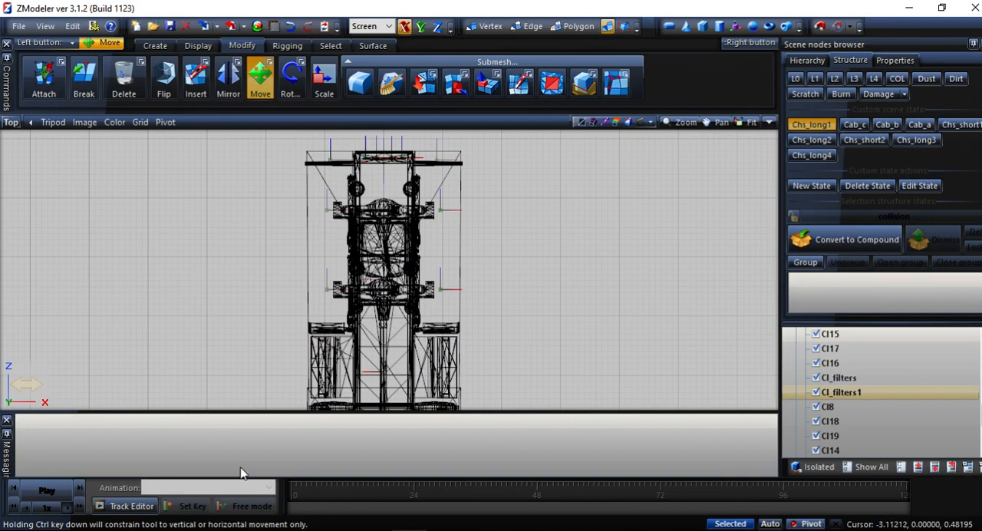
{"action": "left_click", "coordinate": [155, 45]}
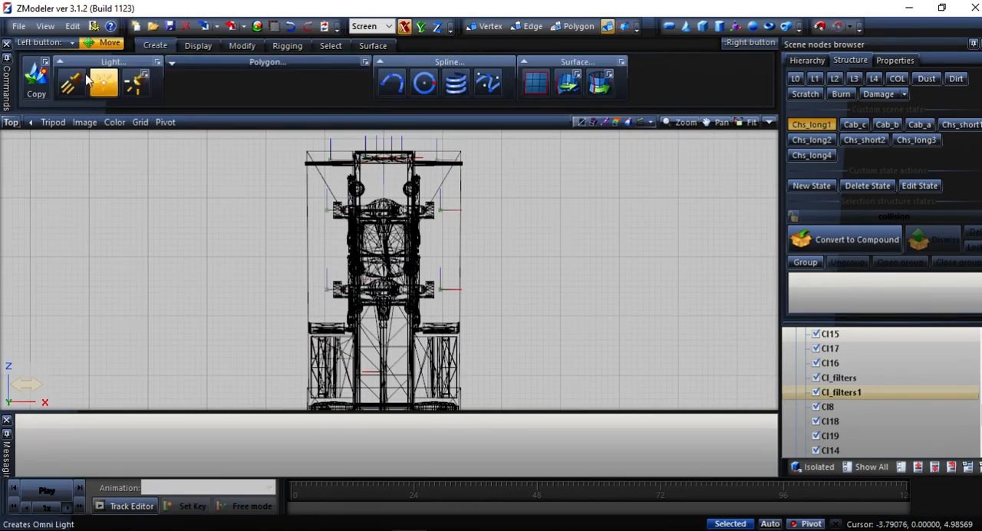
{"action": "left_click", "coordinate": [36, 77]}
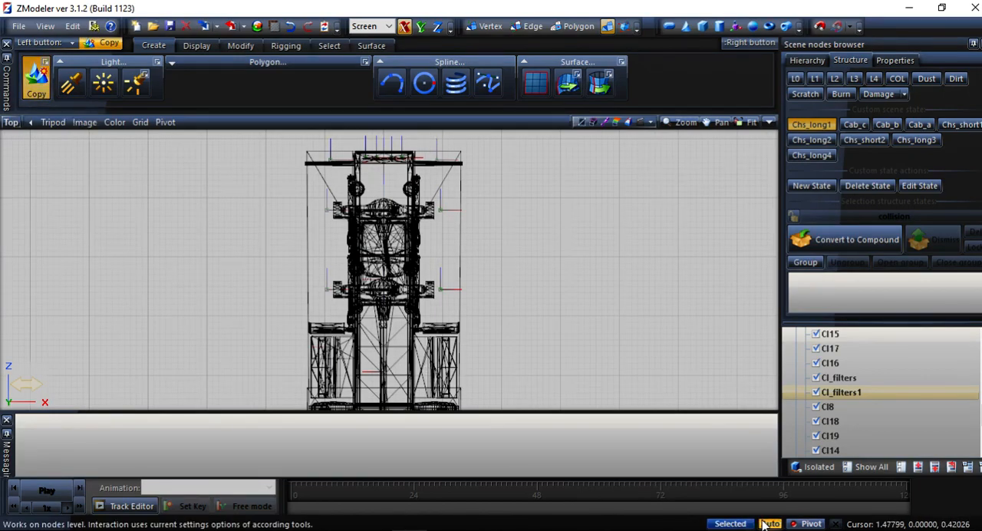
{"action": "scroll", "coordinate": [564, 342], "scroll_direction": "down", "scroll_amount": 2}
{"action": "left_click_drag", "start_coordinate": [634, 161], "coordinate": [545, 335]}
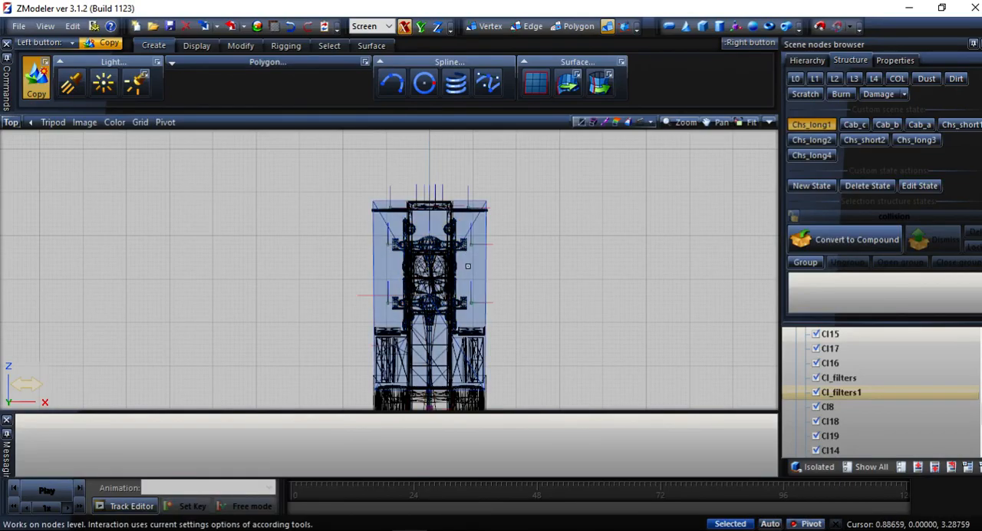
Dismiss the copied Cl5 node's existing state assignment and convert it to a compound for the Chs_long3 and Chs_long4 states.
{"action": "scroll", "coordinate": [966, 428], "scroll_direction": "down", "scroll_amount": 3}
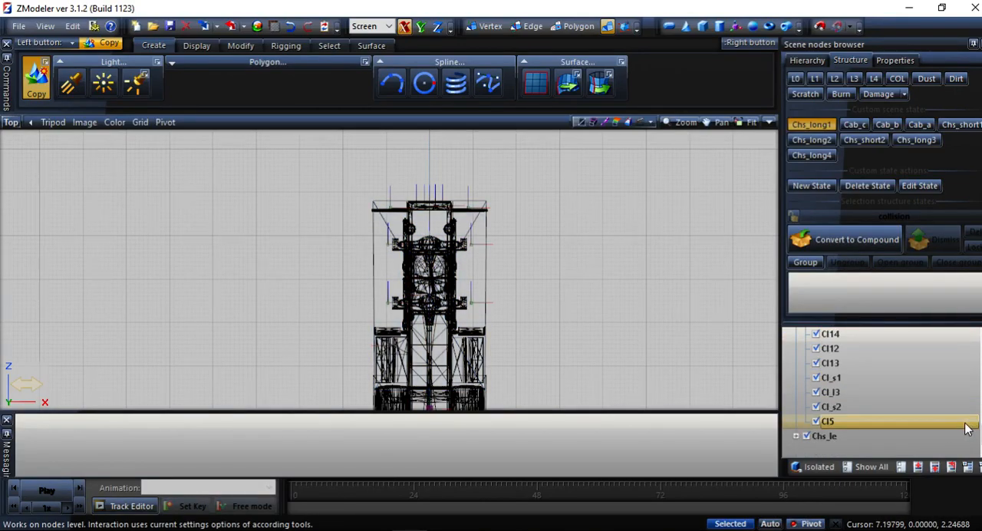
{"action": "left_click", "coordinate": [834, 423]}
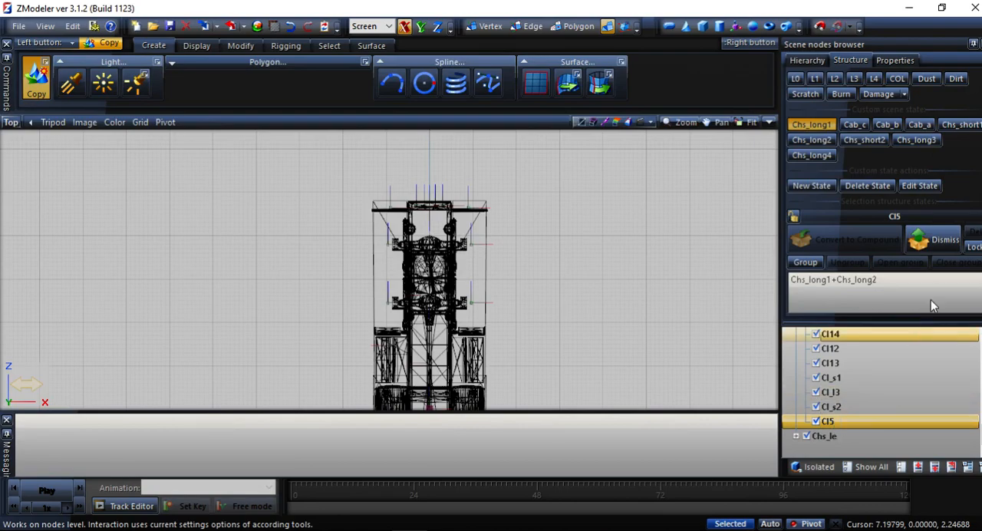
{"action": "left_click", "coordinate": [943, 241]}
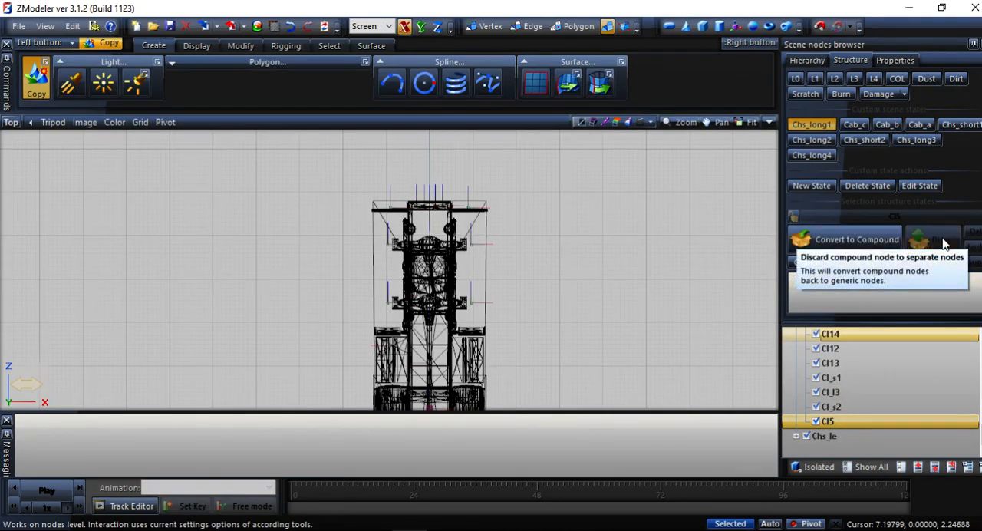
{"action": "left_click", "coordinate": [804, 156]}
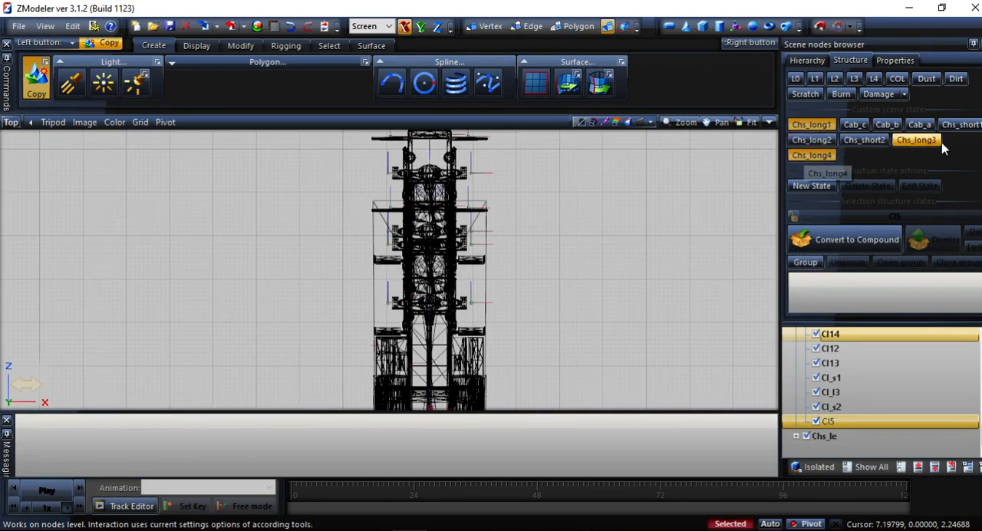
{"action": "left_click", "coordinate": [810, 124]}
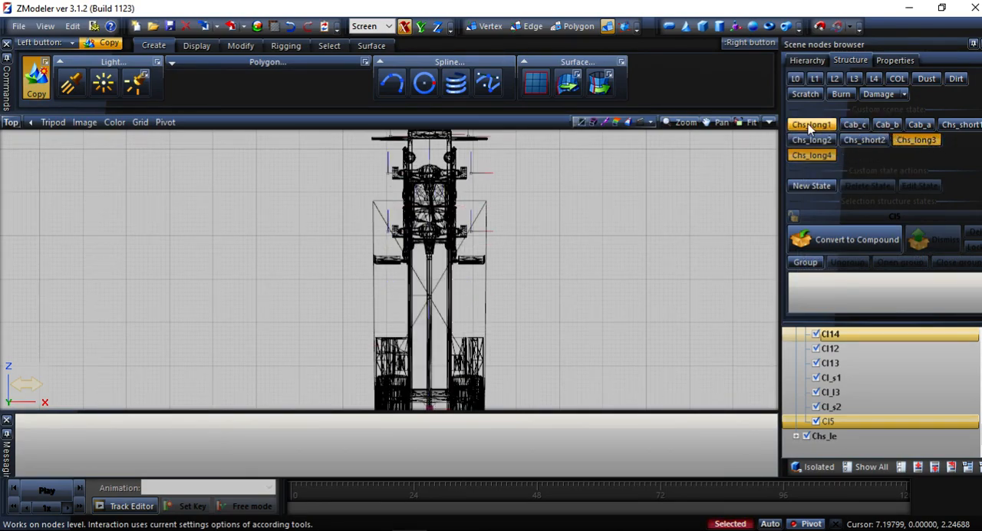
{"action": "left_click", "coordinate": [842, 242]}
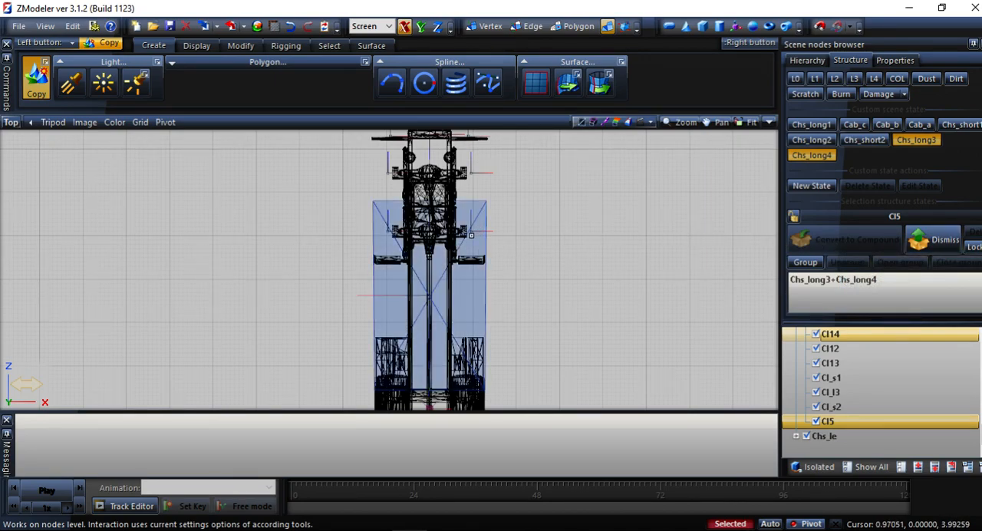
Try to lengthen the copied Cl5 collision box by scaling it along the Y axis only.
{"action": "left_click", "coordinate": [240, 45]}
{"action": "left_click", "coordinate": [323, 80]}
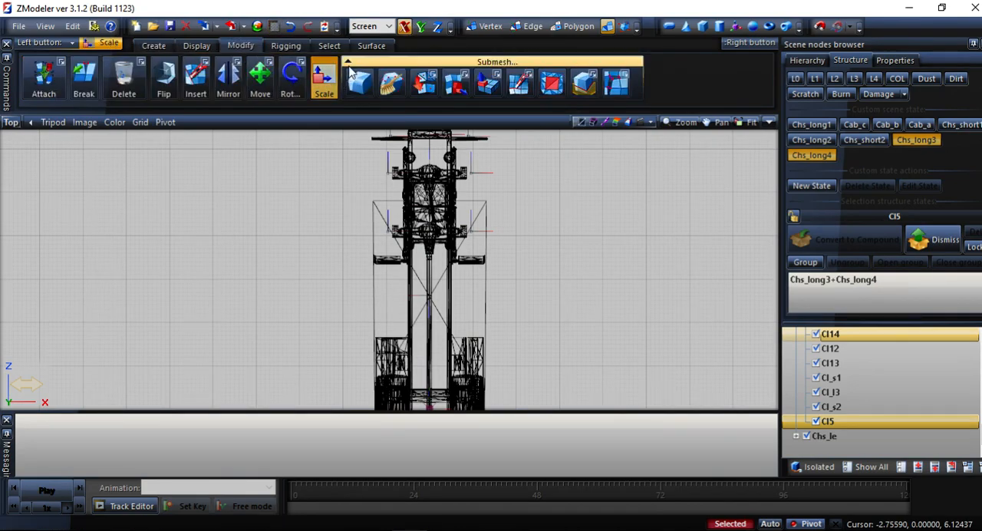
{"action": "left_click", "coordinate": [421, 26]}
{"action": "left_click_drag", "start_coordinate": [473, 271], "coordinate": [476, 266]}
{"action": "left_click", "coordinate": [289, 32]}
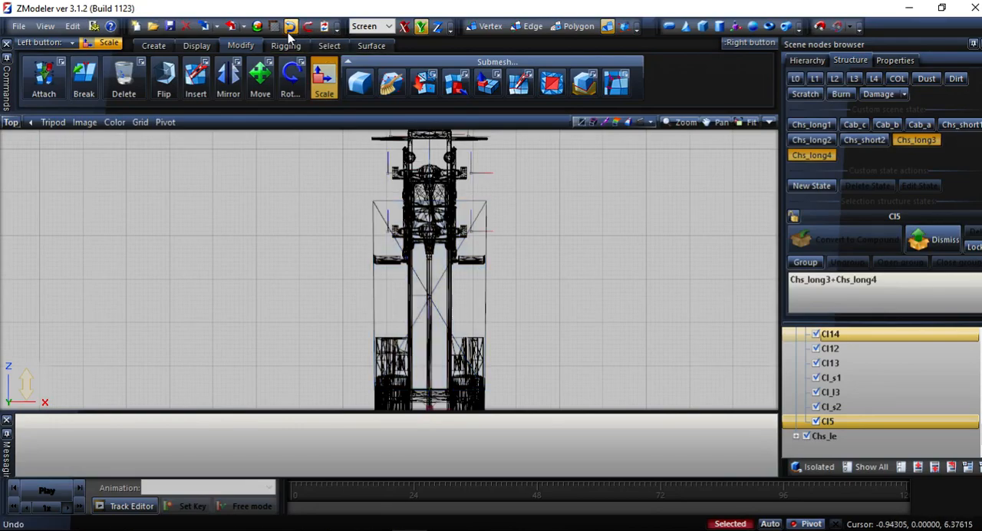
Collapse the collision node and look through the nodes under Chs_le.
{"action": "scroll", "coordinate": [664, 299], "scroll_direction": "down", "scroll_amount": 1}
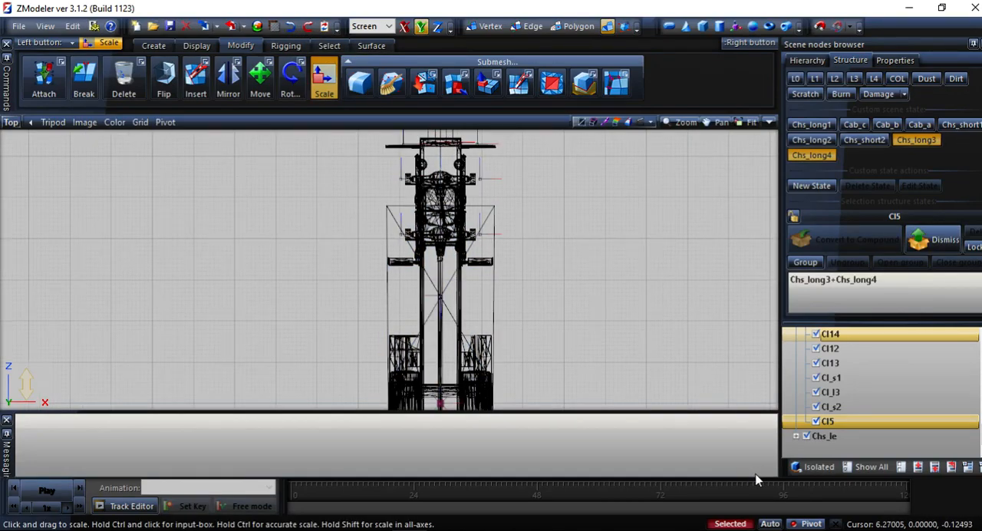
{"action": "scroll", "coordinate": [864, 433], "scroll_direction": "up", "scroll_amount": 5}
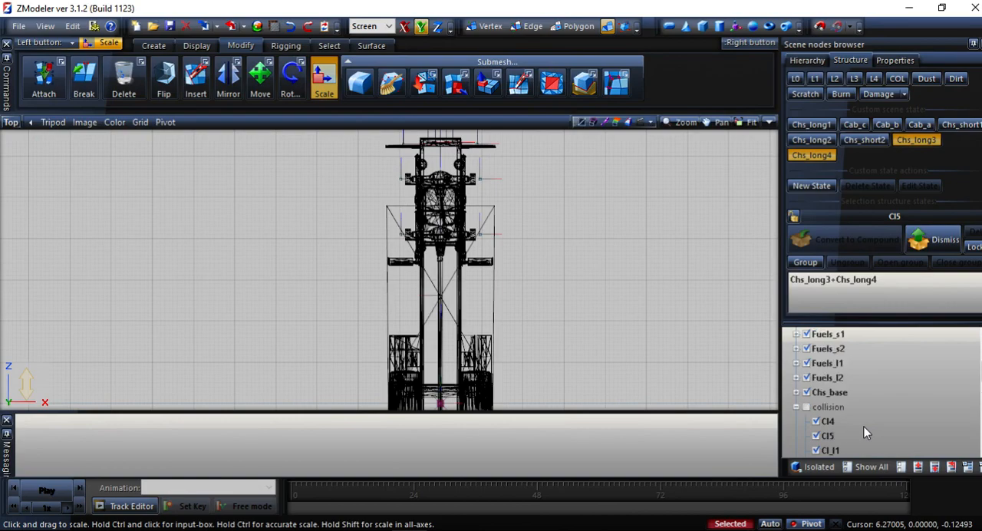
{"action": "scroll", "coordinate": [794, 401], "scroll_direction": "up", "scroll_amount": 2}
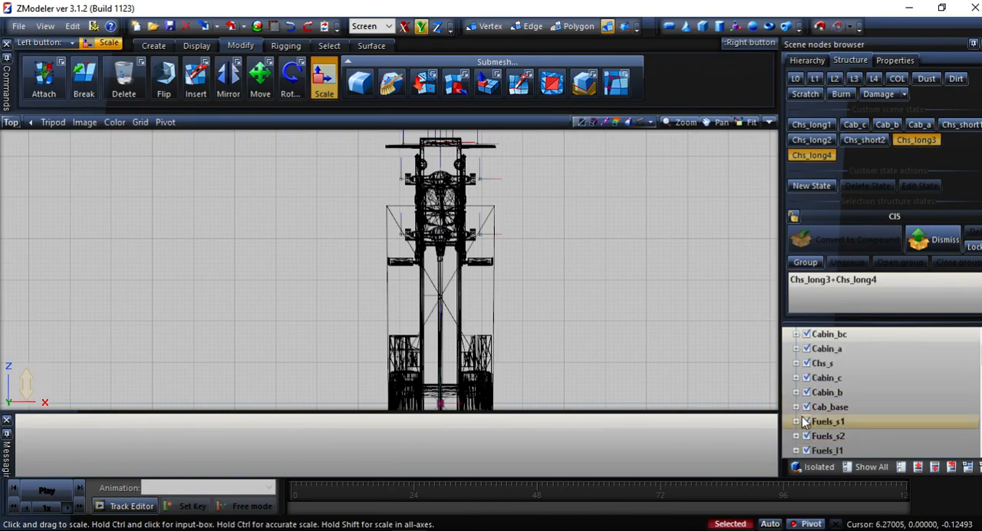
{"action": "scroll", "coordinate": [801, 416], "scroll_direction": "down", "scroll_amount": 2}
{"action": "scroll", "coordinate": [801, 416], "scroll_direction": "down", "scroll_amount": 2}
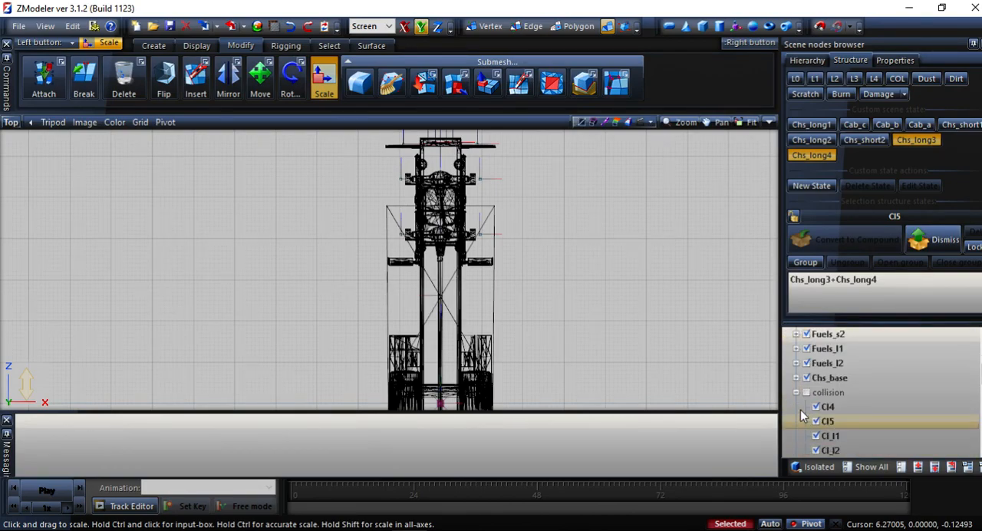
{"action": "left_click", "coordinate": [795, 393]}
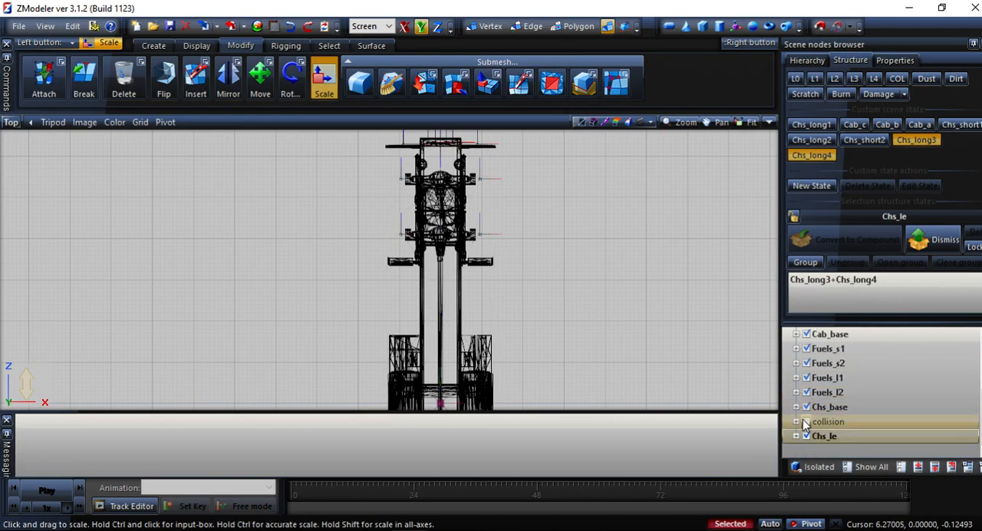
{"action": "scroll", "coordinate": [815, 439], "scroll_direction": "down", "scroll_amount": 8}
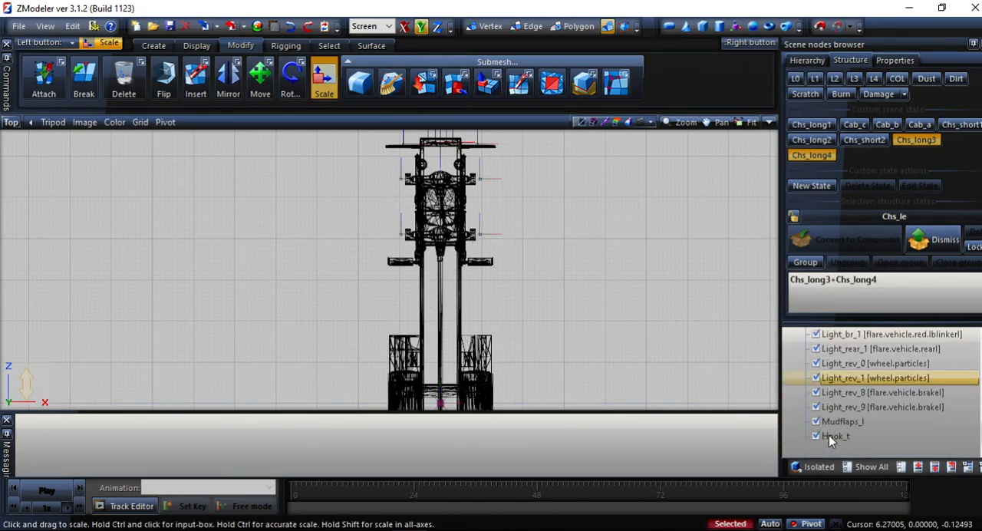
Turn off Selected mode and scale the copied collision box lengthwise to reach the rear end of the extended chassis.
{"action": "left_click", "coordinate": [777, 525]}
{"action": "right_click_drag", "start_coordinate": [712, 260], "coordinate": [652, 338]}
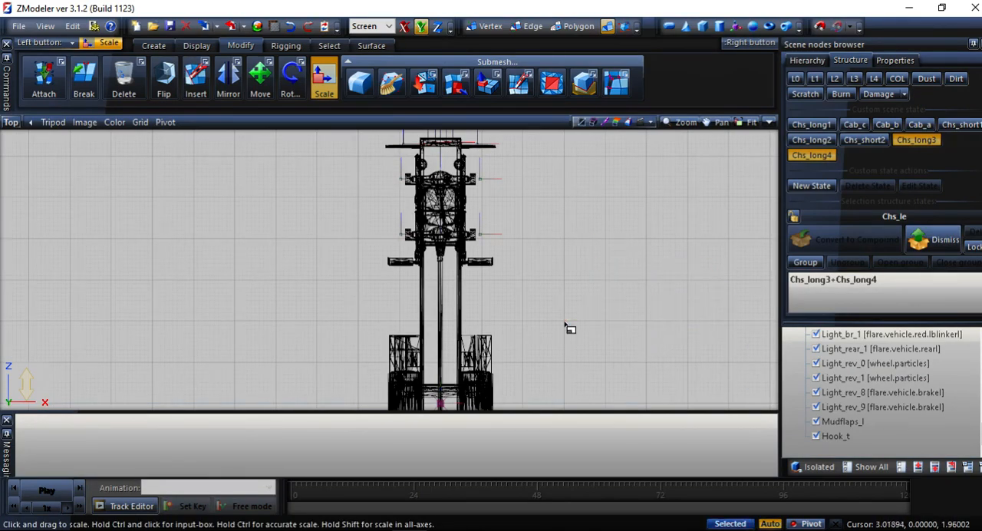
{"action": "scroll", "coordinate": [841, 430], "scroll_direction": "up", "scroll_amount": 8}
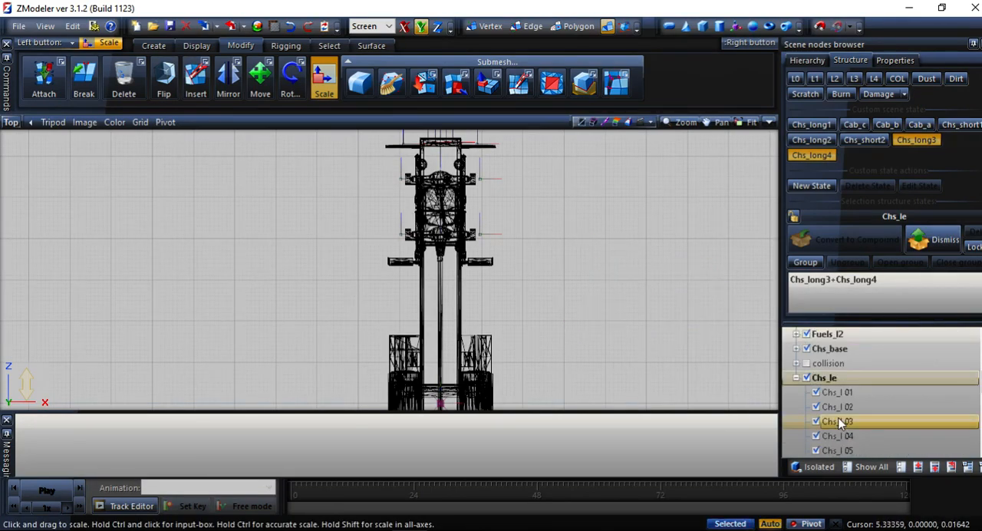
{"action": "scroll", "coordinate": [795, 367], "scroll_direction": "up", "scroll_amount": 3}
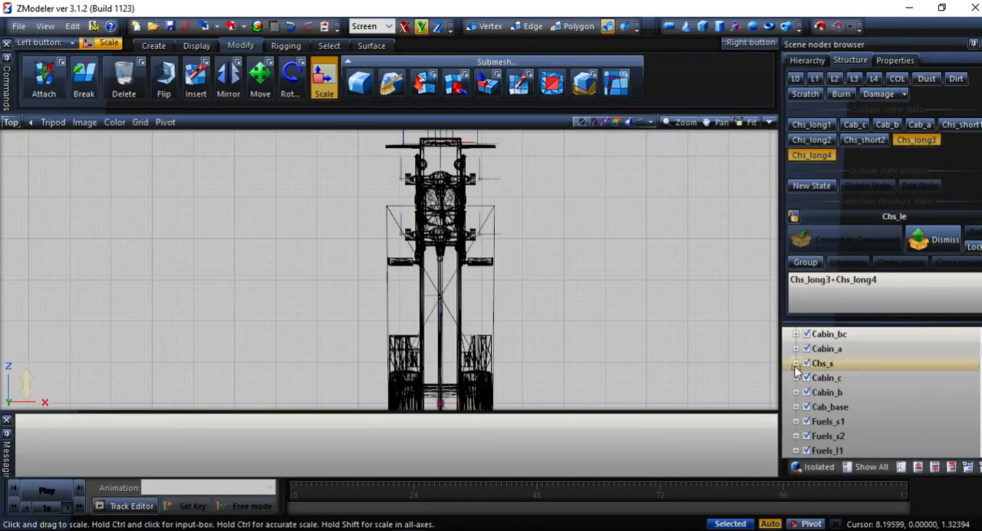
{"action": "left_click", "coordinate": [795, 363]}
{"action": "scroll", "coordinate": [794, 373], "scroll_direction": "down", "scroll_amount": 10}
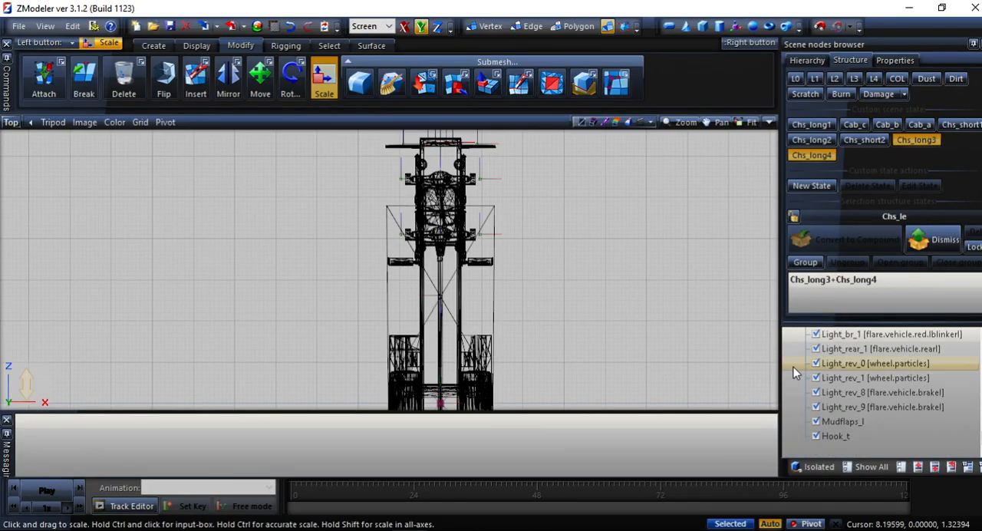
{"action": "left_click", "coordinate": [322, 92]}
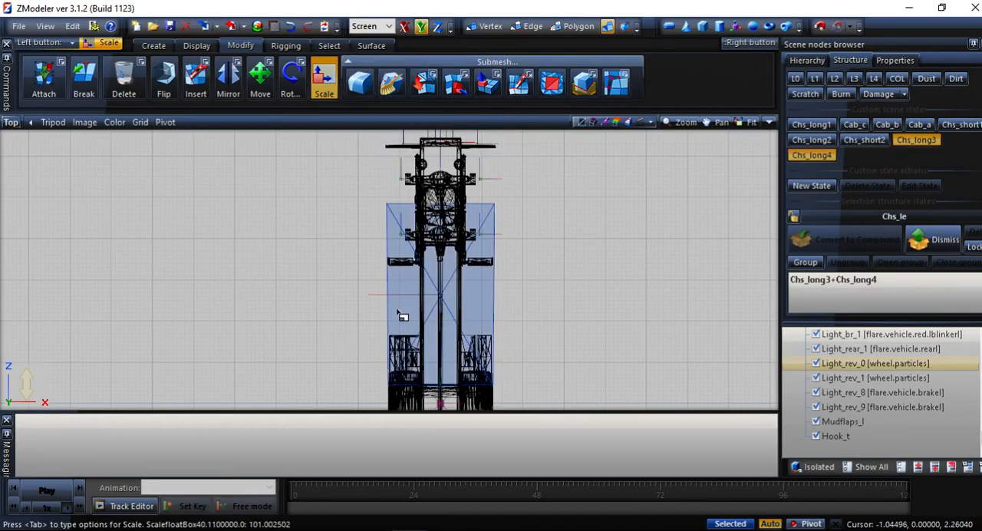
{"action": "left_click_drag", "start_coordinate": [399, 315], "coordinate": [406, 274]}
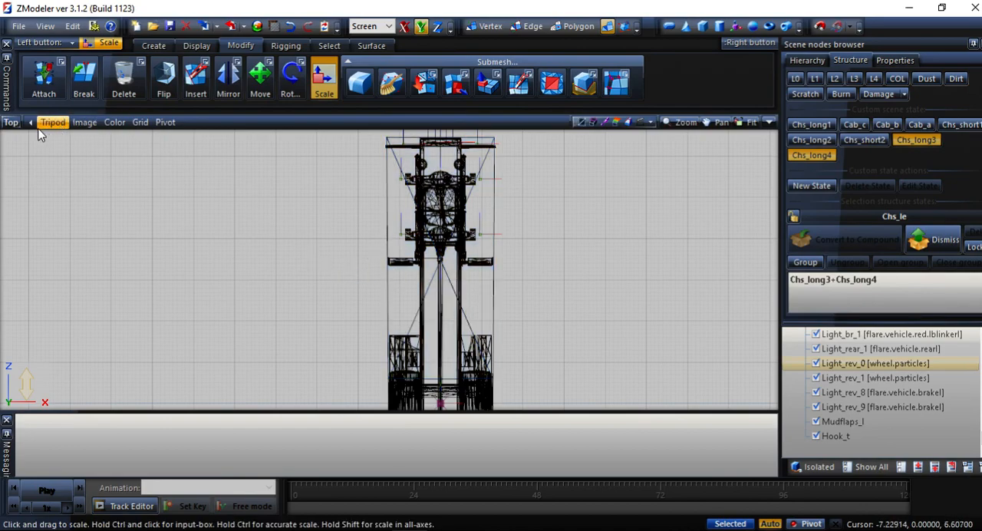
Inspect the extended chassis in the 3D view, then turn off Chs_long3 and Chs_long4 and activate the Chs_long2 state.
{"action": "left_click", "coordinate": [11, 123]}
{"action": "left_click", "coordinate": [22, 139]}
{"action": "middle_click_drag", "start_coordinate": [204, 237], "coordinate": [142, 281]}
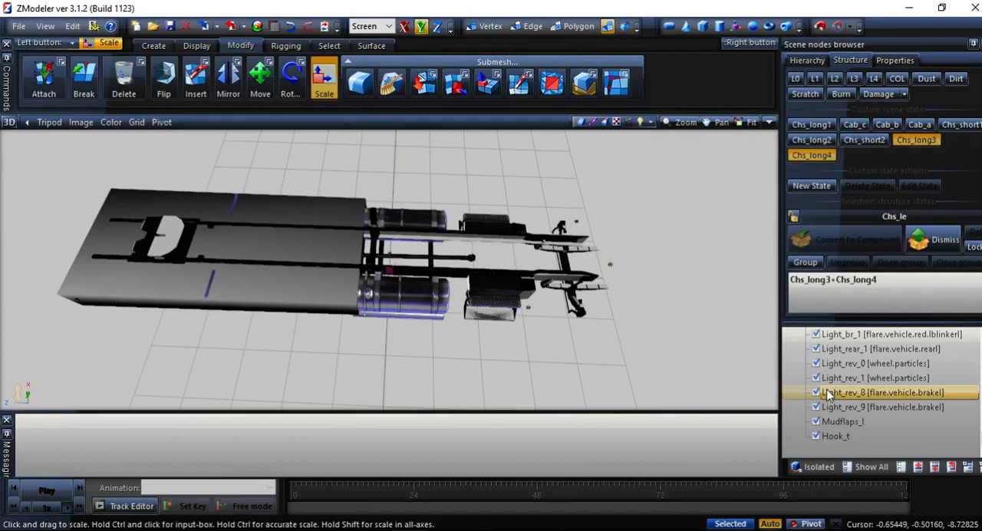
{"action": "left_click", "coordinate": [813, 155]}
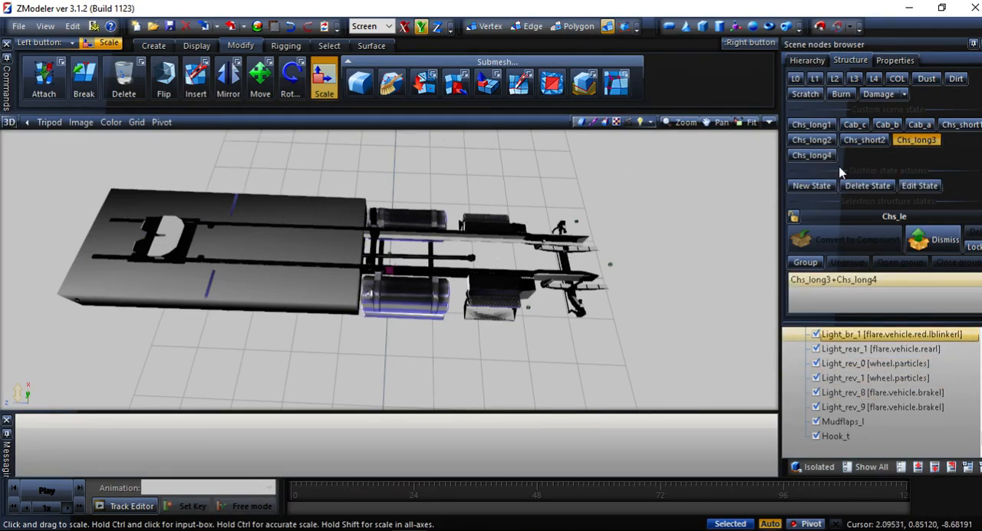
{"action": "left_click", "coordinate": [913, 141]}
{"action": "left_click", "coordinate": [811, 140]}
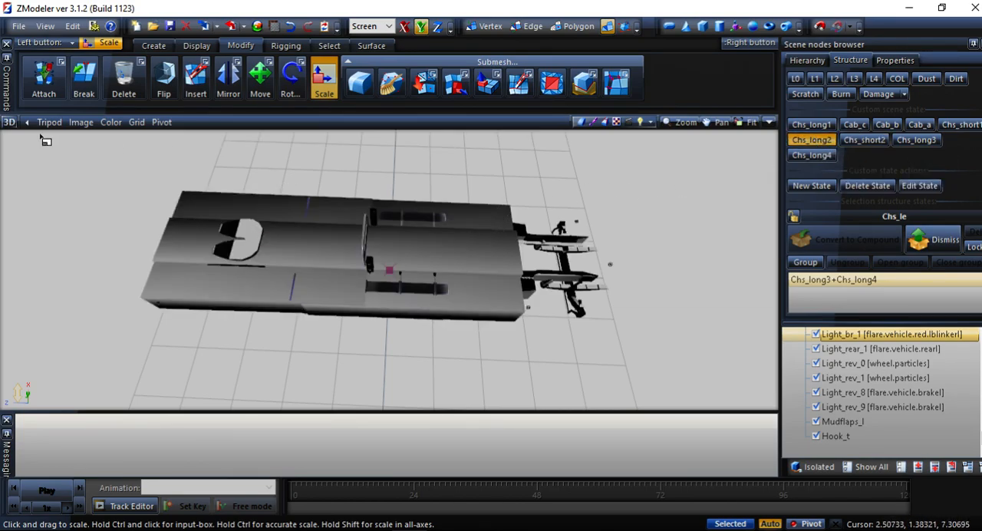
Copy the rear collision mesh Cl_l3 in the top view with the Chs_long2 state active.
{"action": "left_click", "coordinate": [9, 123]}
{"action": "left_click", "coordinate": [30, 190]}
{"action": "scroll", "coordinate": [315, 209], "scroll_direction": "down", "scroll_amount": 5}
{"action": "middle_click_drag", "start_coordinate": [310, 339], "coordinate": [376, 224]}
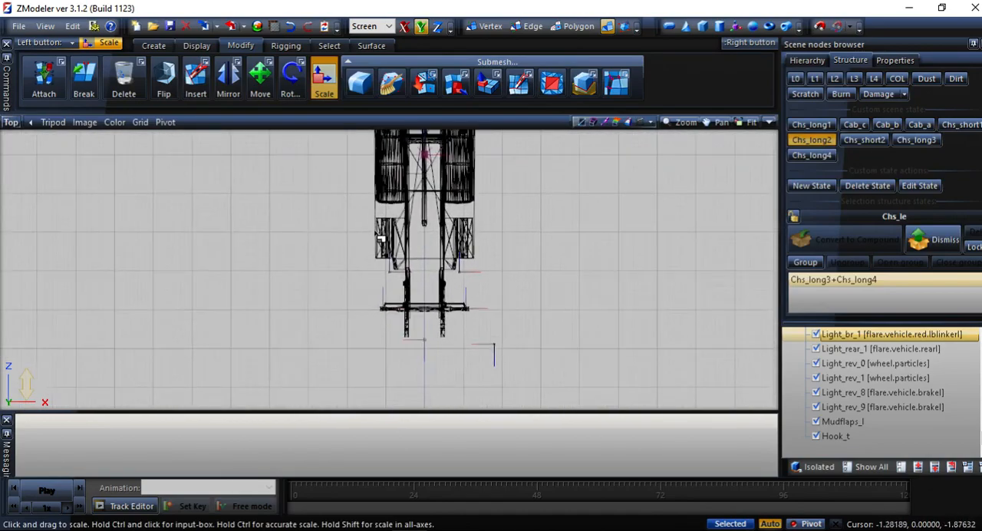
{"action": "scroll", "coordinate": [382, 216], "scroll_direction": "up", "scroll_amount": 2}
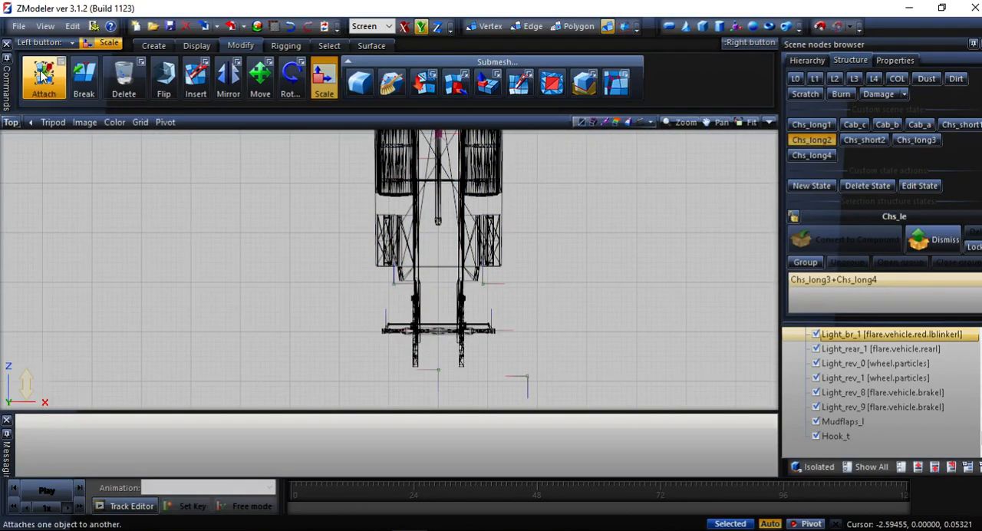
{"action": "left_click", "coordinate": [153, 45]}
{"action": "left_click", "coordinate": [35, 76]}
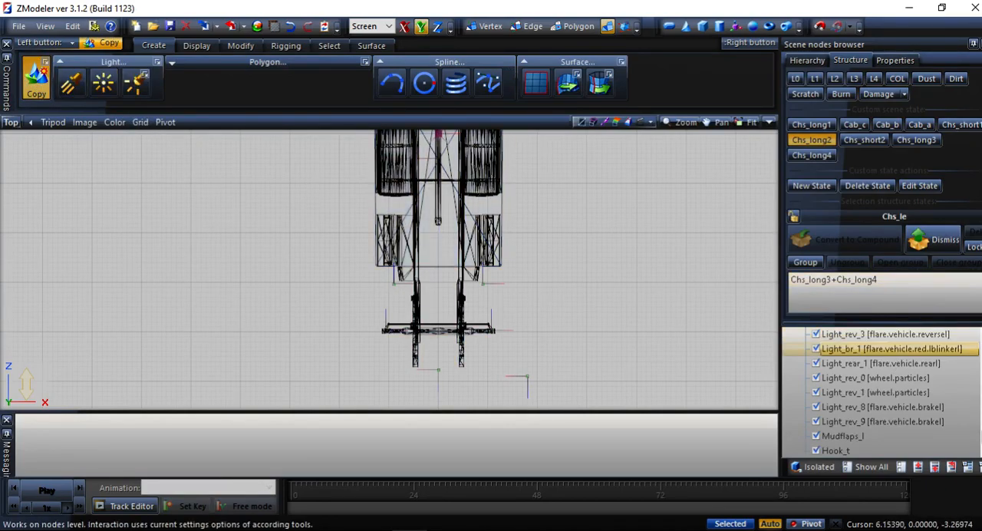
Collapse the Chs_le node and select the copied Cl_l3 at the end of the collision node.
{"action": "scroll", "coordinate": [978, 401], "scroll_direction": "up", "scroll_amount": 10}
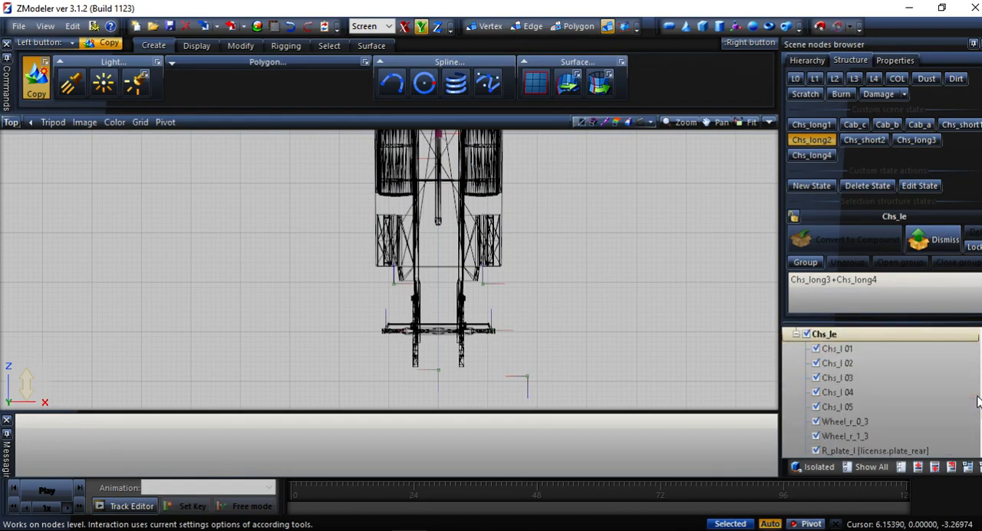
{"action": "scroll", "coordinate": [977, 401], "scroll_direction": "up", "scroll_amount": 1}
{"action": "scroll", "coordinate": [978, 401], "scroll_direction": "down", "scroll_amount": 10}
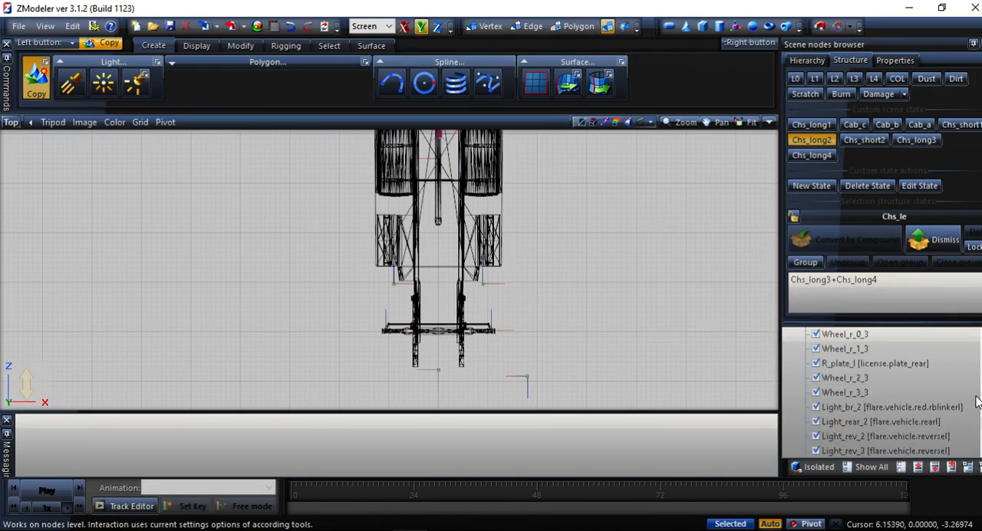
{"action": "scroll", "coordinate": [918, 379], "scroll_direction": "up", "scroll_amount": 8}
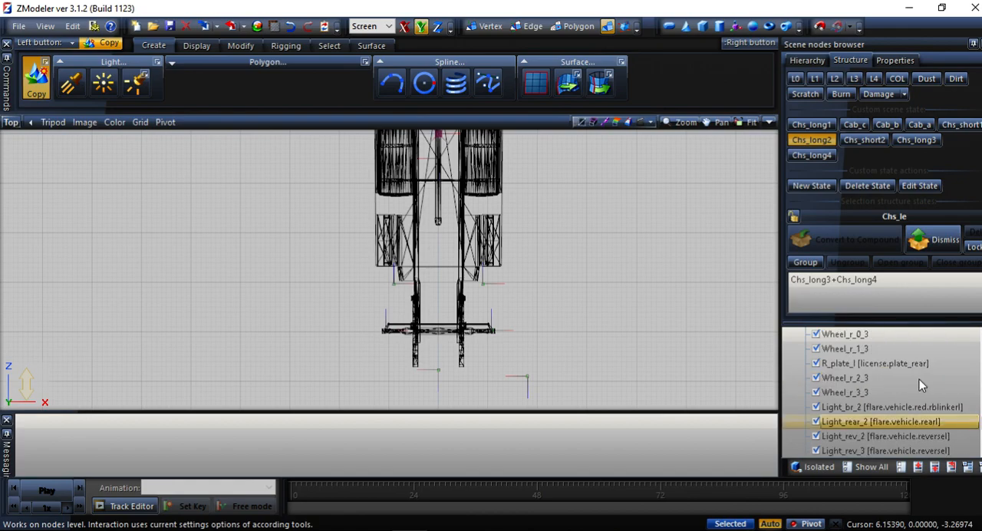
{"action": "scroll", "coordinate": [898, 384], "scroll_direction": "up", "scroll_amount": 2}
{"action": "left_click", "coordinate": [795, 421]}
{"action": "left_click", "coordinate": [820, 421]}
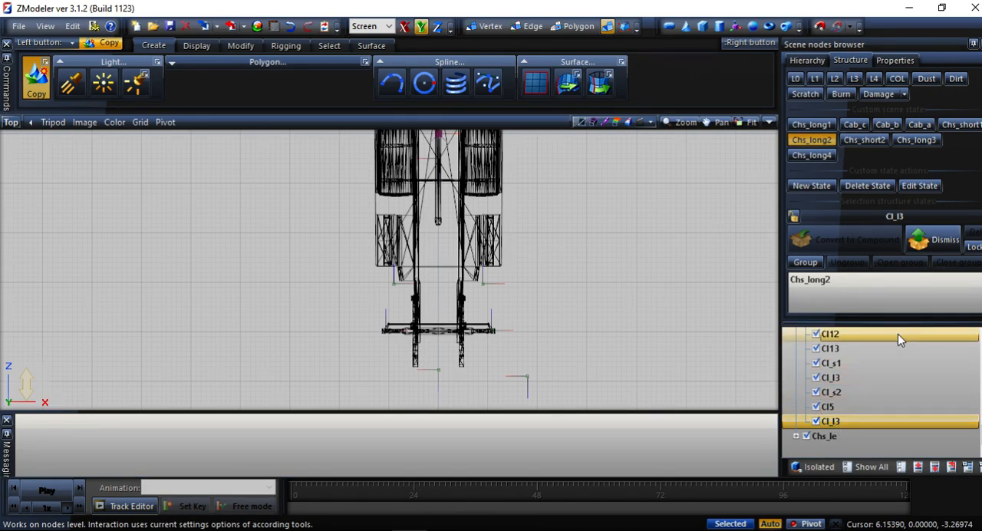
{"action": "middle_click_drag", "start_coordinate": [668, 246], "coordinate": [664, 299]}
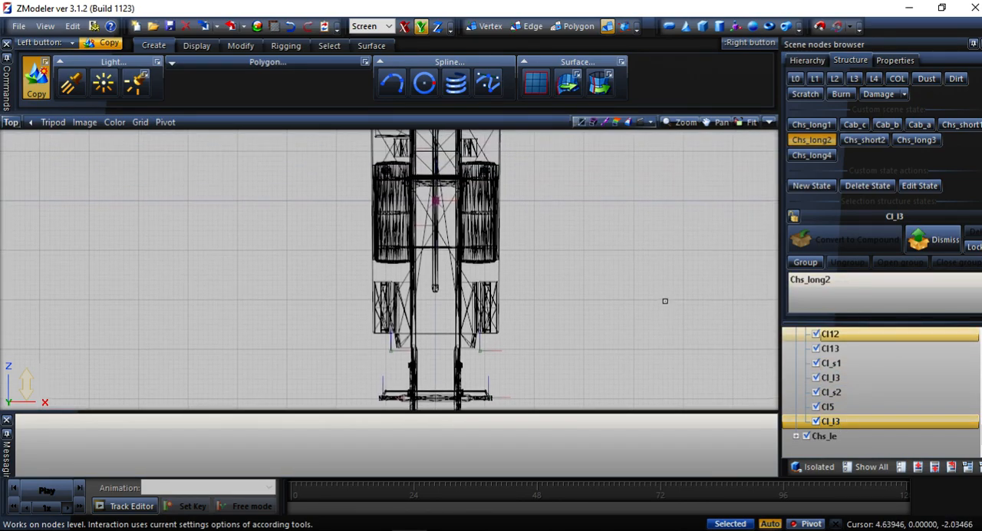
{"action": "scroll", "coordinate": [661, 296], "scroll_direction": "down", "scroll_amount": 2}
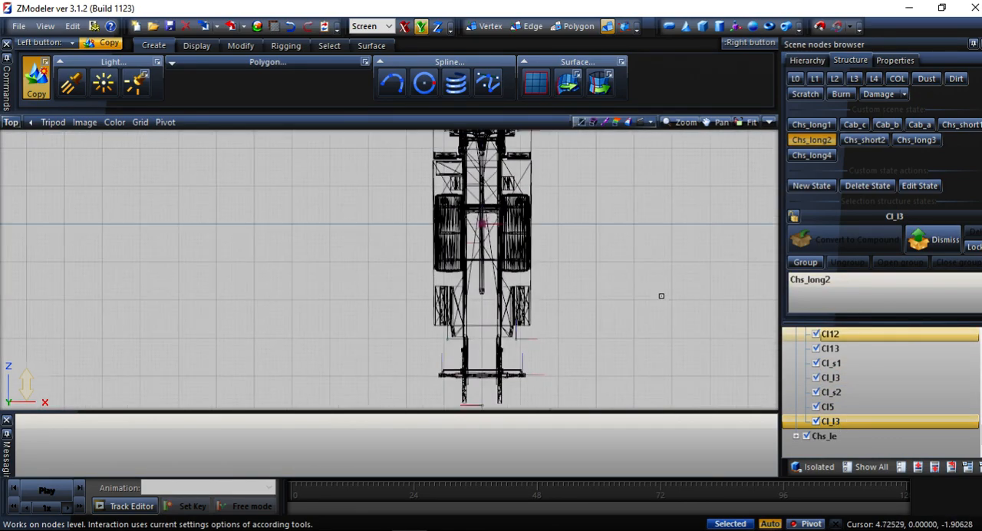
Dismiss the Chs_long2 assignment of the copied Cl_l3 and convert it to a compound for Chs_long3 and Chs_long4.
{"action": "left_click", "coordinate": [925, 245]}
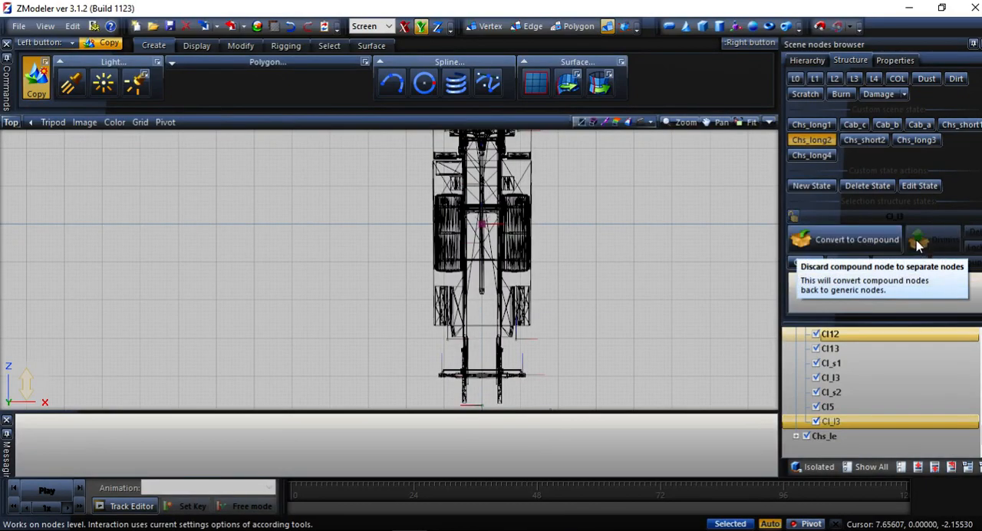
{"action": "left_click", "coordinate": [824, 155]}
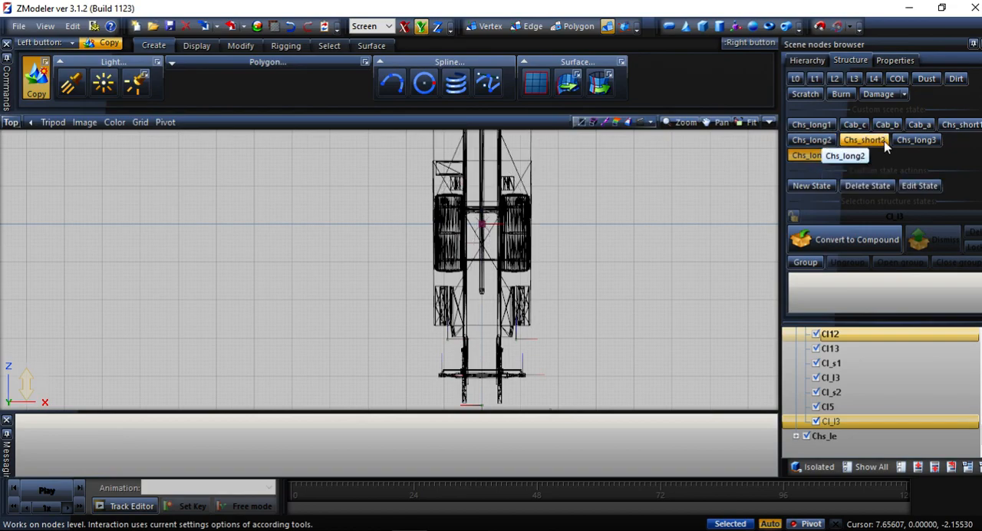
{"action": "left_click", "coordinate": [919, 143]}
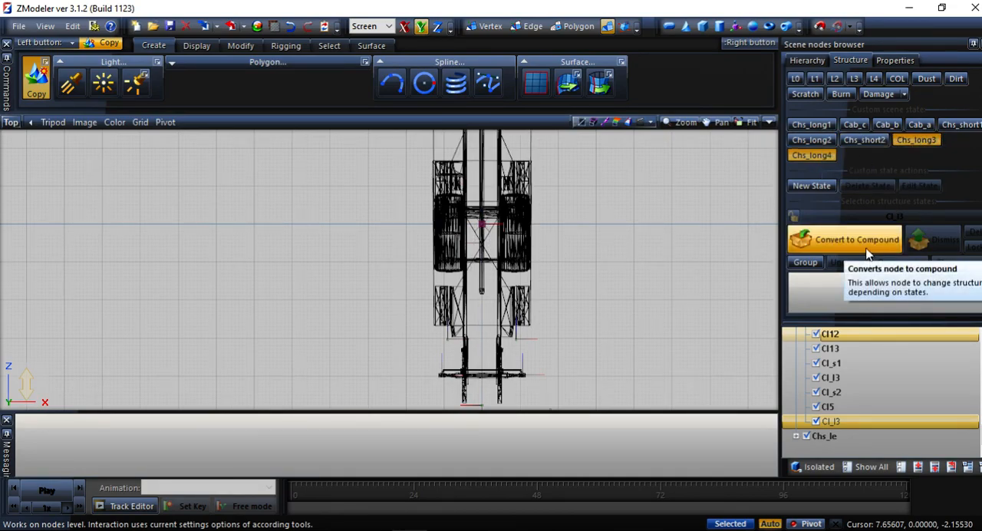
{"action": "left_click", "coordinate": [867, 246]}
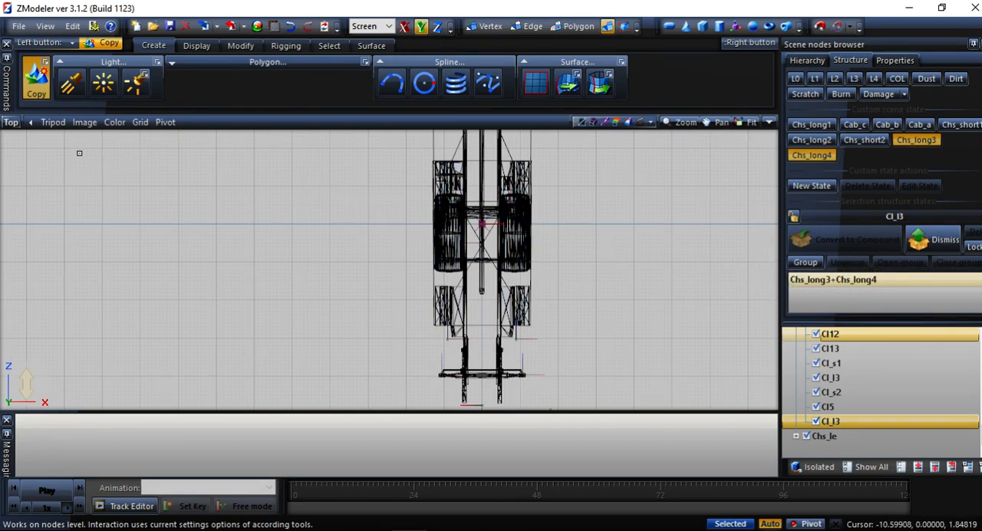
Isolate the copied Cl_l3 mesh in the 3D view and examine the polygon format and material in its properties.
{"action": "left_click", "coordinate": [6, 122]}
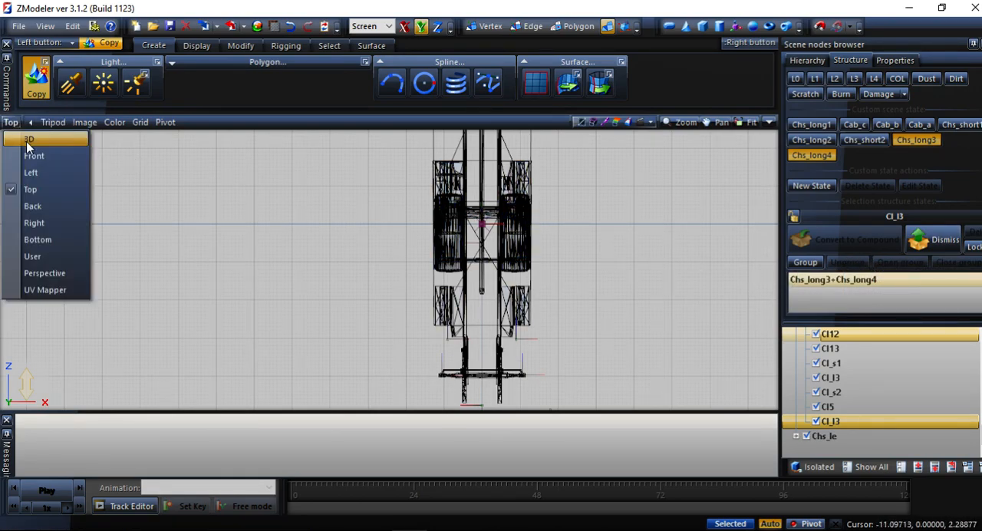
{"action": "left_click", "coordinate": [31, 281]}
{"action": "middle_click_drag", "start_coordinate": [104, 234], "coordinate": [153, 228]}
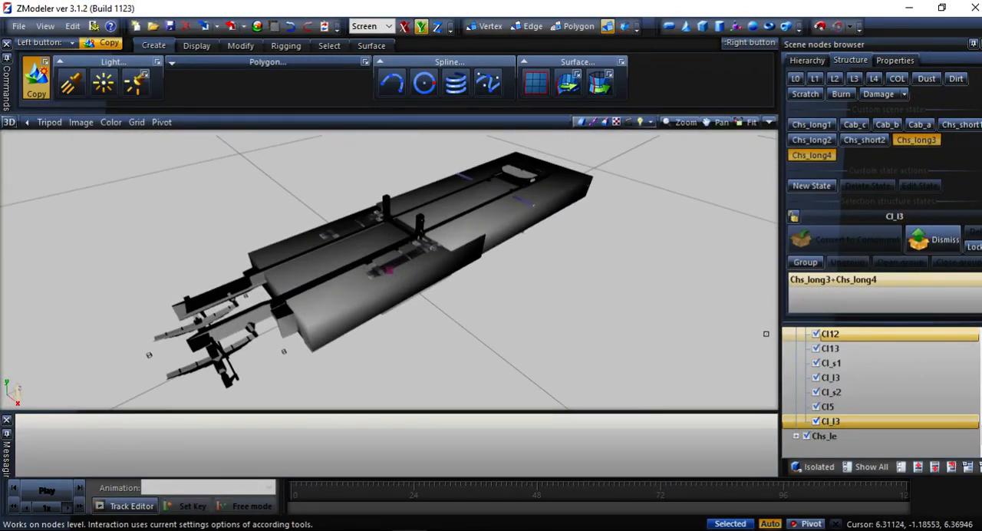
{"action": "left_click", "coordinate": [851, 436], "text": "shift"}
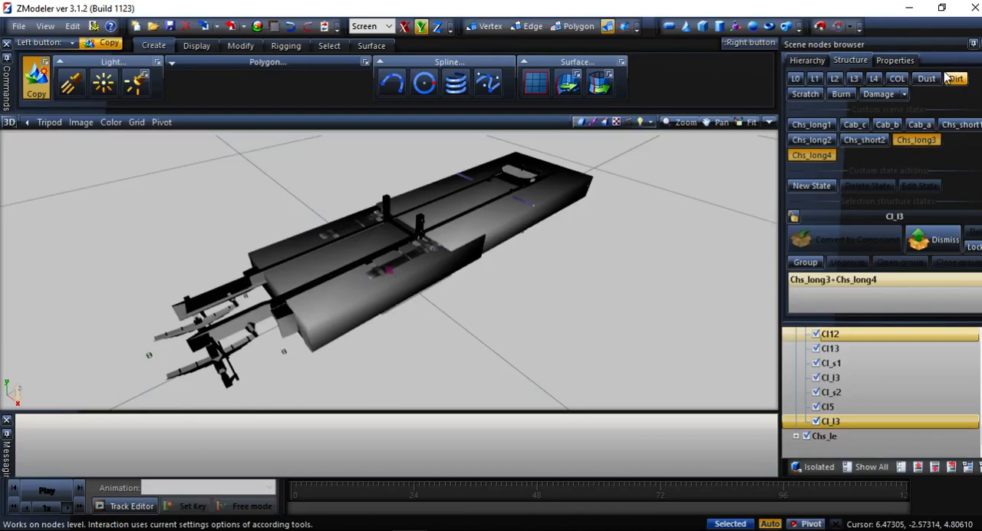
{"action": "left_click", "coordinate": [894, 60]}
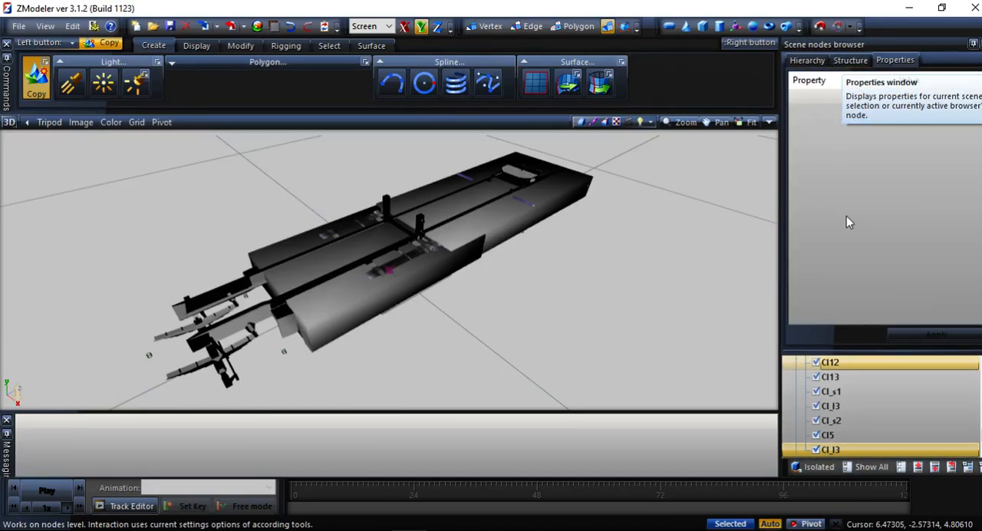
{"action": "left_click", "coordinate": [819, 466]}
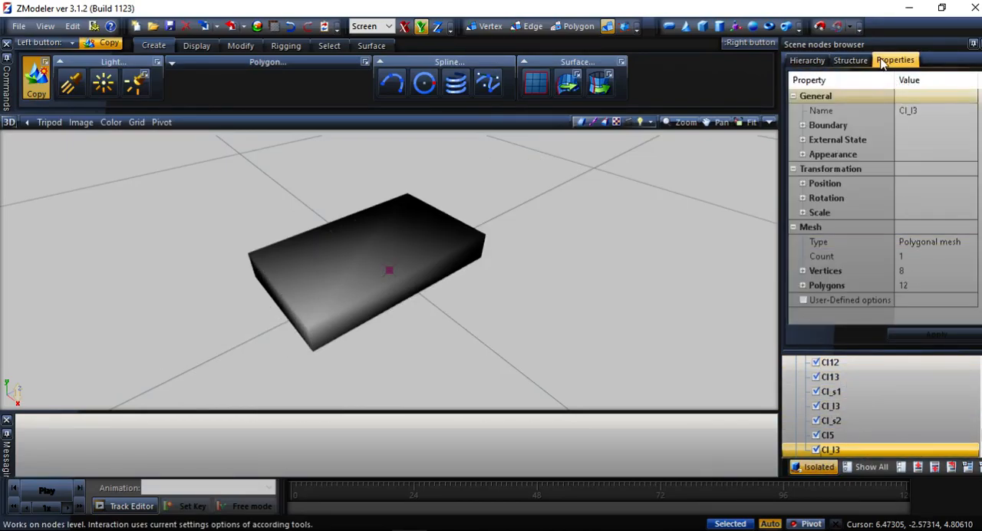
{"action": "left_click", "coordinate": [801, 286]}
{"action": "left_click", "coordinate": [804, 286]}
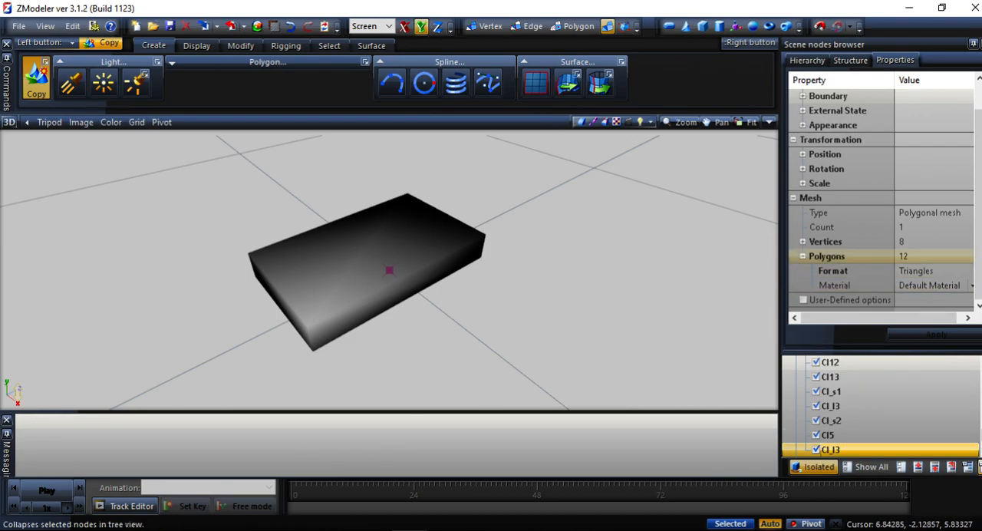
Collapse the collision node, deactivate the Chs_long3 and Chs_long4 states and leave Isolated mode.
{"action": "scroll", "coordinate": [835, 437], "scroll_direction": "up", "scroll_amount": 5}
{"action": "scroll", "coordinate": [835, 437], "scroll_direction": "down", "scroll_amount": 3}
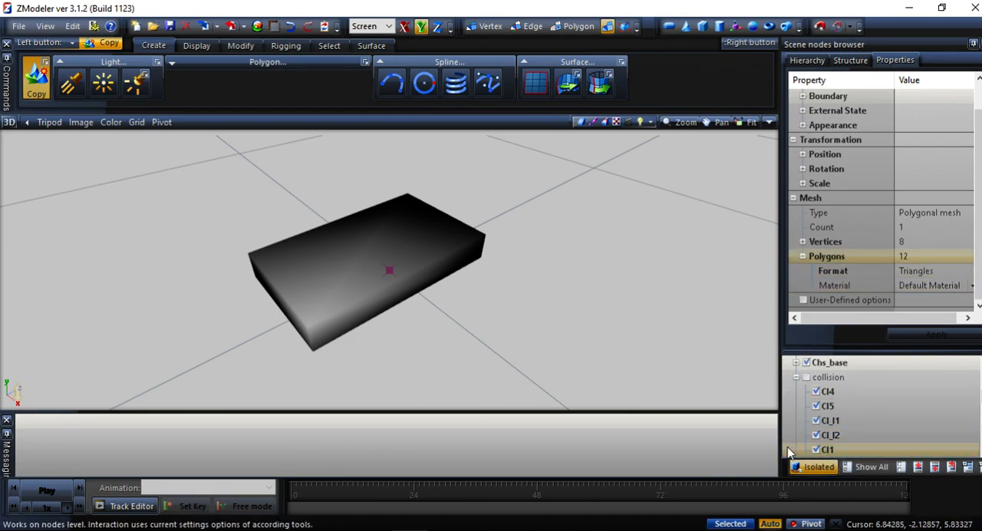
{"action": "left_click", "coordinate": [796, 377]}
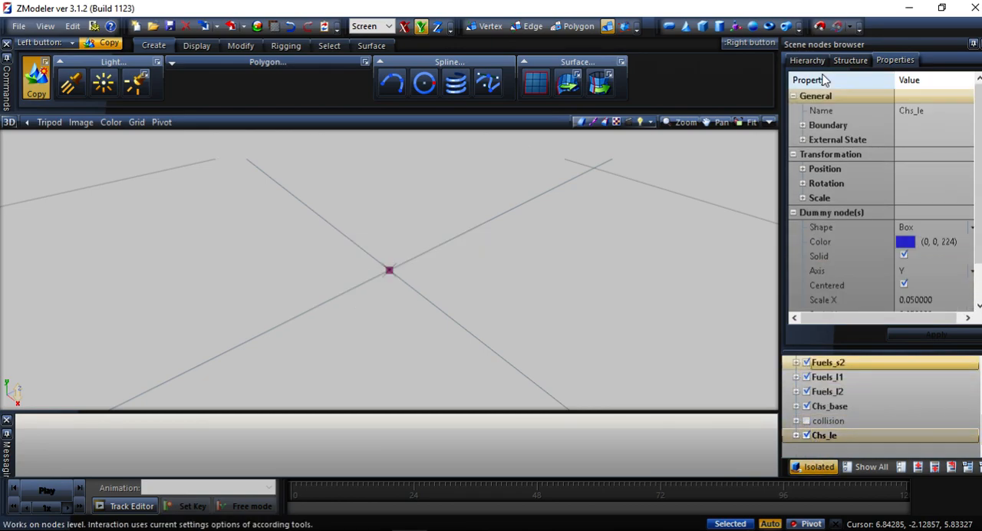
{"action": "left_click", "coordinate": [843, 60]}
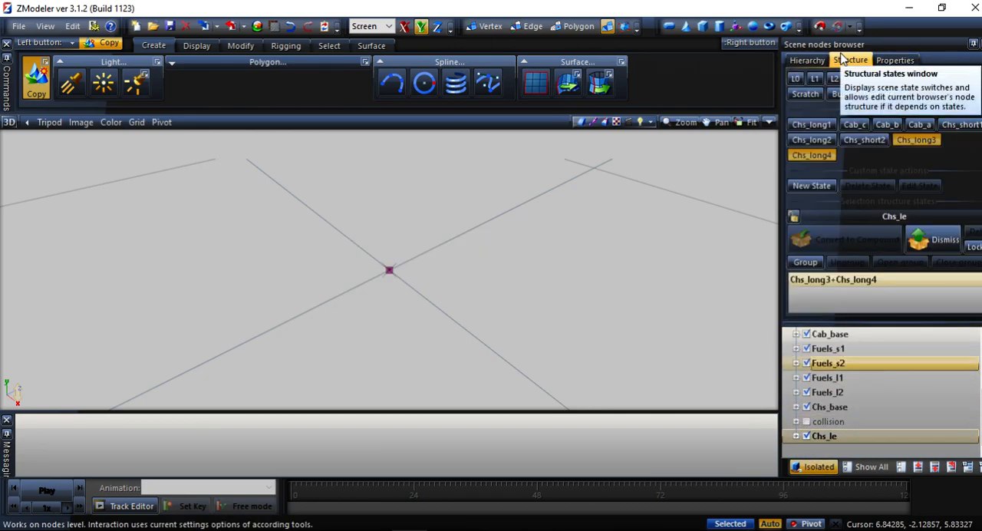
{"action": "left_click", "coordinate": [820, 156]}
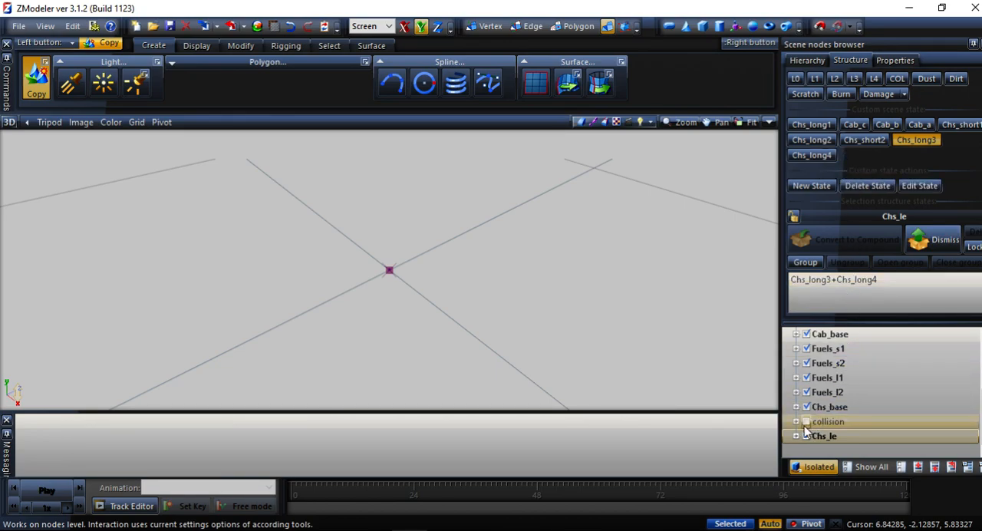
{"action": "left_click", "coordinate": [915, 140]}
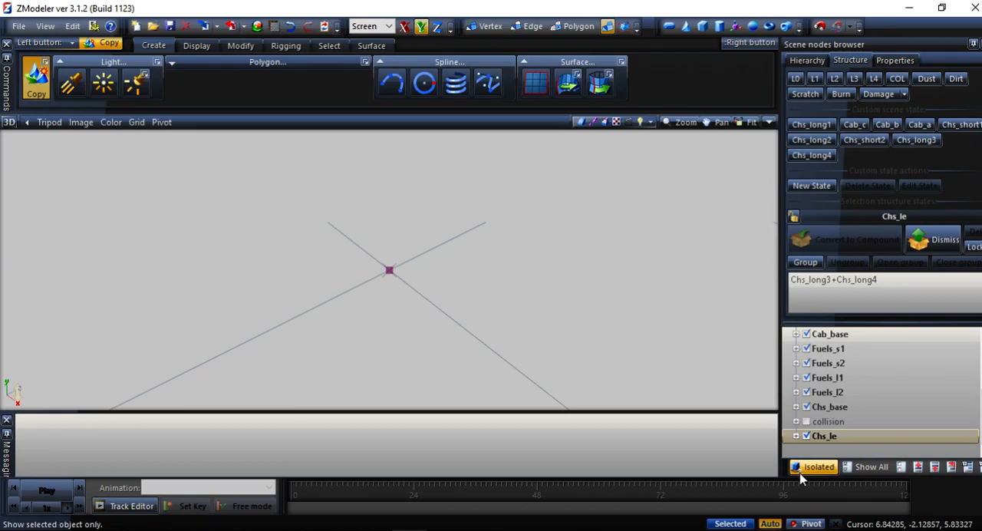
{"action": "left_click", "coordinate": [832, 392]}
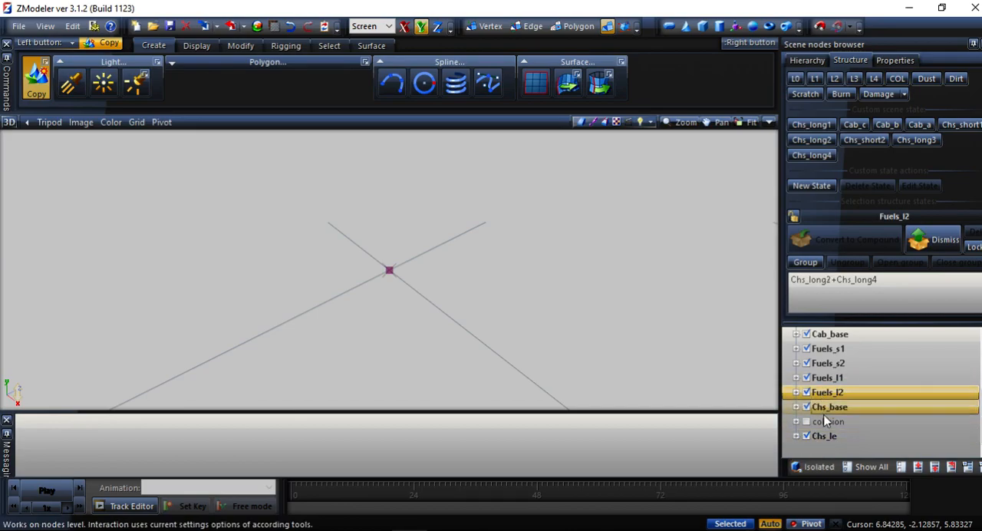
Activate the Cab_b and Chs_long4 states and inspect the assembled truck in the 3D view.
{"action": "scroll", "coordinate": [808, 390], "scroll_direction": "up", "scroll_amount": 3}
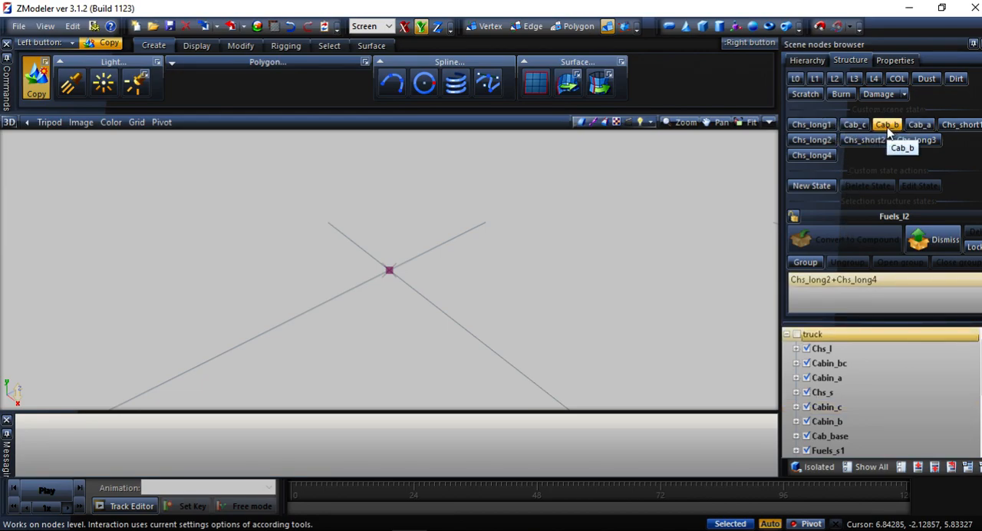
{"action": "left_click", "coordinate": [887, 126]}
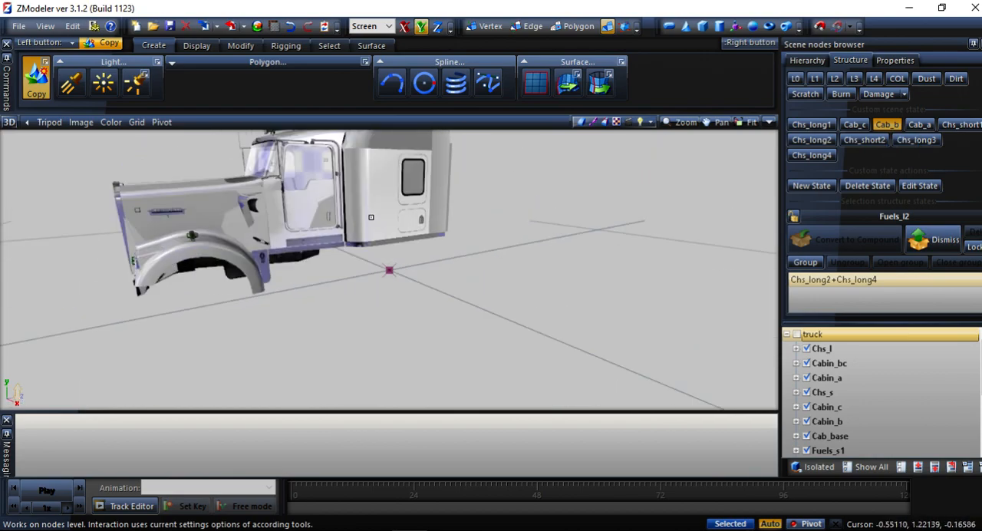
{"action": "left_click", "coordinate": [811, 154]}
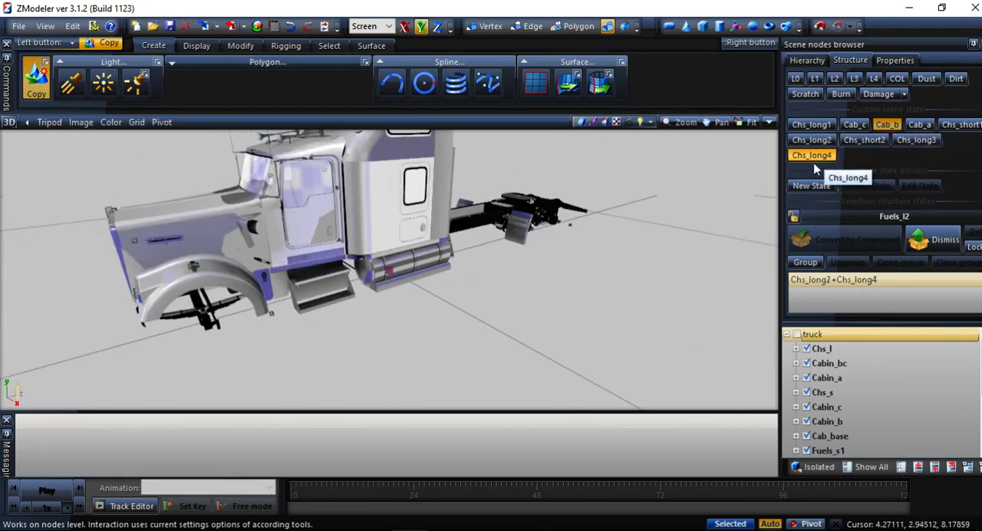
{"action": "middle_click_drag", "start_coordinate": [557, 203], "coordinate": [671, 164]}
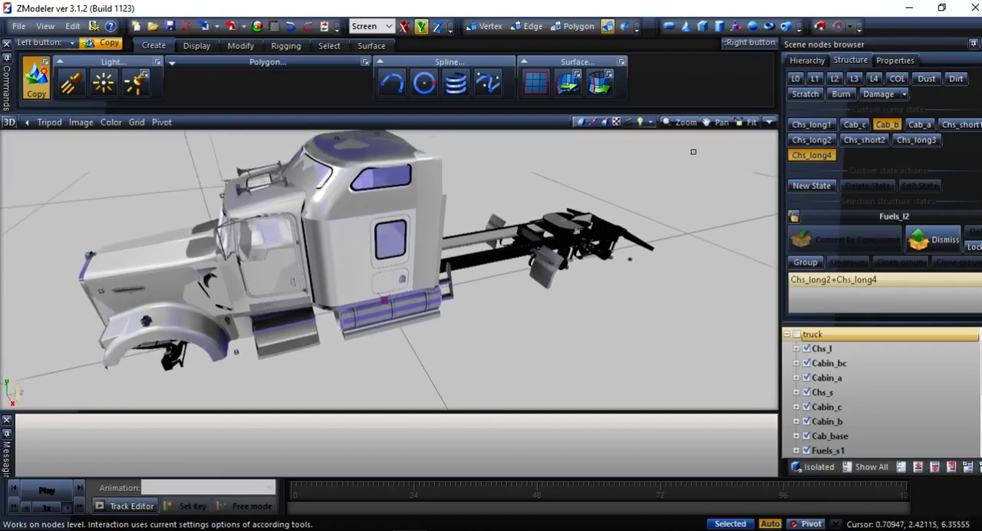
Switch the chassis state to Chs_long3, add Chs_long4, and compare the overlapping fuel tanks behind the cab up close.
{"action": "left_click", "coordinate": [810, 155]}
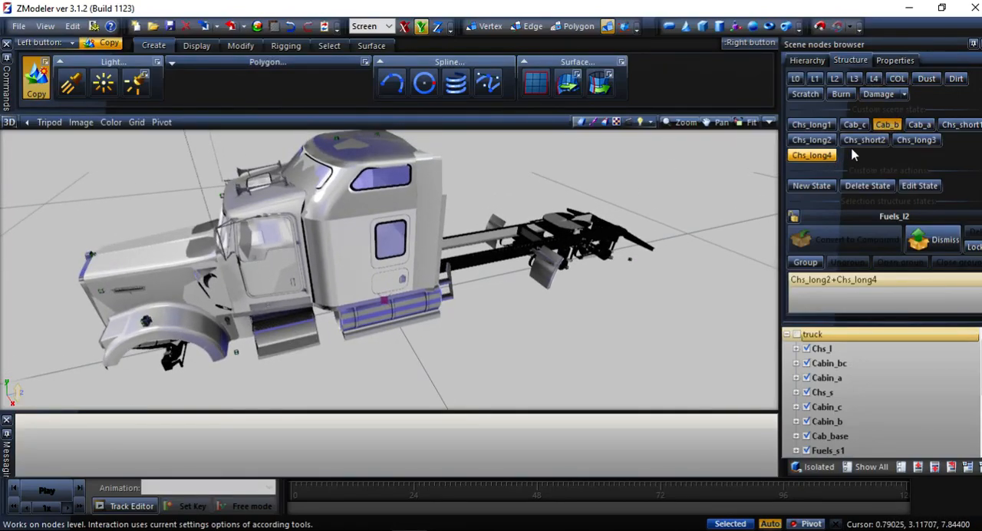
{"action": "left_click", "coordinate": [911, 143]}
{"action": "middle_click_drag", "start_coordinate": [755, 178], "coordinate": [432, 248]}
{"action": "left_click", "coordinate": [811, 155]}
{"action": "scroll", "coordinate": [321, 281], "scroll_direction": "up", "scroll_amount": 4}
{"action": "scroll", "coordinate": [313, 281], "scroll_direction": "up", "scroll_amount": 4}
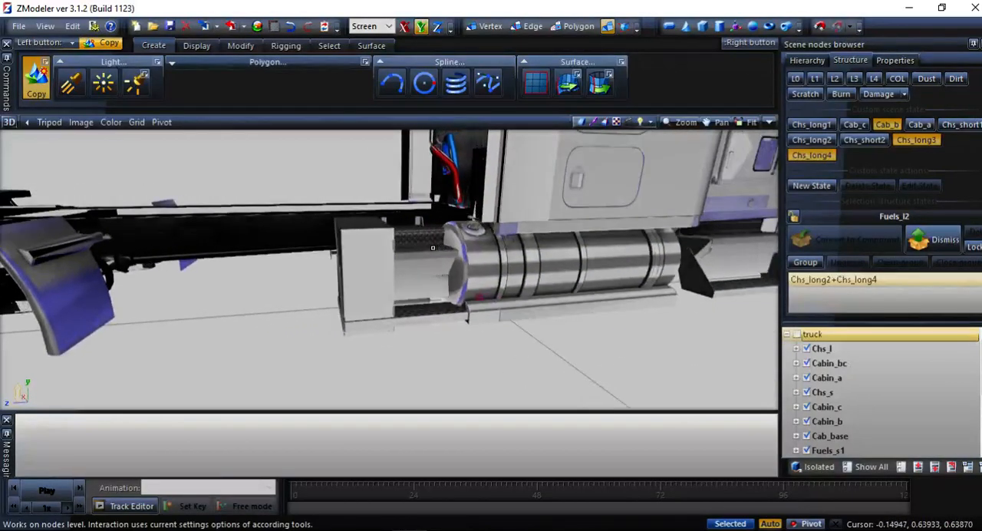
Turn off Chs_long3 and inspect the fuel tank and extended frame of Chs_long4 from the side and rear.
{"action": "left_click", "coordinate": [916, 140]}
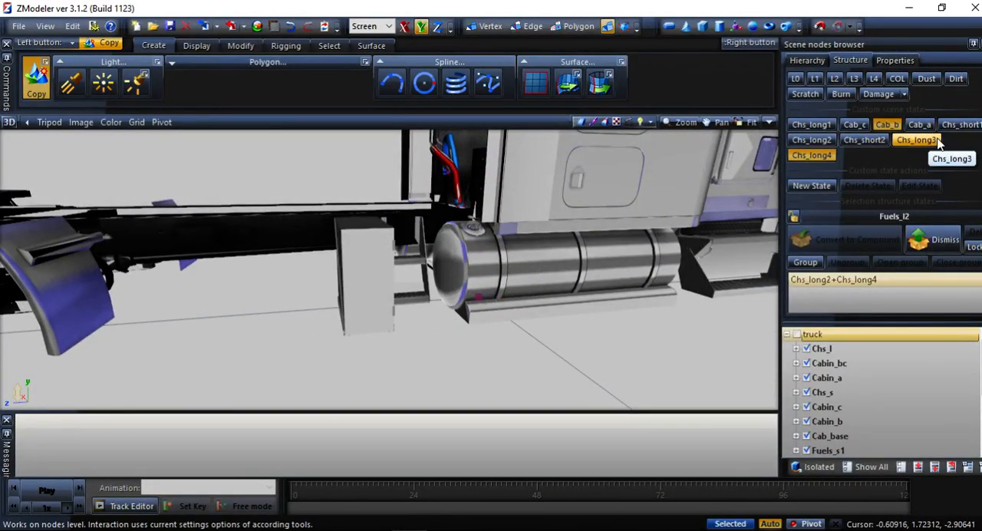
{"action": "left_click", "coordinate": [812, 156]}
{"action": "left_click", "coordinate": [814, 156]}
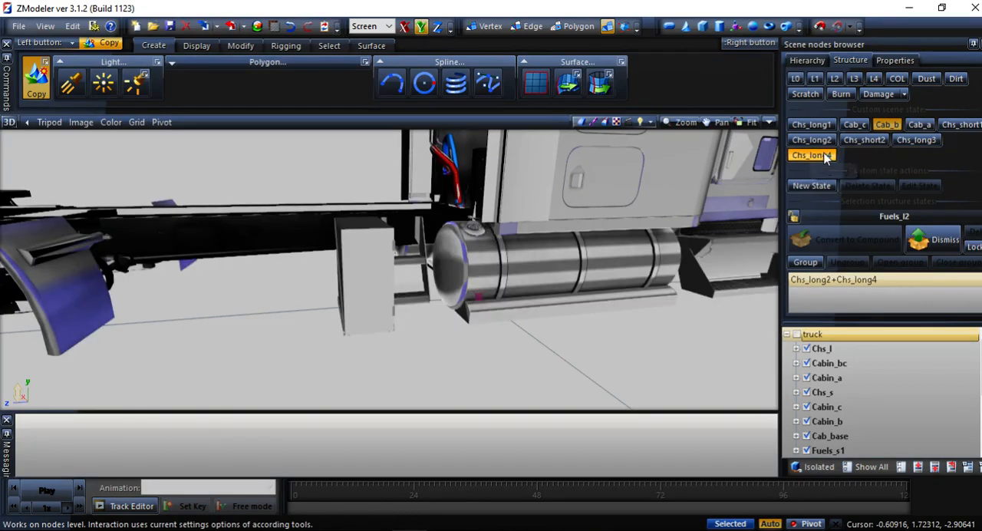
{"action": "middle_click_drag", "start_coordinate": [191, 289], "coordinate": [280, 306]}
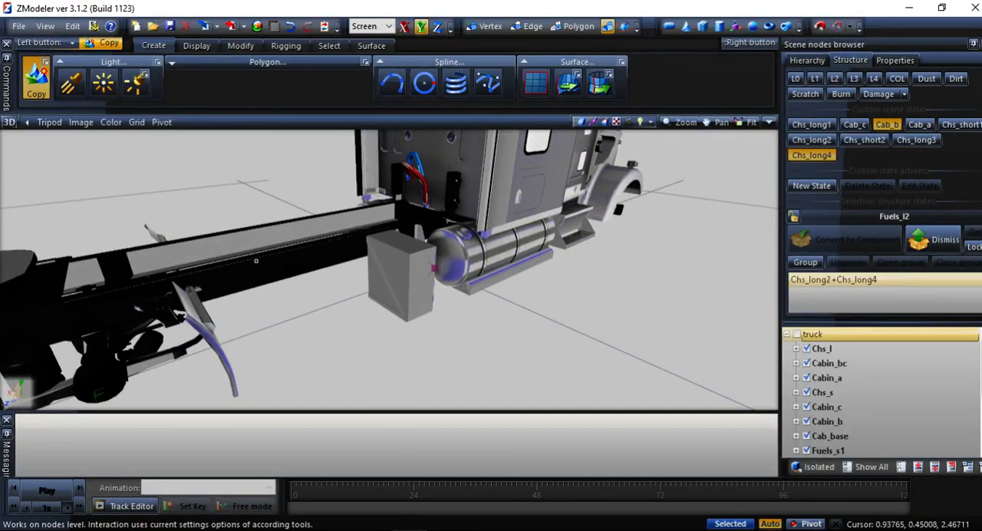
{"action": "middle_click_drag", "start_coordinate": [300, 271], "coordinate": [481, 269]}
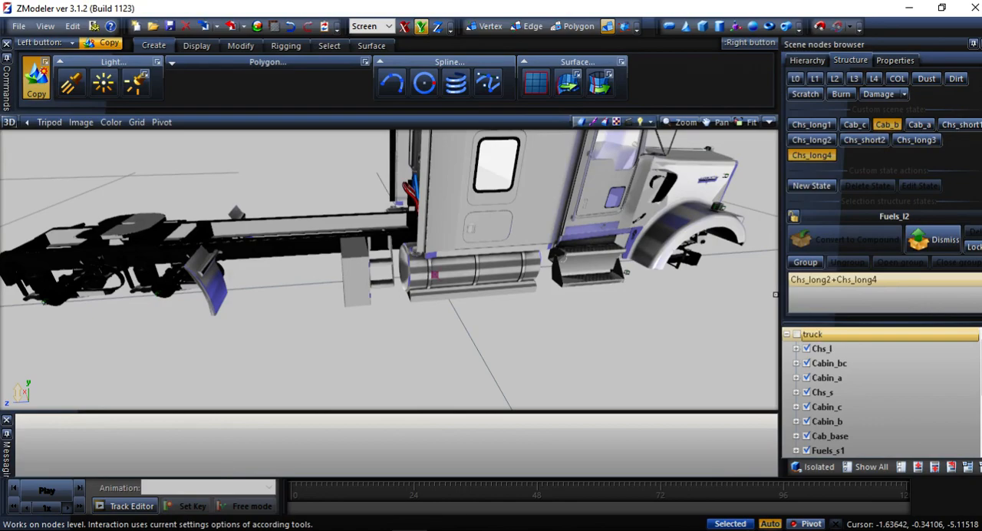
Deactivate the Copy tool and start exporting the truck model.
{"action": "left_click", "coordinate": [37, 58]}
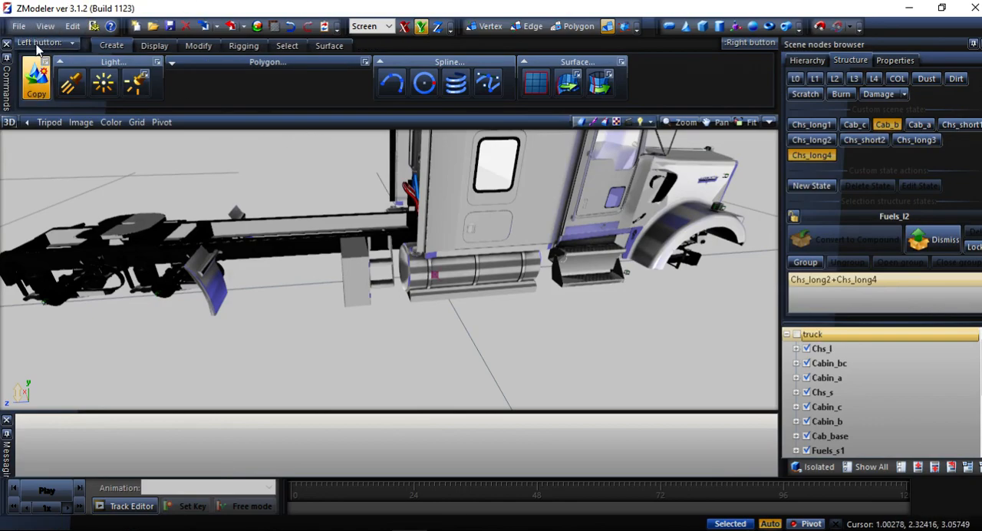
{"action": "left_click", "coordinate": [18, 26]}
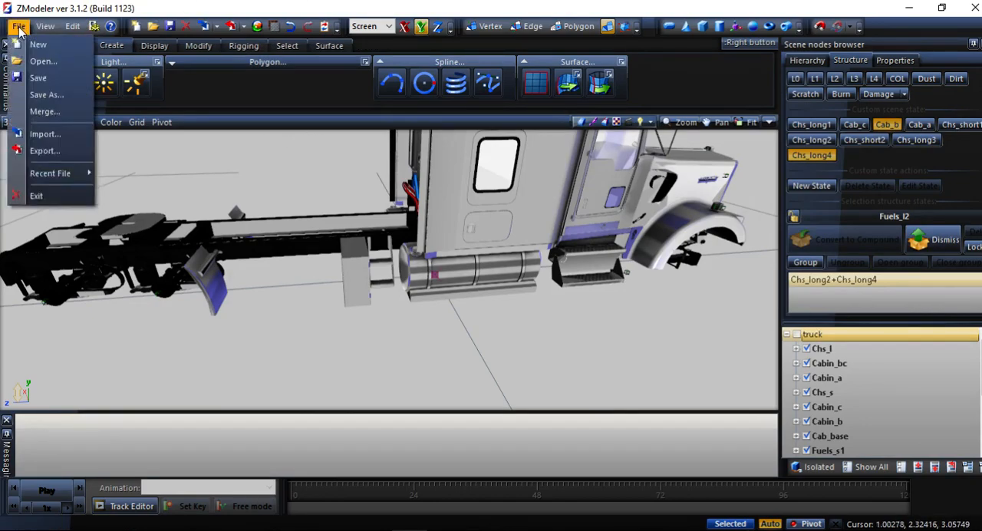
{"action": "left_click", "coordinate": [58, 152]}
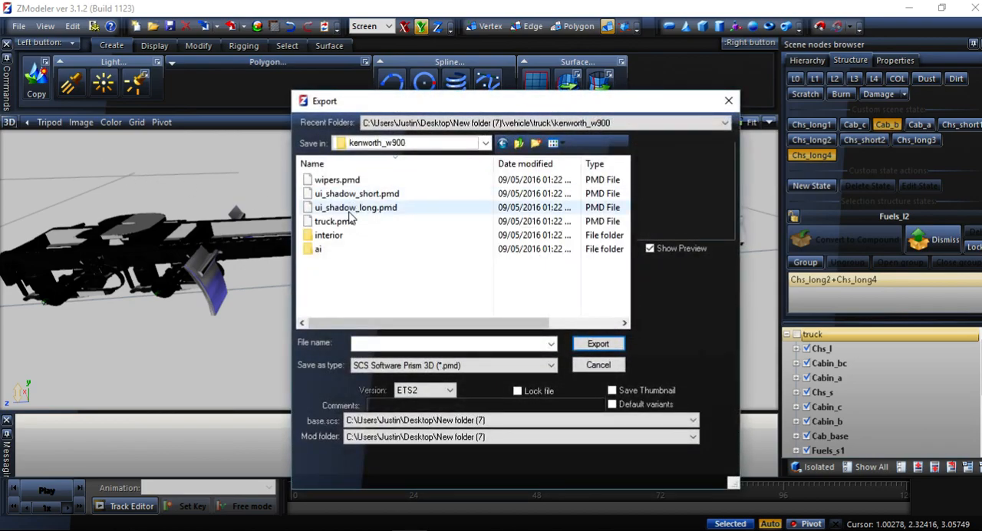
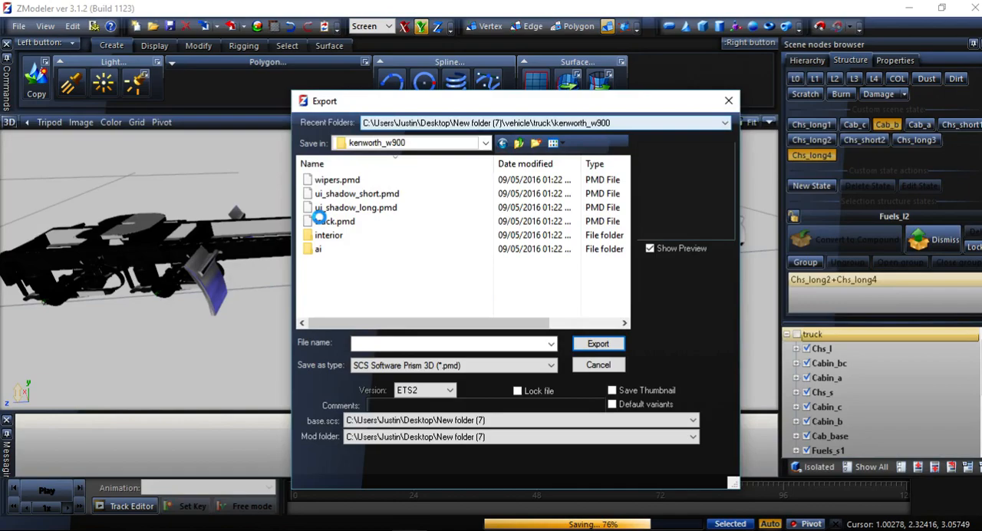
Export the truck in ETS2 version as truck.pmd in the kenworth_w900 folder, replacing the existing file.
{"action": "left_click", "coordinate": [322, 221]}
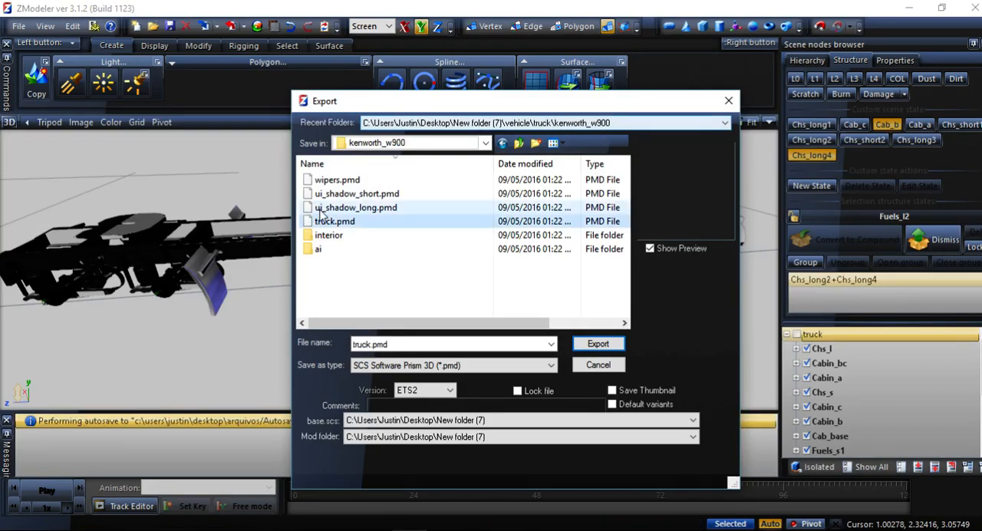
{"action": "key", "text": "F2"}
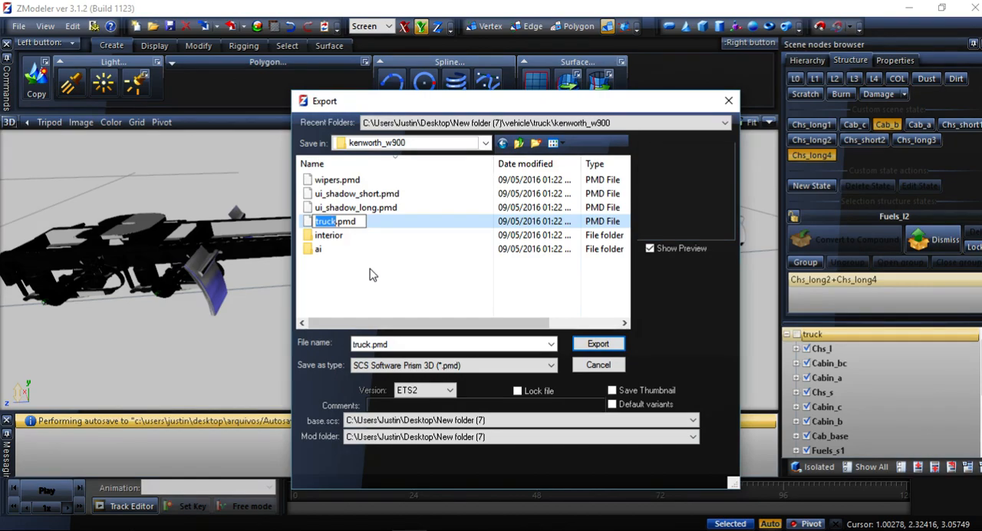
{"action": "left_click", "coordinate": [310, 225]}
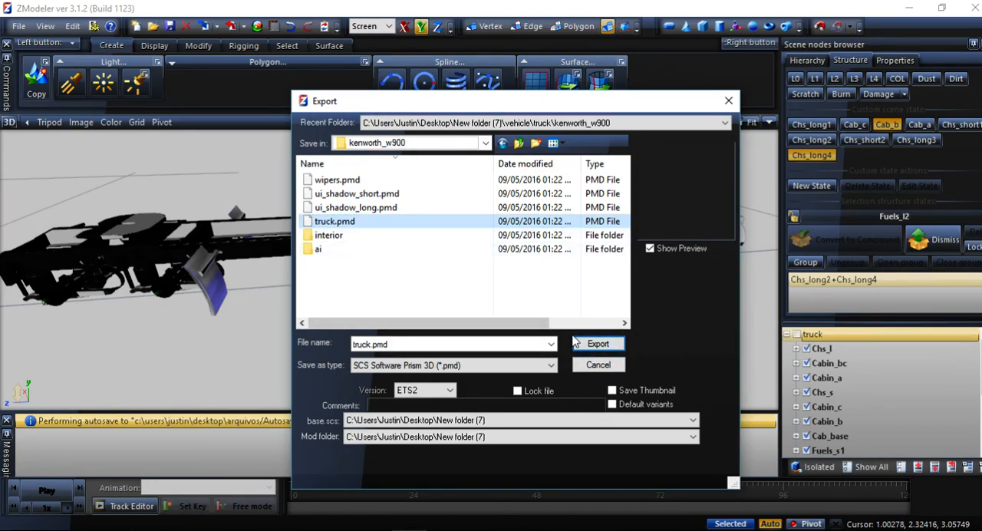
{"action": "left_click", "coordinate": [448, 390]}
{"action": "left_click", "coordinate": [445, 393]}
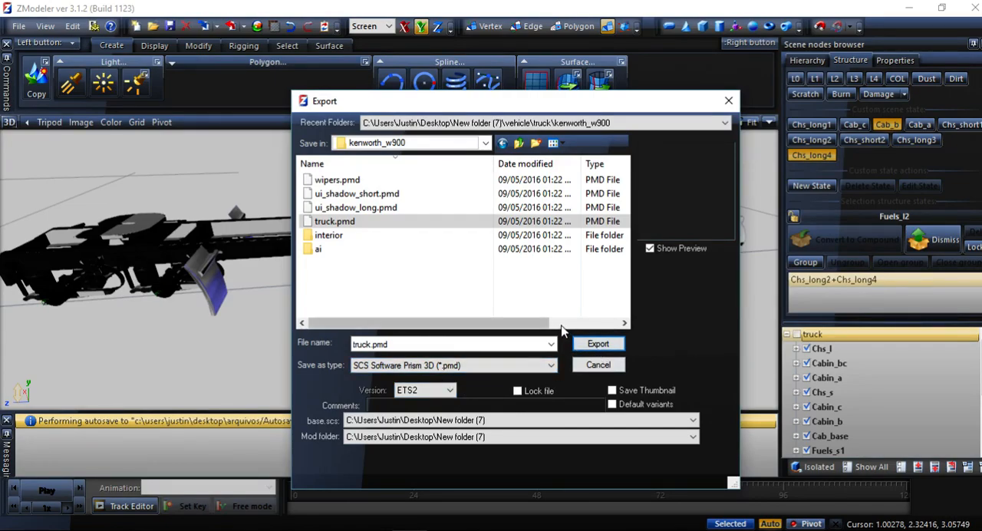
{"action": "left_click", "coordinate": [593, 347]}
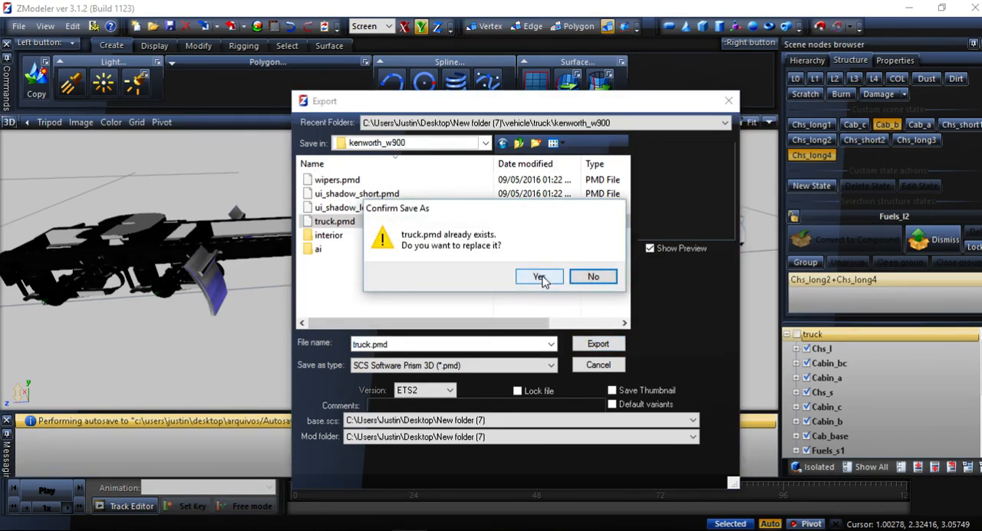
{"action": "left_click", "coordinate": [538, 277]}
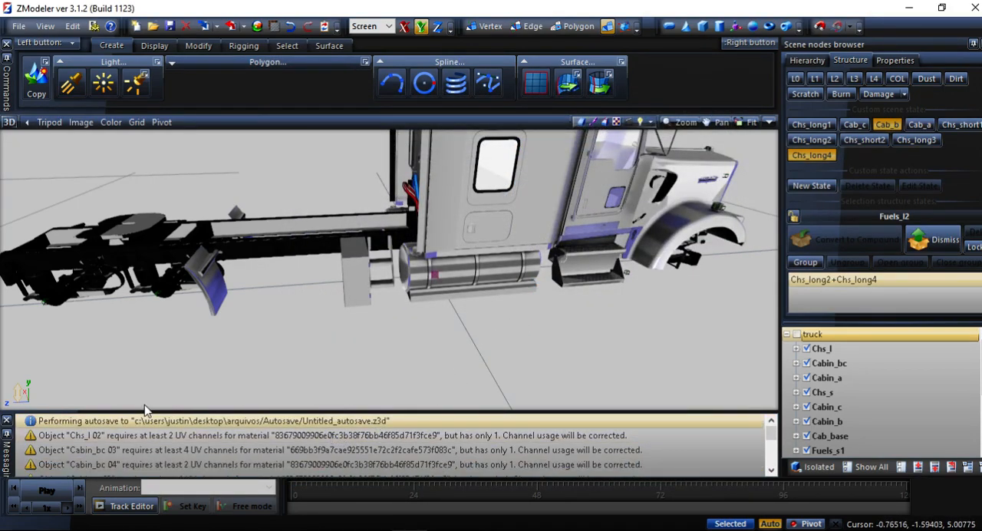
Select the Chs_l 02 mesh inside Chs_l, isolate the selection in the 3D view and show its properties.
{"action": "middle_click_drag", "start_coordinate": [630, 190], "coordinate": [388, 290]}
{"action": "scroll", "coordinate": [371, 338], "scroll_direction": "up", "scroll_amount": 4}
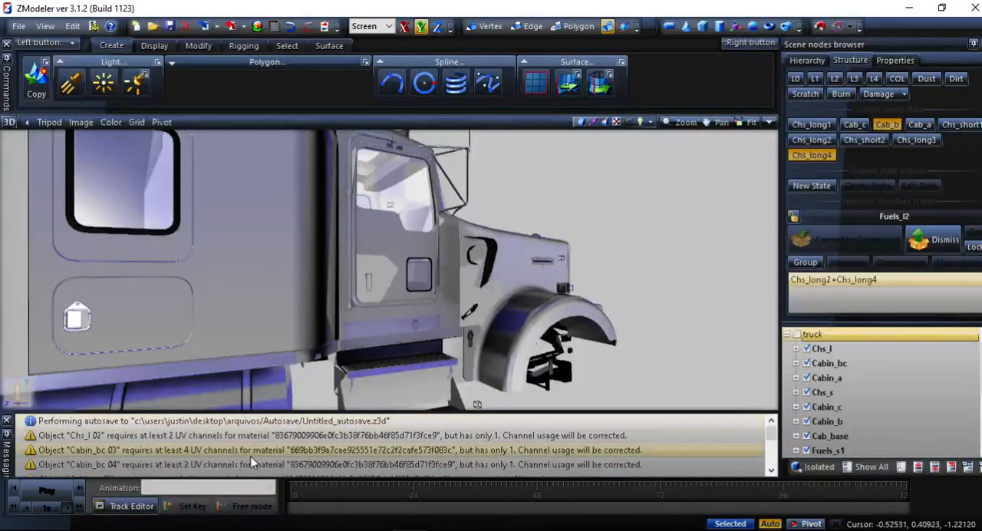
{"action": "left_click", "coordinate": [87, 439]}
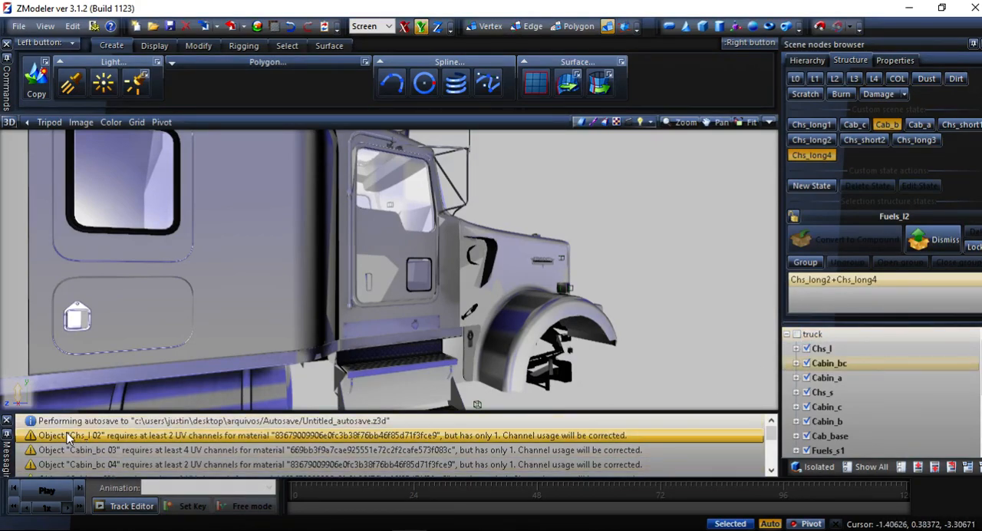
{"action": "left_click", "coordinate": [795, 348]}
{"action": "left_click", "coordinate": [110, 432]}
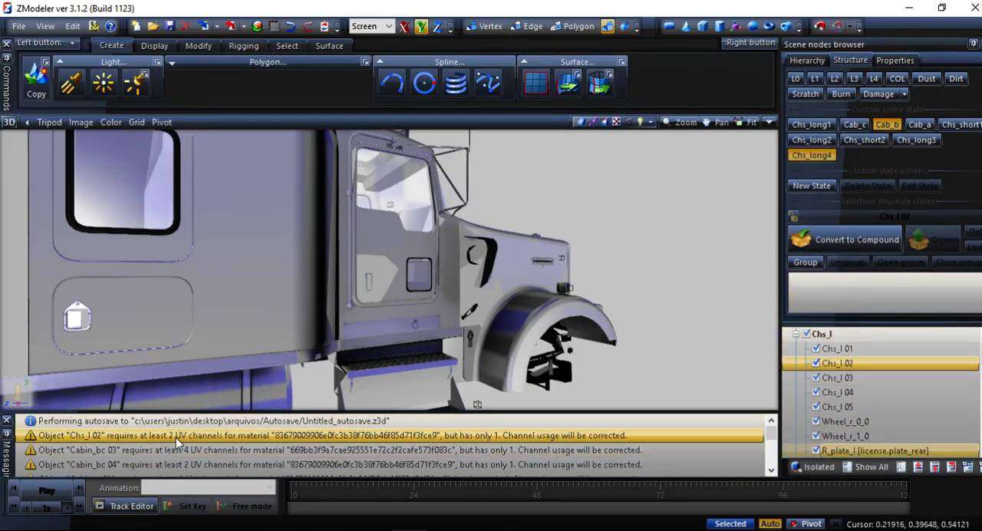
{"action": "left_click", "coordinate": [816, 466]}
{"action": "left_click", "coordinate": [890, 59]}
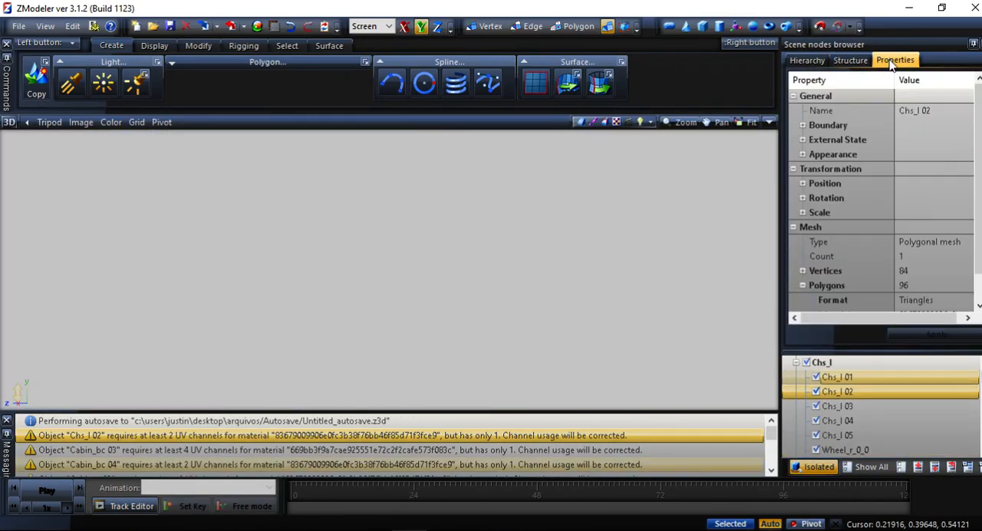
Set the UV channels in the vertex format of Chs_l 02 to 2 and apply the change.
{"action": "scroll", "coordinate": [847, 249], "scroll_direction": "down", "scroll_amount": 1}
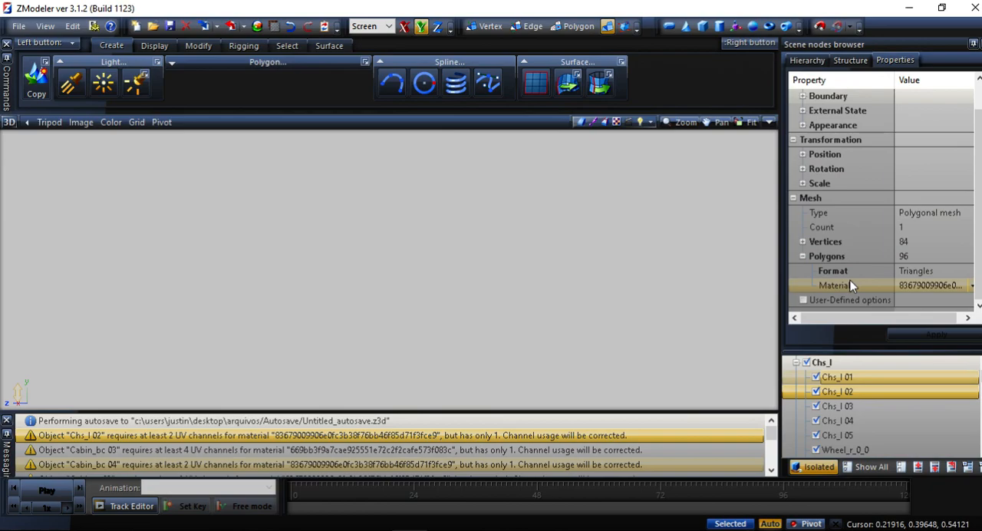
{"action": "left_click", "coordinate": [802, 242]}
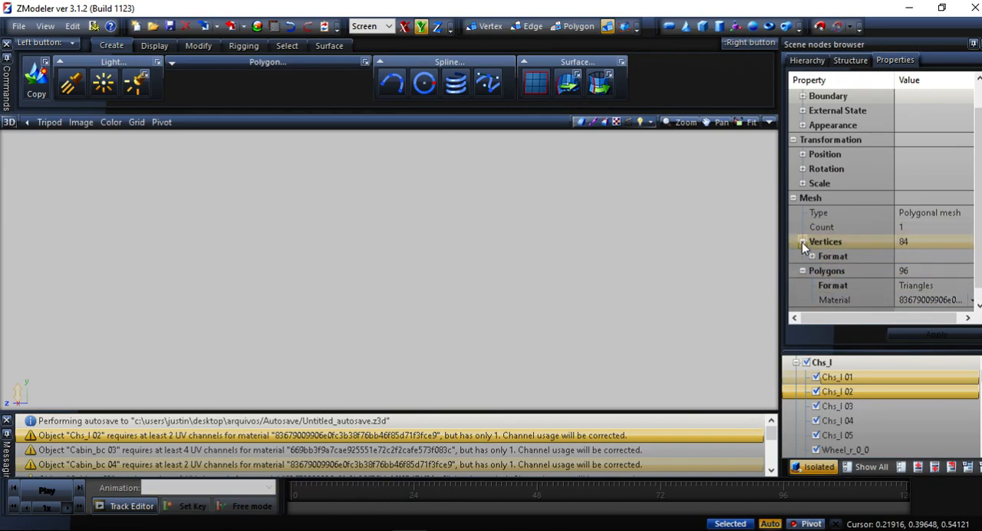
{"action": "left_click", "coordinate": [811, 256]}
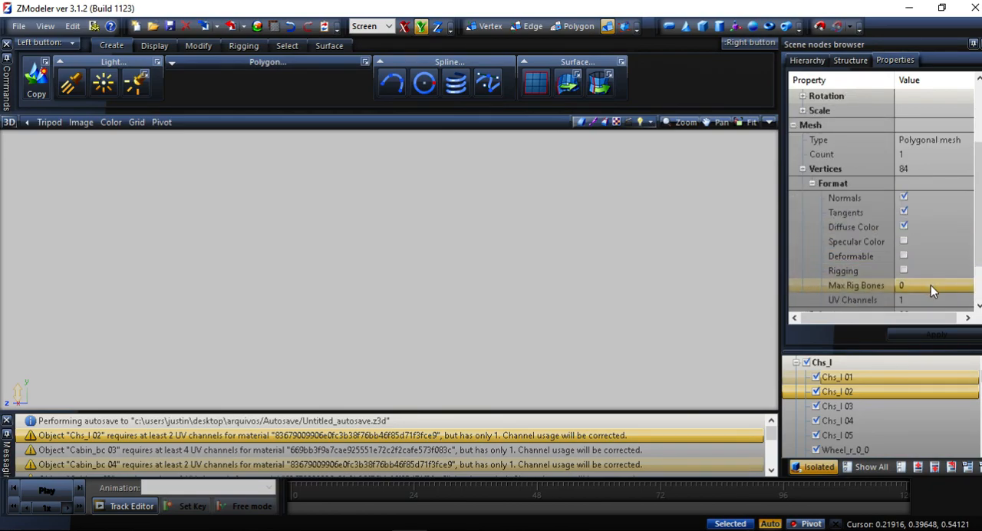
{"action": "scroll", "coordinate": [917, 265], "scroll_direction": "down", "scroll_amount": 2}
{"action": "left_click", "coordinate": [911, 241]}
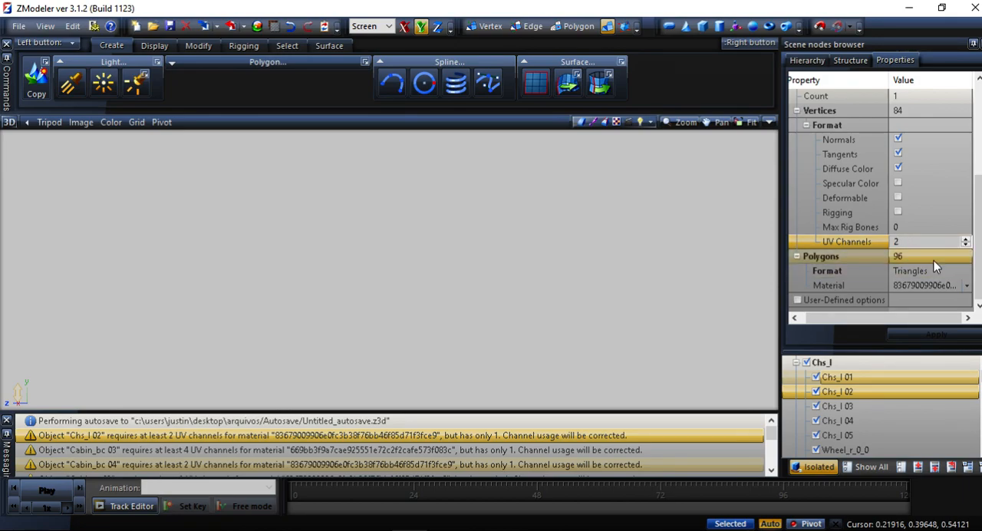
{"action": "left_click", "coordinate": [933, 258]}
{"action": "left_click", "coordinate": [928, 334]}
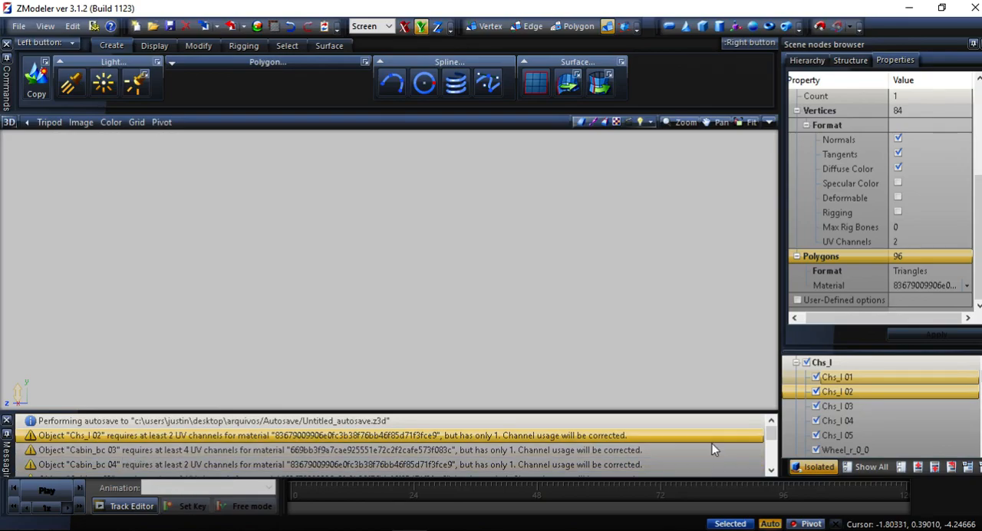
Select Cabin_bc 03 inside Cabin_bc, set its UV channels to 4 and apply the change.
{"action": "left_click", "coordinate": [797, 366]}
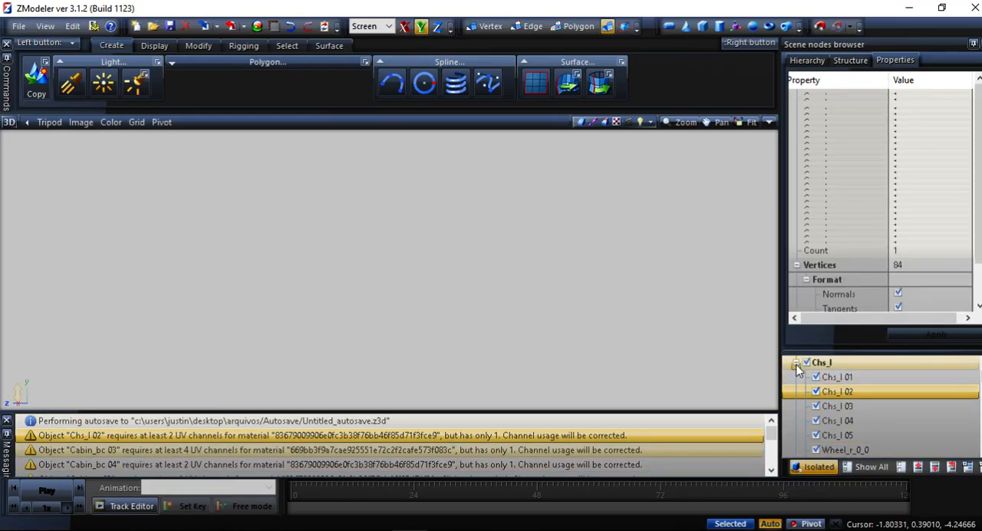
{"action": "left_click", "coordinate": [796, 365]}
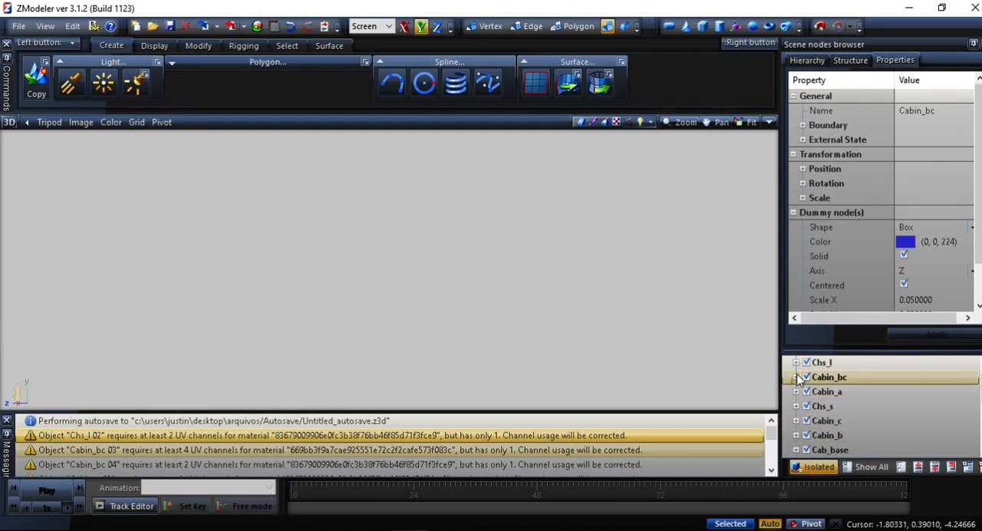
{"action": "left_click", "coordinate": [796, 377]}
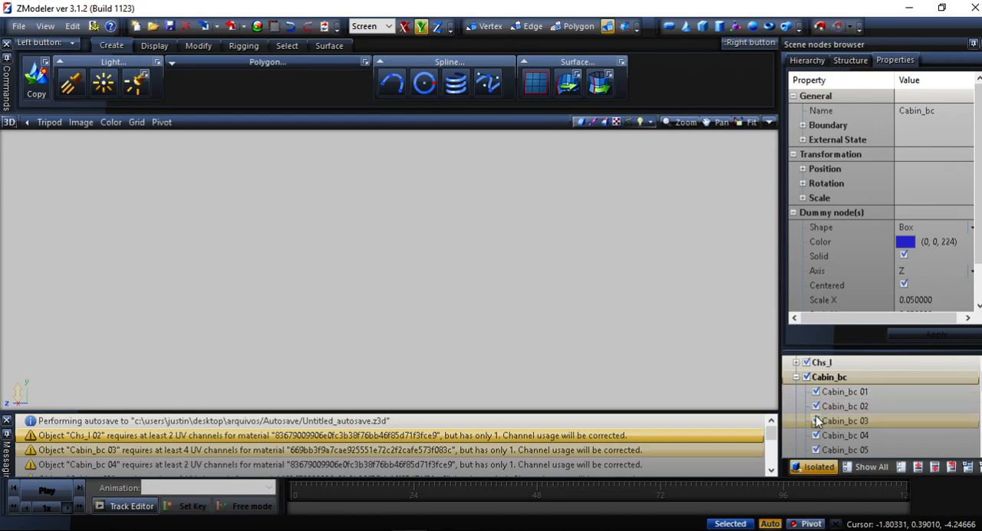
{"action": "left_click", "coordinate": [844, 420]}
{"action": "scroll", "coordinate": [902, 277], "scroll_direction": "down", "scroll_amount": 3}
{"action": "left_click", "coordinate": [903, 272]}
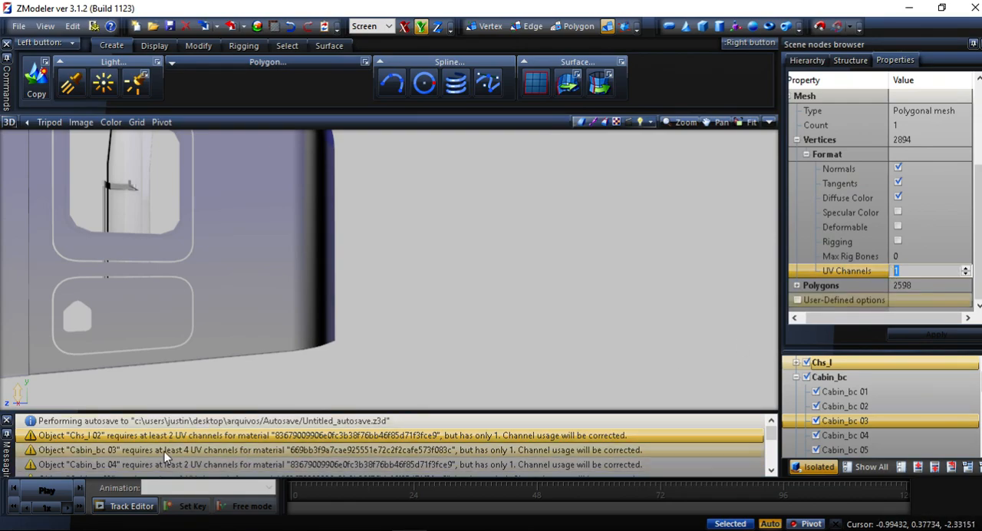
{"action": "type", "text": "4"}
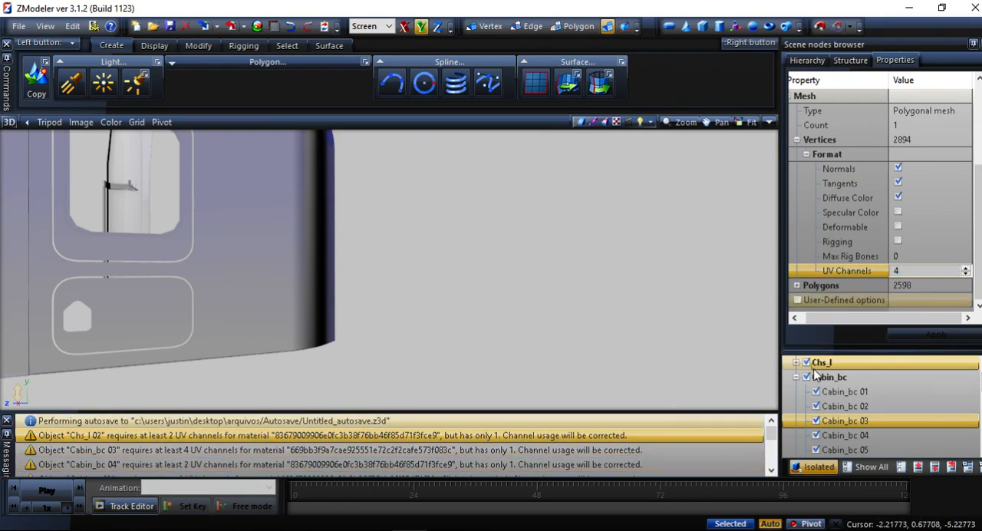
{"action": "left_click", "coordinate": [922, 285]}
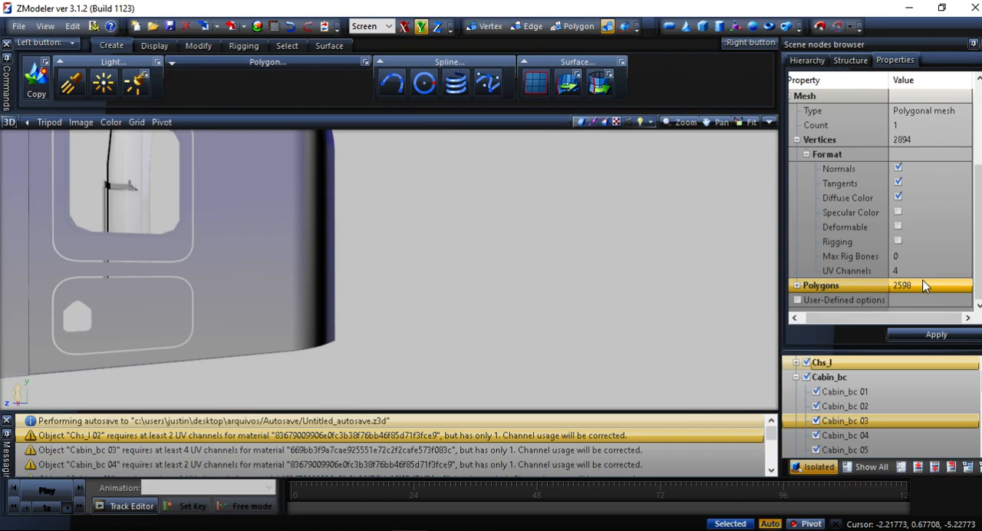
{"action": "left_click", "coordinate": [928, 331]}
Select Cabin_bc 04, set its UV channels to 2 and apply the change.
{"action": "middle_click_drag", "start_coordinate": [270, 187], "coordinate": [283, 275]}
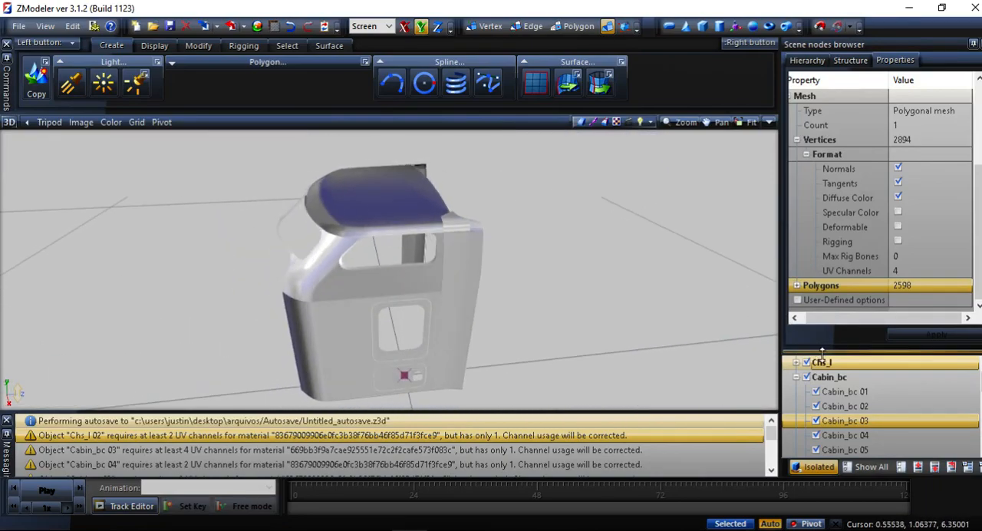
{"action": "left_click_drag", "start_coordinate": [629, 435], "coordinate": [347, 475]}
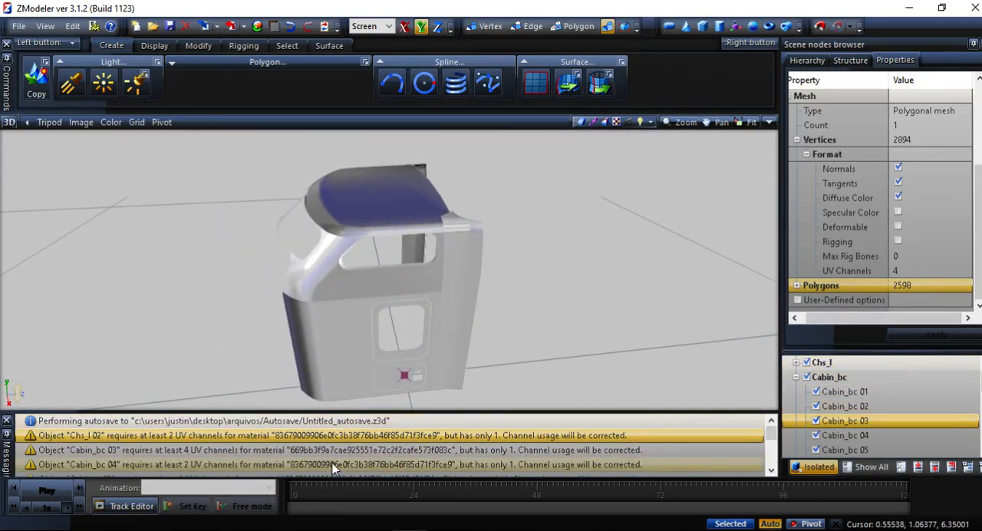
{"action": "left_click", "coordinate": [874, 435]}
{"action": "scroll", "coordinate": [563, 266], "scroll_direction": "down", "scroll_amount": 1}
{"action": "middle_click_drag", "start_coordinate": [560, 280], "coordinate": [533, 289]}
{"action": "scroll", "coordinate": [866, 264], "scroll_direction": "down", "scroll_amount": 3}
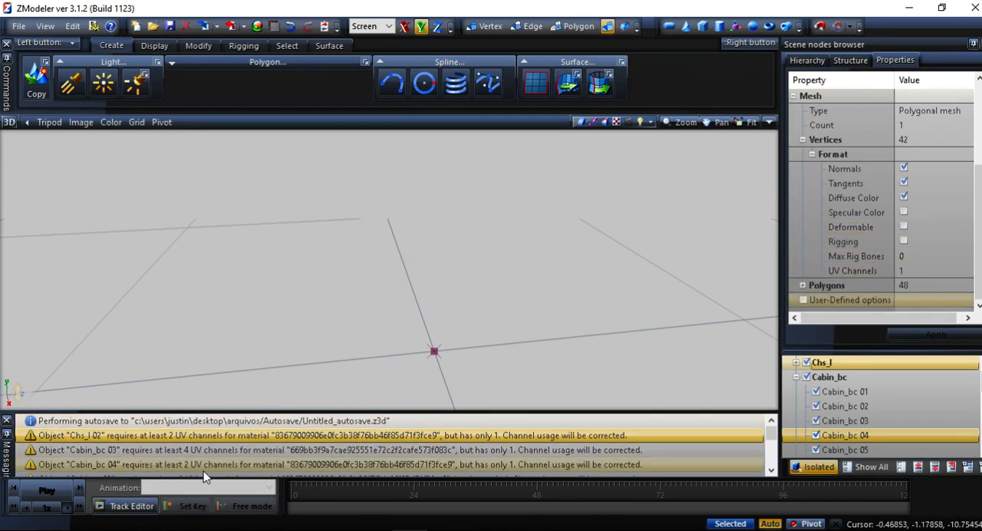
{"action": "left_click", "coordinate": [931, 270]}
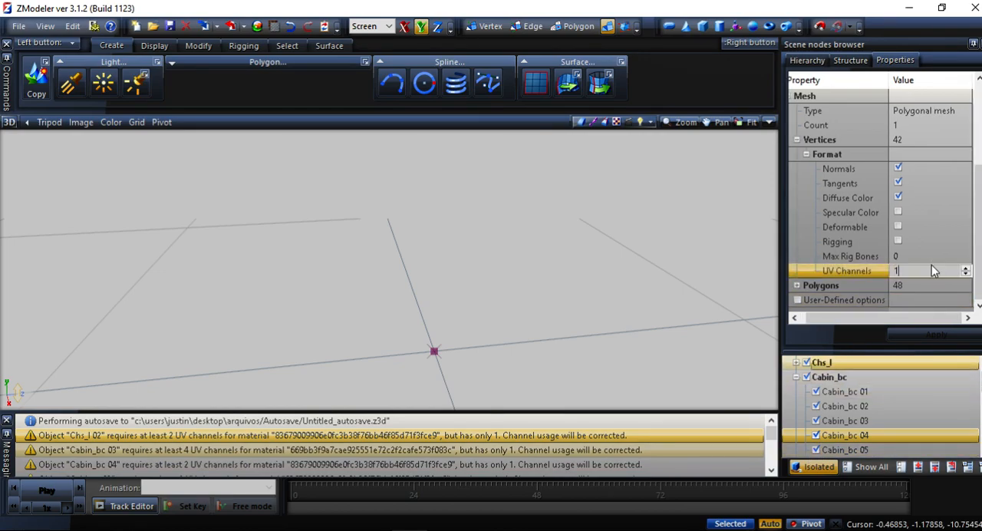
{"action": "double_click", "coordinate": [895, 270]}
{"action": "type", "text": "2"}
{"action": "key", "text": "Return"}
{"action": "left_click", "coordinate": [924, 336]}
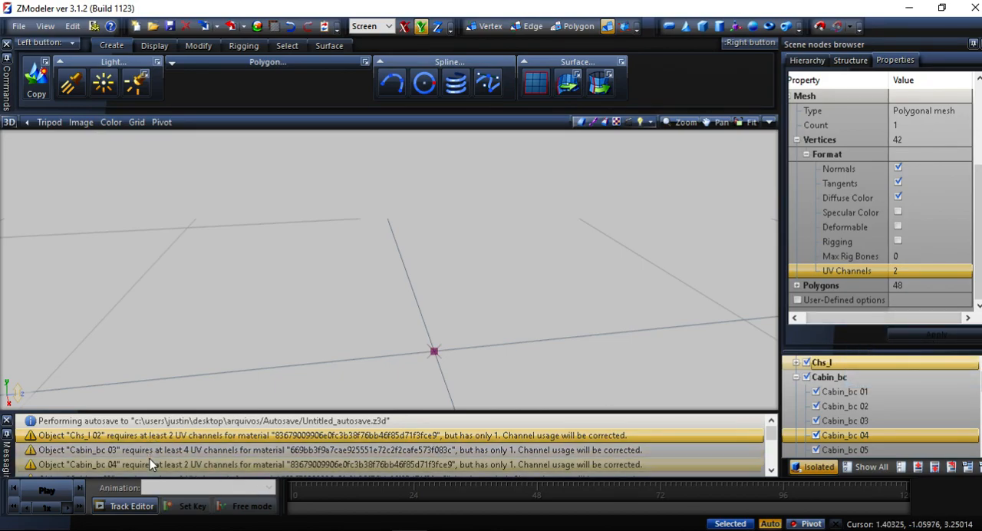
Select Cabin_a 03 inside Cabin_a, set its UV channels to 2 and apply the change.
{"action": "scroll", "coordinate": [150, 459], "scroll_direction": "down", "scroll_amount": 1}
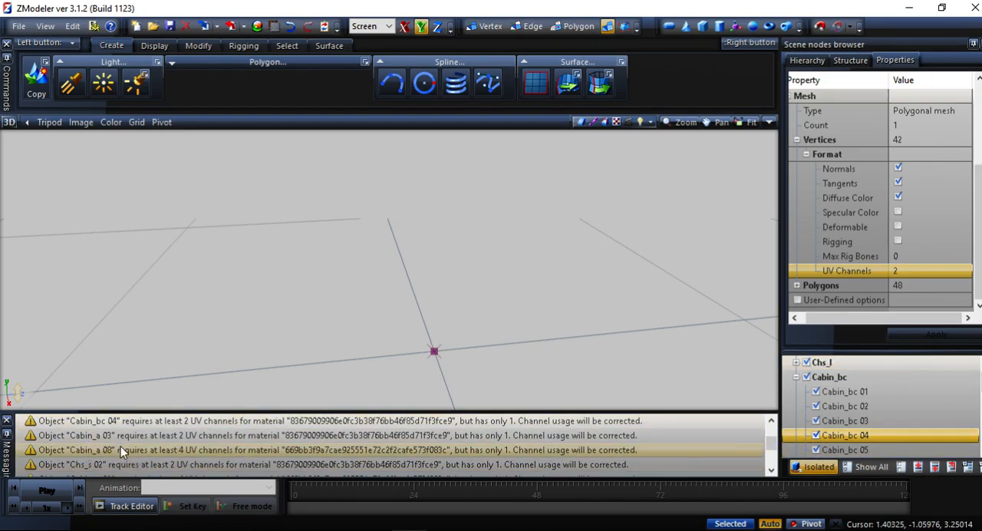
{"action": "left_click", "coordinate": [795, 377]}
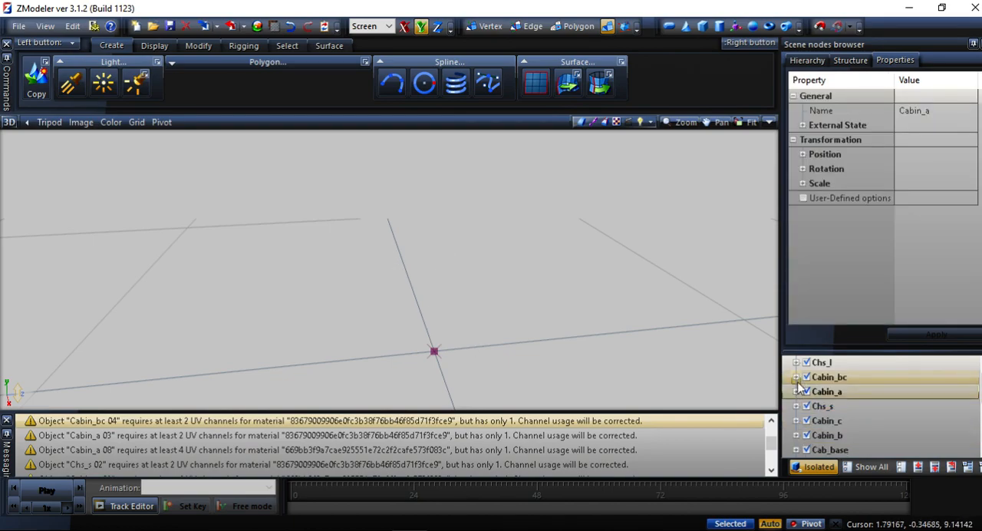
{"action": "scroll", "coordinate": [796, 427], "scroll_direction": "up", "scroll_amount": 1}
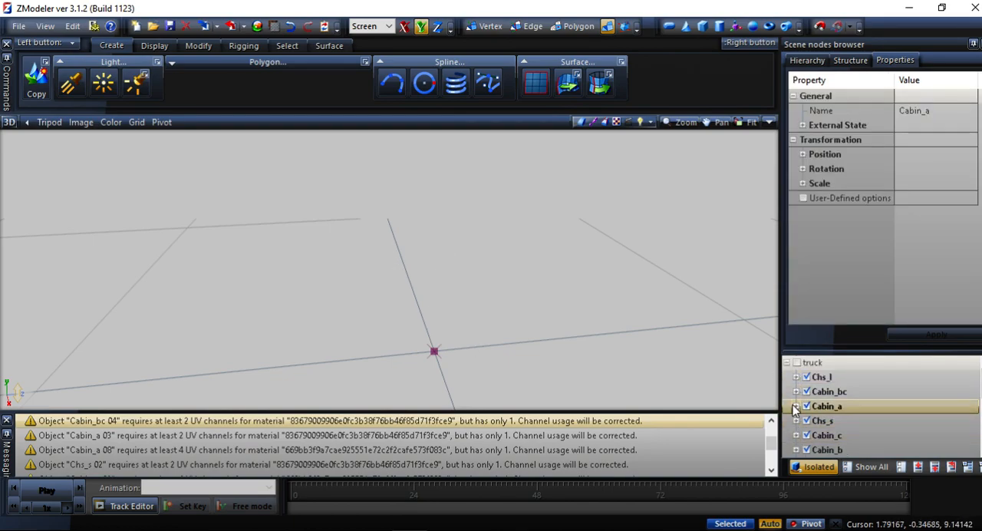
{"action": "left_click", "coordinate": [795, 406]}
{"action": "left_click", "coordinate": [841, 406]}
{"action": "scroll", "coordinate": [881, 282], "scroll_direction": "down", "scroll_amount": 3}
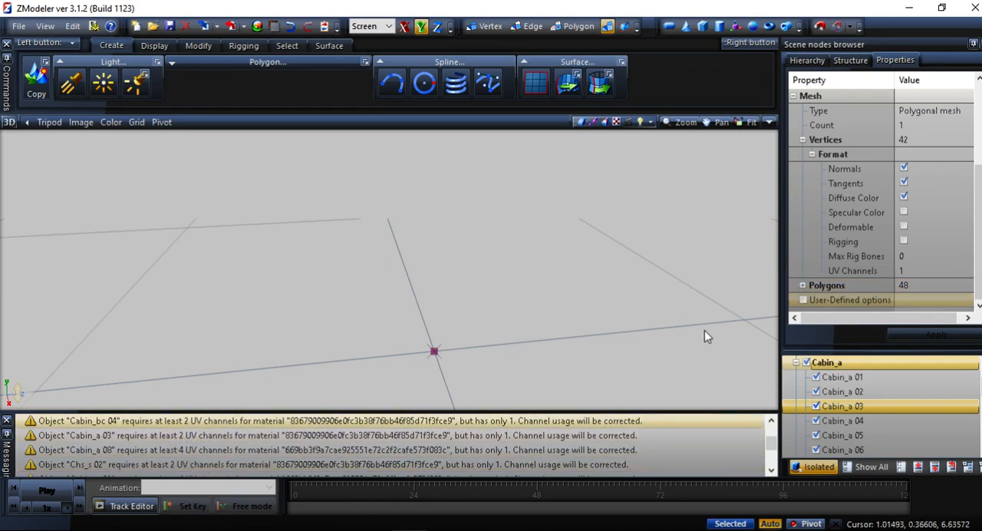
{"action": "left_click", "coordinate": [915, 267]}
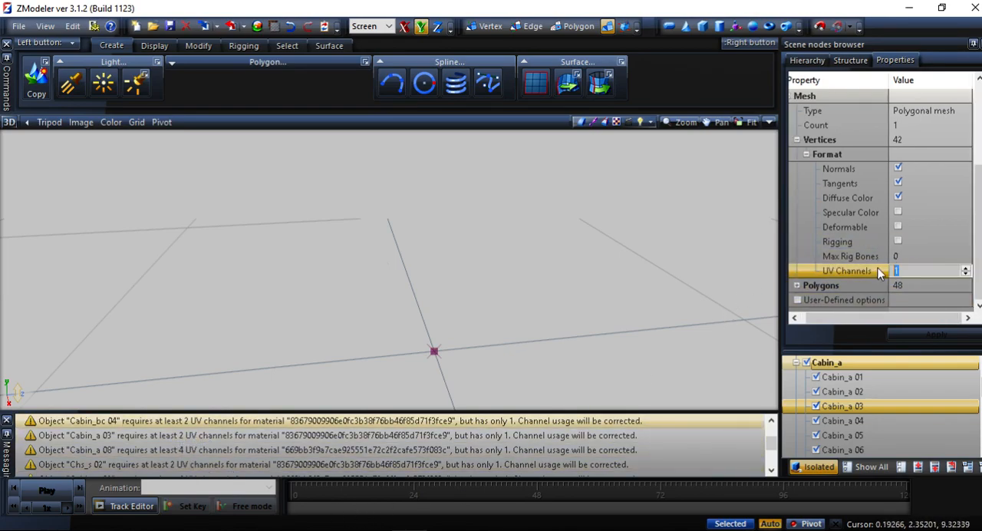
{"action": "left_click", "coordinate": [927, 289]}
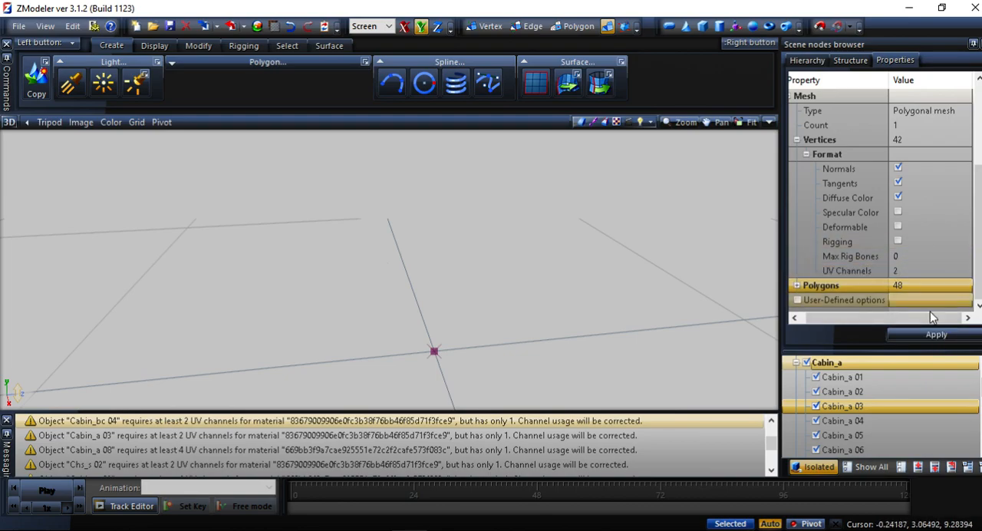
{"action": "left_click", "coordinate": [927, 333]}
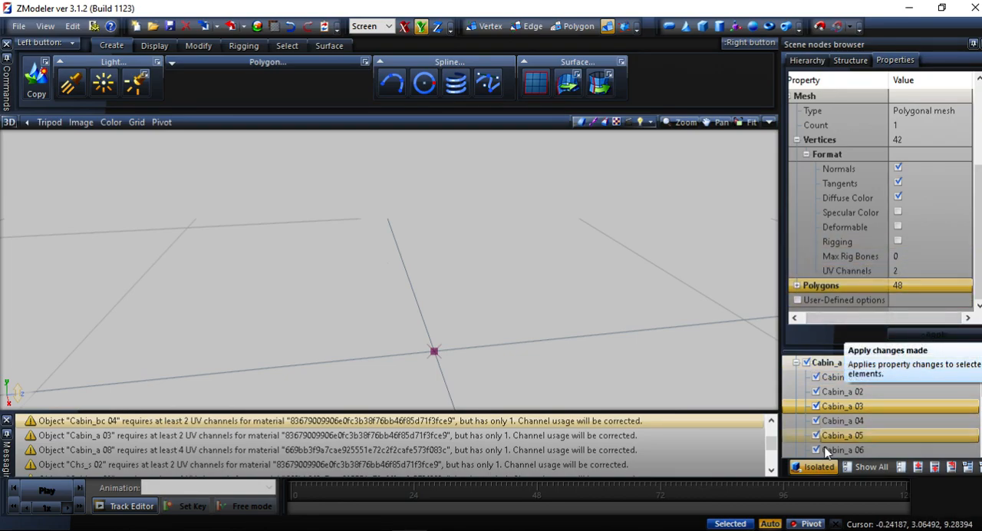
Select Cabin_a 08, set its UV channels to 4 and apply the change.
{"action": "scroll", "coordinate": [826, 453], "scroll_direction": "down", "scroll_amount": 1}
{"action": "left_click", "coordinate": [843, 434]}
{"action": "scroll", "coordinate": [919, 206], "scroll_direction": "down", "scroll_amount": 2}
{"action": "scroll", "coordinate": [919, 205], "scroll_direction": "down", "scroll_amount": 1}
{"action": "left_click", "coordinate": [894, 270]}
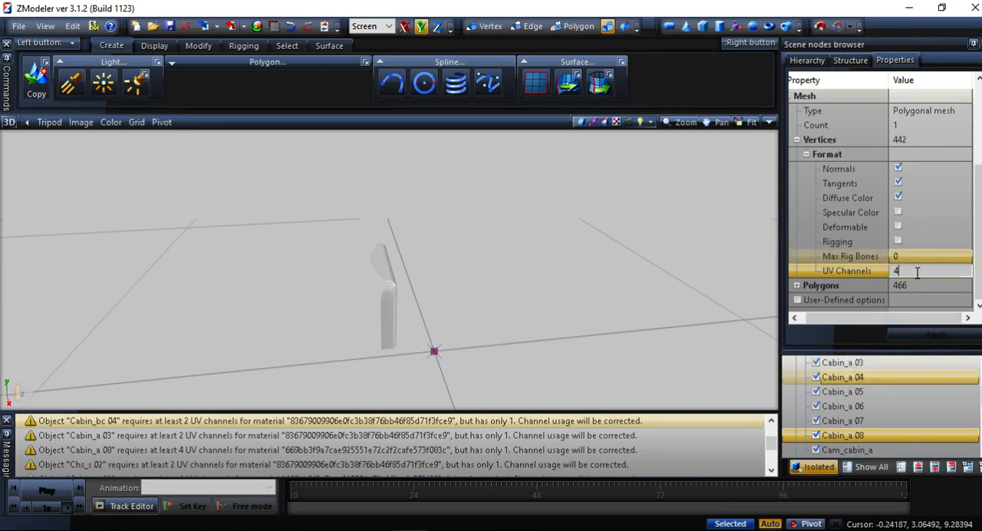
{"action": "left_click", "coordinate": [896, 257]}
{"action": "left_click", "coordinate": [912, 335]}
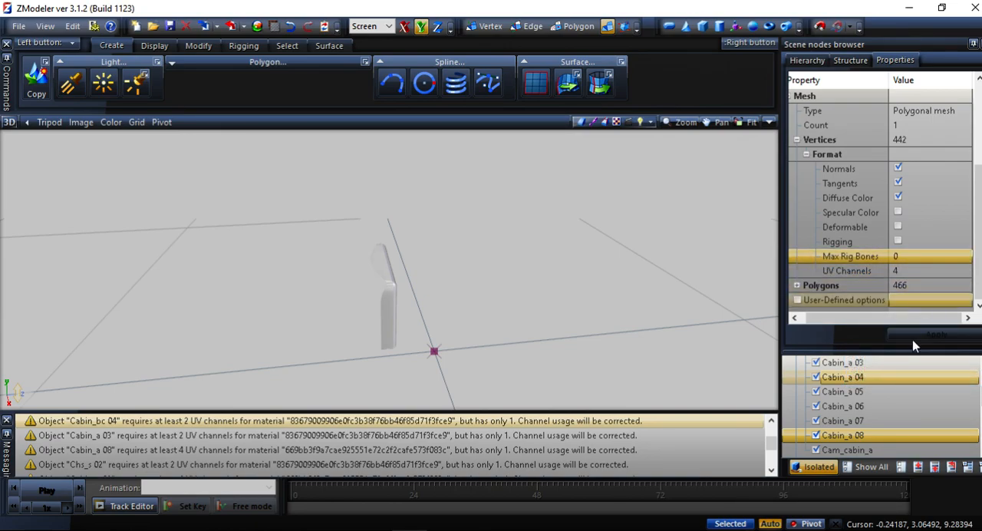
Select Chs_s 02 inside Chs_s, set its UV channels to 2 and apply the change.
{"action": "middle_click_drag", "start_coordinate": [751, 384], "coordinate": [694, 401]}
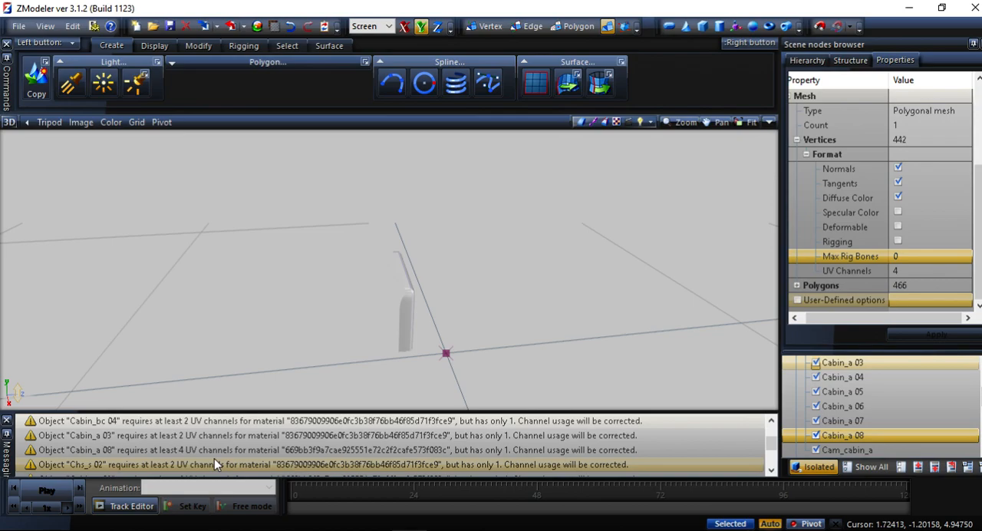
{"action": "scroll", "coordinate": [867, 414], "scroll_direction": "up", "scroll_amount": 2}
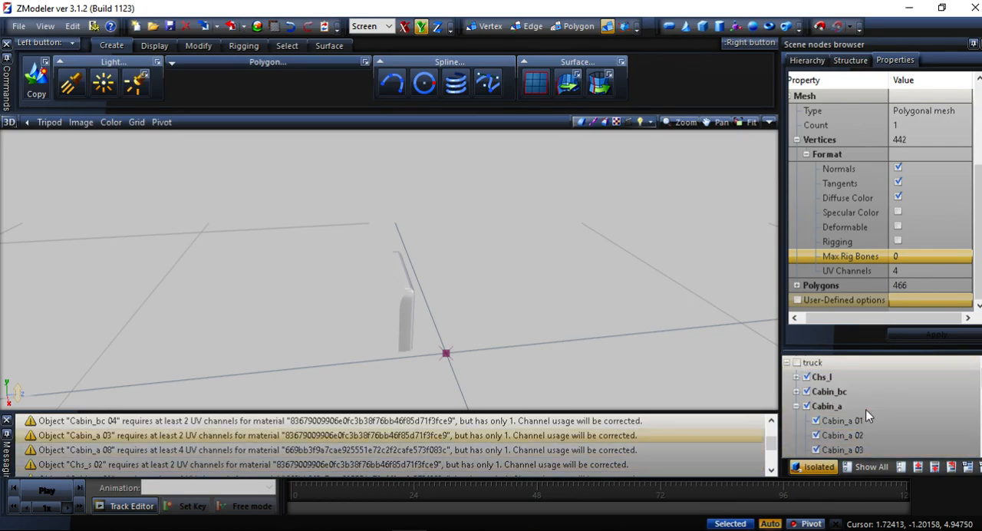
{"action": "left_click", "coordinate": [796, 406]}
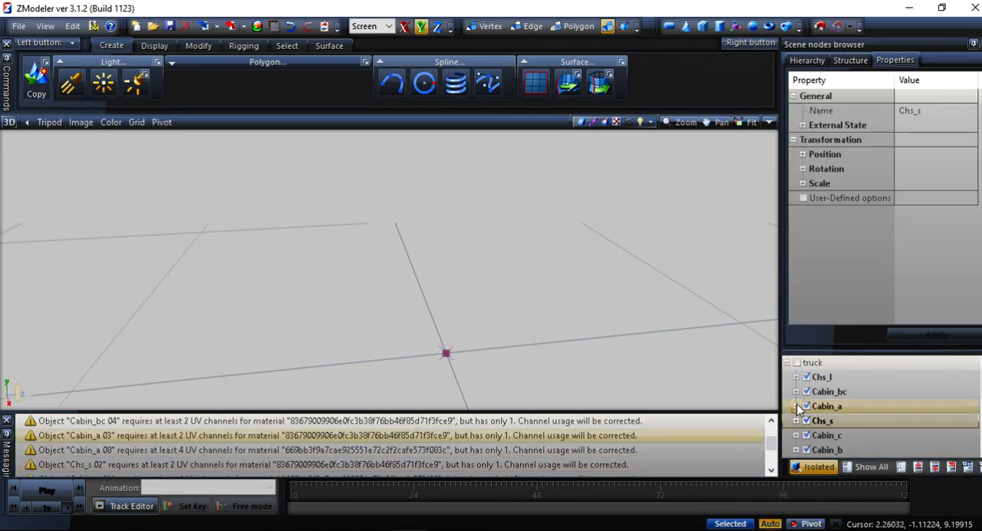
{"action": "scroll", "coordinate": [793, 422], "scroll_direction": "down", "scroll_amount": 4}
{"action": "scroll", "coordinate": [794, 422], "scroll_direction": "up", "scroll_amount": 3}
{"action": "scroll", "coordinate": [797, 399], "scroll_direction": "up", "scroll_amount": 2}
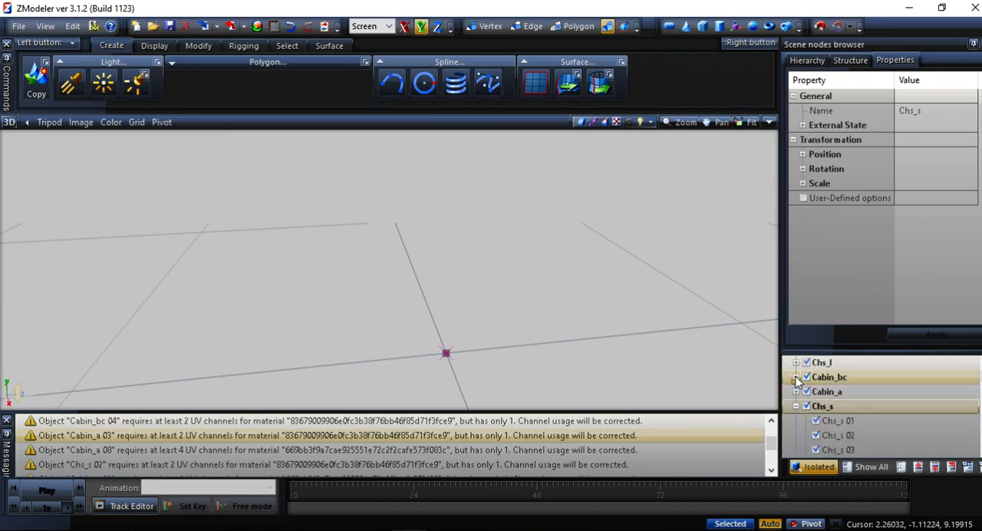
{"action": "left_click", "coordinate": [796, 405]}
{"action": "left_click", "coordinate": [827, 436]}
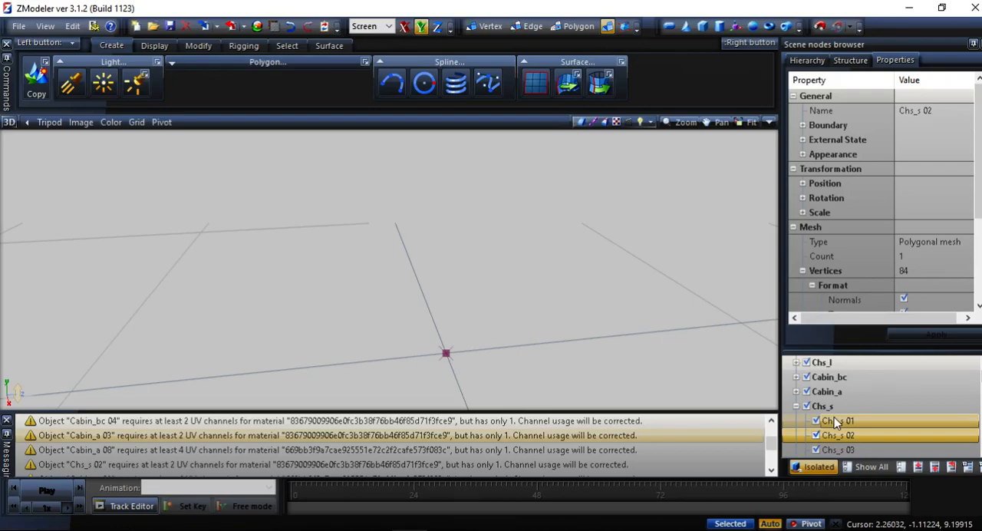
{"action": "scroll", "coordinate": [905, 222], "scroll_direction": "down", "scroll_amount": 3}
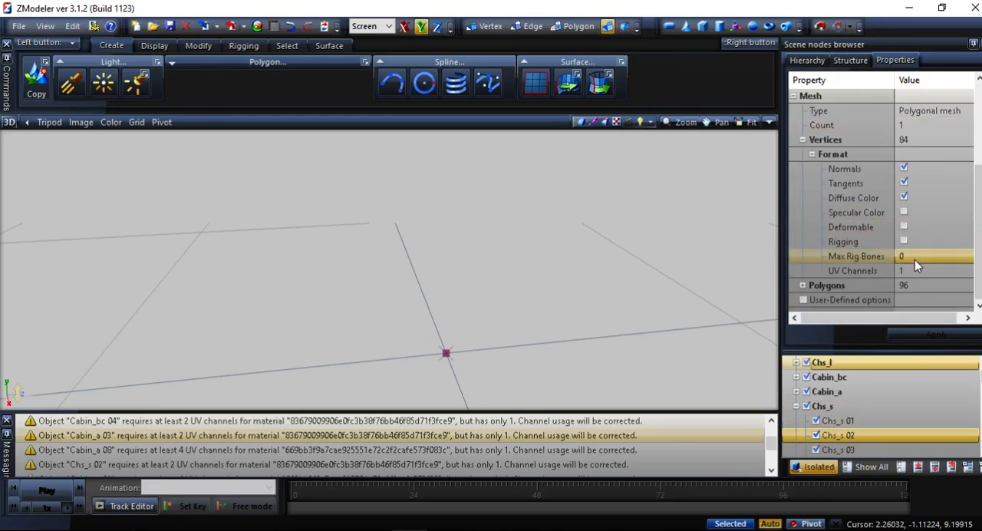
{"action": "left_click", "coordinate": [883, 270]}
{"action": "type", "text": "2"}
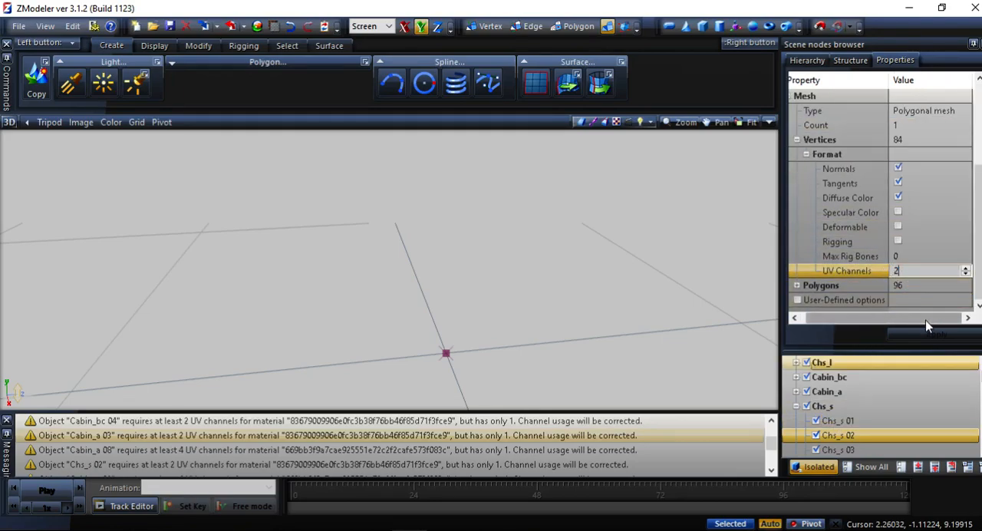
{"action": "left_click", "coordinate": [880, 274]}
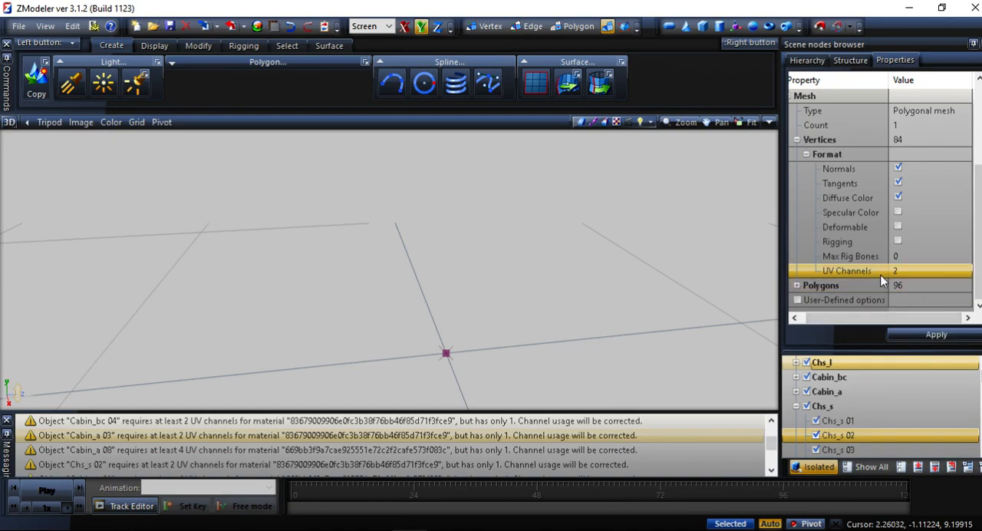
{"action": "left_click", "coordinate": [911, 332]}
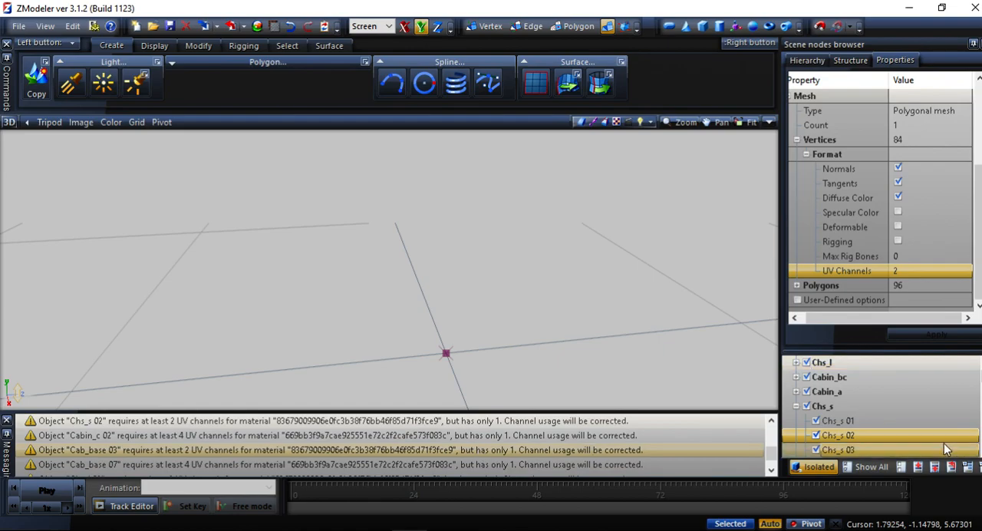
Select Cab_base 03 inside Cab_base, set its UV channels to 2 and apply the change.
{"action": "left_click", "coordinate": [796, 407]}
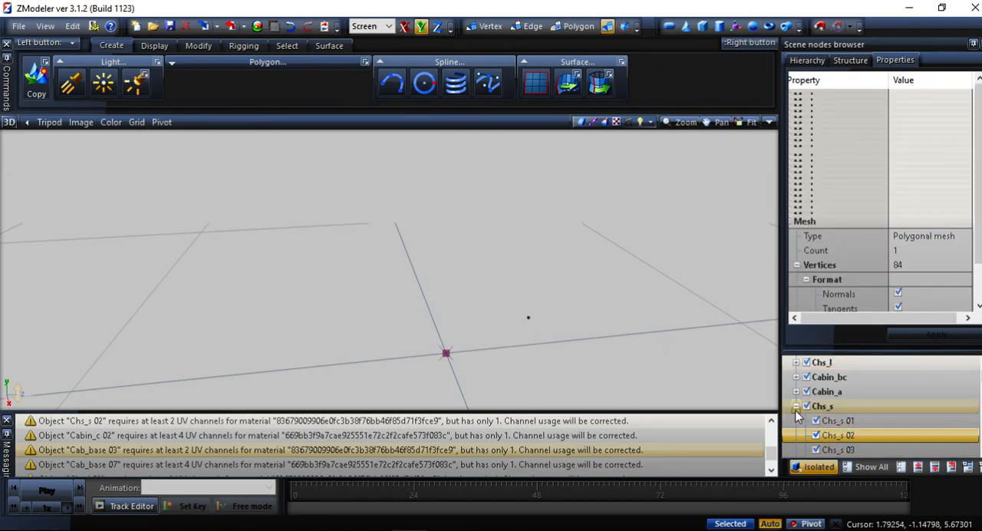
{"action": "left_click", "coordinate": [796, 409]}
{"action": "scroll", "coordinate": [796, 412], "scroll_direction": "down", "scroll_amount": 2}
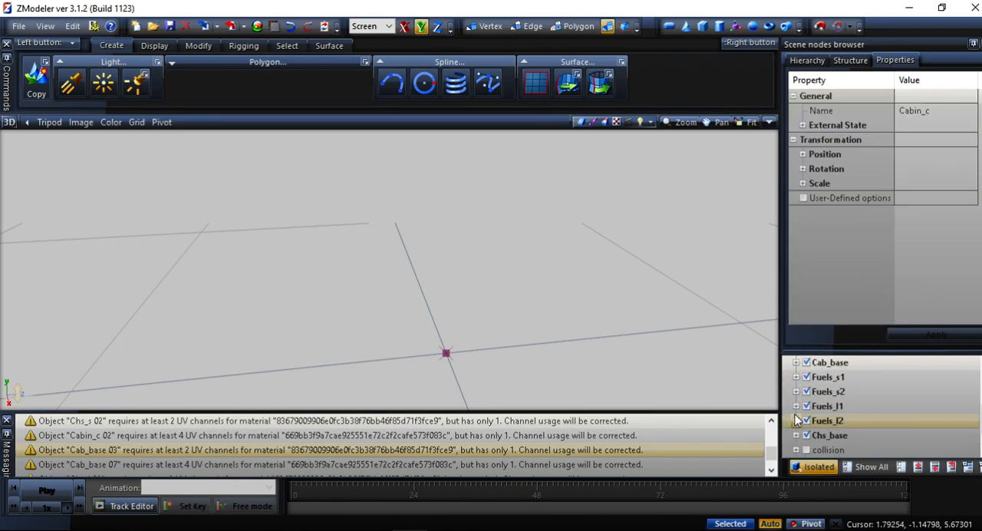
{"action": "left_click", "coordinate": [797, 364]}
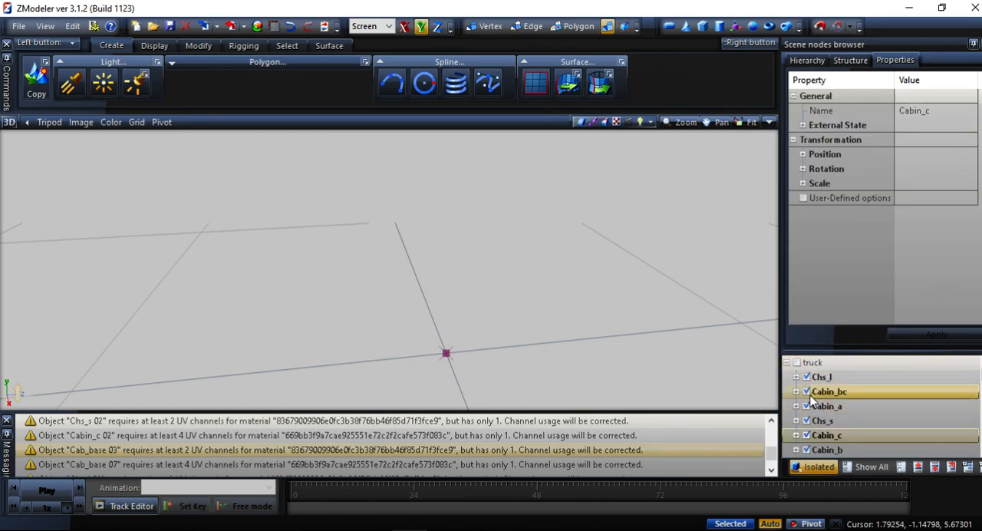
{"action": "scroll", "coordinate": [812, 396], "scroll_direction": "down", "scroll_amount": 2}
{"action": "scroll", "coordinate": [811, 403], "scroll_direction": "down", "scroll_amount": 1}
{"action": "left_click", "coordinate": [857, 375]}
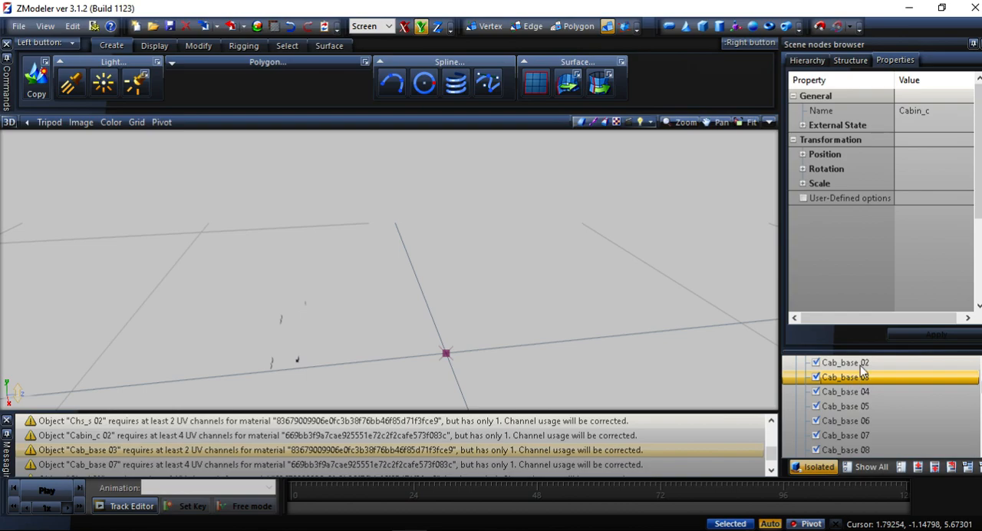
{"action": "scroll", "coordinate": [911, 280], "scroll_direction": "down", "scroll_amount": 3}
{"action": "left_click", "coordinate": [911, 281]}
{"action": "left_click", "coordinate": [894, 271]}
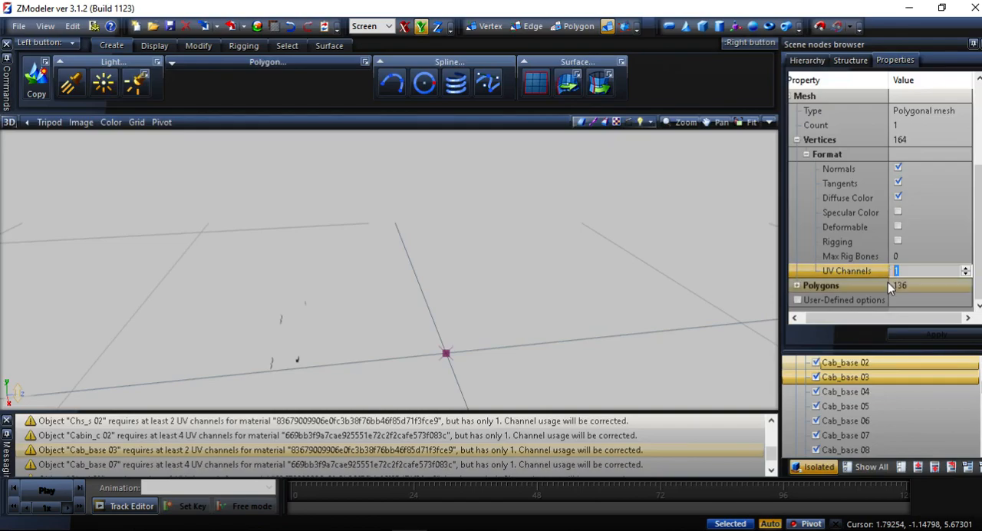
{"action": "type", "text": "2"}
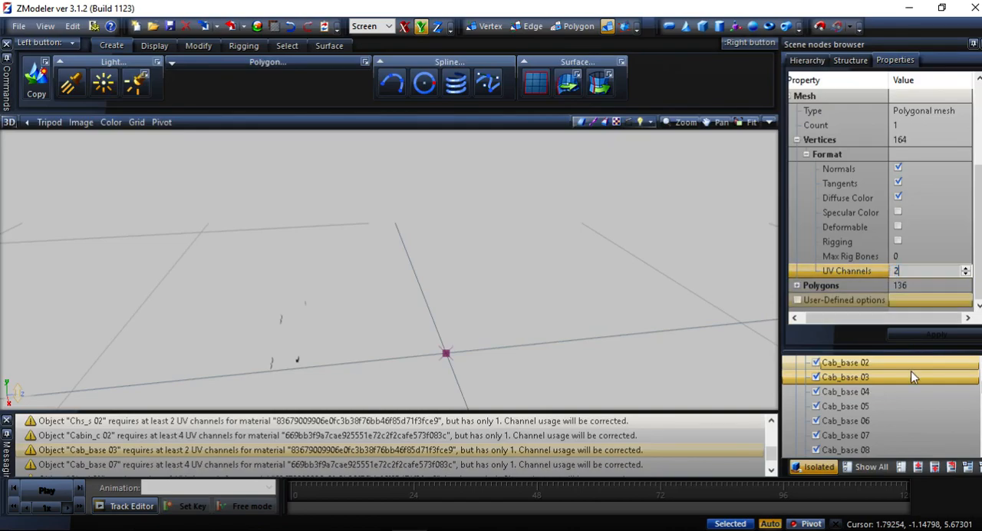
{"action": "left_click", "coordinate": [869, 272]}
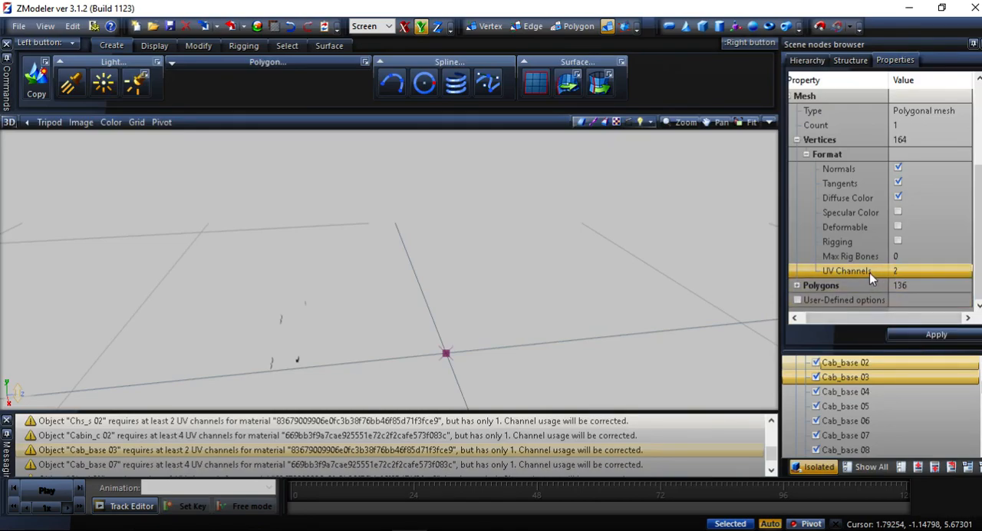
{"action": "left_click", "coordinate": [901, 335]}
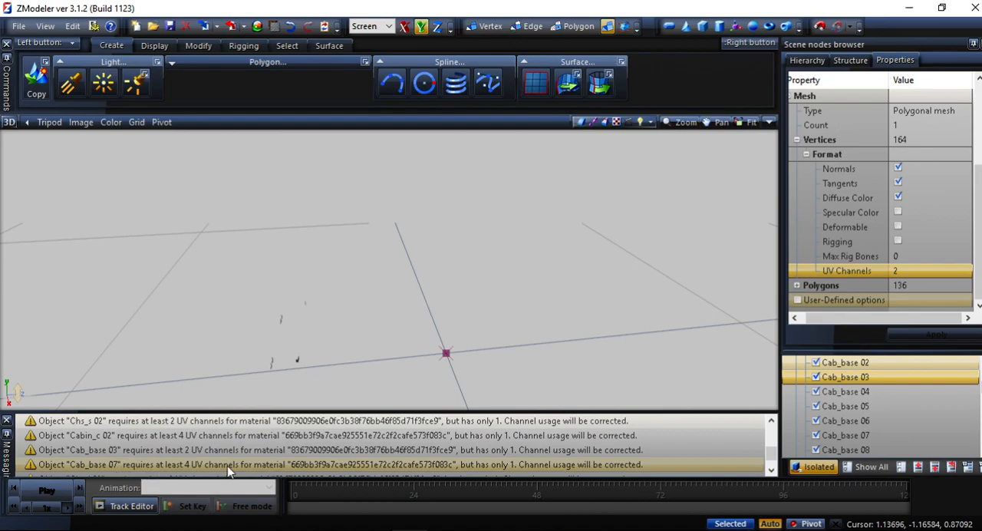
Select Cab_base 07, set its UV channels to 4 and apply the change.
{"action": "scroll", "coordinate": [899, 422], "scroll_direction": "down", "scroll_amount": 1}
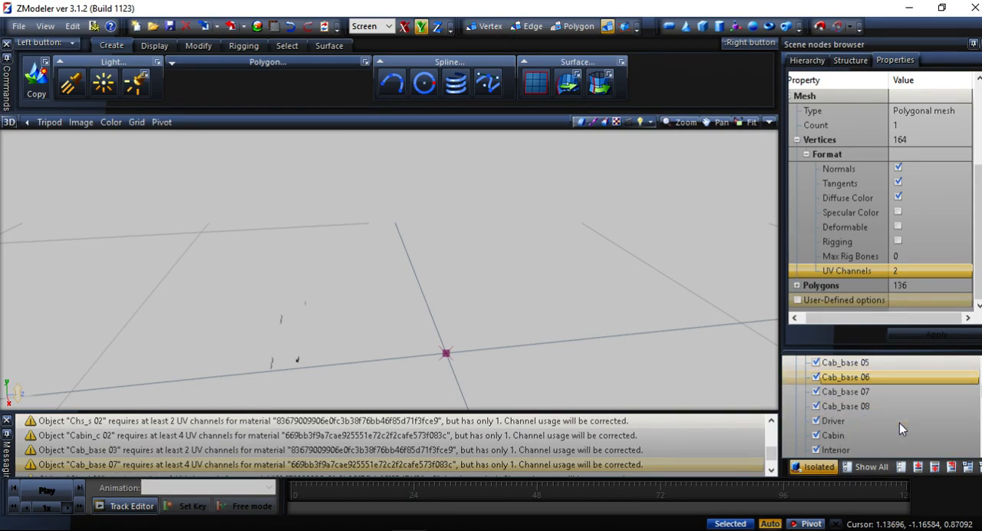
{"action": "left_click", "coordinate": [851, 393]}
{"action": "scroll", "coordinate": [899, 267], "scroll_direction": "down", "scroll_amount": 3}
{"action": "left_click", "coordinate": [899, 268]}
{"action": "type", "text": "4"}
{"action": "key", "text": "Return"}
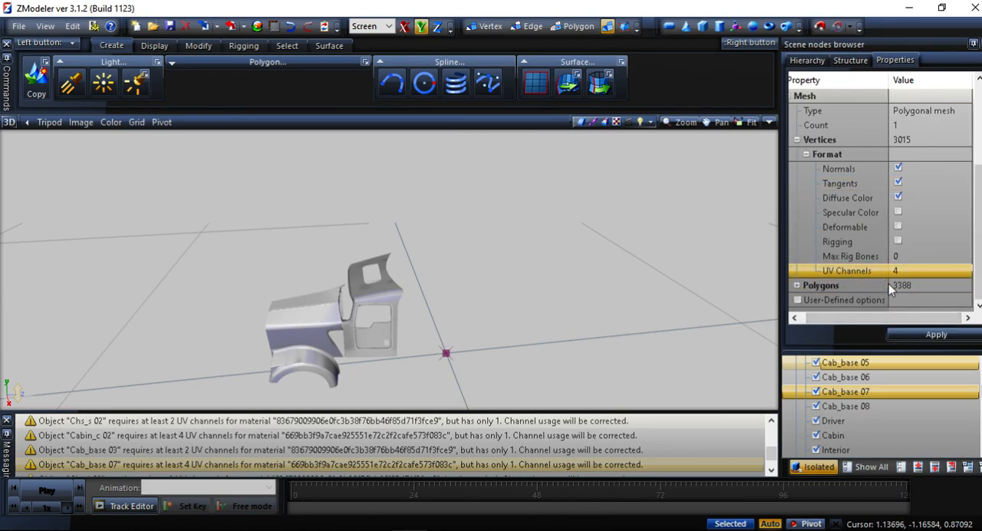
{"action": "left_click", "coordinate": [916, 334]}
Select Chs_l 02 inside Chs_l and bring up its vertex format properties.
{"action": "left_click", "coordinate": [200, 449]}
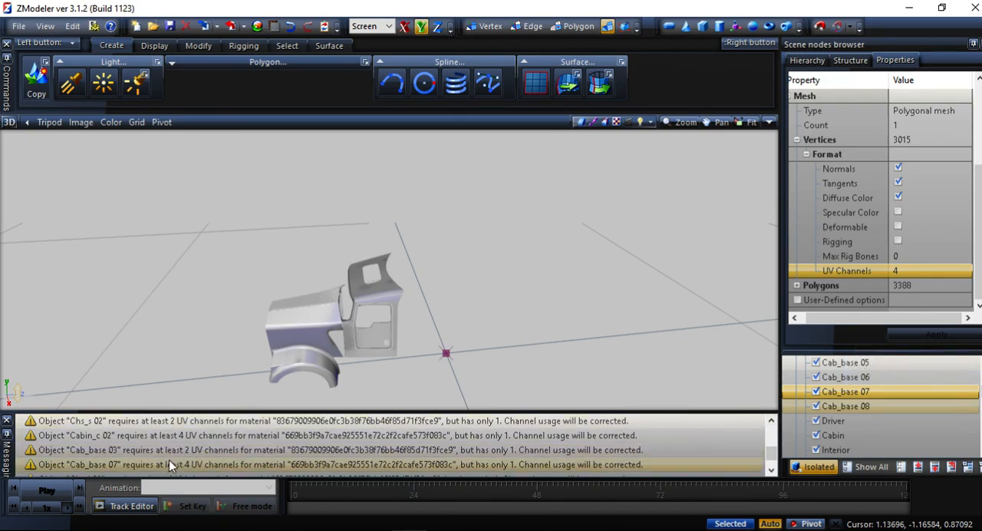
{"action": "scroll", "coordinate": [168, 462], "scroll_direction": "down", "scroll_amount": 1}
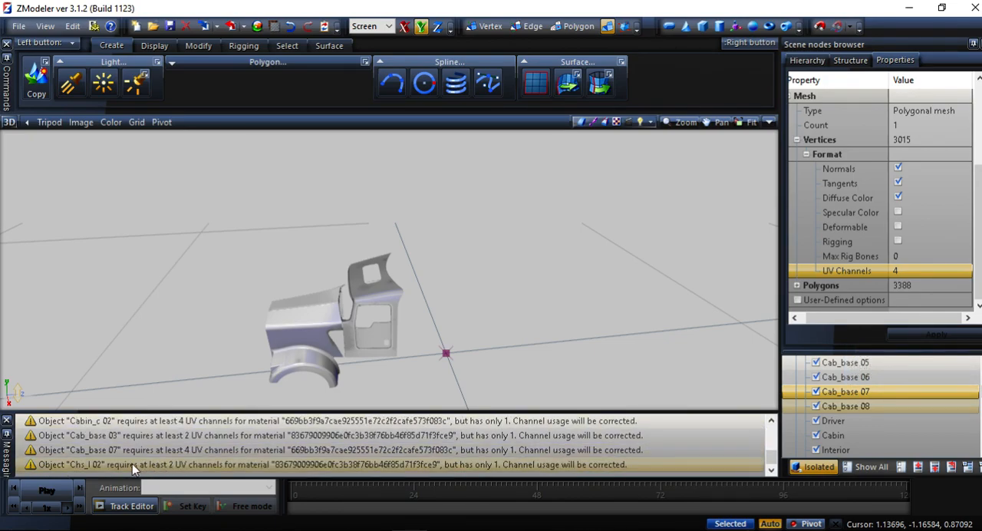
{"action": "scroll", "coordinate": [876, 393], "scroll_direction": "down", "scroll_amount": 5}
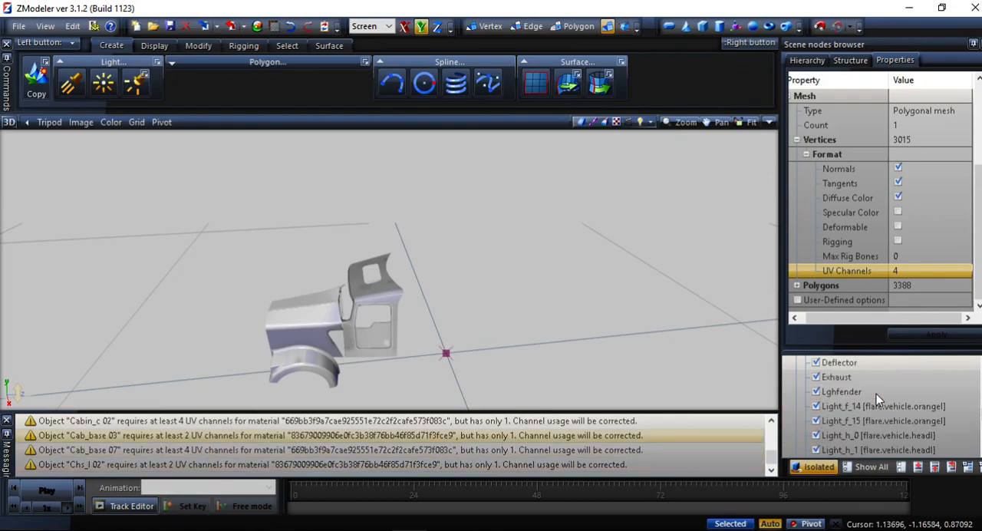
{"action": "scroll", "coordinate": [874, 393], "scroll_direction": "up", "scroll_amount": 10}
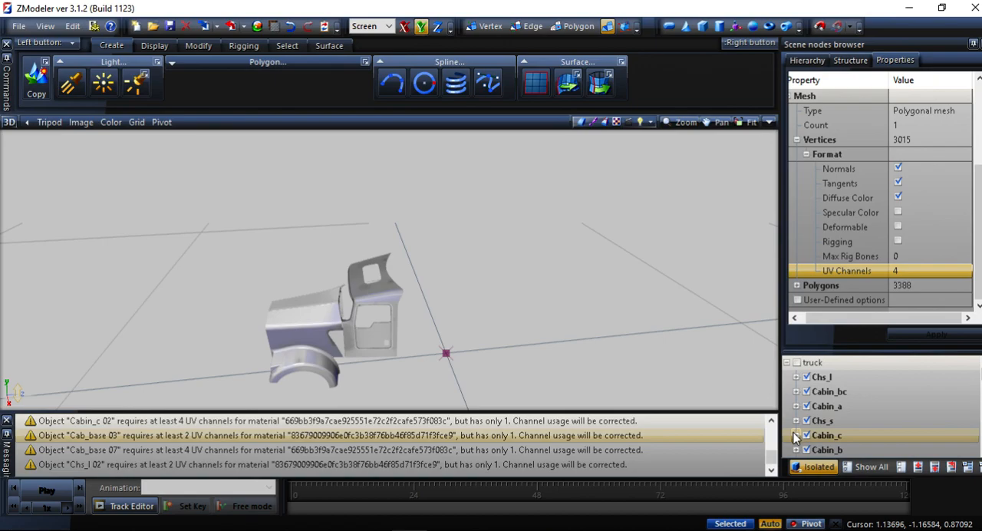
{"action": "left_click", "coordinate": [817, 376]}
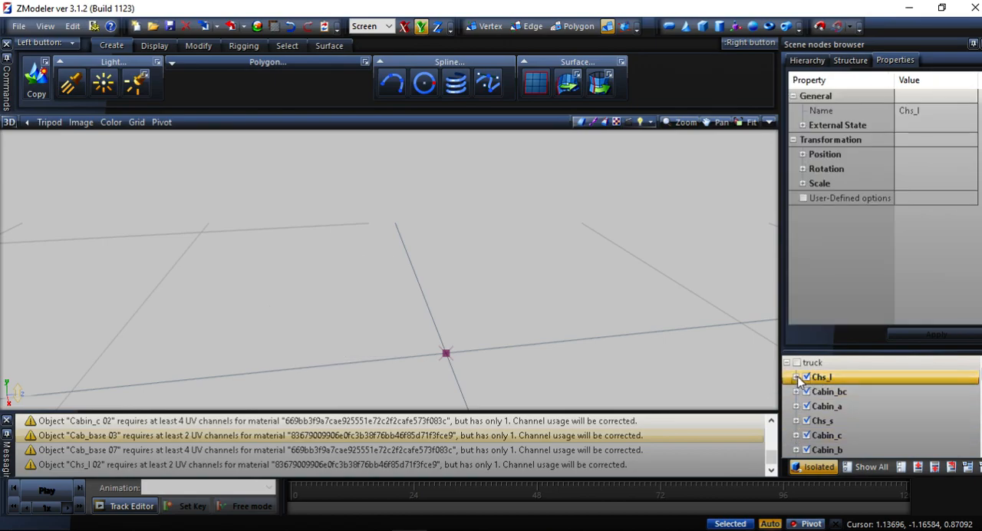
{"action": "left_click", "coordinate": [796, 377]}
{"action": "left_click", "coordinate": [832, 392]}
{"action": "scroll", "coordinate": [889, 254], "scroll_direction": "down", "scroll_amount": 3}
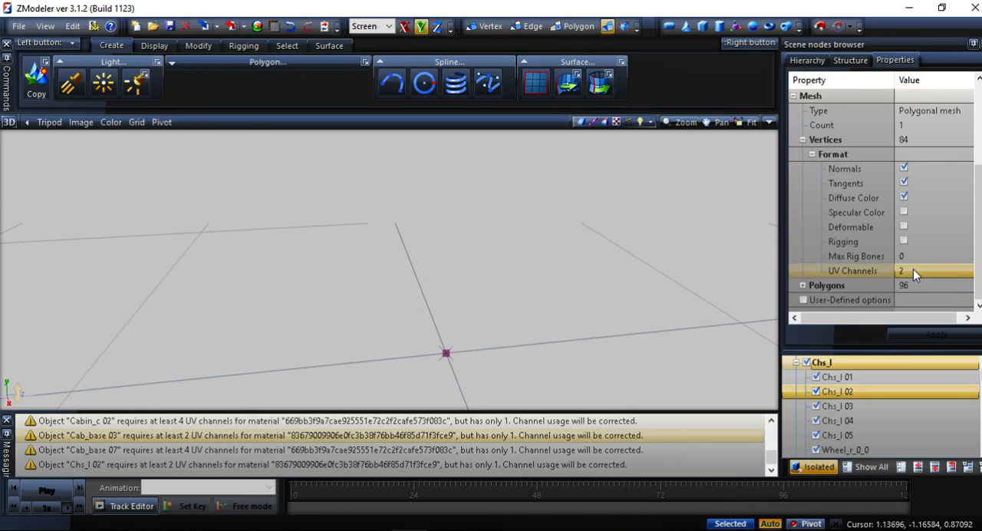
{"action": "left_click", "coordinate": [912, 269]}
{"action": "type", "text": "4"}
{"action": "scroll", "coordinate": [406, 387], "scroll_direction": "down", "scroll_amount": 2}
{"action": "left_click", "coordinate": [371, 439]}
{"action": "scroll", "coordinate": [460, 450], "scroll_direction": "up", "scroll_amount": 4}
{"action": "scroll", "coordinate": [460, 451], "scroll_direction": "down", "scroll_amount": 4}
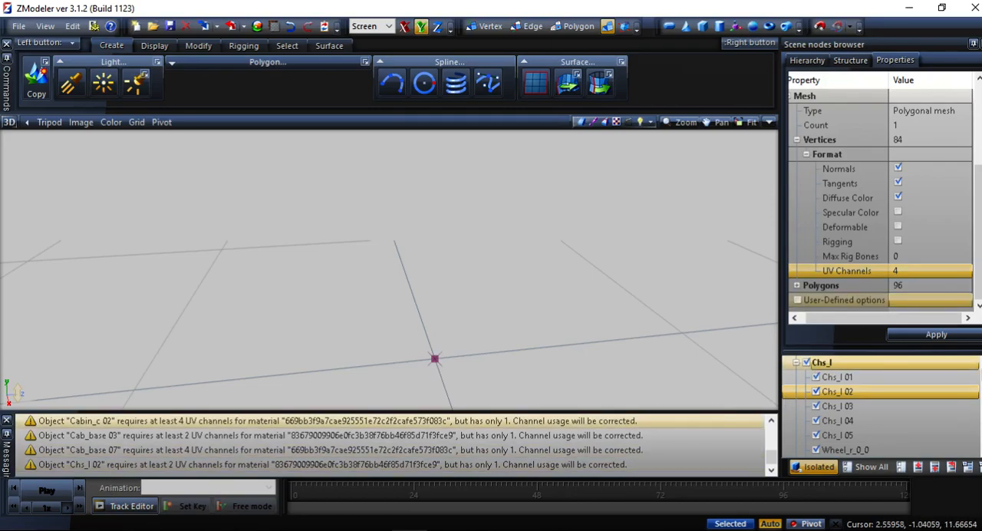
Set the UV channels of Chs_l 02 to 2 and apply the change.
{"action": "left_click", "coordinate": [914, 270]}
{"action": "type", "text": "2"}
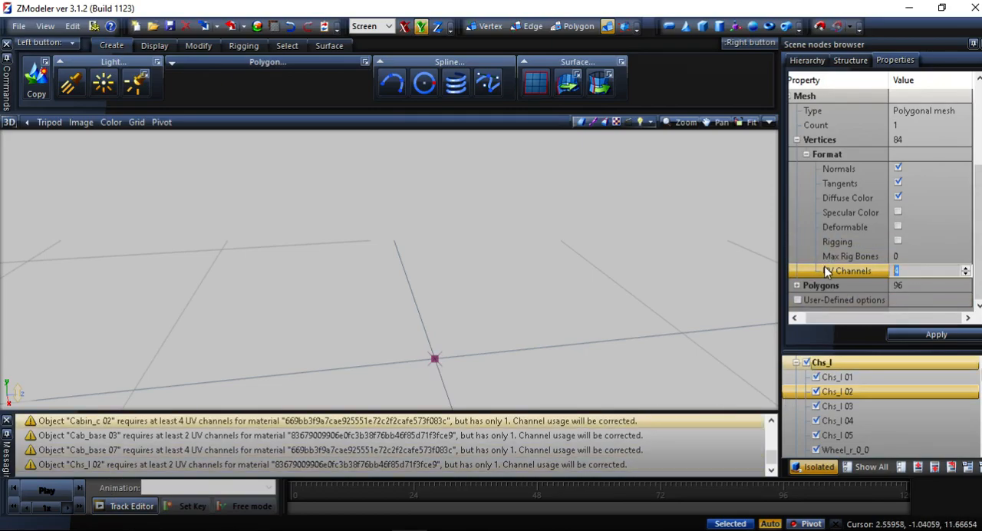
{"action": "key", "text": "Return"}
{"action": "left_click", "coordinate": [953, 336]}
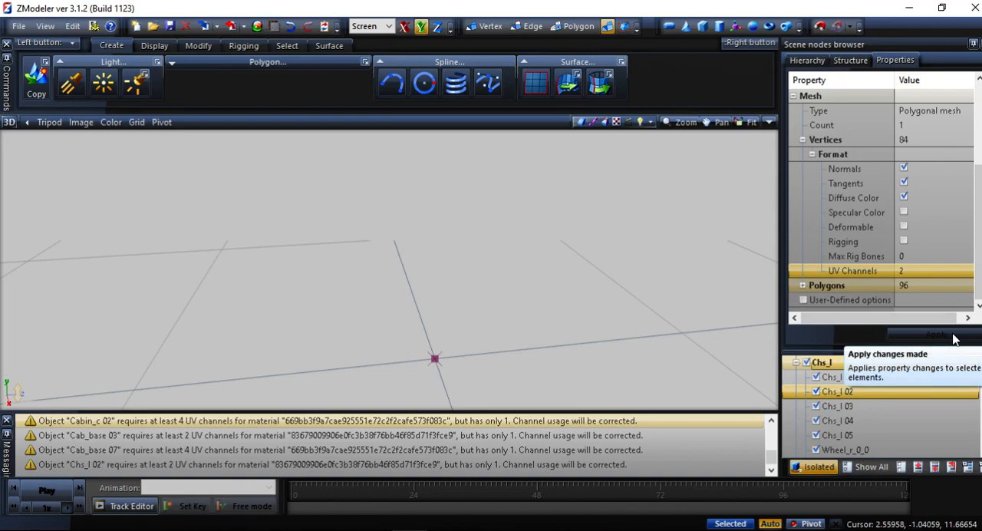
Clear the export message log and turn off isolation to show the whole truck.
{"action": "right_click", "coordinate": [513, 461]}
{"action": "left_click", "coordinate": [548, 469]}
{"action": "left_click", "coordinate": [871, 466]}
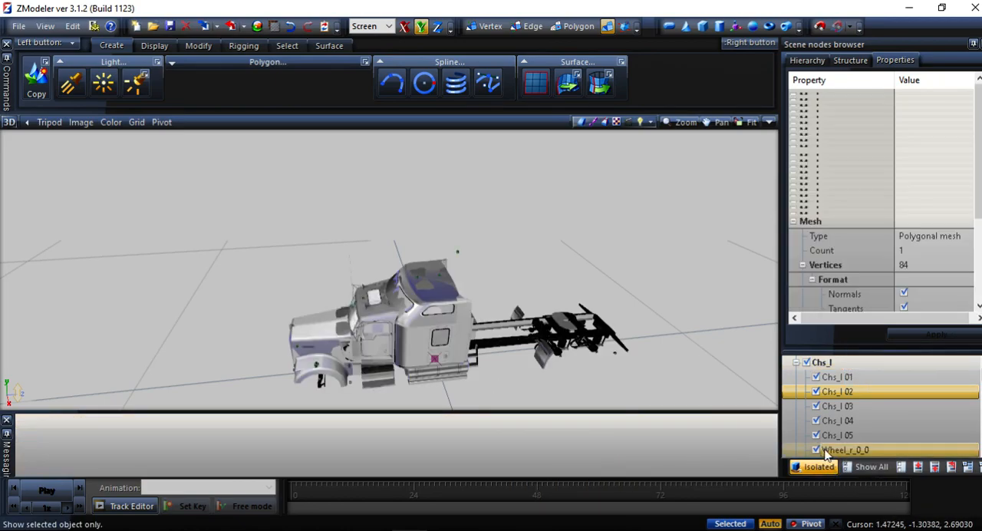
Export the model again as truck.pmd in the kenworth_w900 folder, replacing the existing file.
{"action": "left_click", "coordinate": [18, 26]}
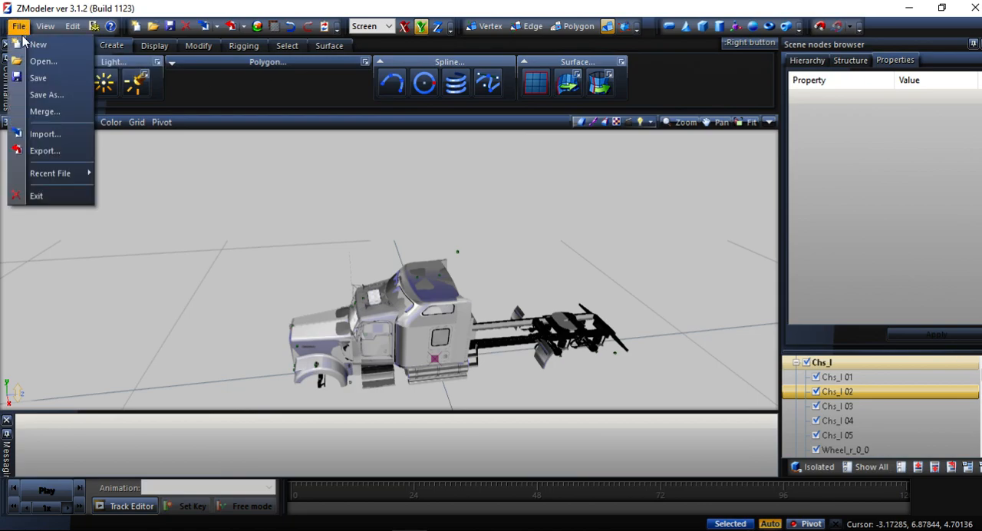
{"action": "left_click", "coordinate": [44, 150]}
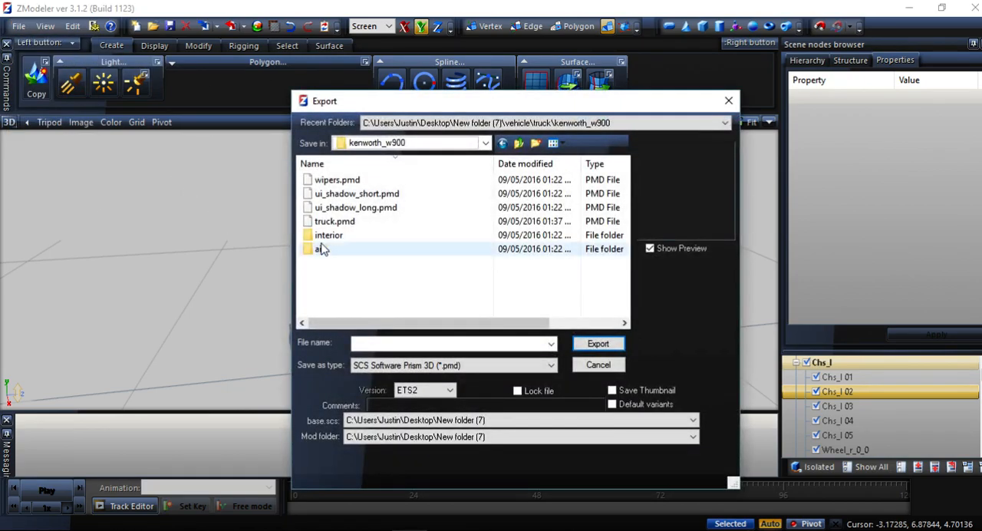
{"action": "left_click", "coordinate": [356, 222]}
{"action": "left_click", "coordinate": [598, 343]}
{"action": "left_click", "coordinate": [529, 276]}
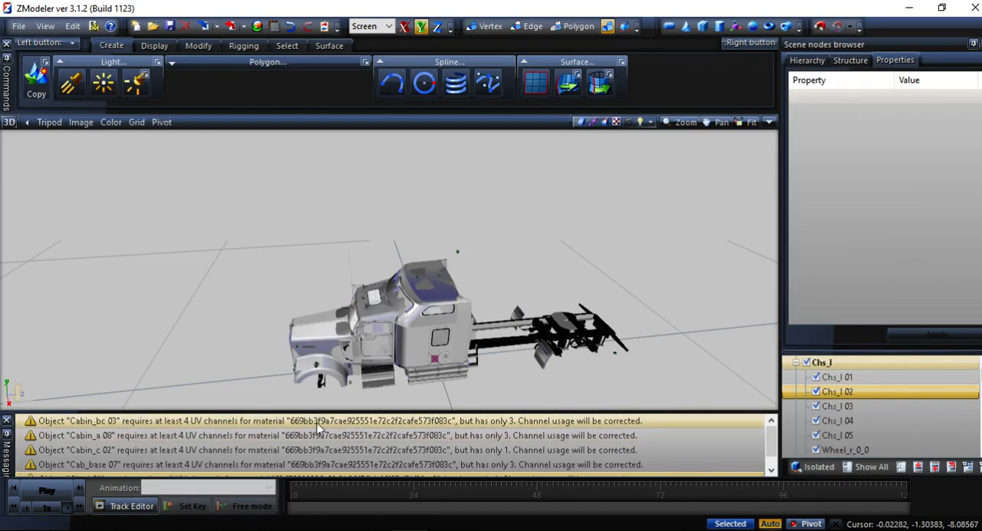
Isolate Cabin_bc 03, named in the export warnings, and examine its vertex format properties.
{"action": "scroll", "coordinate": [832, 405], "scroll_direction": "down", "scroll_amount": 5}
{"action": "scroll", "coordinate": [831, 403], "scroll_direction": "up", "scroll_amount": 5}
{"action": "left_click", "coordinate": [797, 377]}
{"action": "left_click", "coordinate": [797, 377]}
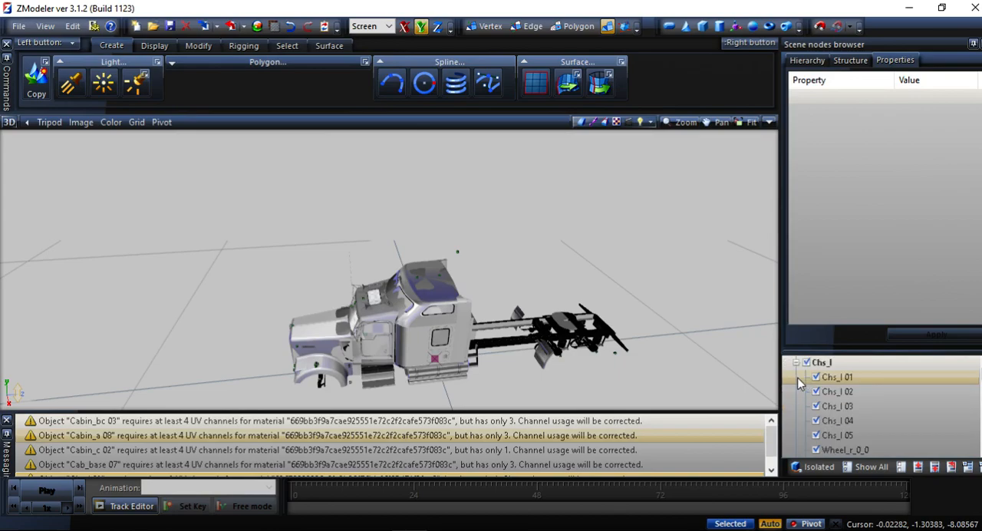
{"action": "left_click", "coordinate": [796, 362]}
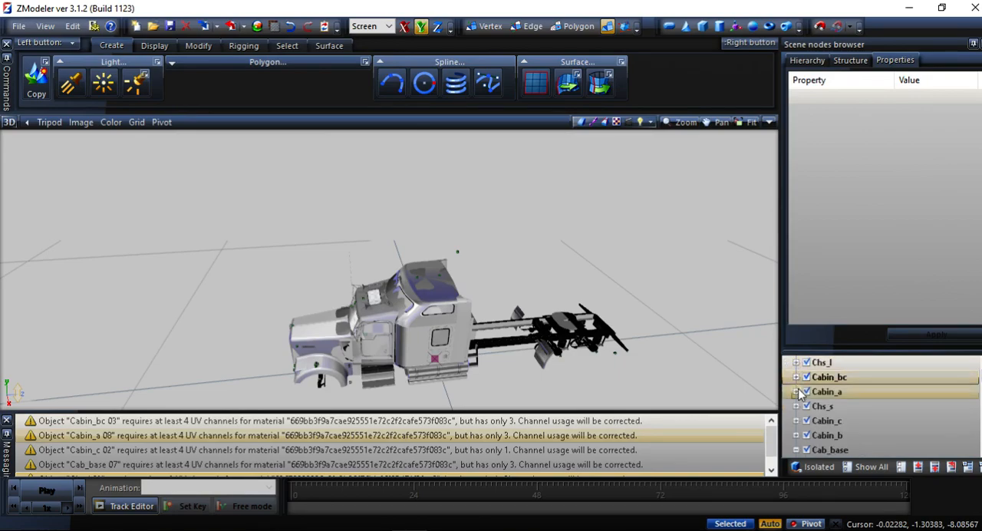
{"action": "left_click", "coordinate": [796, 376]}
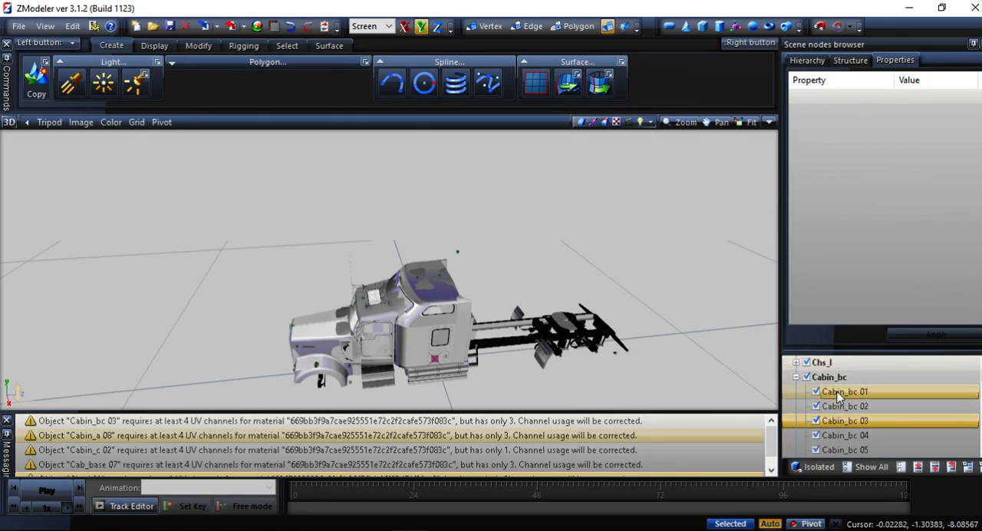
{"action": "left_click", "coordinate": [813, 466]}
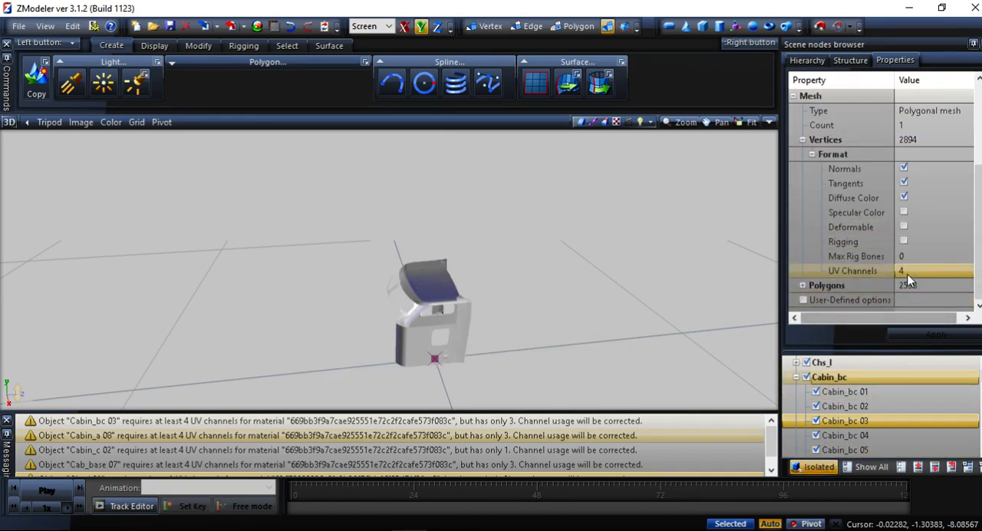
Switch to File Explorer and open the def/vehicle/truck/kenworth.w900/accessory/exhaust folder.
{"action": "left_click", "coordinate": [908, 7]}
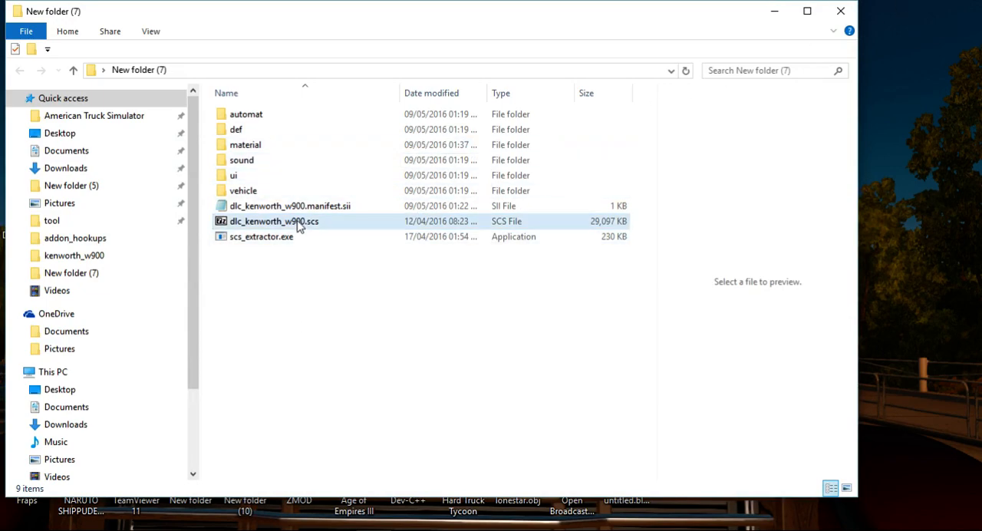
{"action": "double_click", "coordinate": [259, 131]}
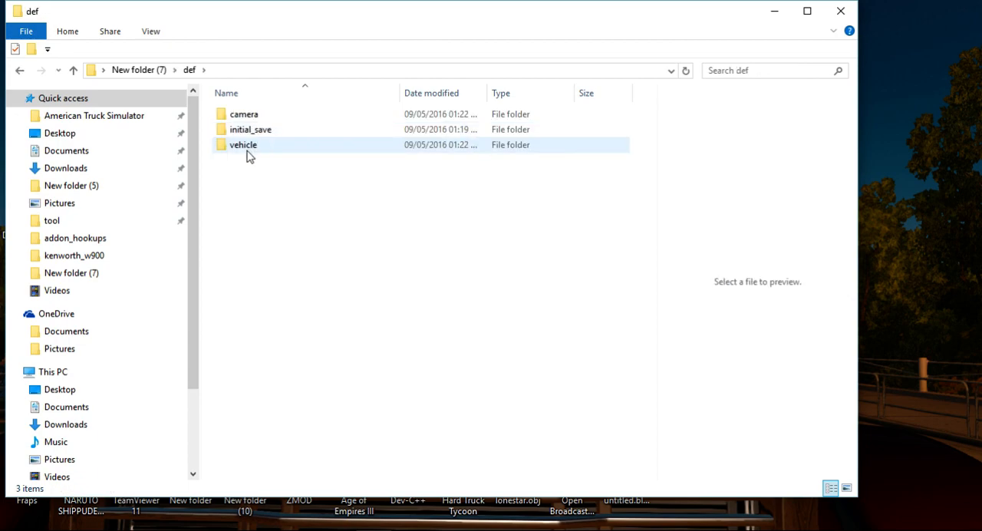
{"action": "double_click", "coordinate": [247, 146]}
{"action": "double_click", "coordinate": [247, 117]}
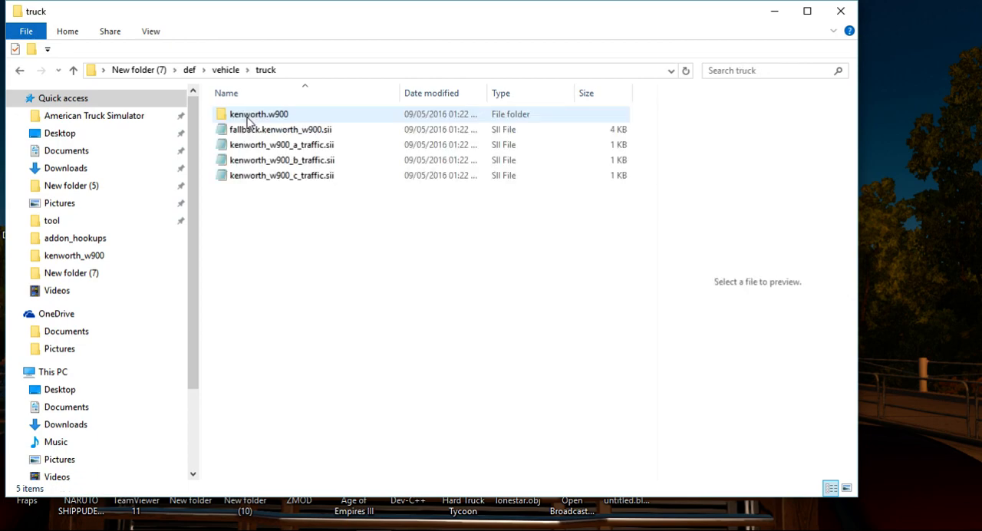
{"action": "double_click", "coordinate": [247, 116]}
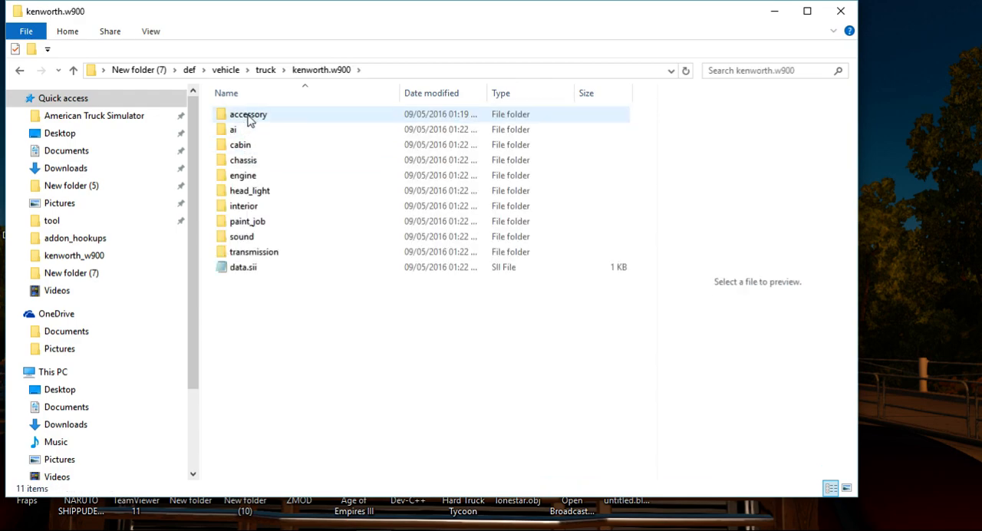
{"action": "double_click", "coordinate": [248, 117]}
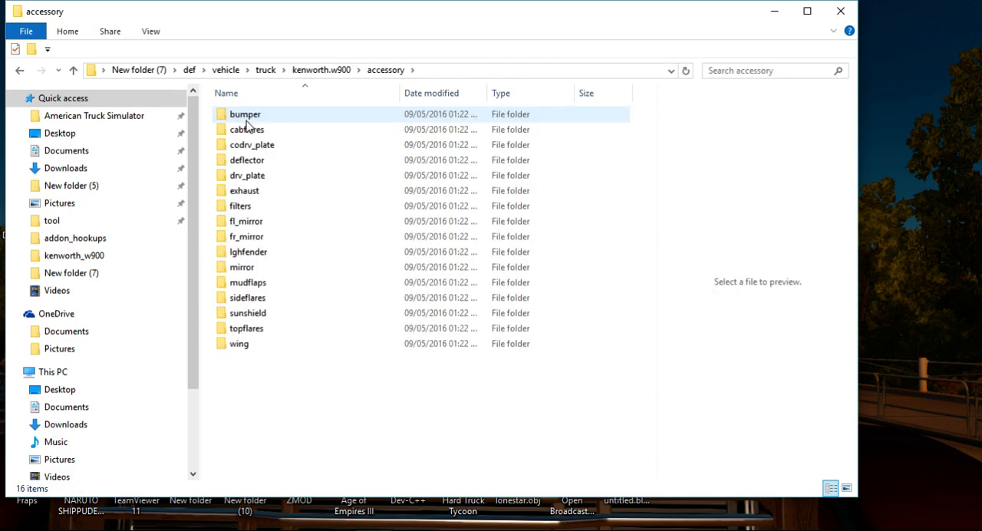
{"action": "double_click", "coordinate": [245, 192]}
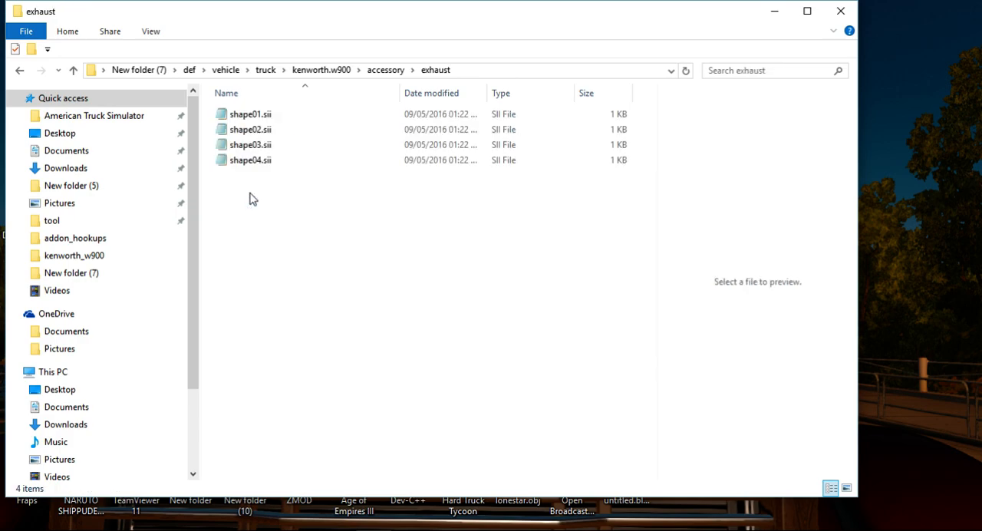
Open the exhaust accessory file shape01.sii in Notepad++ for editing.
{"action": "right_click", "coordinate": [252, 121]}
{"action": "right_click", "coordinate": [247, 121]}
{"action": "right_click", "coordinate": [242, 120]}
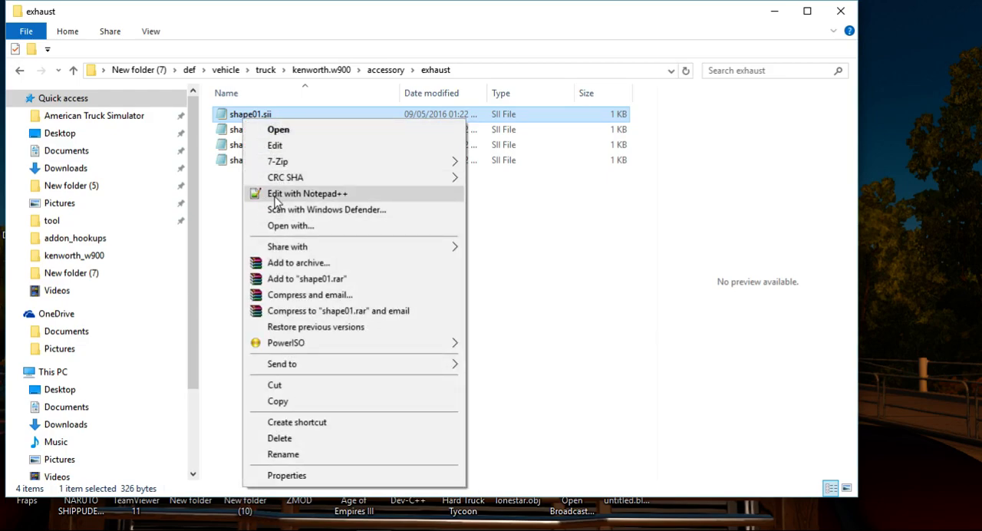
{"action": "left_click", "coordinate": [277, 195]}
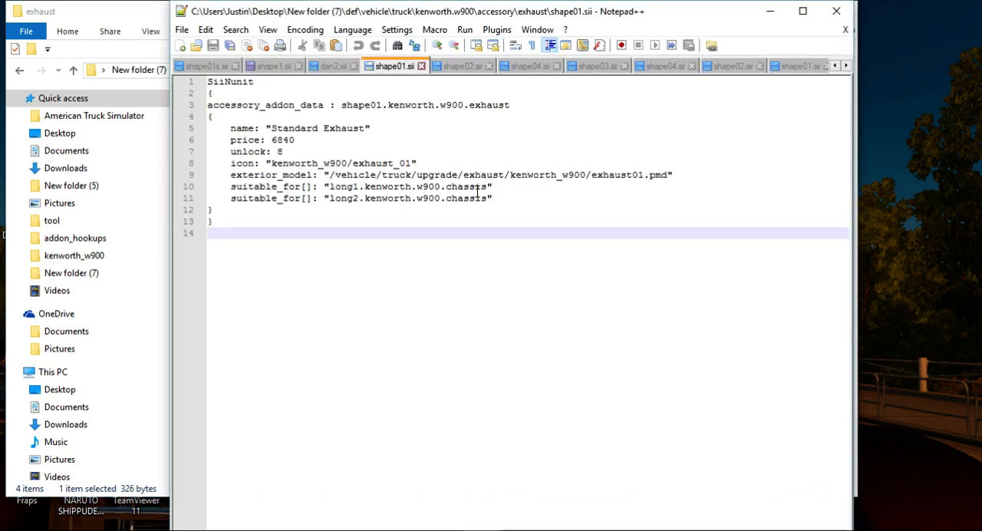
Add two copies of the suitable_for[] line for long2.kenworth.w900.chassis directly below the original.
{"action": "left_click_drag", "start_coordinate": [493, 198], "coordinate": [230, 198]}
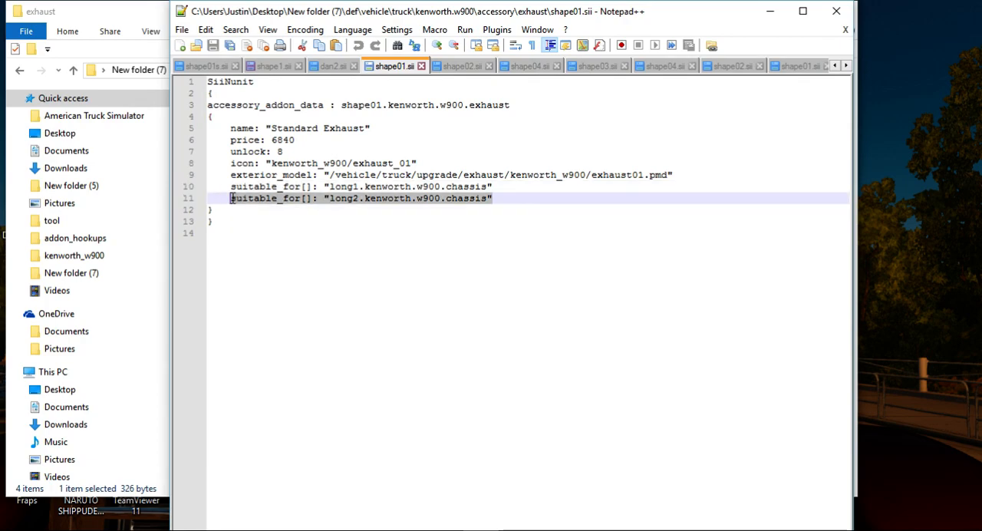
{"action": "right_click", "coordinate": [233, 201]}
{"action": "left_click", "coordinate": [263, 221]}
{"action": "left_click", "coordinate": [499, 198]}
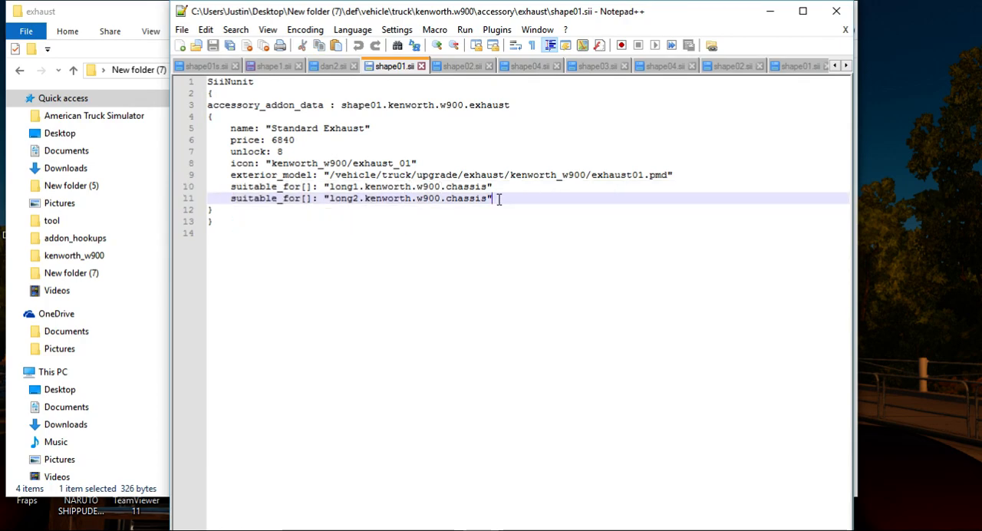
{"action": "key", "text": "Return"}
{"action": "key", "text": "ctrl+v"}
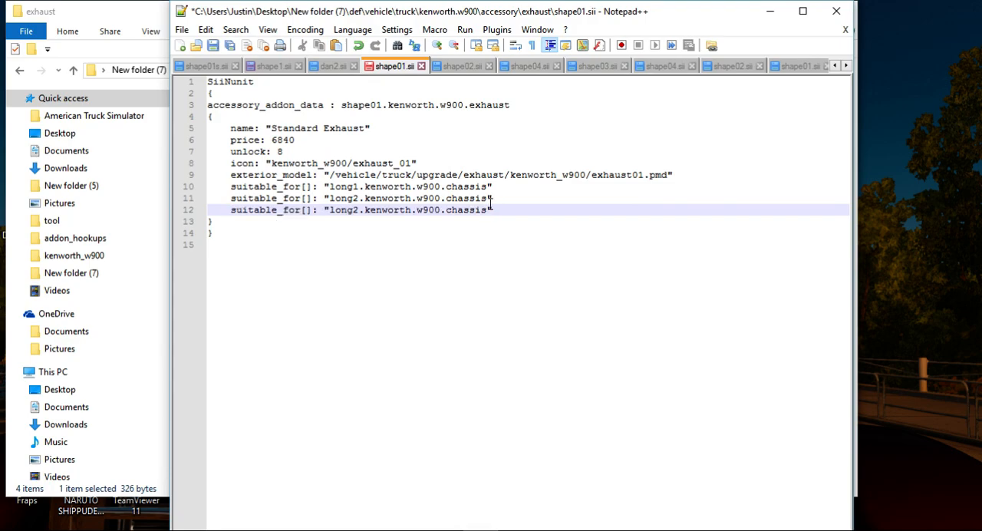
{"action": "key", "text": "Return"}
{"action": "key", "text": "ctrl+v"}
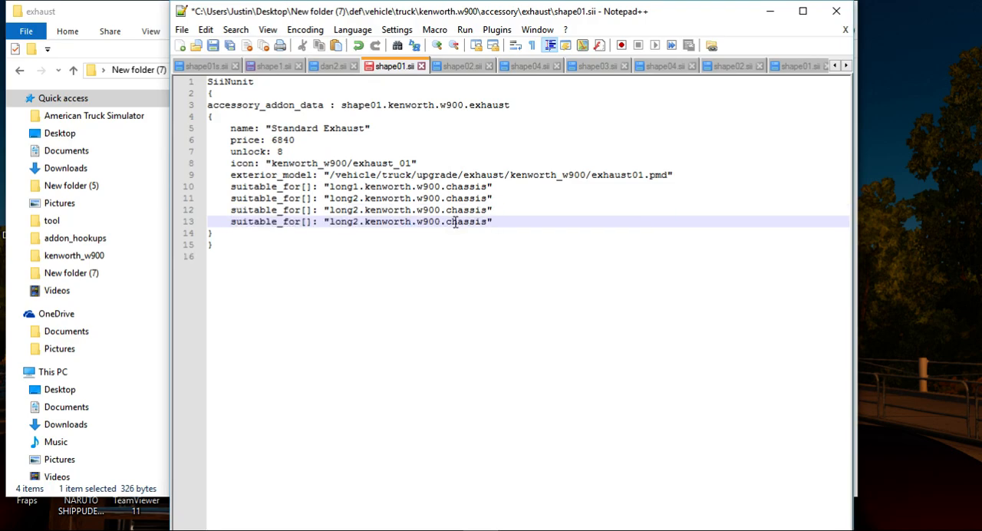
Change the two duplicated suitable_for[] entries to long3.kenworth.w900.chassis and long4.kenworth.w900.chassis.
{"action": "left_click", "coordinate": [355, 211]}
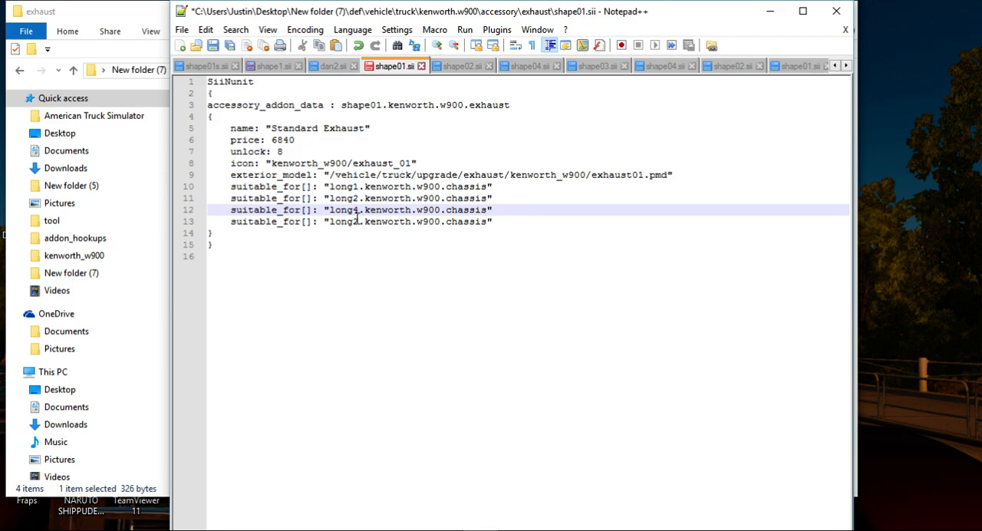
{"action": "left_click", "coordinate": [355, 222]}
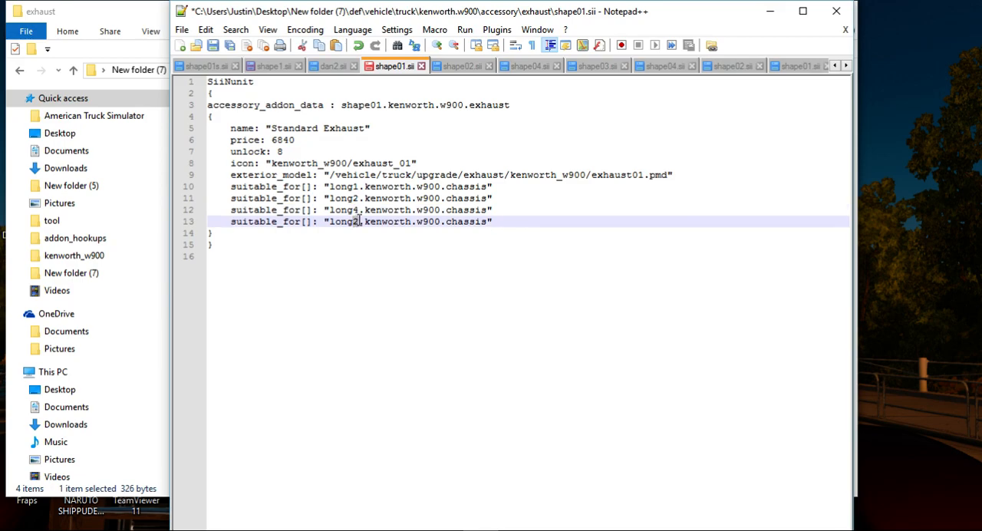
{"action": "left_click", "coordinate": [360, 210]}
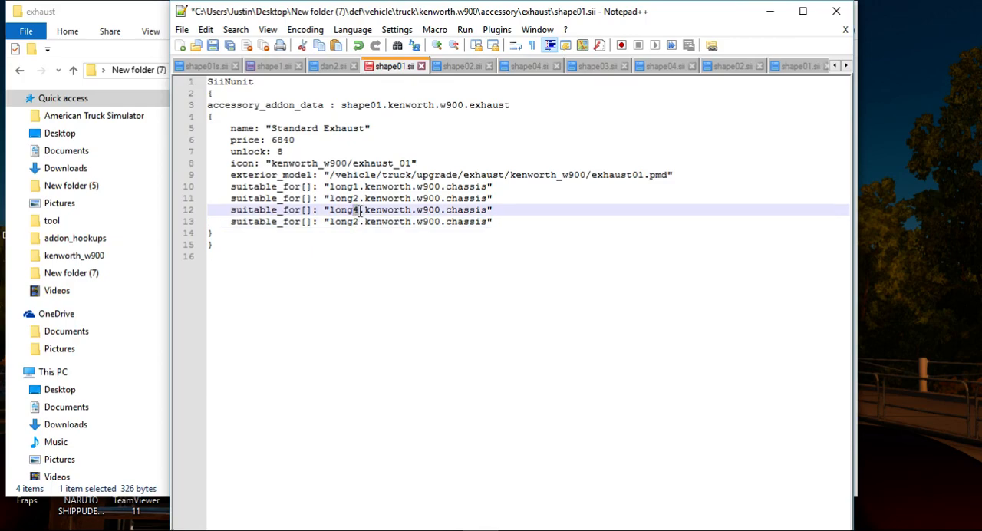
{"action": "left_click", "coordinate": [355, 221]}
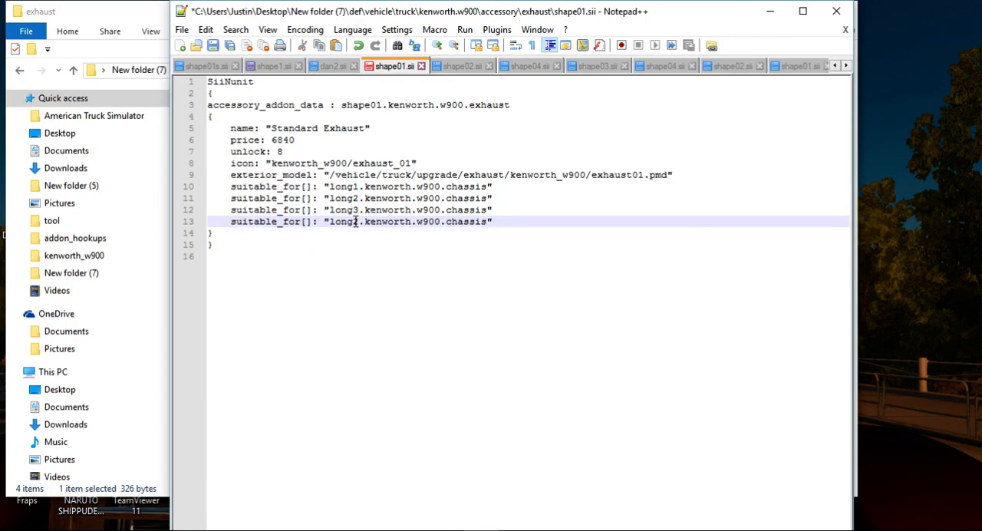
{"action": "type", "text": "4"}
Copy the long3 and long4 suitable_for[] lines, then save shape01.sii and close Notepad++.
{"action": "left_click_drag", "start_coordinate": [230, 210], "coordinate": [502, 220]}
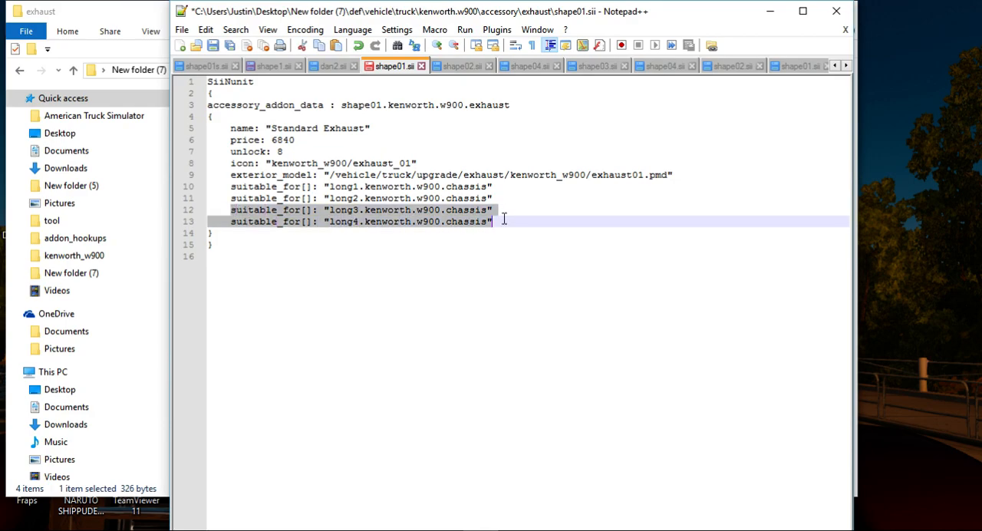
{"action": "right_click", "coordinate": [490, 221]}
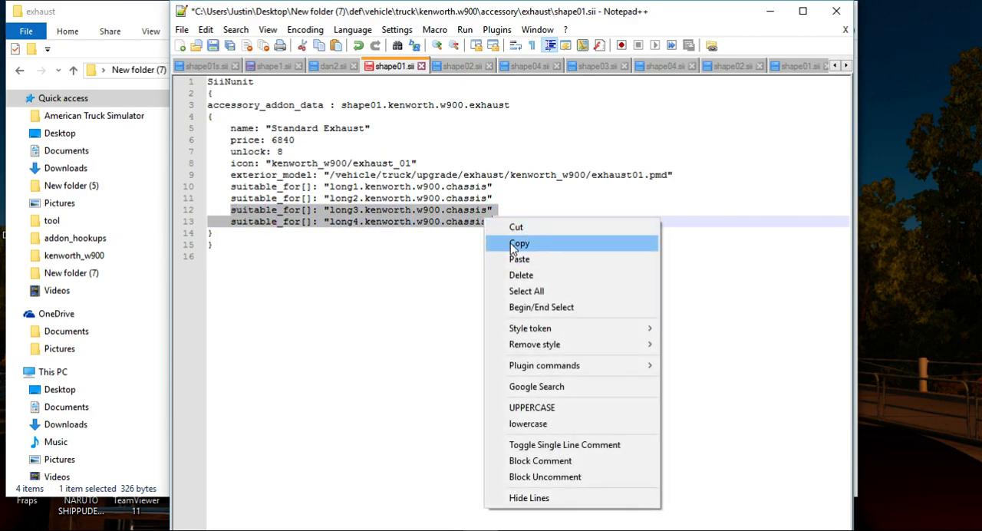
{"action": "left_click", "coordinate": [500, 242]}
{"action": "left_click", "coordinate": [213, 46]}
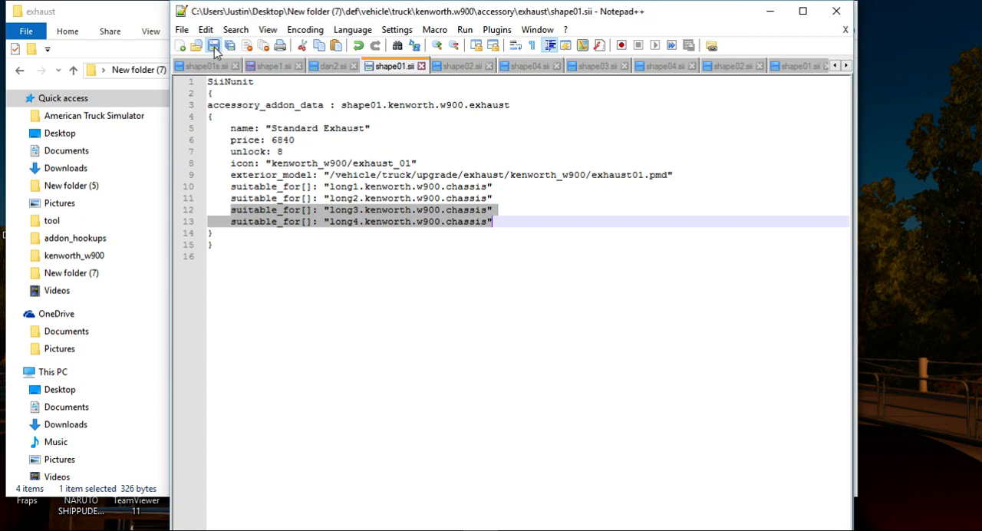
{"action": "left_click", "coordinate": [836, 11]}
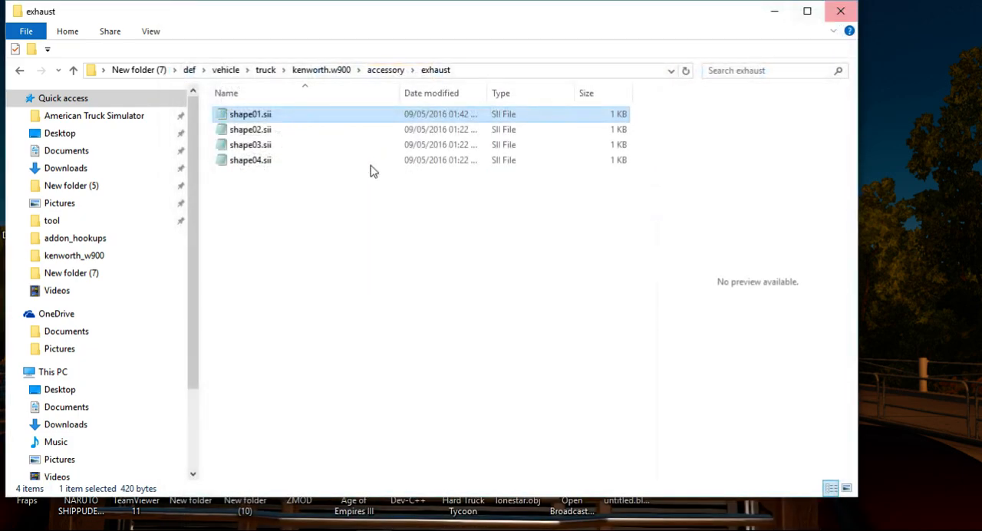
Open the exhaust accessory file shape03.sii in Notepad++ instead of plain Notepad.
{"action": "double_click", "coordinate": [280, 150]}
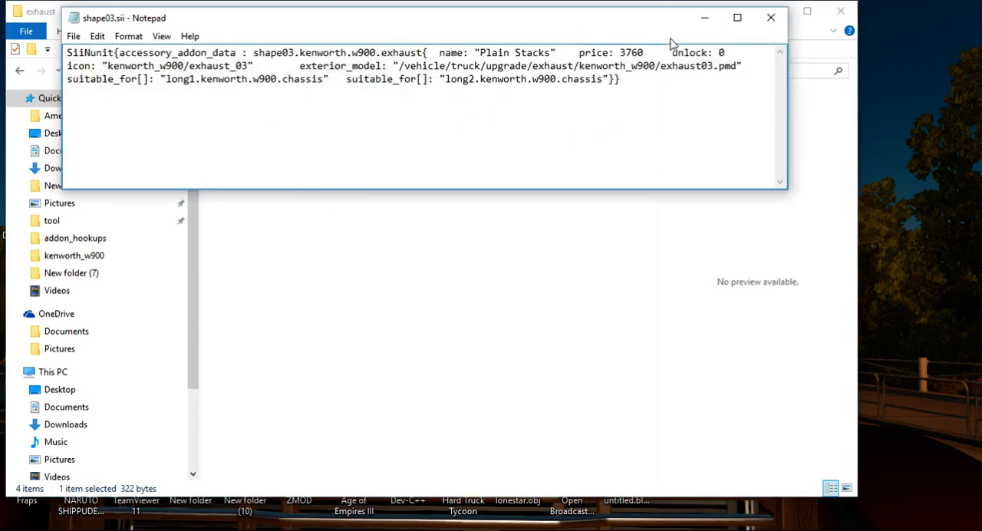
{"action": "left_click", "coordinate": [770, 17]}
{"action": "right_click", "coordinate": [274, 152]}
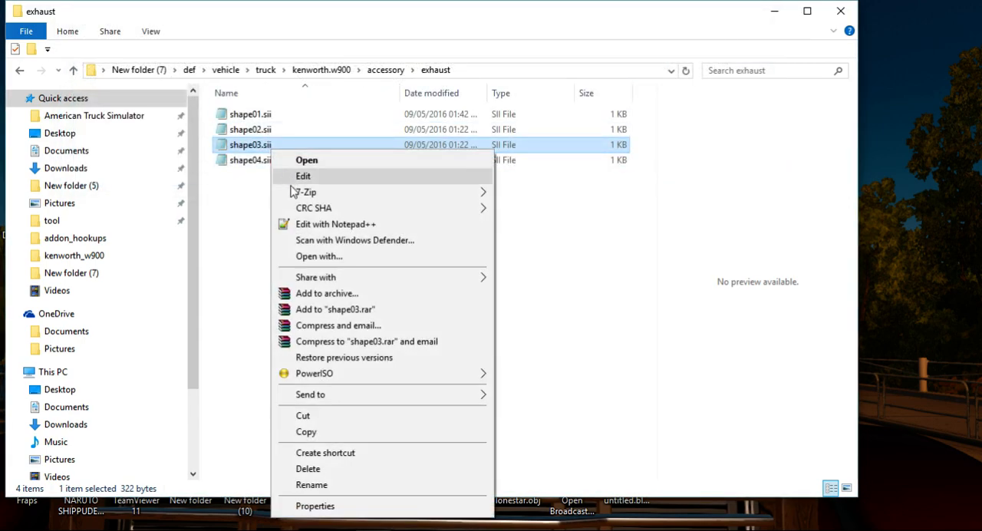
{"action": "left_click", "coordinate": [311, 225]}
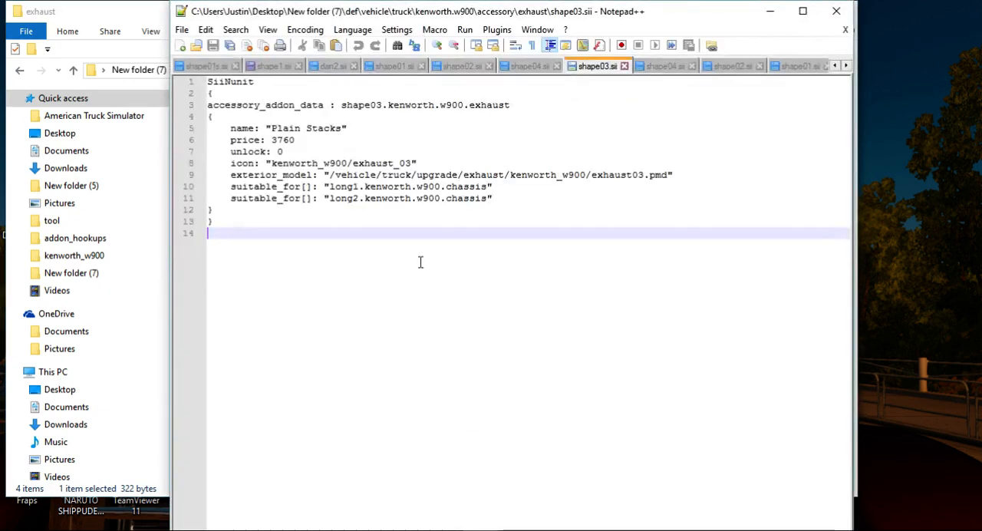
Paste the copied long3 and long4 suitable_for[] lines below the long2 line in shape03.sii, save it and close Notepad++.
{"action": "left_click", "coordinate": [497, 197]}
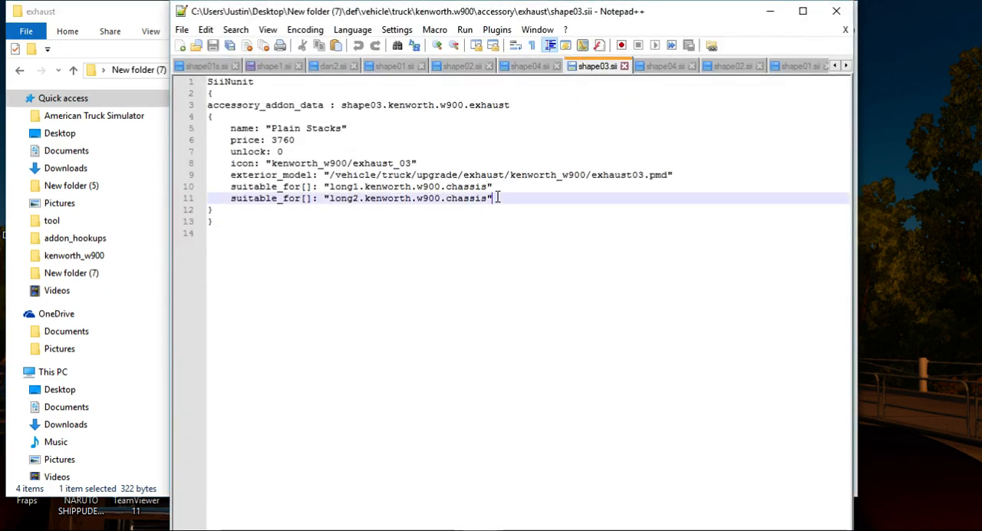
{"action": "key", "text": "Return"}
{"action": "key", "text": "ctrl+v"}
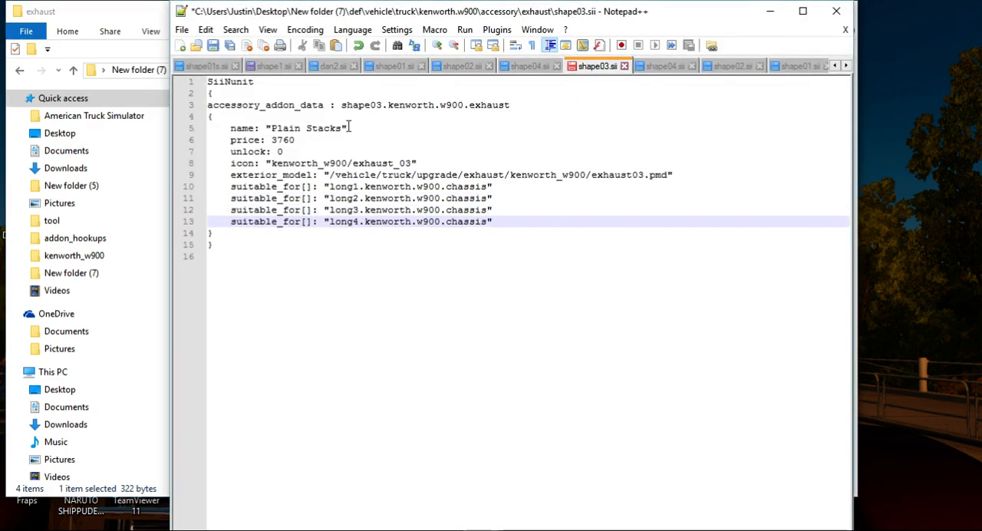
{"action": "left_click", "coordinate": [212, 46]}
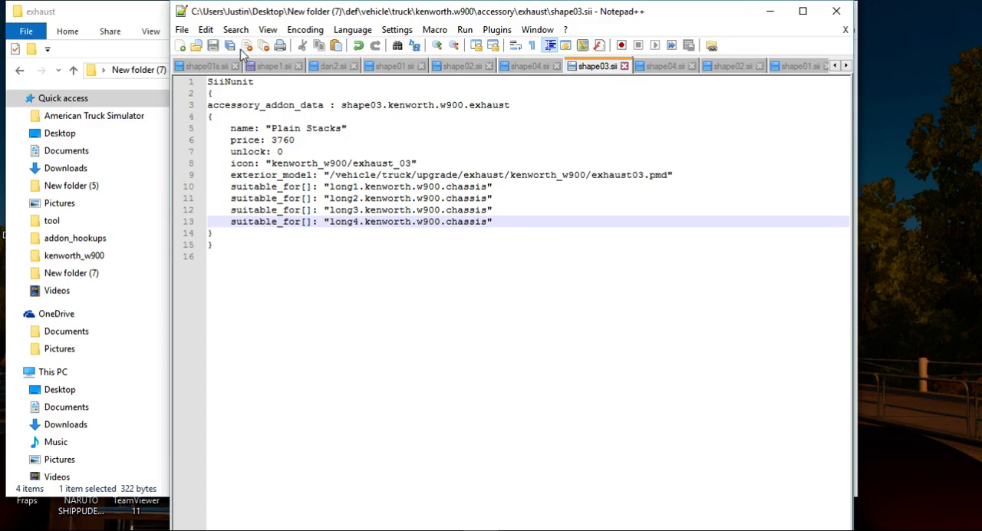
{"action": "left_click", "coordinate": [838, 13]}
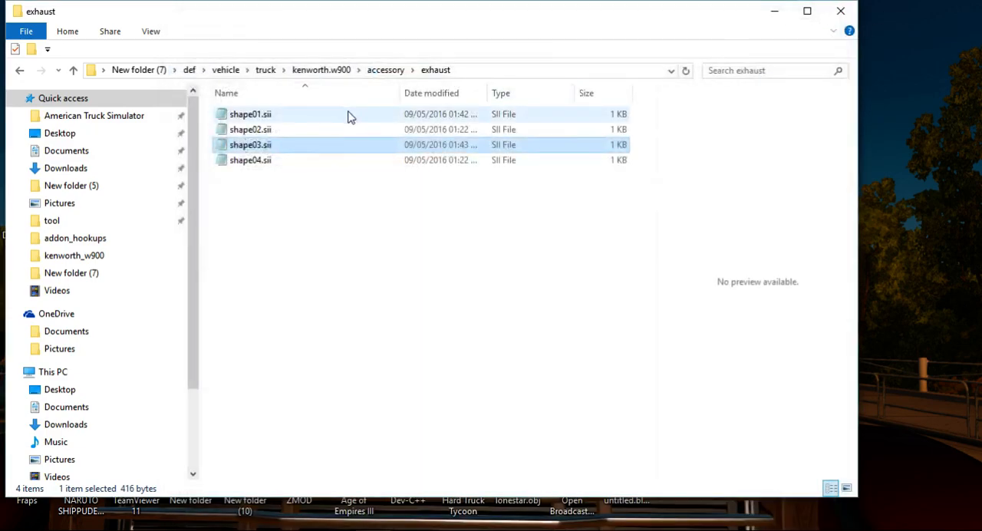
Go to the mudflaps accessory folder and view the contents of its shape01.sii.
{"action": "left_click", "coordinate": [20, 71]}
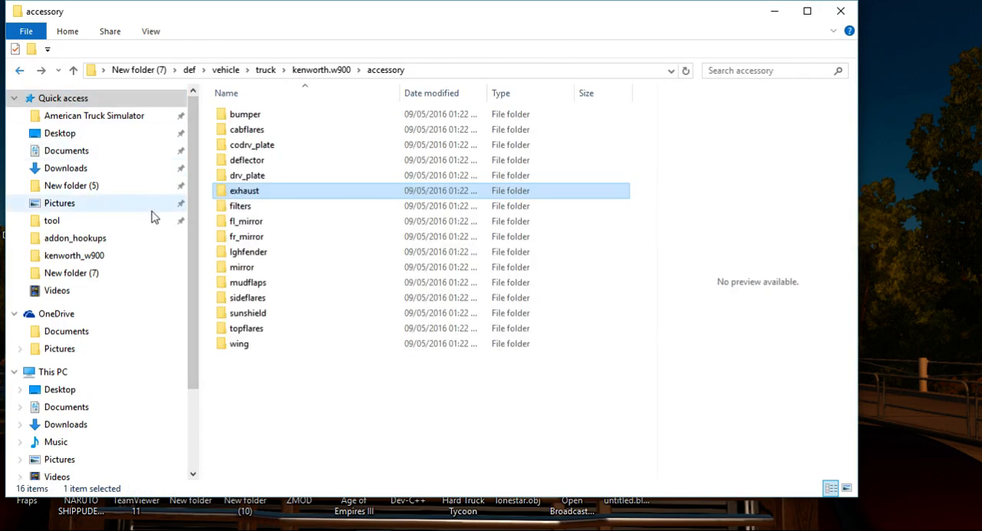
{"action": "double_click", "coordinate": [298, 284]}
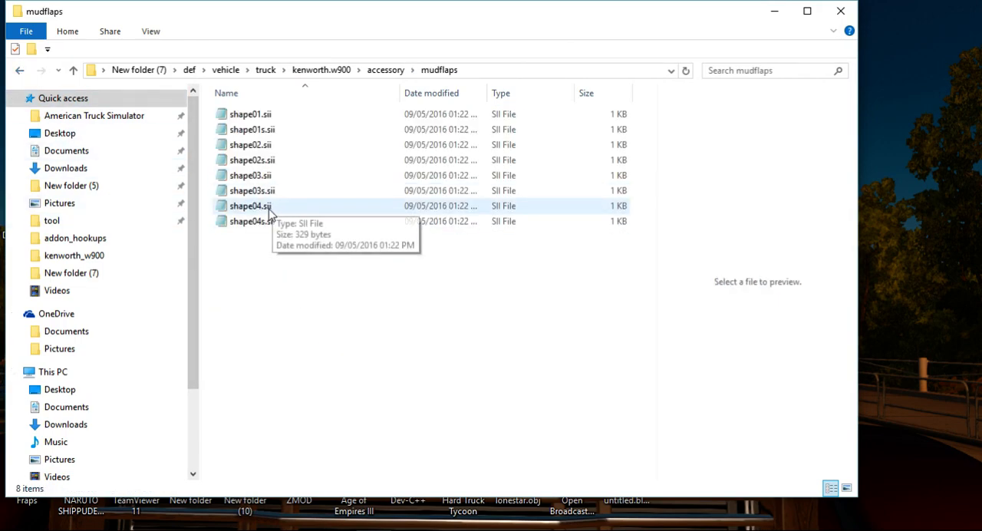
{"action": "double_click", "coordinate": [258, 114]}
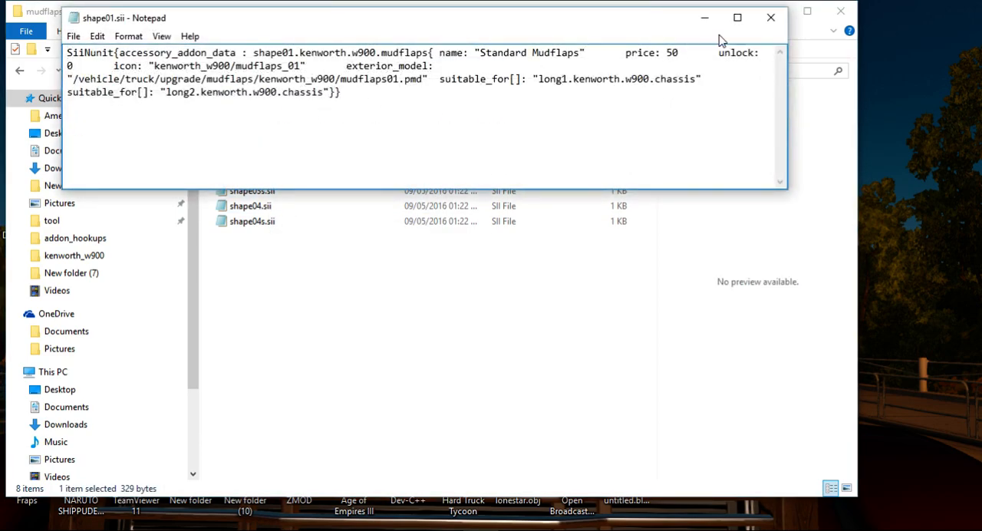
{"action": "left_click", "coordinate": [770, 18]}
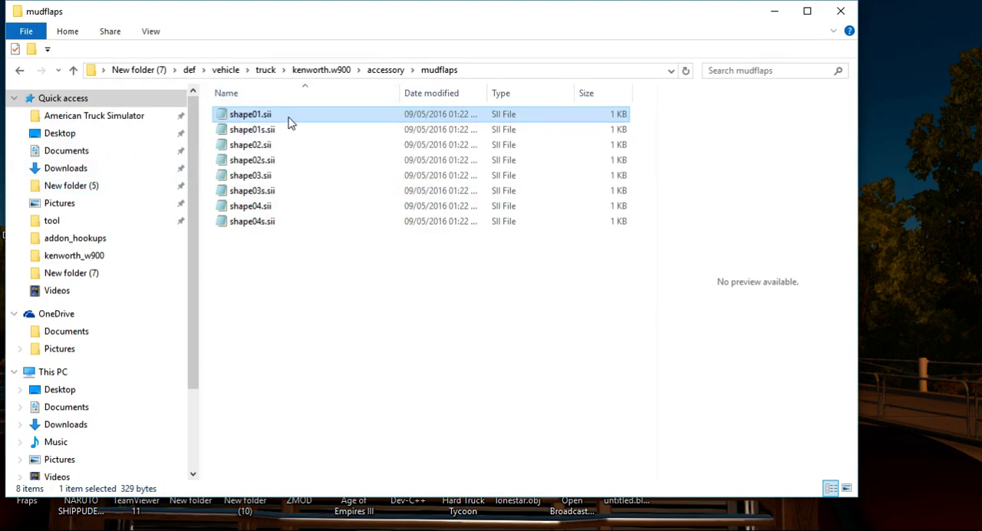
Add the copied long3 and long4 suitable_for[] lines below the long2 line in the mudflaps shape01.sii using Notepad++, save it and close the editor.
{"action": "right_click", "coordinate": [289, 120]}
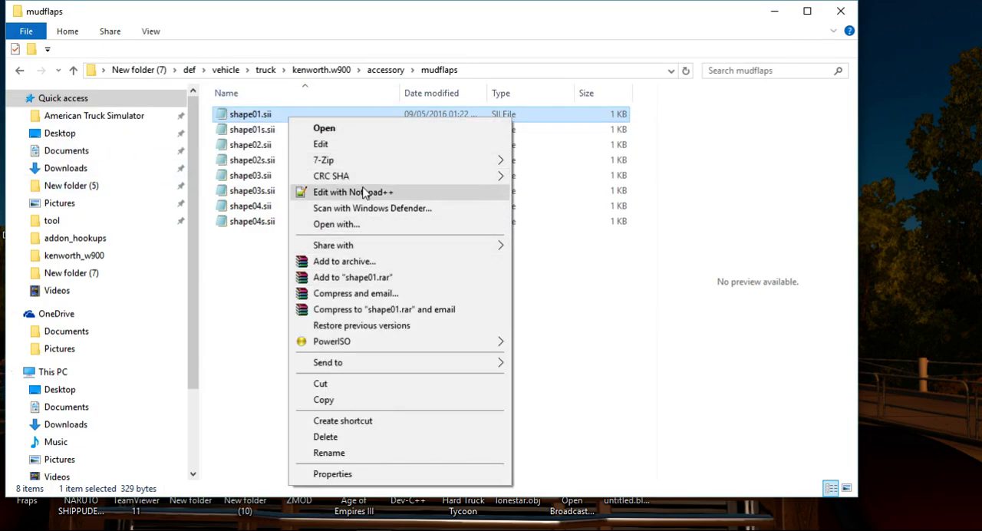
{"action": "left_click", "coordinate": [365, 191]}
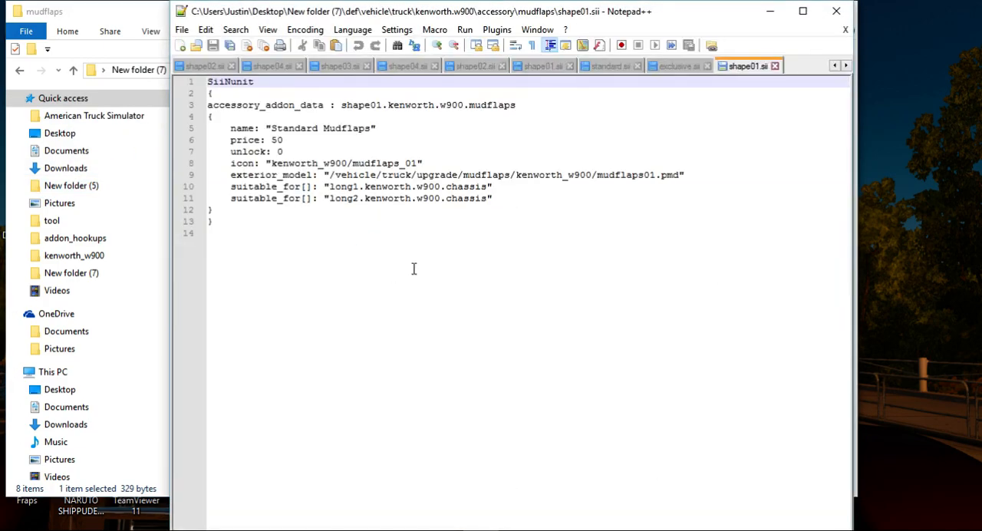
{"action": "left_click", "coordinate": [495, 201]}
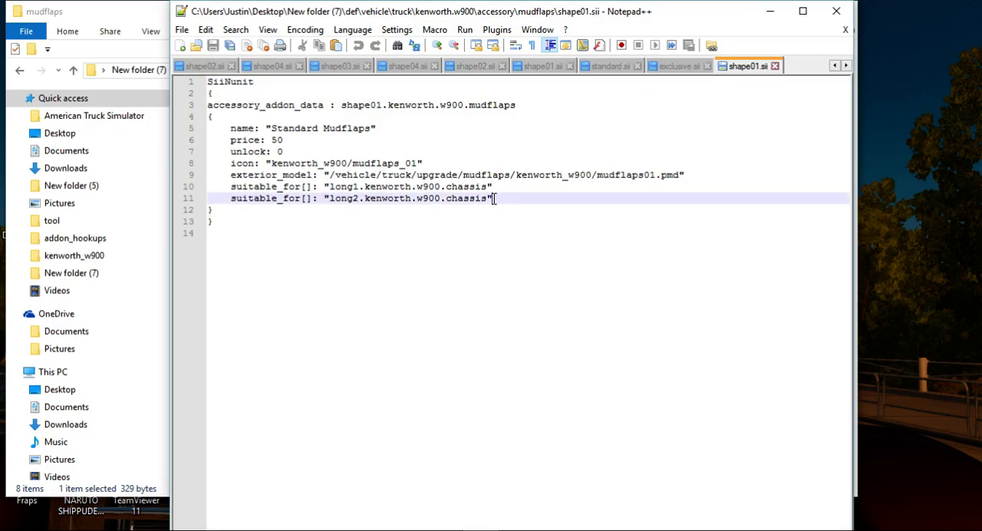
{"action": "key", "text": "Return"}
{"action": "key", "text": "ctrl+v"}
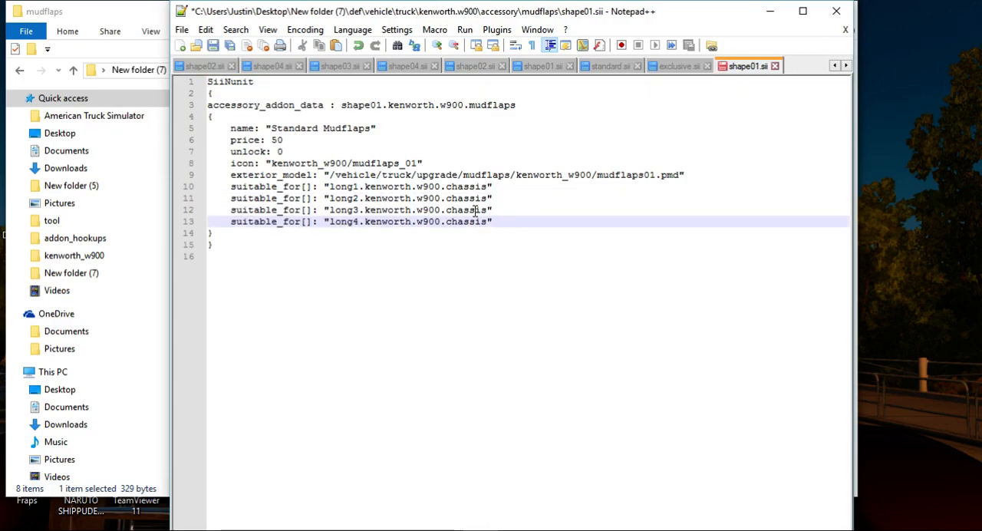
{"action": "left_click", "coordinate": [215, 47]}
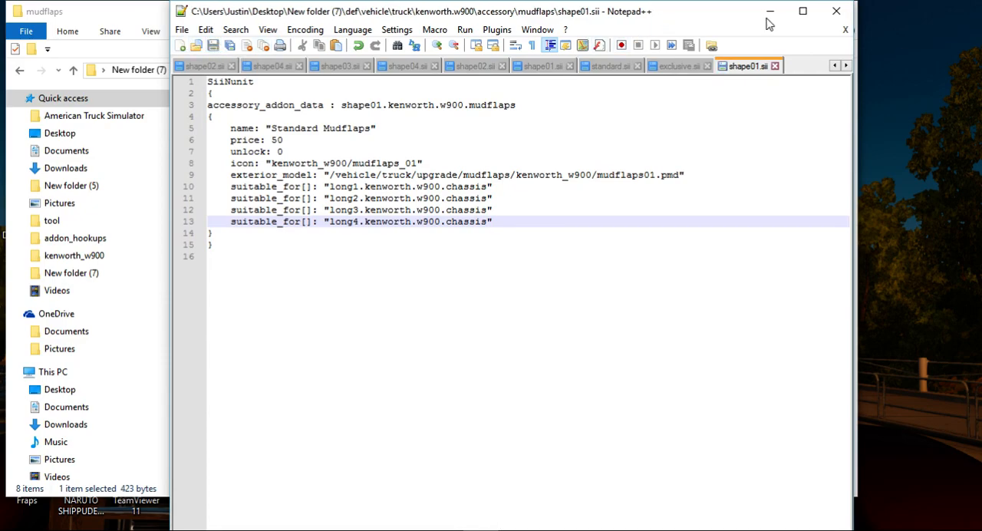
{"action": "left_click", "coordinate": [836, 11]}
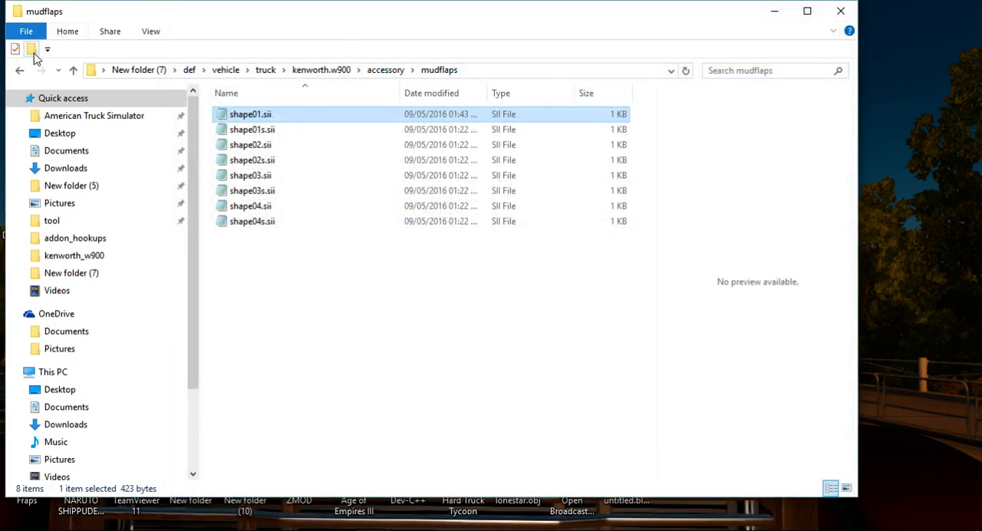
Go to the sideflares accessory folder, check the suitable_for[] entries of shape01.sii in Notepad++ and close it.
{"action": "left_click", "coordinate": [21, 72]}
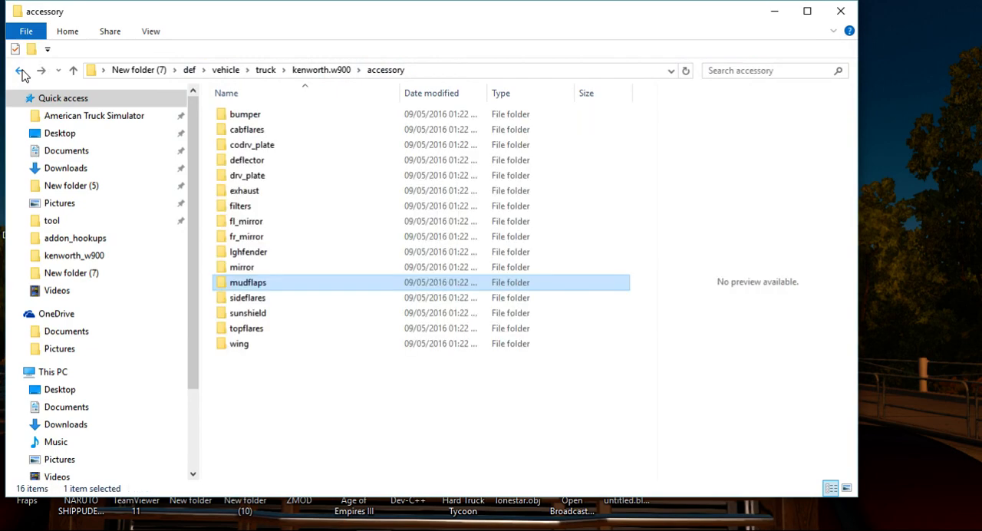
{"action": "double_click", "coordinate": [247, 299]}
{"action": "left_click", "coordinate": [235, 115]}
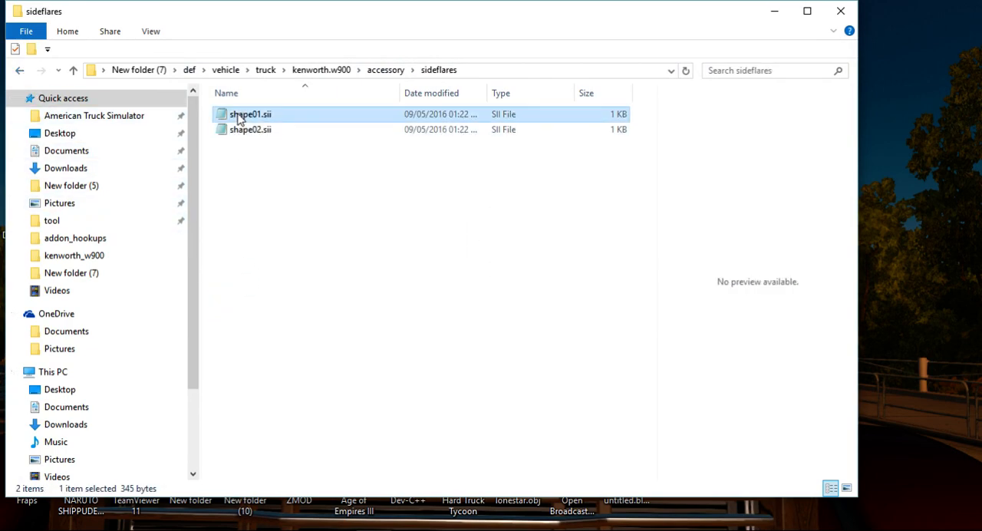
{"action": "right_click", "coordinate": [237, 115]}
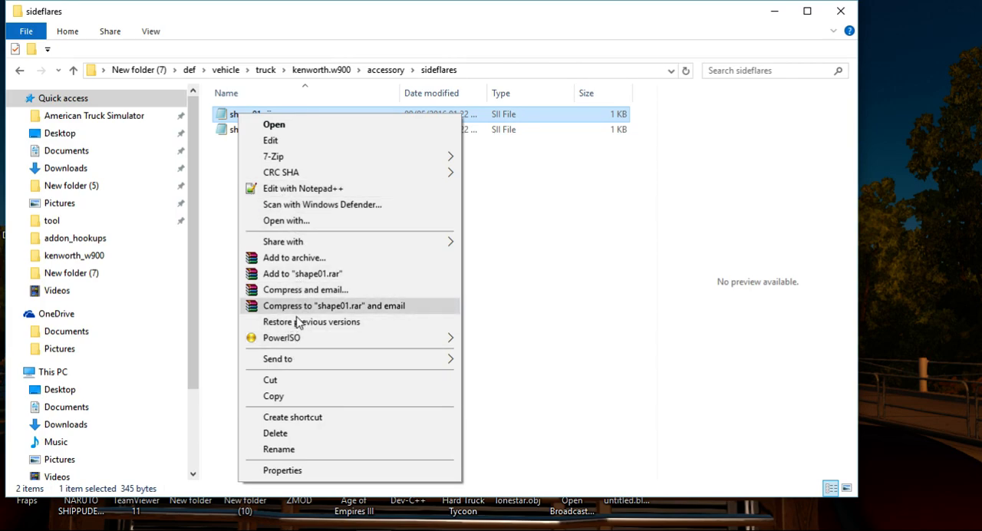
{"action": "left_click", "coordinate": [310, 189]}
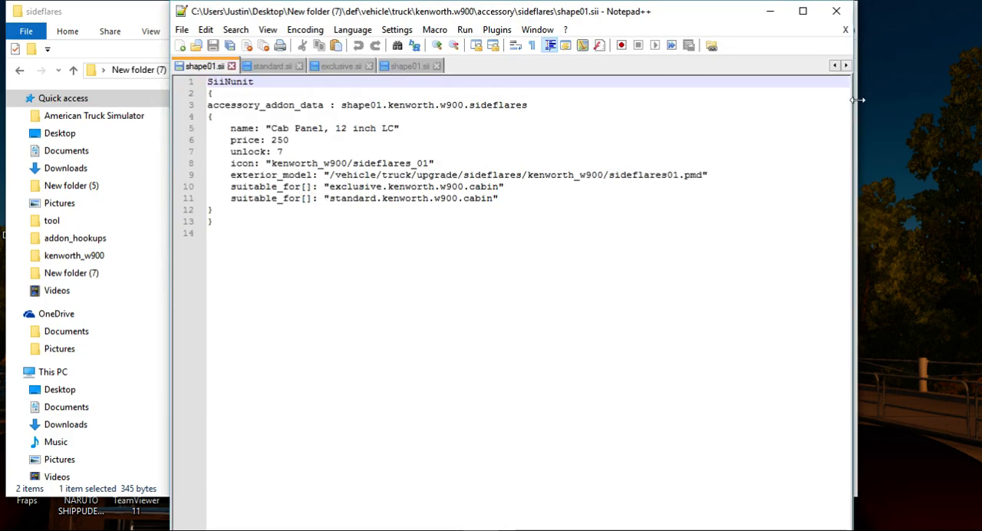
{"action": "left_click", "coordinate": [836, 11]}
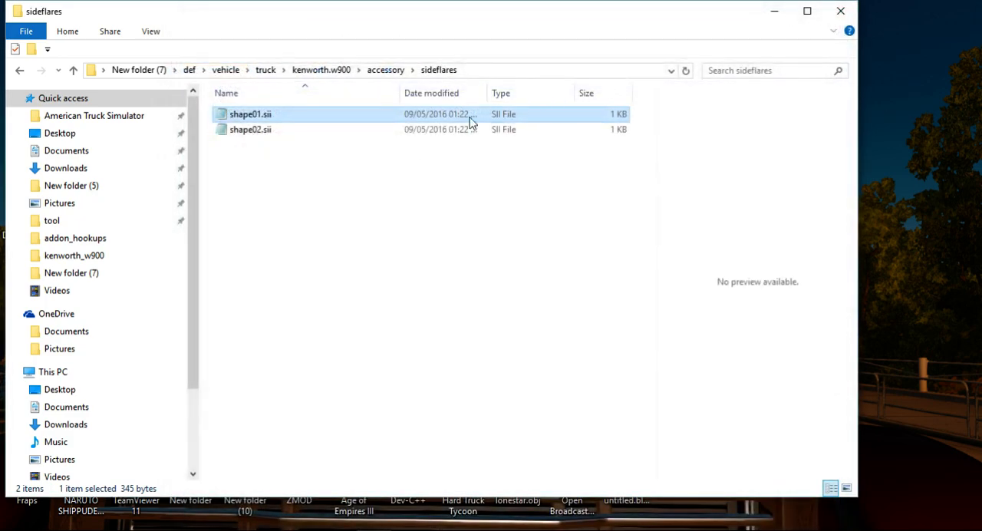
Add the copied long3 and long4 suitable_for[] lines below the long2 line in the sideflares shape02.sii, save it and close Notepad++.
{"action": "left_click", "coordinate": [449, 129]}
{"action": "right_click", "coordinate": [450, 130]}
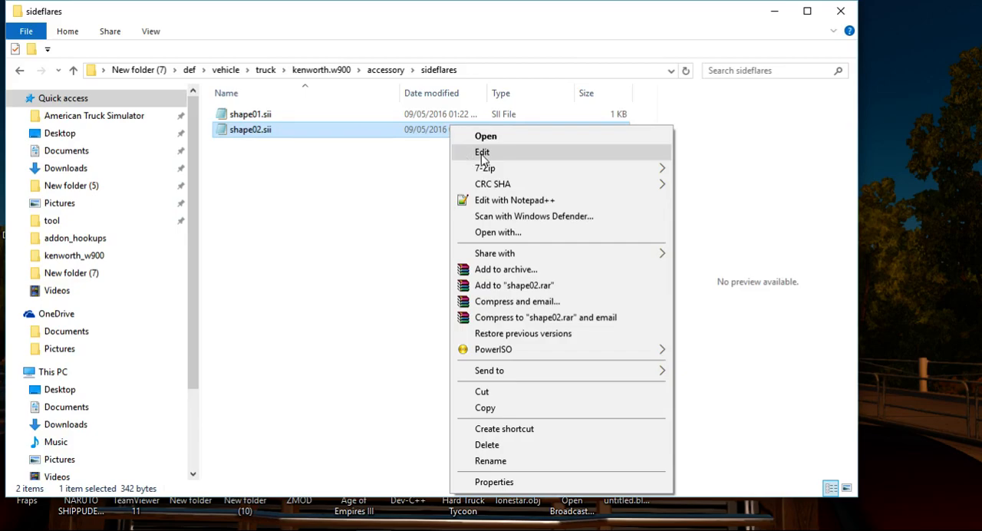
{"action": "left_click", "coordinate": [540, 201]}
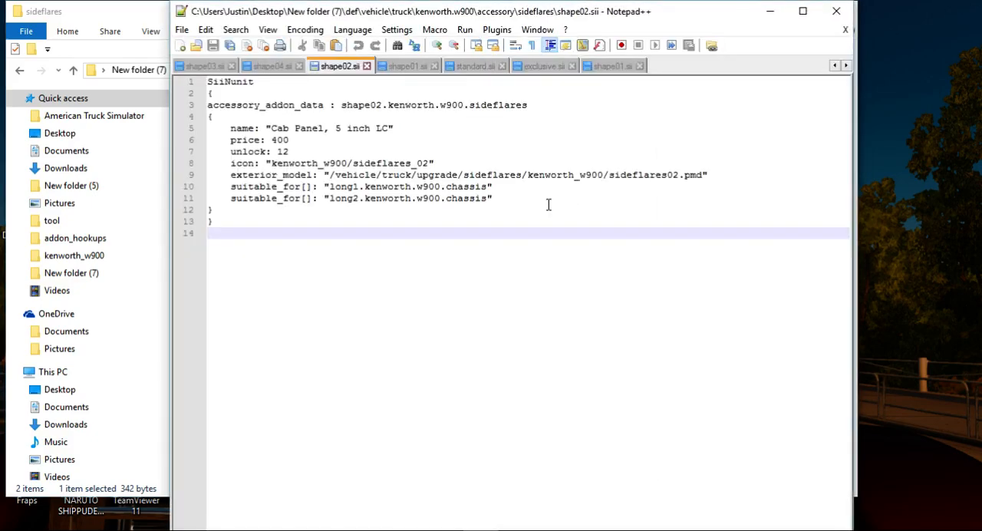
{"action": "left_click", "coordinate": [503, 200]}
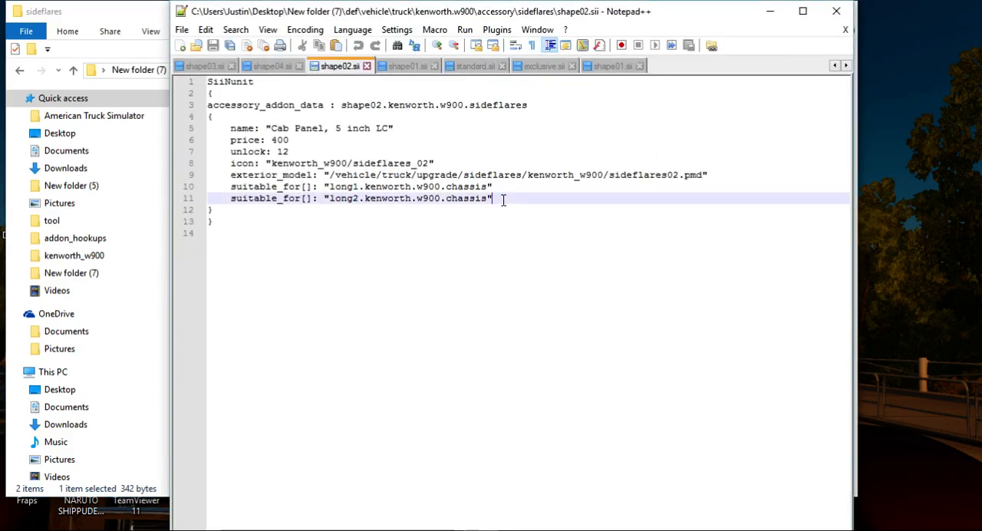
{"action": "key", "text": "Return"}
{"action": "type", "text": "suitable_for[]: \"long3.kenworth.w900.chassis\"     suitable_for[]: \"long4.kenworth.w900.chassis\""}
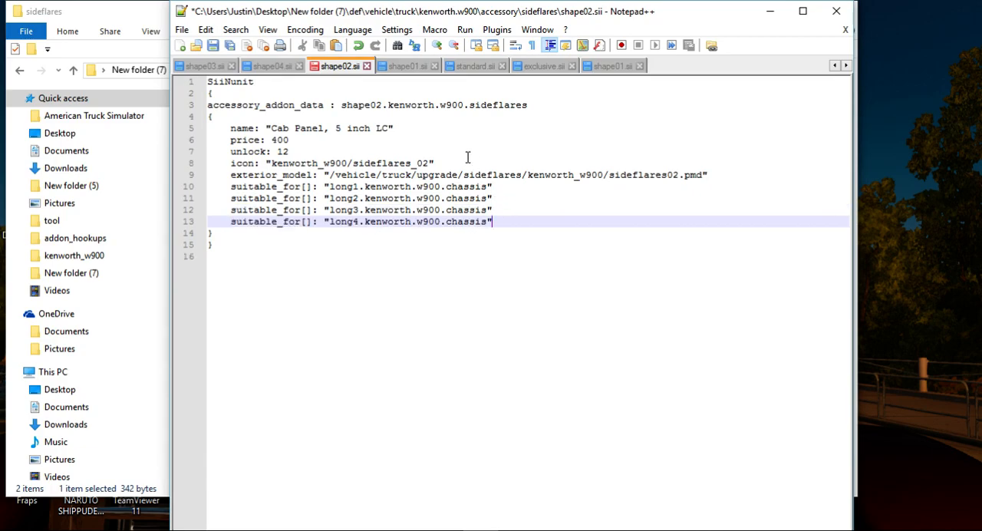
{"action": "left_click", "coordinate": [228, 31]}
{"action": "left_click", "coordinate": [212, 45]}
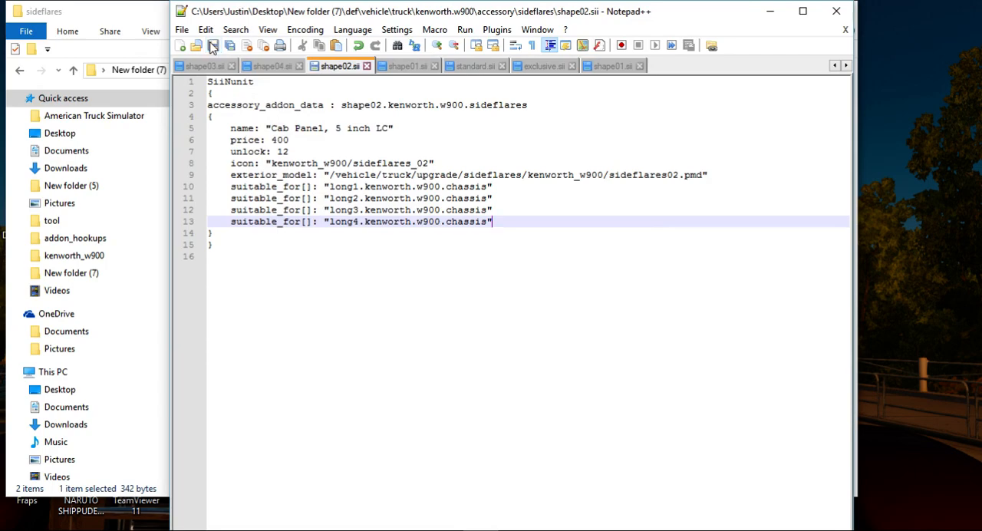
{"action": "left_click", "coordinate": [836, 10]}
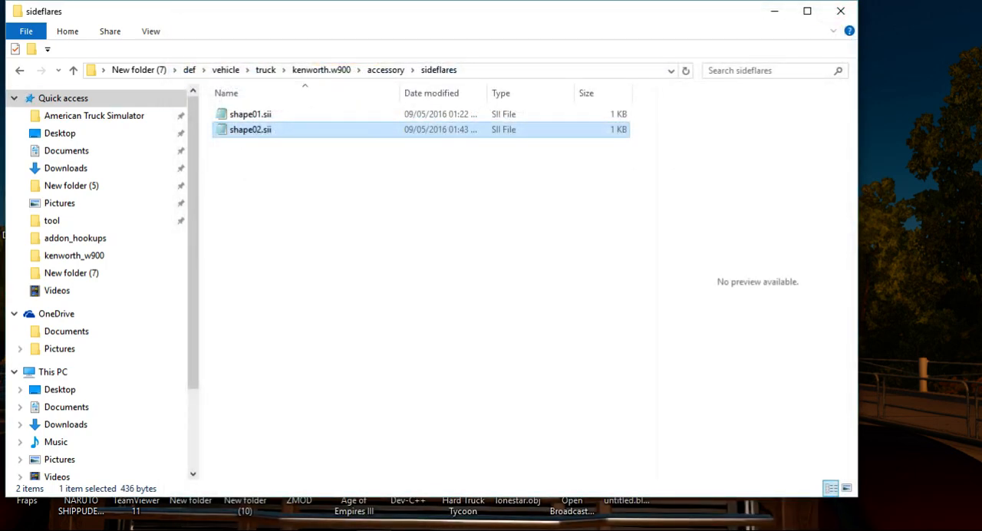
Delete every folder in the accessory directory except exhaust, mudflaps and sideflares.
{"action": "left_click", "coordinate": [19, 70]}
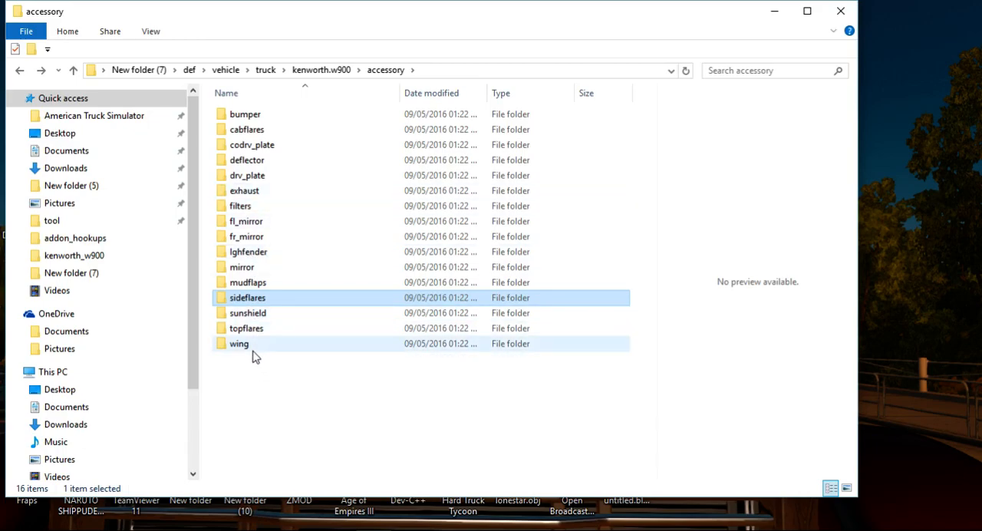
{"action": "key", "text": "ctrl+a"}
{"action": "left_click", "coordinate": [246, 300], "text": "ctrl"}
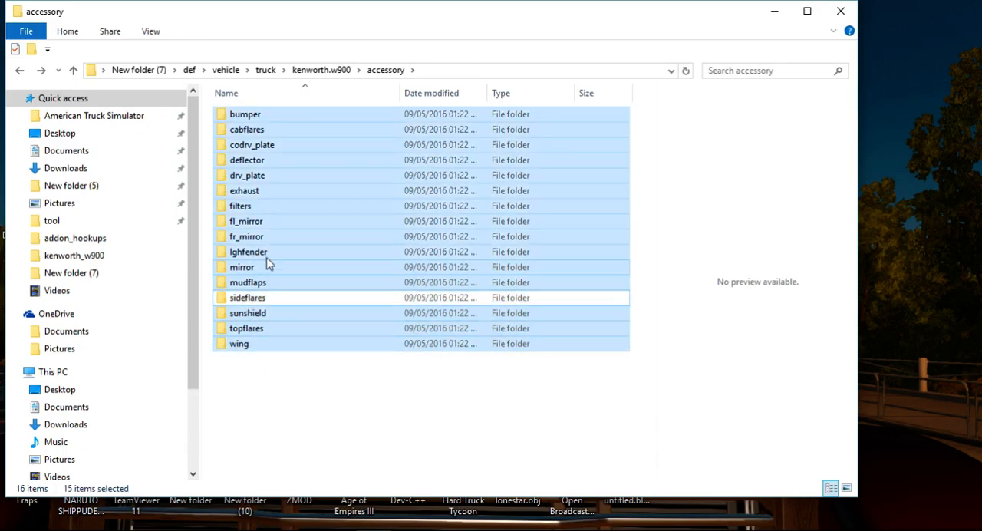
{"action": "left_click", "coordinate": [247, 193], "text": "ctrl"}
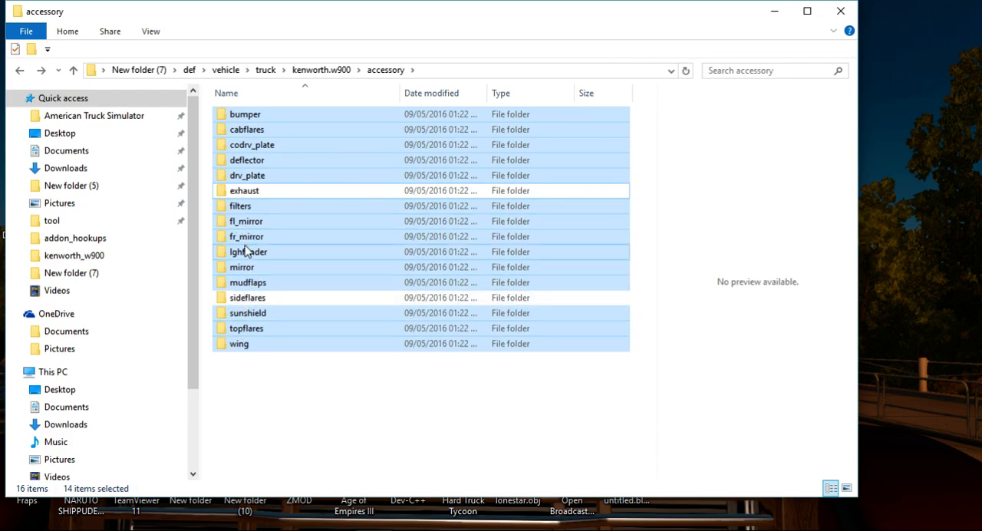
{"action": "left_click", "coordinate": [250, 282], "text": "ctrl"}
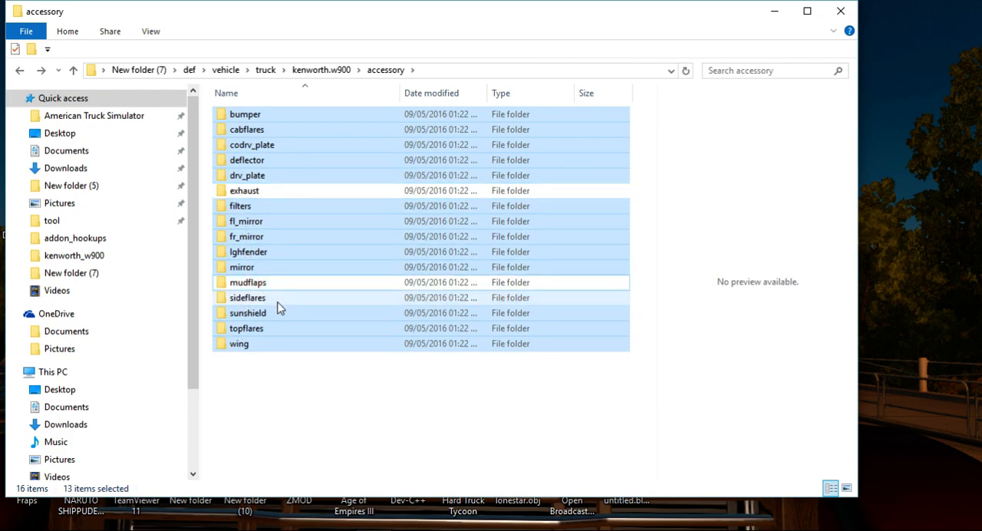
{"action": "right_click", "coordinate": [274, 239]}
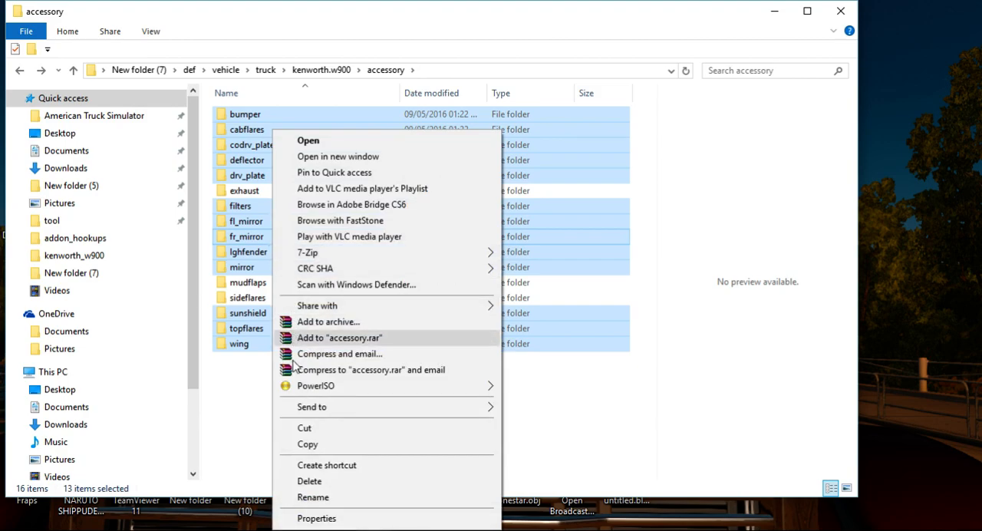
{"action": "left_click", "coordinate": [337, 481]}
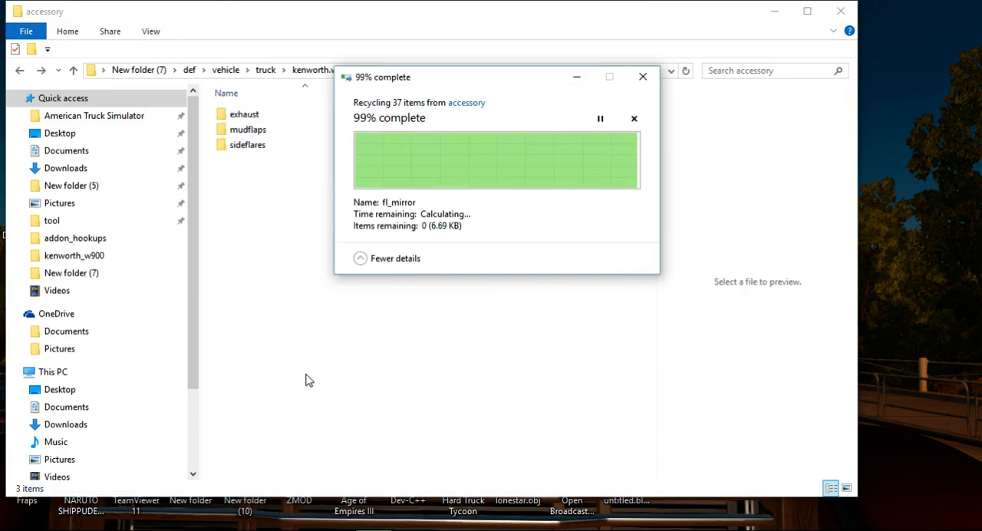
Go to the kenworth.w900 cabin folder, check the chassis entries of standard.sii in Notepad++ and close it.
{"action": "left_click", "coordinate": [22, 68]}
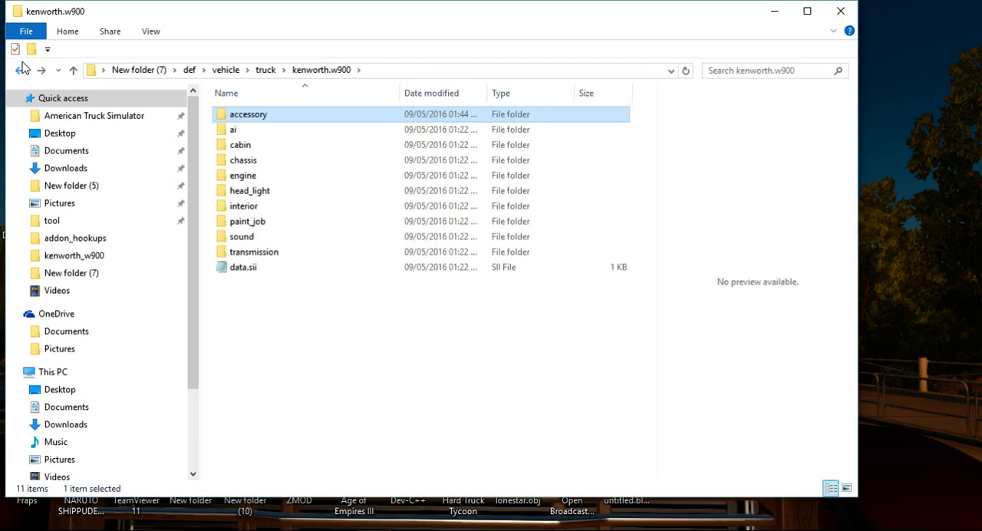
{"action": "left_click", "coordinate": [268, 152]}
{"action": "double_click", "coordinate": [265, 153]}
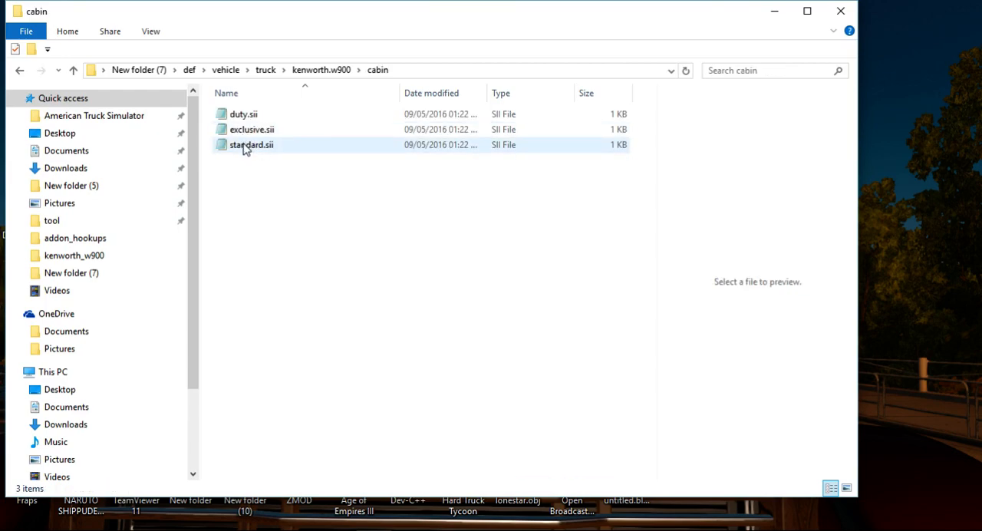
{"action": "right_click", "coordinate": [243, 144]}
{"action": "mouse_move", "coordinate": [296, 190]}
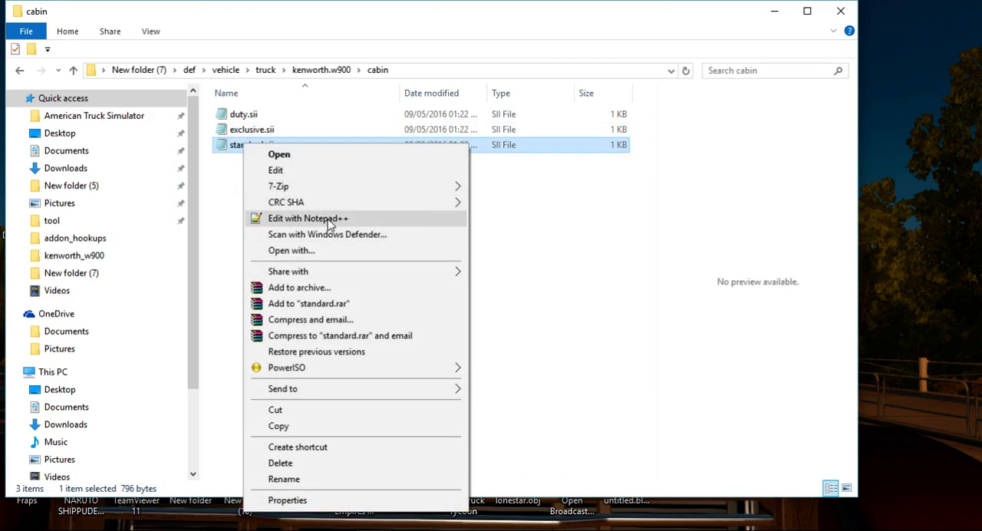
{"action": "left_click", "coordinate": [325, 218]}
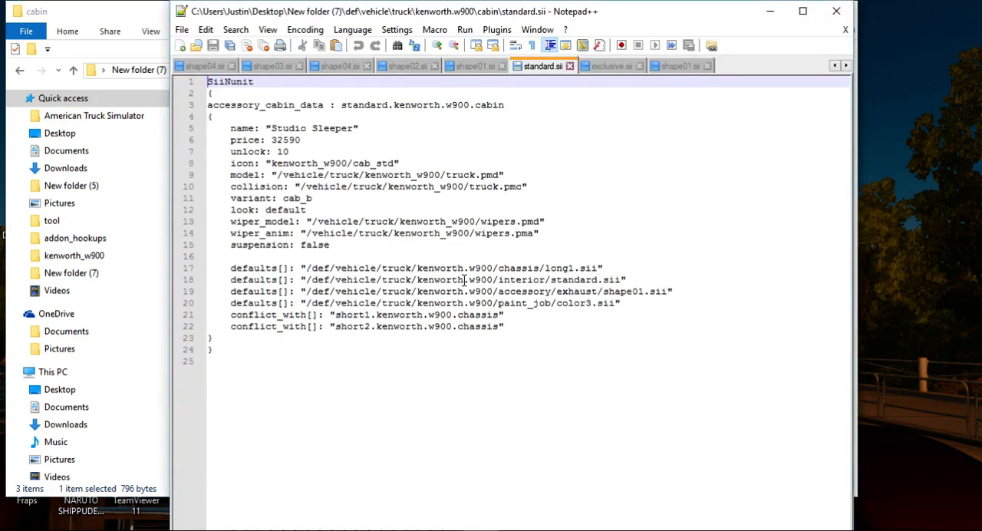
{"action": "left_click", "coordinate": [838, 17]}
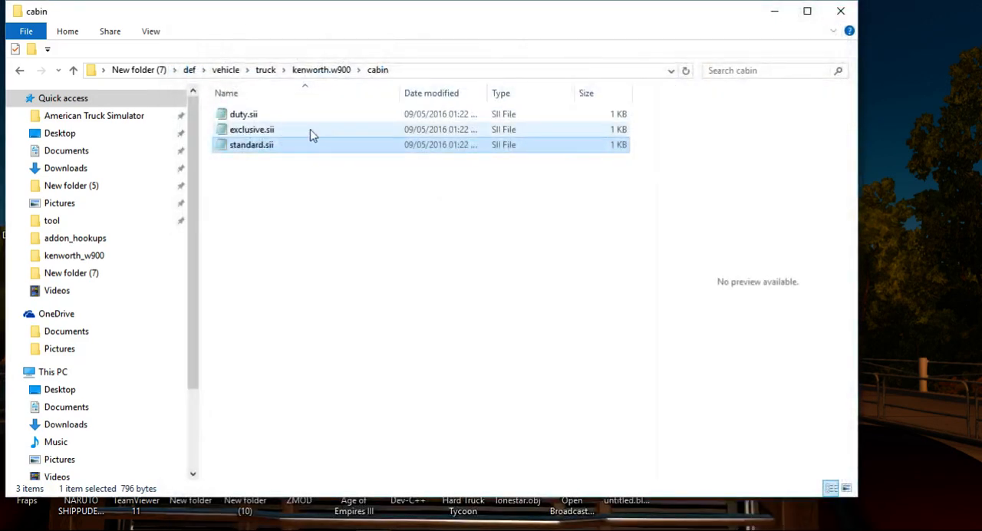
Check the chassis conflict entries of the cabin file exclusive.sii in Notepad++ and close it.
{"action": "left_click", "coordinate": [294, 132]}
{"action": "right_click", "coordinate": [294, 131]}
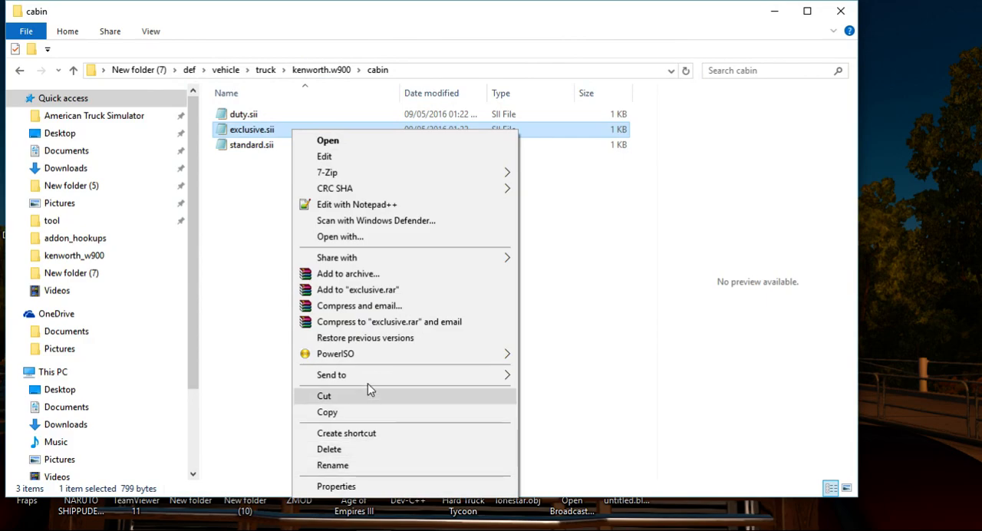
{"action": "left_click", "coordinate": [349, 204]}
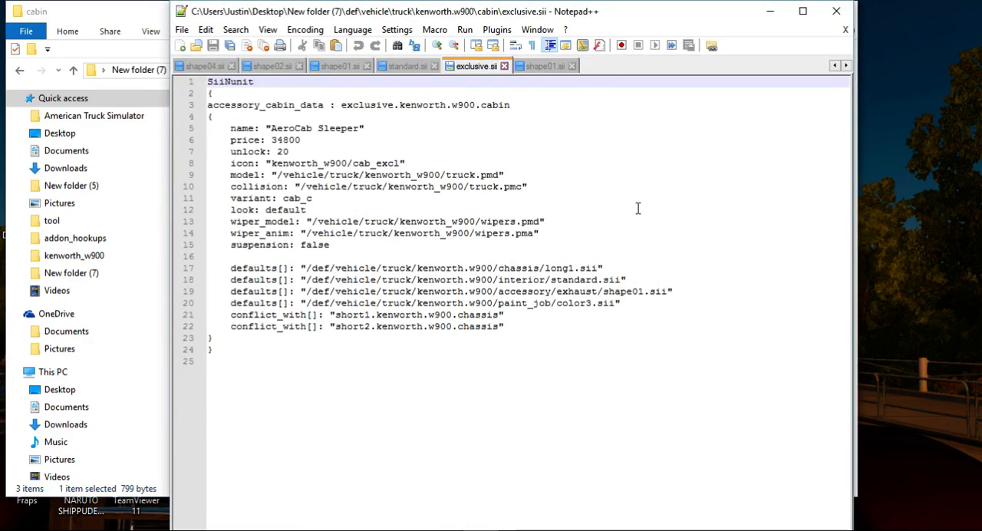
{"action": "left_click", "coordinate": [835, 12]}
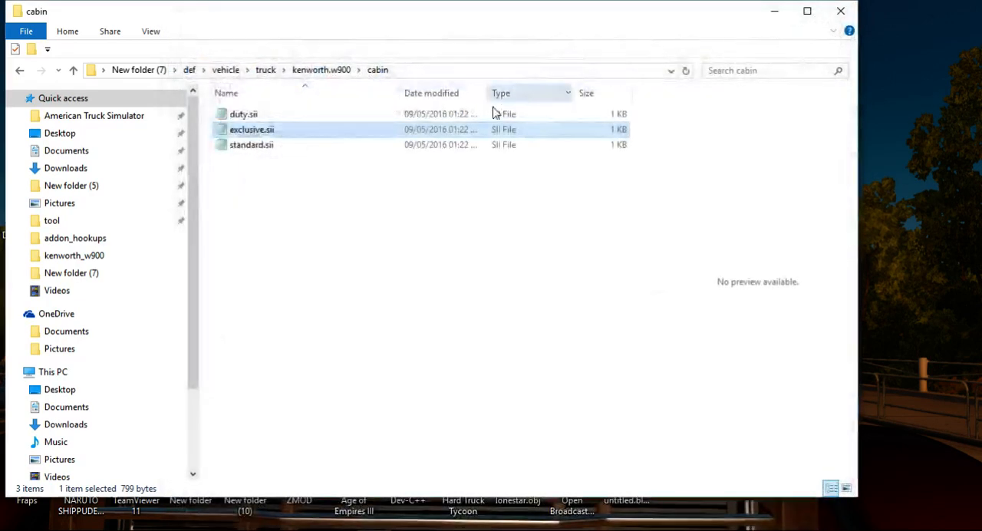
Open the cabin file duty.sii in Notepad++ and copy its long1 and long2 conflict_with[] lines.
{"action": "left_click", "coordinate": [355, 114]}
{"action": "right_click", "coordinate": [354, 113]}
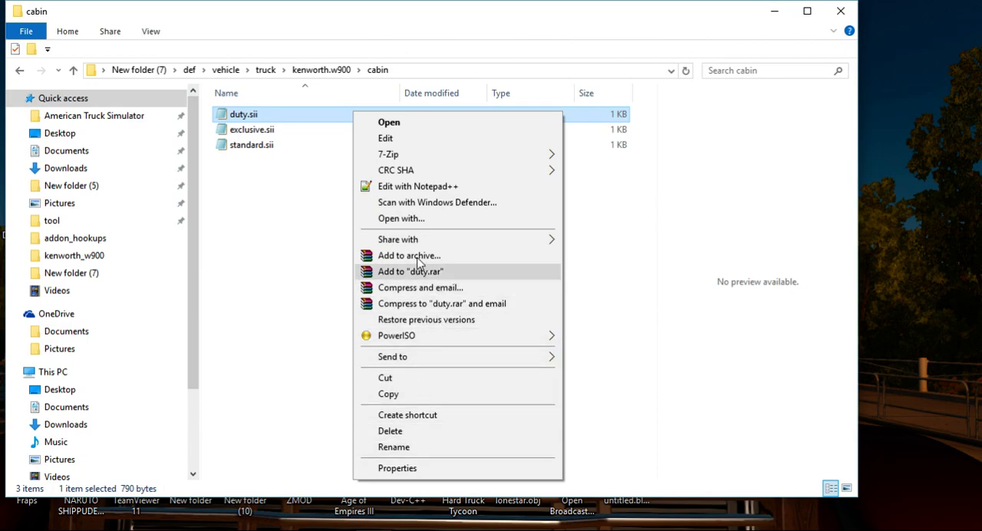
{"action": "left_click", "coordinate": [412, 186]}
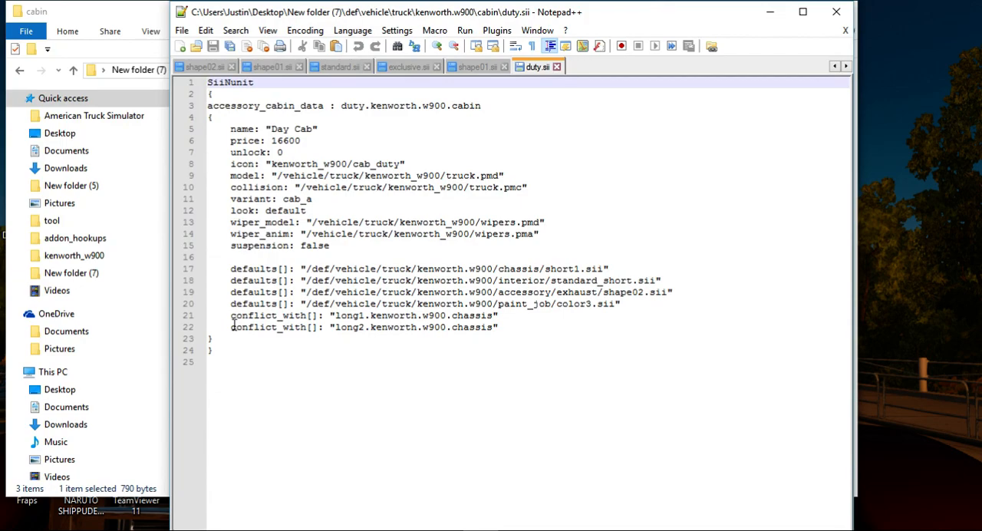
{"action": "left_click", "coordinate": [232, 327]}
{"action": "mouse_move", "coordinate": [230, 315]}
{"action": "left_mouse_down"}
{"action": "mouse_move", "coordinate": [452, 316]}
{"action": "mouse_move", "coordinate": [504, 335]}
{"action": "mouse_move", "coordinate": [360, 304]}
{"action": "mouse_move", "coordinate": [230, 328]}
{"action": "mouse_move", "coordinate": [230, 315]}
{"action": "left_mouse_up"}
{"action": "right_click", "coordinate": [502, 335]}
{"action": "left_click", "coordinate": [500, 335]}
{"action": "right_click", "coordinate": [256, 315]}
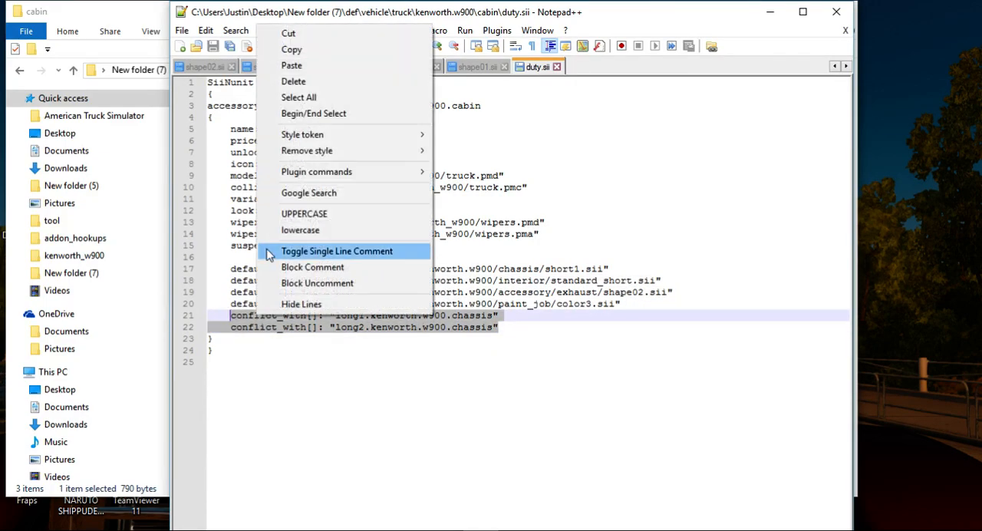
{"action": "left_click", "coordinate": [406, 49]}
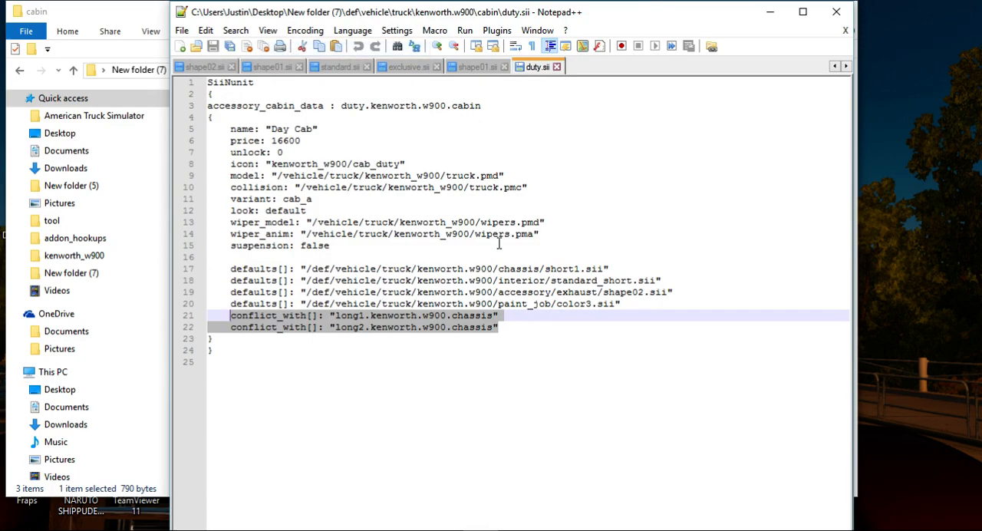
Paste the copied conflict_with[] lines below line 22 of duty.sii, change them to long3 and long4, save and close the file.
{"action": "left_click", "coordinate": [499, 328]}
{"action": "key", "text": "Return"}
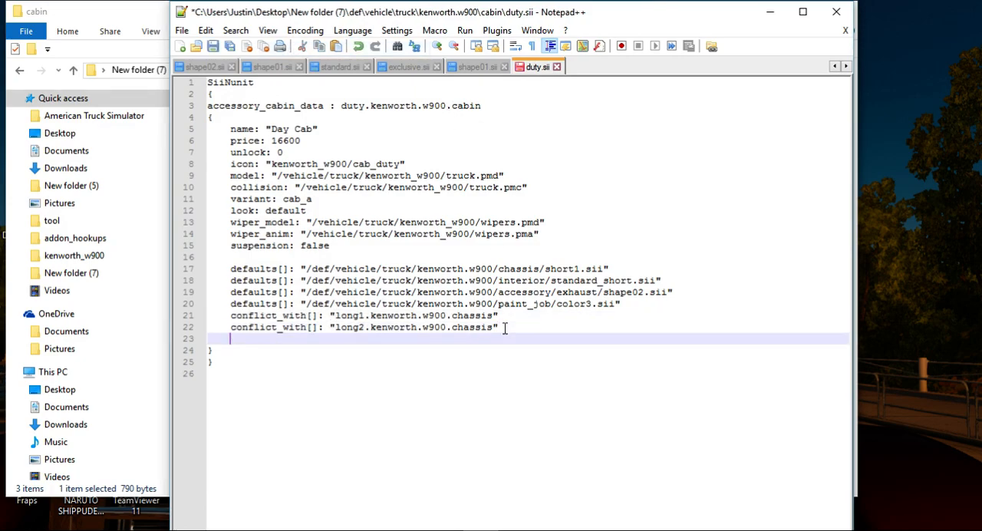
{"action": "key", "text": "ctrl+v"}
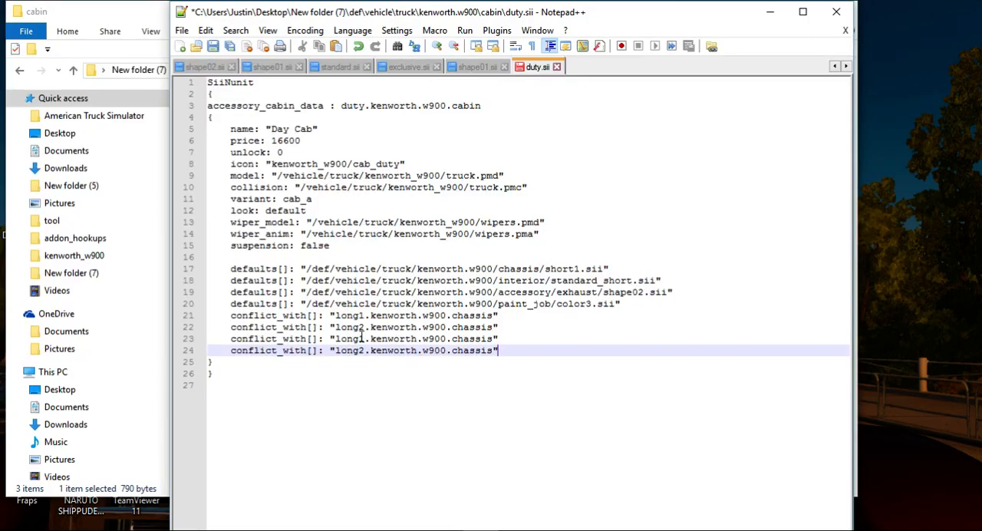
{"action": "left_click", "coordinate": [364, 339]}
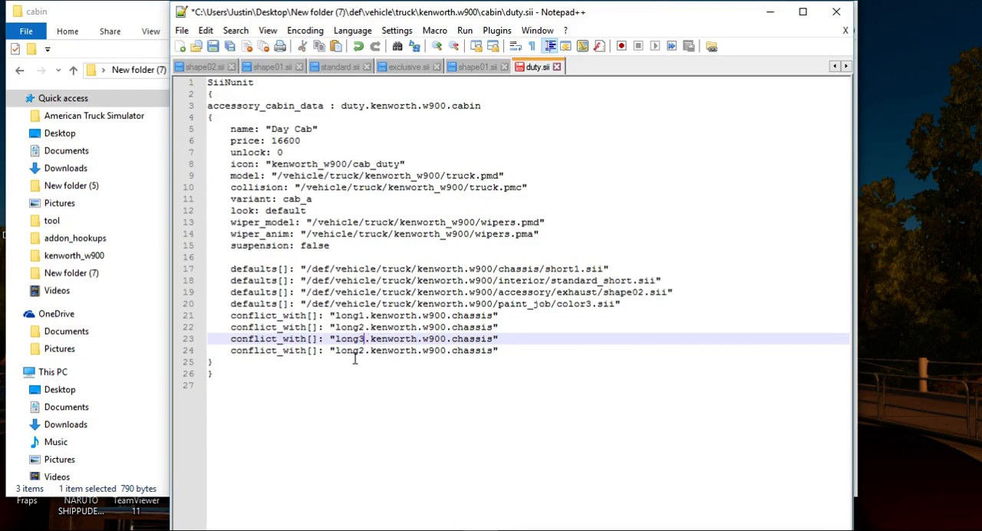
{"action": "left_click", "coordinate": [366, 350]}
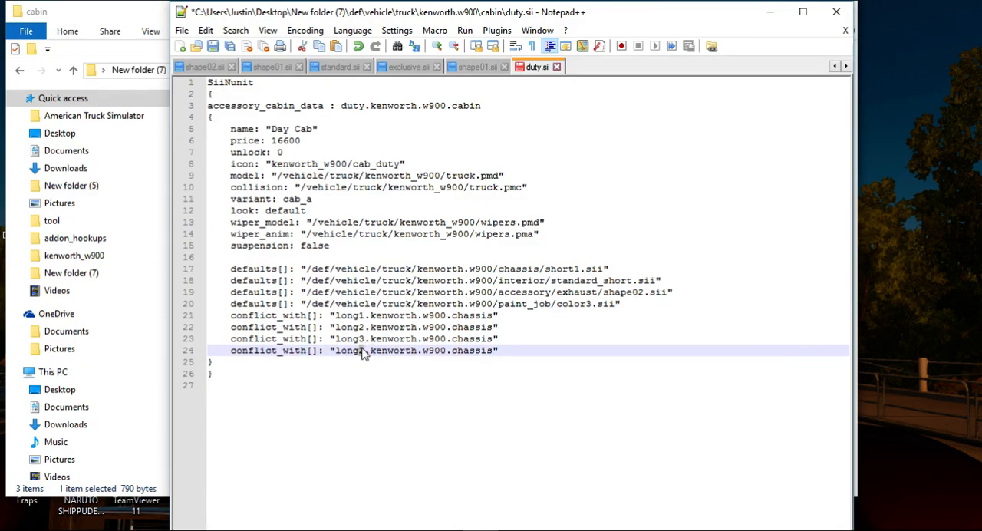
{"action": "left_click", "coordinate": [212, 46]}
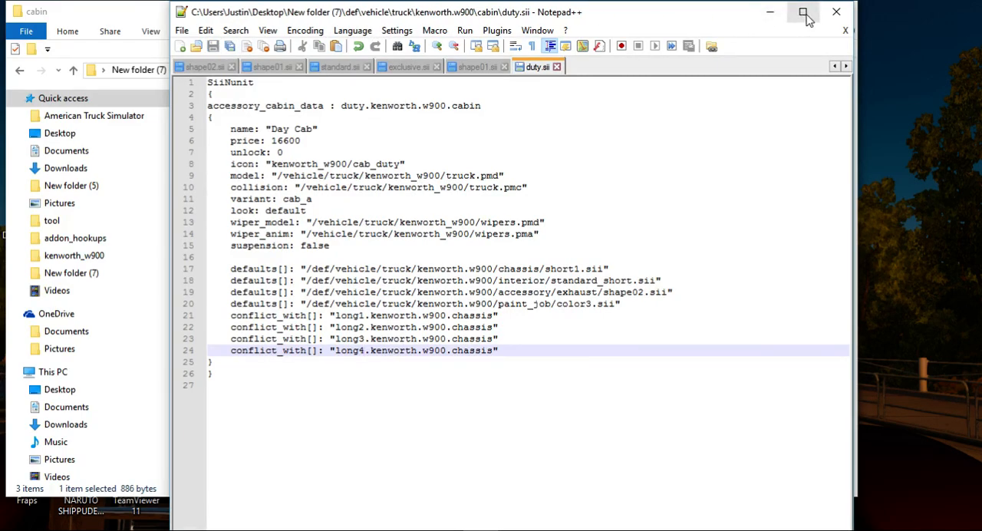
{"action": "left_click", "coordinate": [837, 13]}
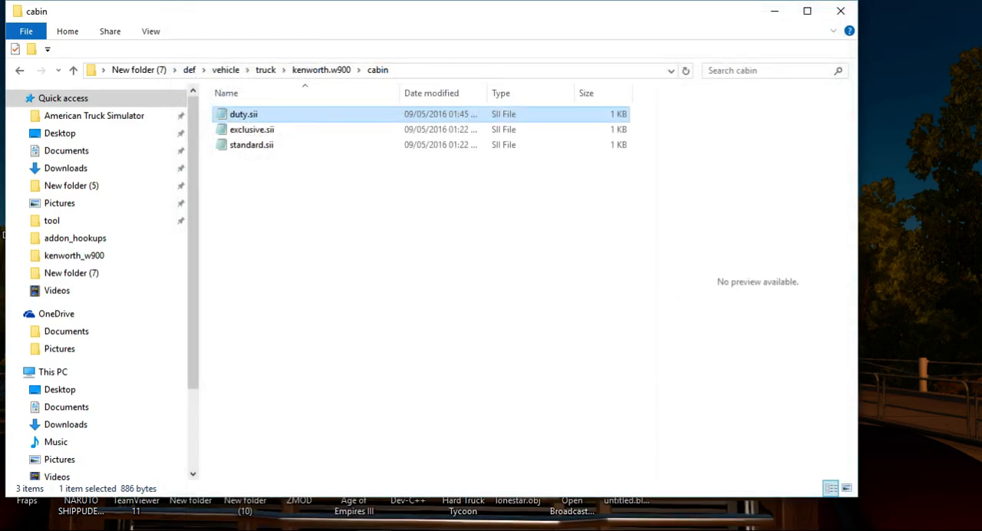
Delete exclusive.sii and standard.sii from the cabin folder.
{"action": "left_click_drag", "start_coordinate": [225, 220], "coordinate": [238, 130]}
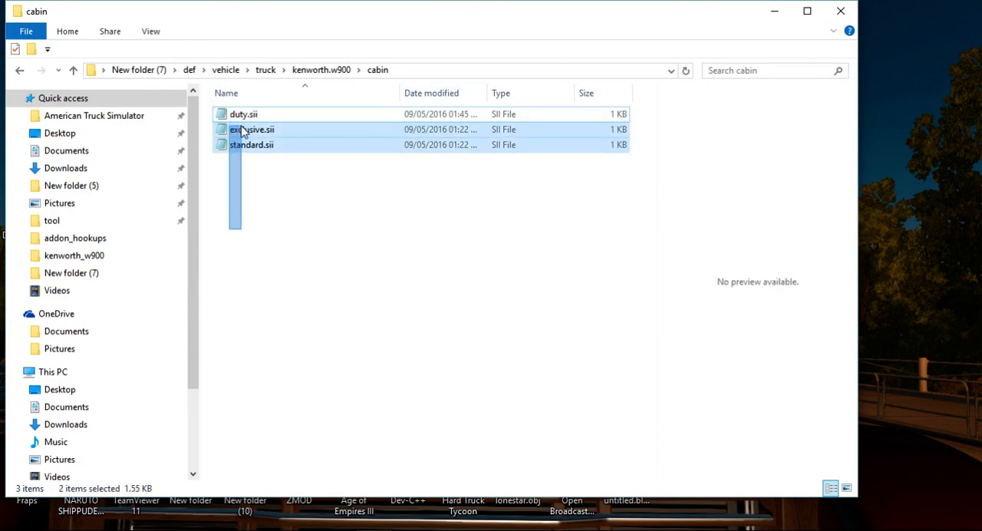
{"action": "right_click", "coordinate": [238, 129]}
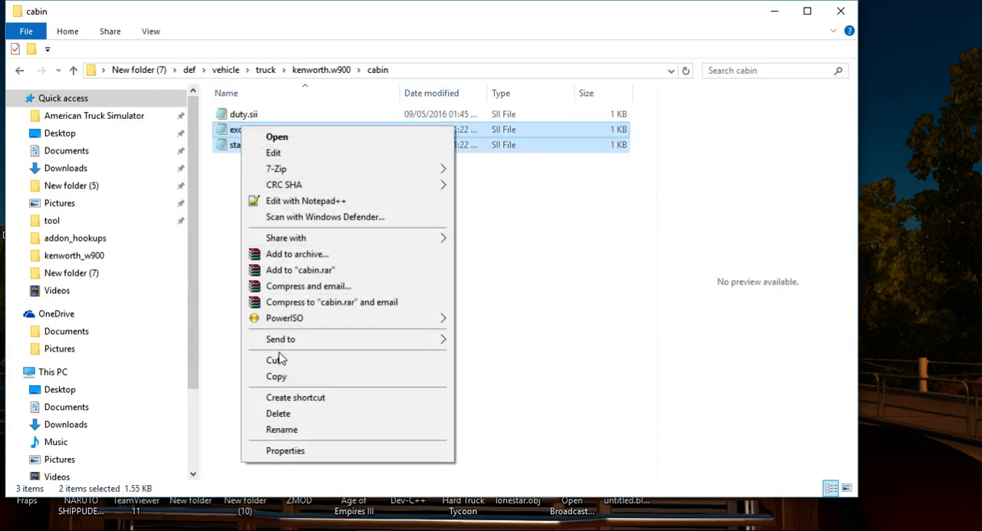
{"action": "left_click", "coordinate": [295, 415]}
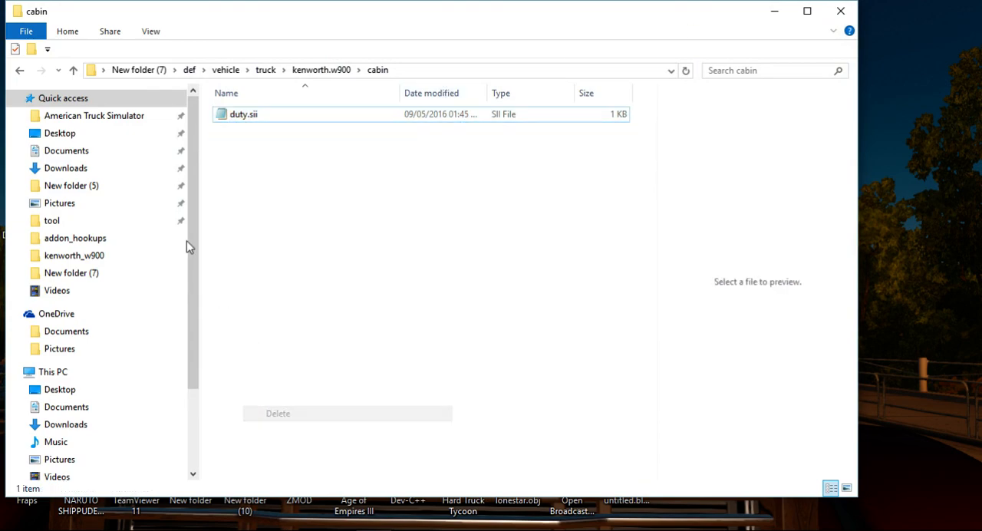
Go to the kenworth.w900 chassis folder and duplicate long1.sii and long2.sii there.
{"action": "left_click", "coordinate": [21, 71]}
{"action": "double_click", "coordinate": [282, 162]}
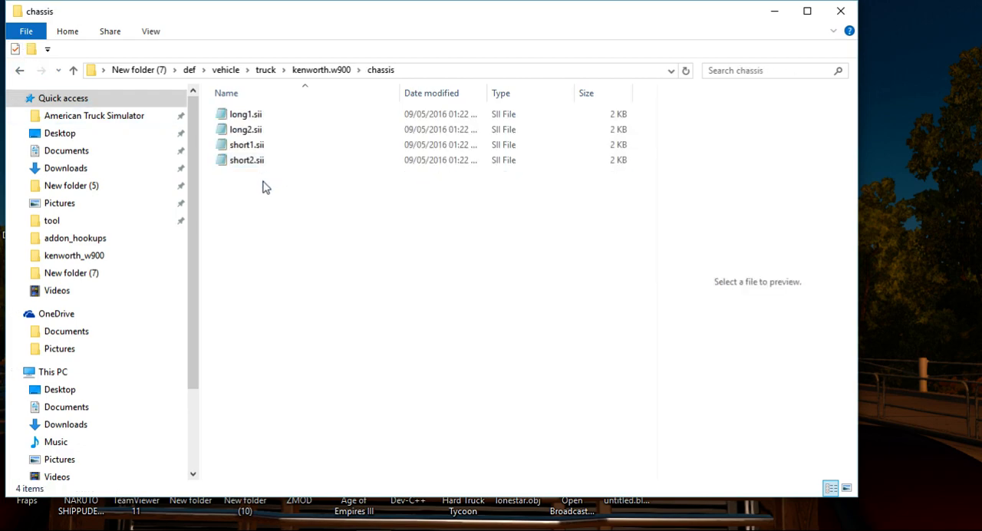
{"action": "left_click", "coordinate": [278, 116]}
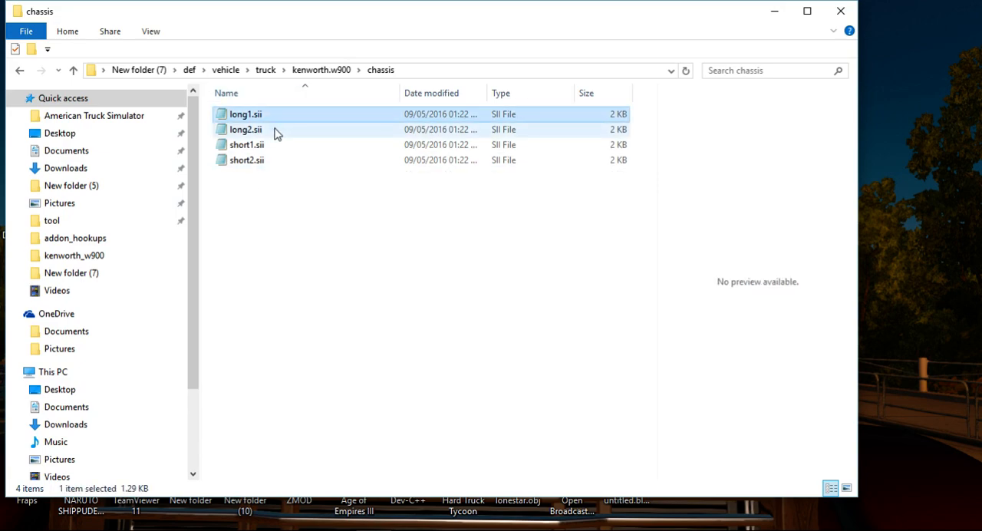
{"action": "left_click", "coordinate": [273, 132], "text": "ctrl"}
{"action": "right_click", "coordinate": [273, 132]}
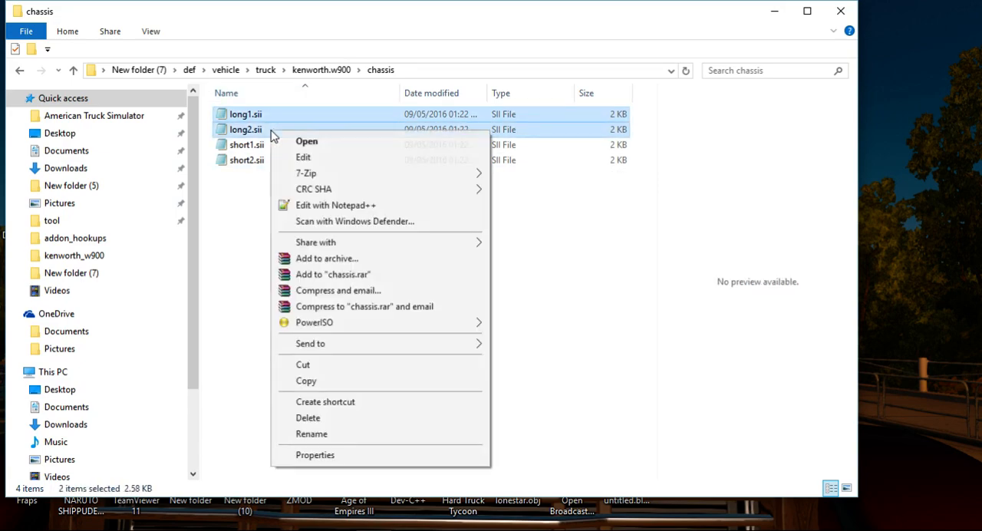
{"action": "left_click", "coordinate": [305, 381]}
{"action": "right_click", "coordinate": [240, 155]}
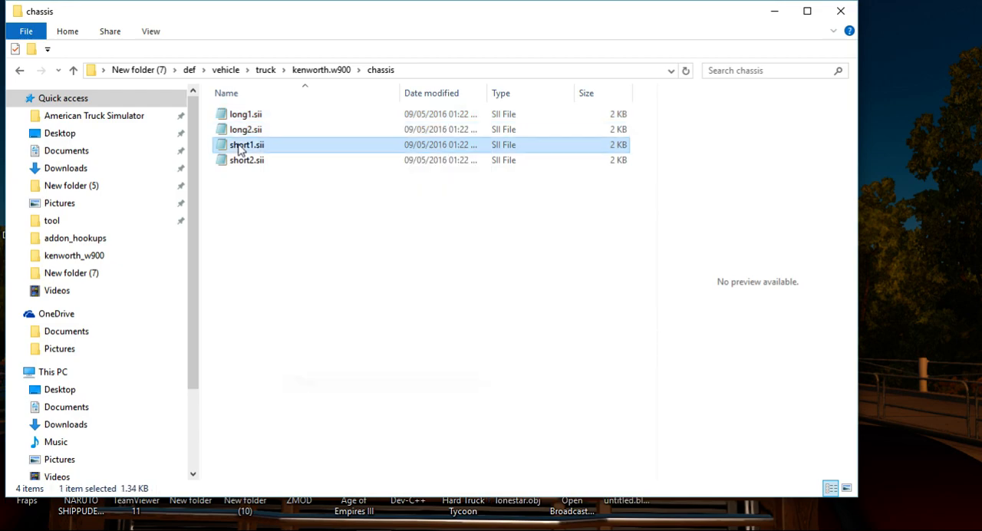
{"action": "left_click", "coordinate": [212, 210]}
{"action": "right_click", "coordinate": [232, 200]}
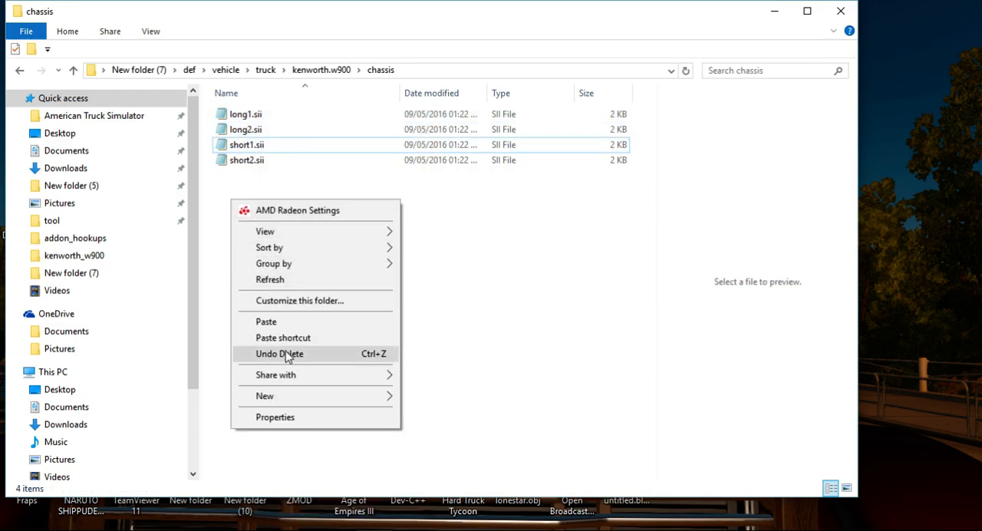
{"action": "left_click", "coordinate": [285, 323]}
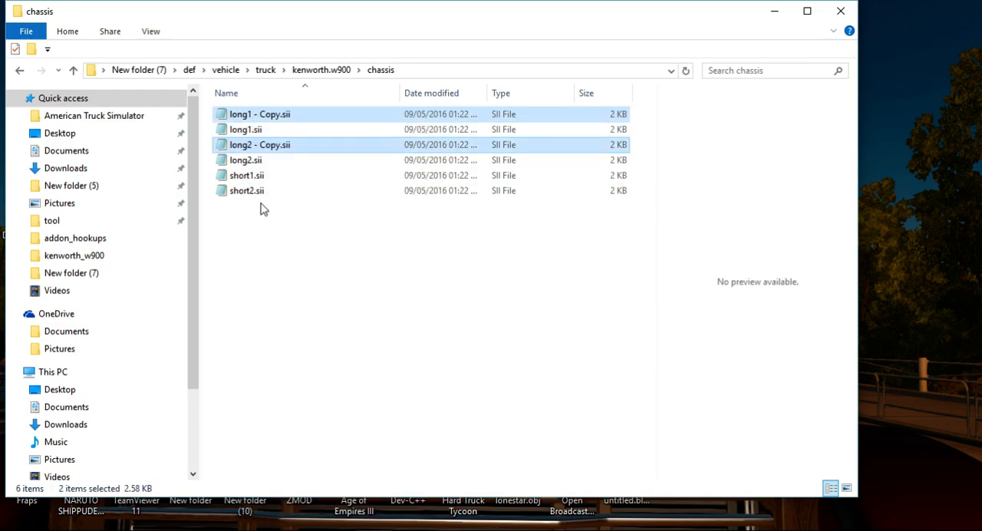
Rename the file "long1 - Copy.sii" to long3.sii.
{"action": "right_click", "coordinate": [255, 115]}
{"action": "left_click", "coordinate": [247, 117]}
{"action": "right_click", "coordinate": [247, 116]}
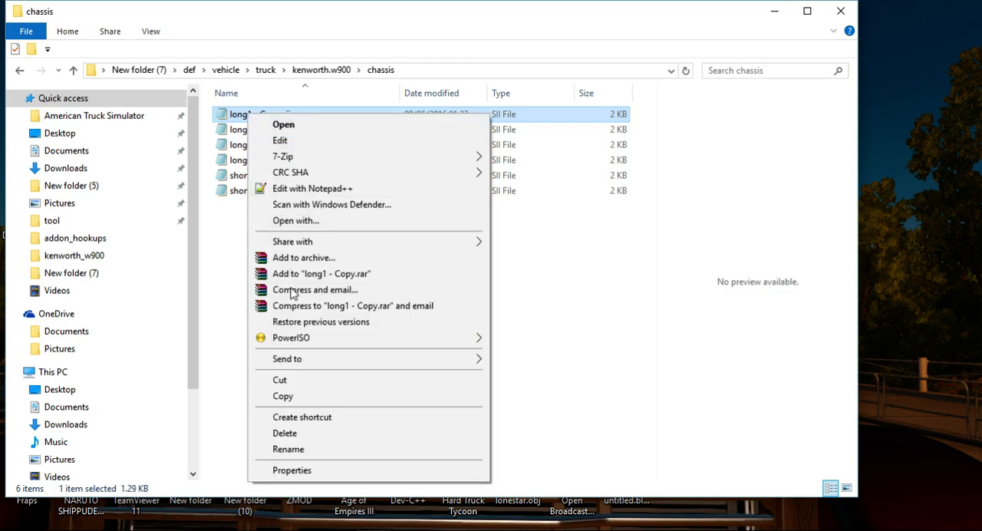
{"action": "left_click", "coordinate": [303, 449]}
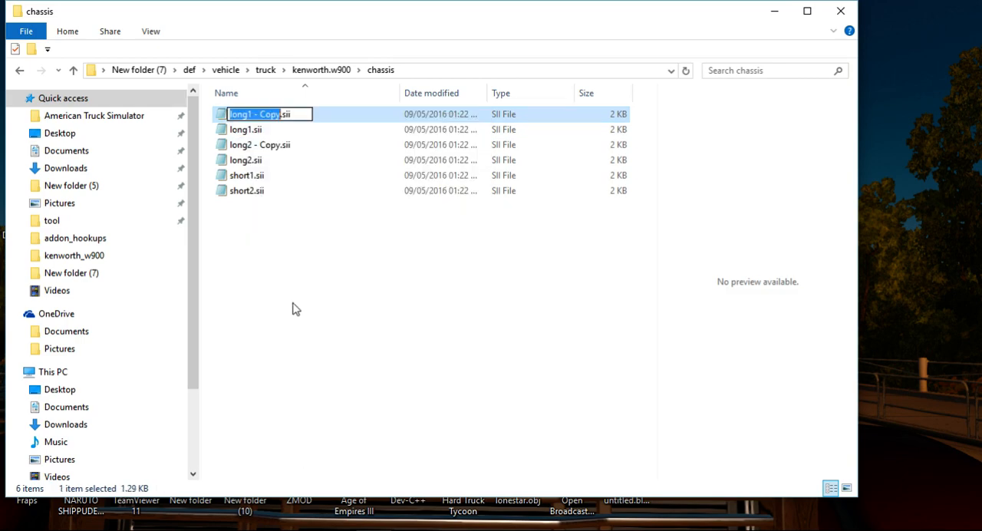
{"action": "left_click_drag", "start_coordinate": [281, 117], "coordinate": [267, 117]}
{"action": "type", "text": "3"}
{"action": "left_click", "coordinate": [250, 248]}
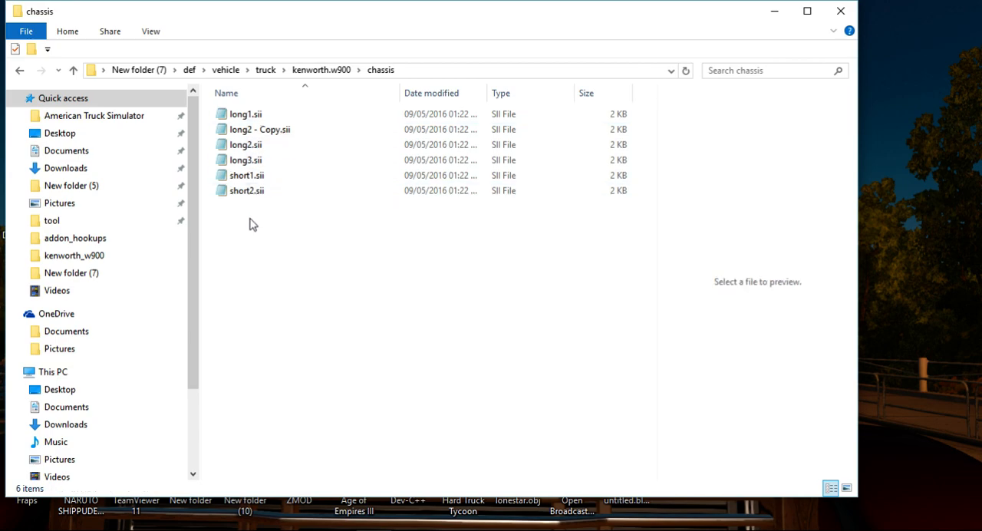
Rename the file "long2 - Copy.sii" to long4.sii.
{"action": "left_click", "coordinate": [257, 136]}
{"action": "right_click", "coordinate": [258, 137]}
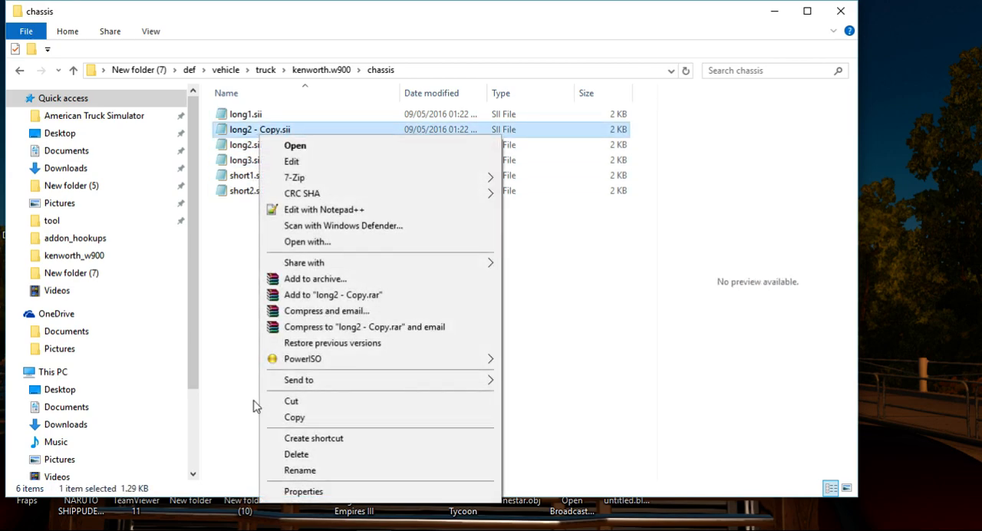
{"action": "left_click", "coordinate": [299, 470]}
{"action": "left_click_drag", "start_coordinate": [280, 131], "coordinate": [247, 132]}
{"action": "type", "text": "4"}
{"action": "left_click", "coordinate": [254, 305]}
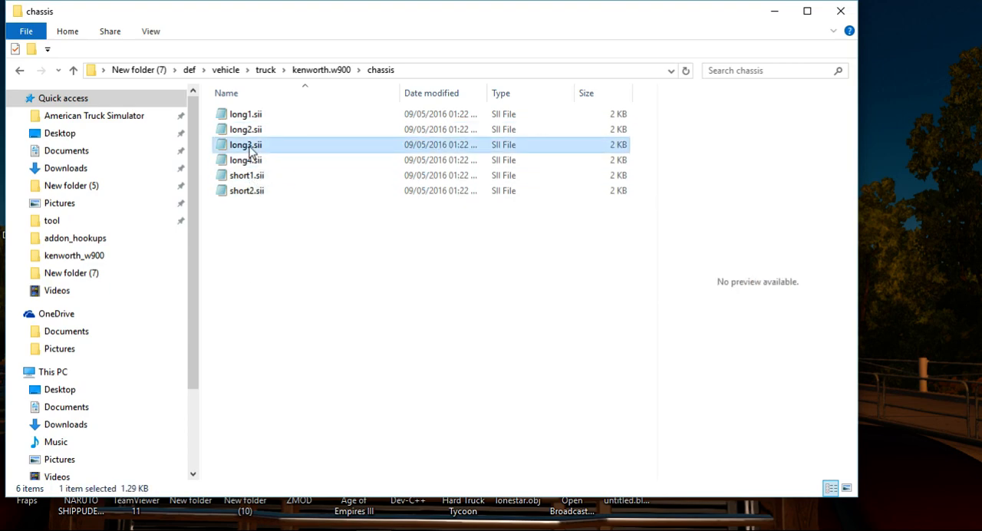
Open long3.sii in Notepad++, check the chassis state names in ZModeler, set the file's variant to chs_long3, save and close it.
{"action": "right_click", "coordinate": [248, 148]}
{"action": "left_click", "coordinate": [287, 220]}
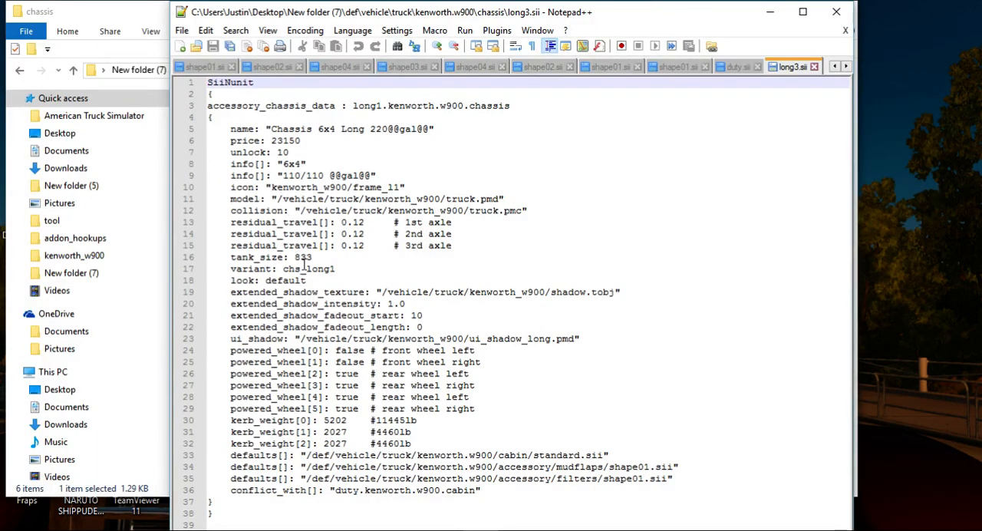
{"action": "left_click", "coordinate": [336, 269]}
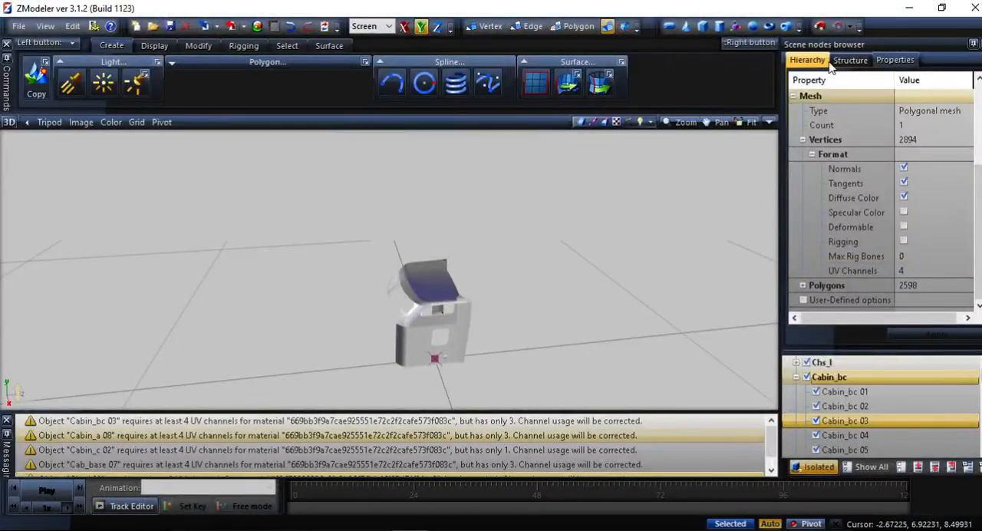
{"action": "left_click", "coordinate": [807, 60]}
{"action": "left_click", "coordinate": [849, 60]}
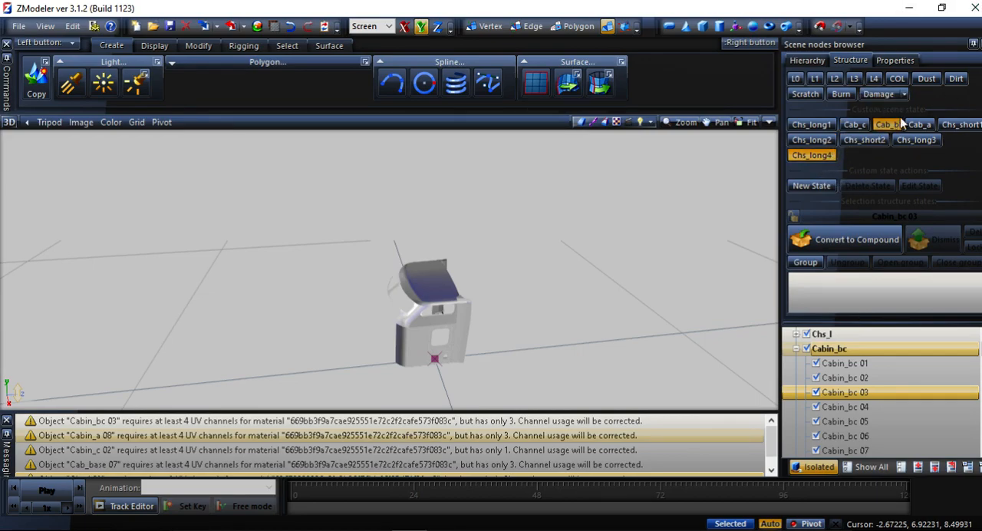
{"action": "left_click", "coordinate": [909, 8]}
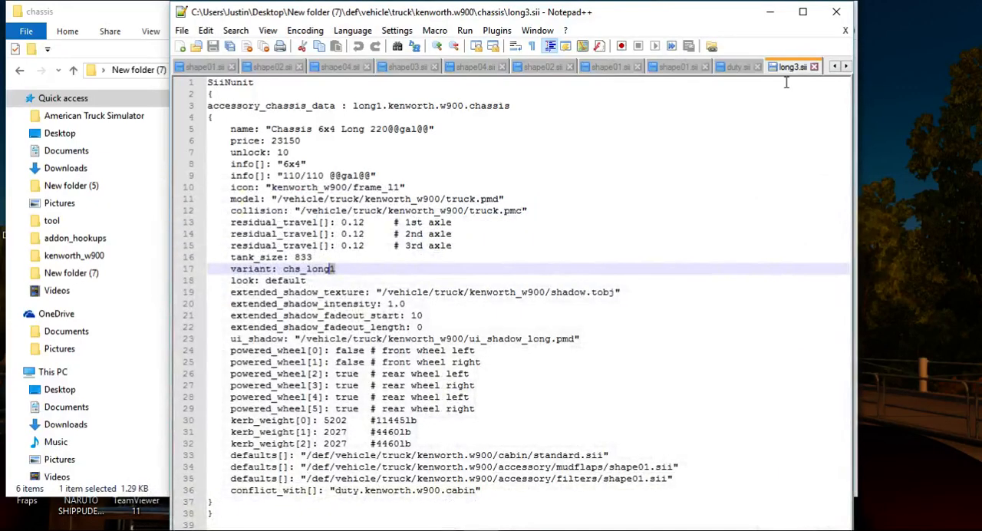
{"action": "type", "text": "3"}
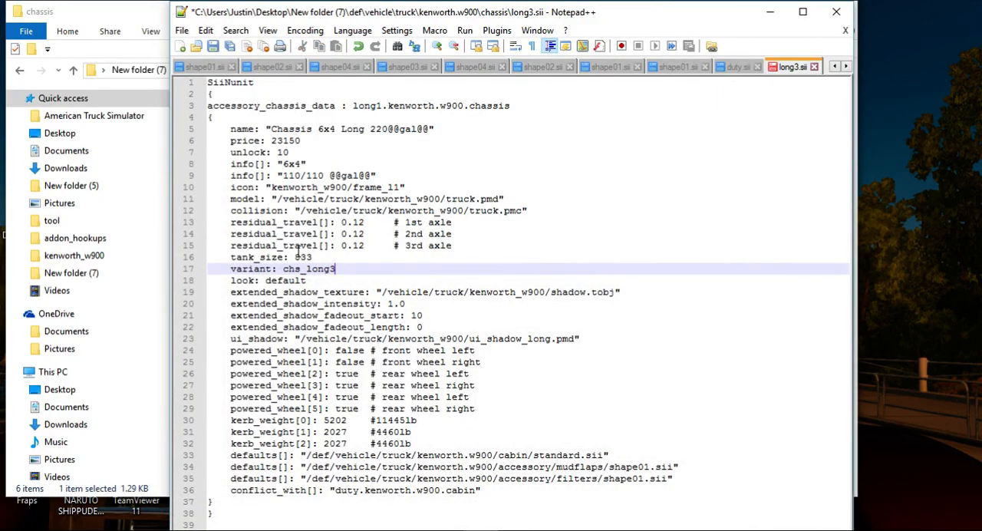
{"action": "left_click", "coordinate": [215, 46]}
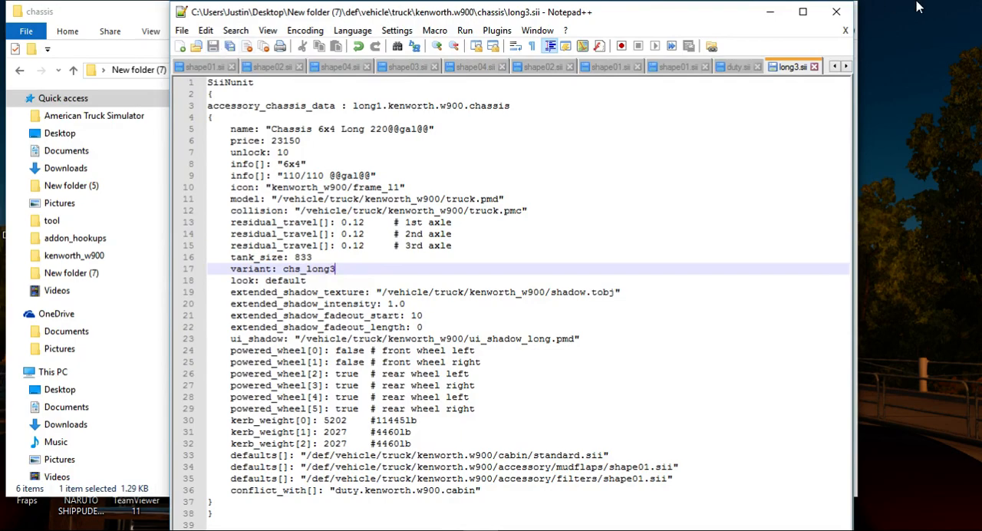
{"action": "left_click", "coordinate": [836, 11]}
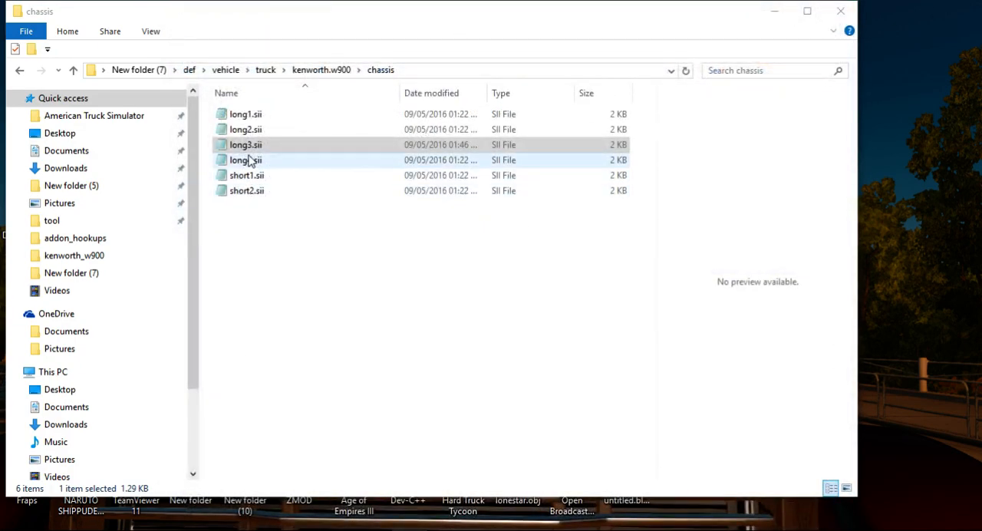
Open long4.sii in Notepad++, set its variant to chs_long4 and its accessory_chassis_data name to long4.kenworth.w900.chassis, and save it.
{"action": "right_click", "coordinate": [249, 159]}
{"action": "left_click", "coordinate": [295, 236]}
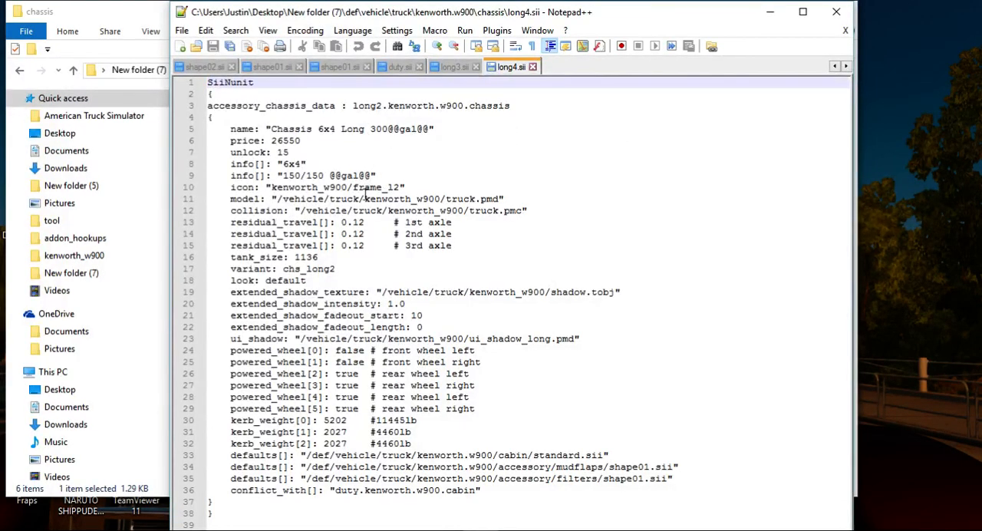
{"action": "left_click", "coordinate": [333, 269]}
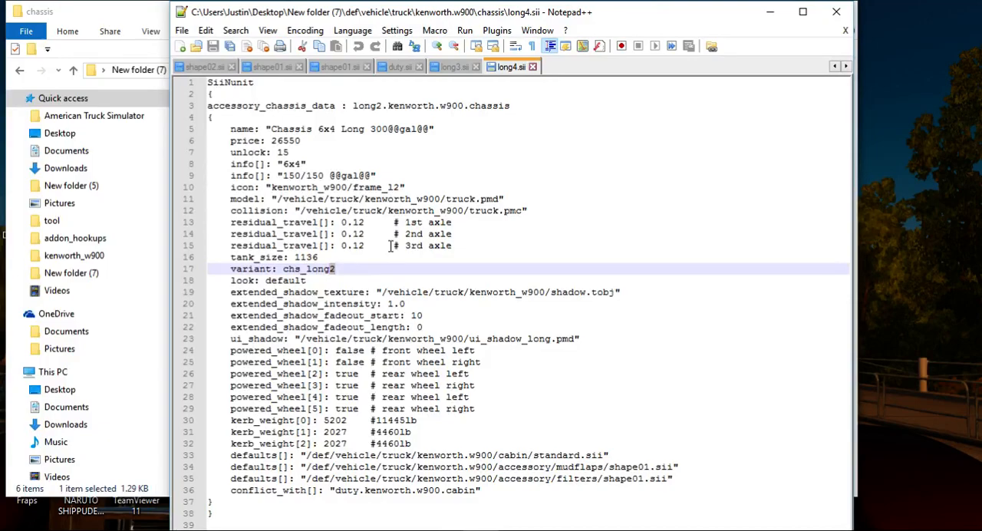
{"action": "type", "text": "4"}
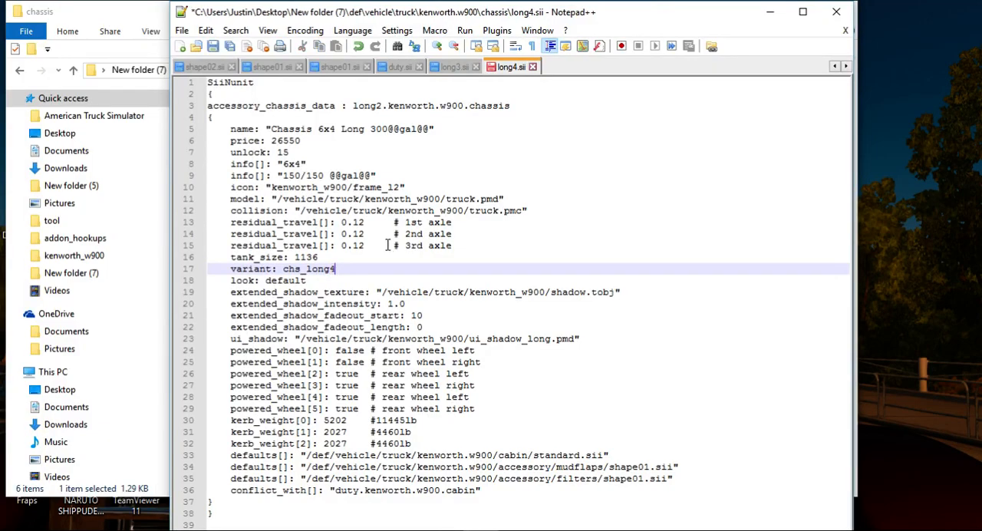
{"action": "left_click", "coordinate": [377, 105]}
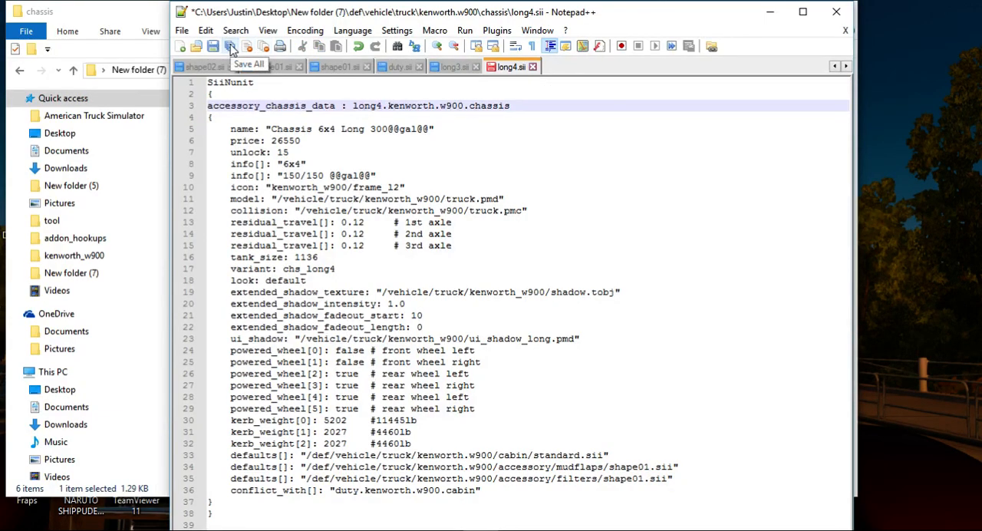
{"action": "left_click", "coordinate": [212, 46]}
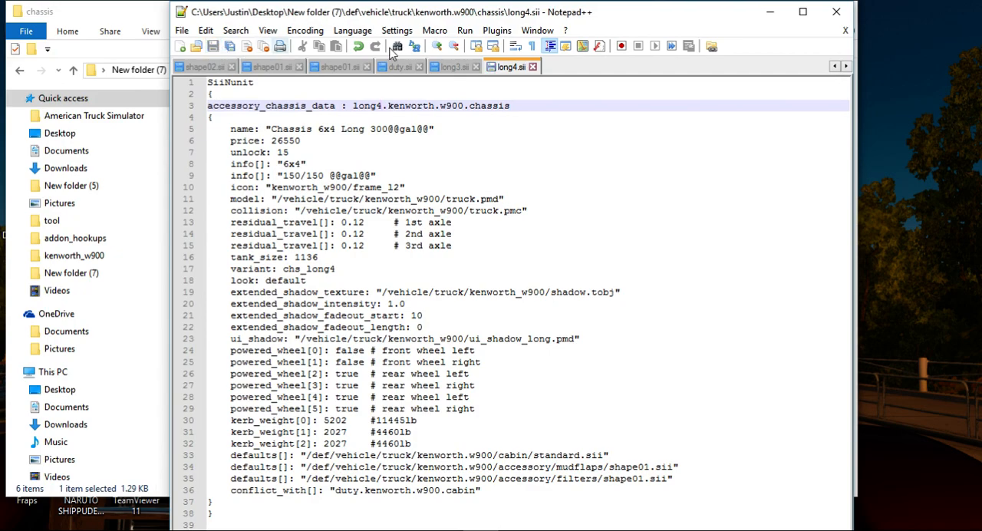
Switch to long3.sii, set its accessory_chassis_data name to long3.kenworth.w900.chassis and save it.
{"action": "left_click", "coordinate": [452, 67]}
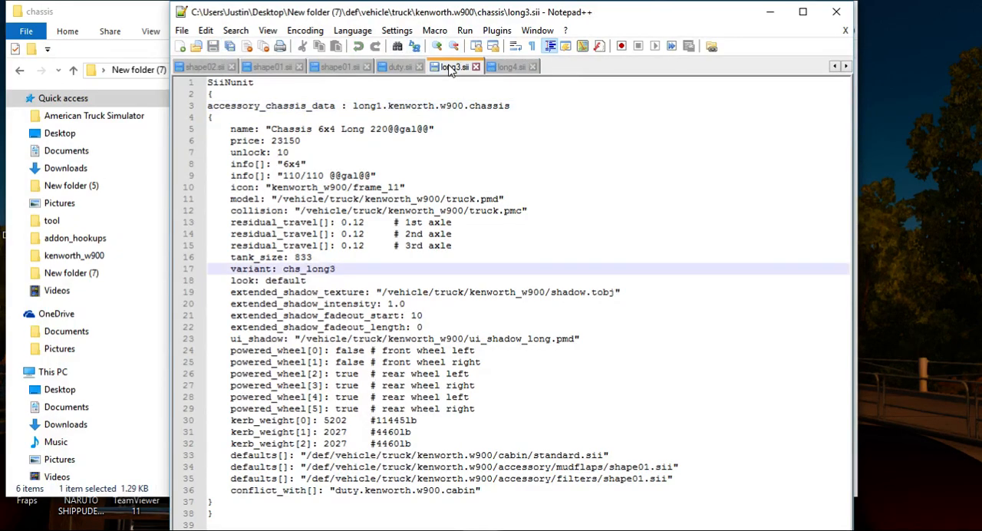
{"action": "left_click", "coordinate": [378, 105]}
{"action": "key", "text": "BackSpace"}
{"action": "type", "text": "3"}
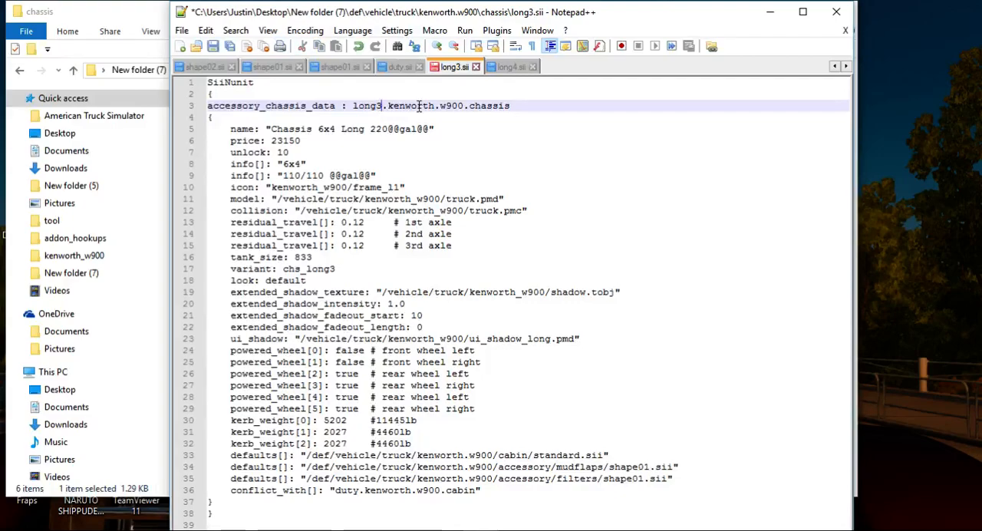
{"action": "left_click", "coordinate": [213, 46]}
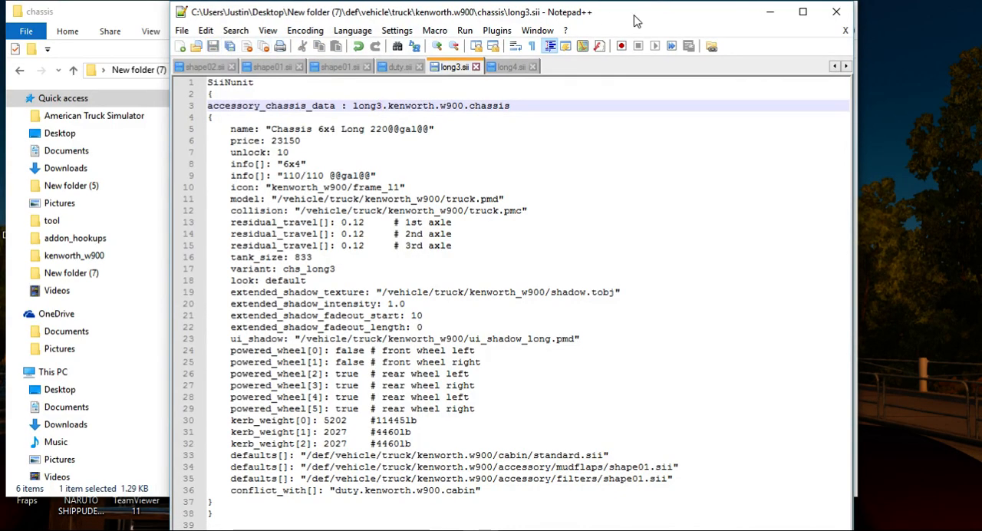
Close Notepad++ and delete everything in def/vehicle/truck/kenworth.w900 except the accessory, cabin and chassis folders.
{"action": "left_click", "coordinate": [837, 13]}
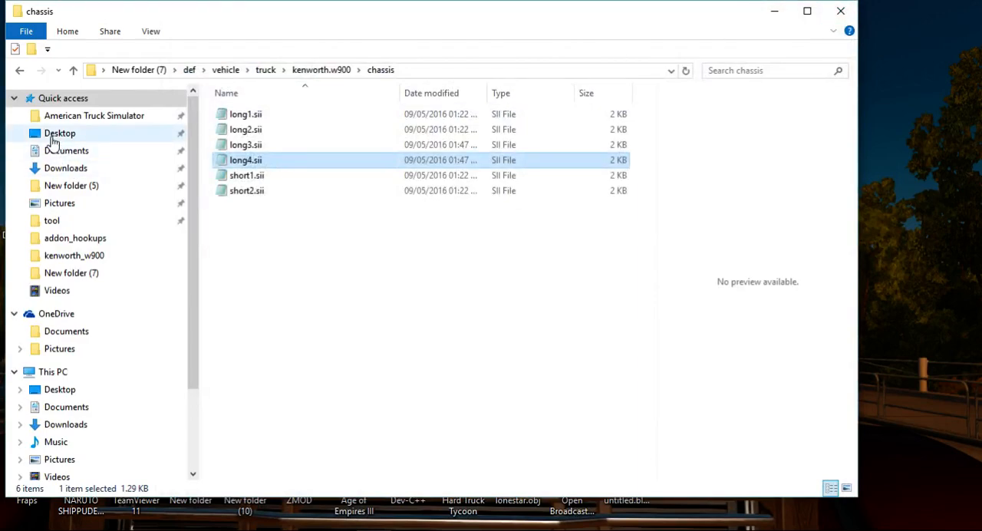
{"action": "left_click", "coordinate": [17, 70]}
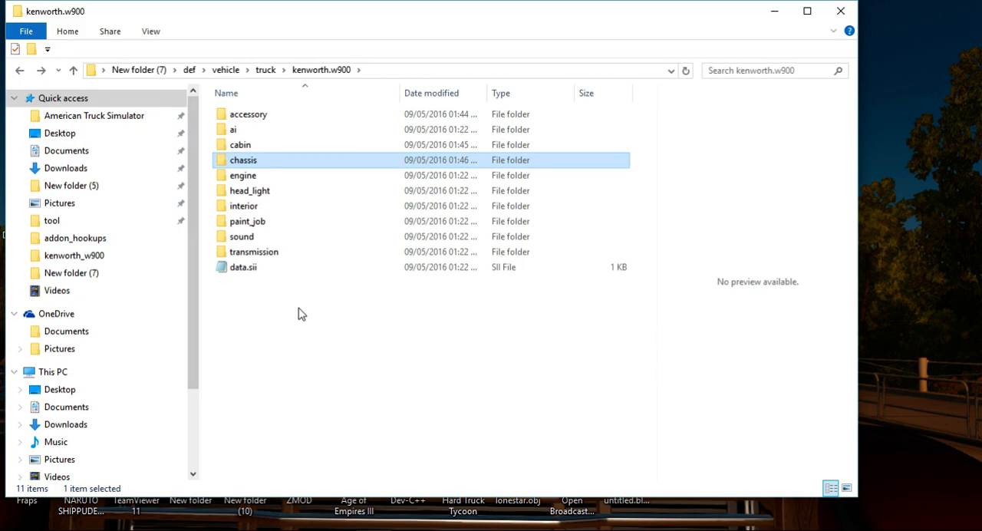
{"action": "key", "text": "ctrl+a"}
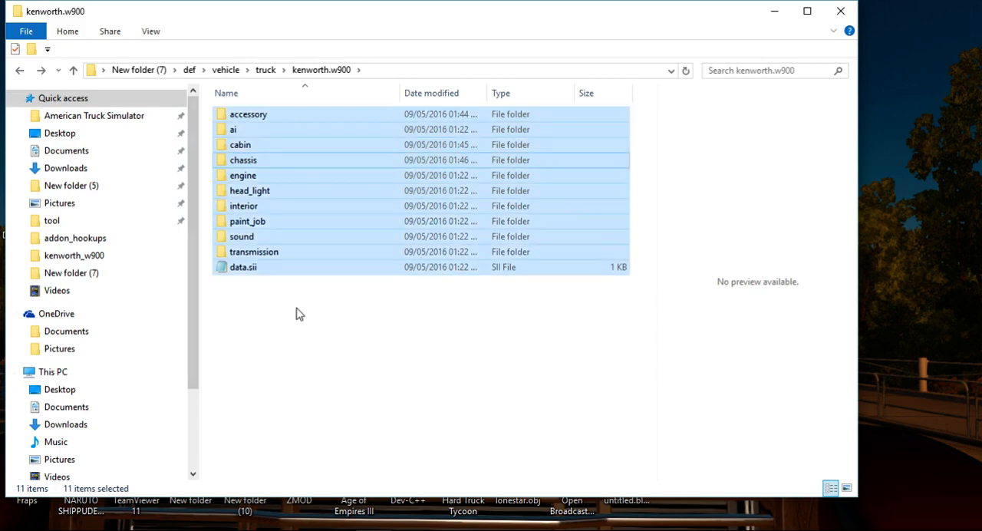
{"action": "left_click", "coordinate": [279, 118], "text": "ctrl"}
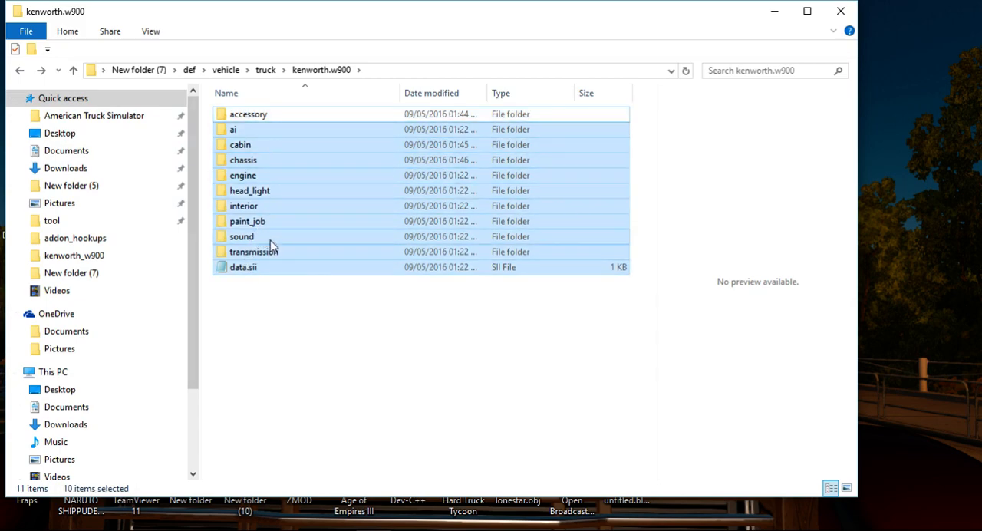
{"action": "left_click", "coordinate": [248, 146], "text": "ctrl"}
{"action": "left_click", "coordinate": [264, 161], "text": "ctrl"}
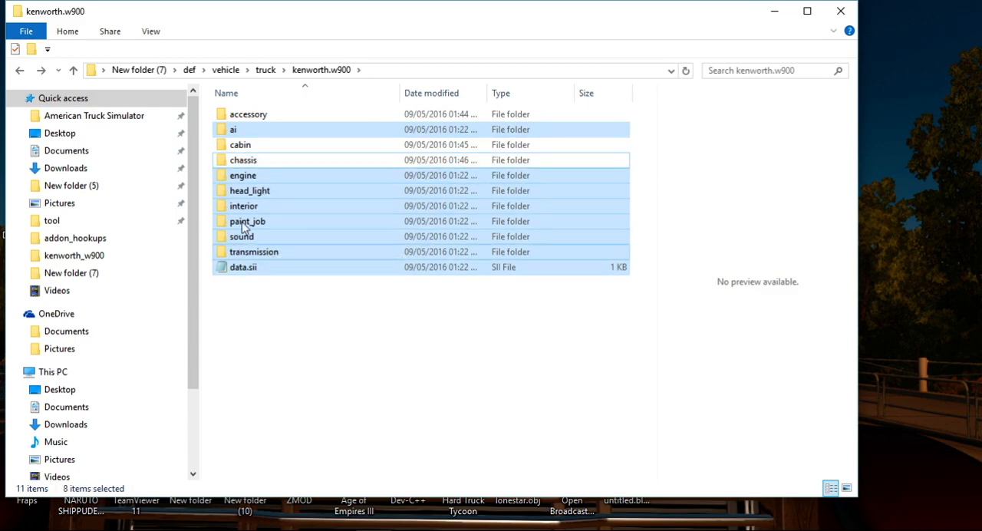
{"action": "right_click", "coordinate": [263, 201]}
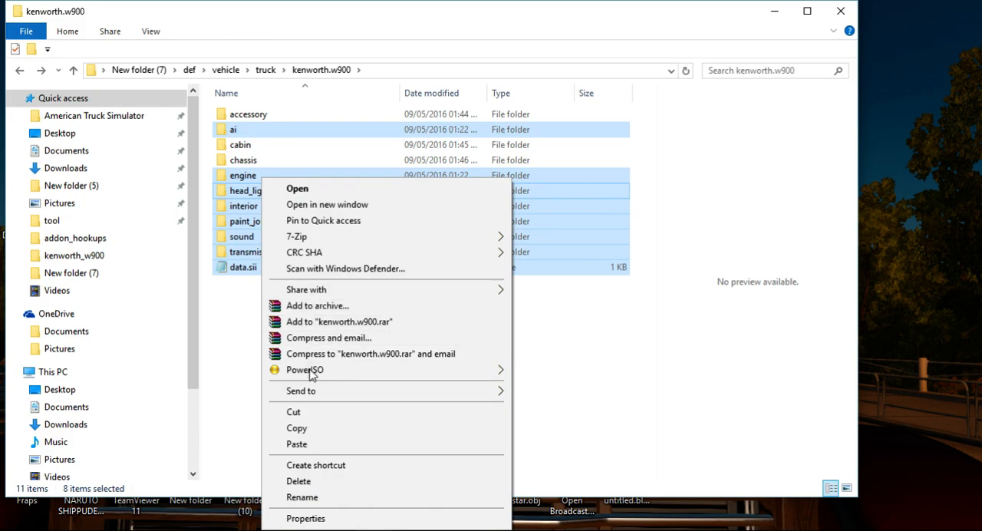
{"action": "left_click", "coordinate": [309, 482]}
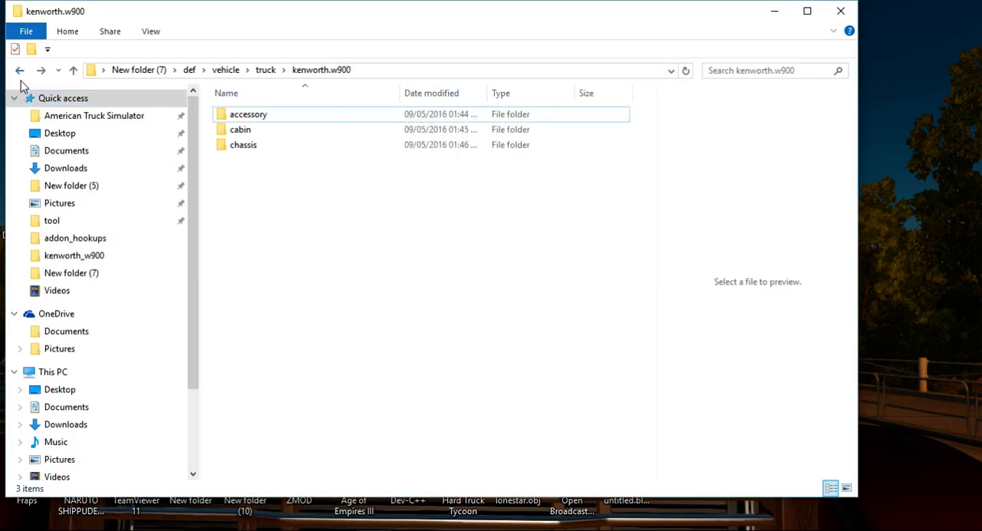
Delete the fallback.kenworth_w900.sii file and the three kenworth_w900 traffic .sii files from the def/vehicle/truck folder.
{"action": "left_click", "coordinate": [20, 70]}
{"action": "left_click_drag", "start_coordinate": [428, 360], "coordinate": [233, 132]}
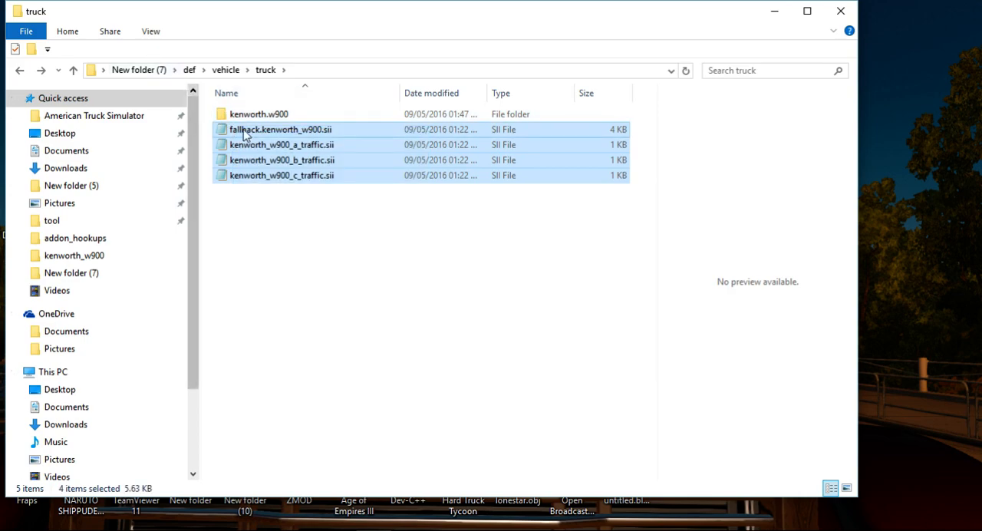
{"action": "right_click", "coordinate": [245, 135]}
{"action": "left_click", "coordinate": [328, 428]}
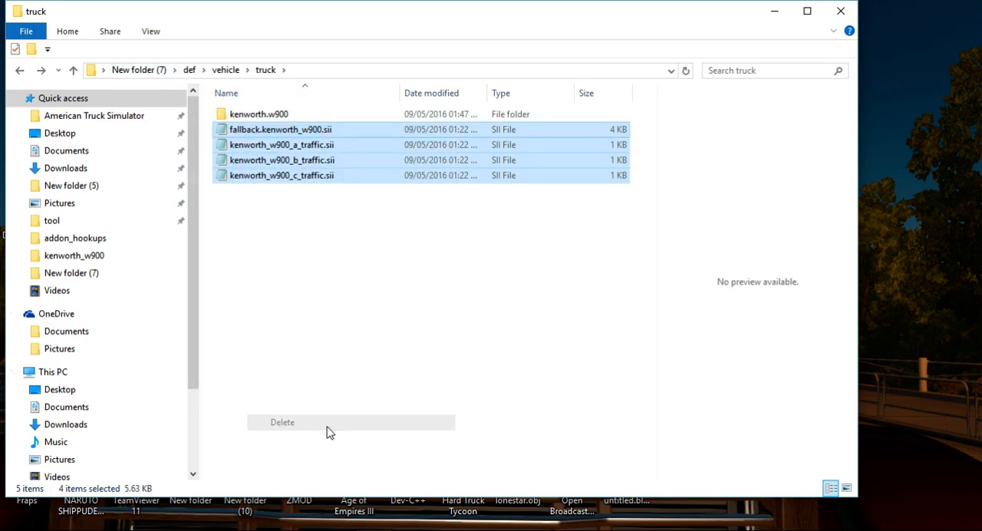
Delete truck_company, truck_dealer, truck_desktop and traffic_storage_truck.kenworth_w900.sii from the def/vehicle folder.
{"action": "left_click", "coordinate": [21, 71]}
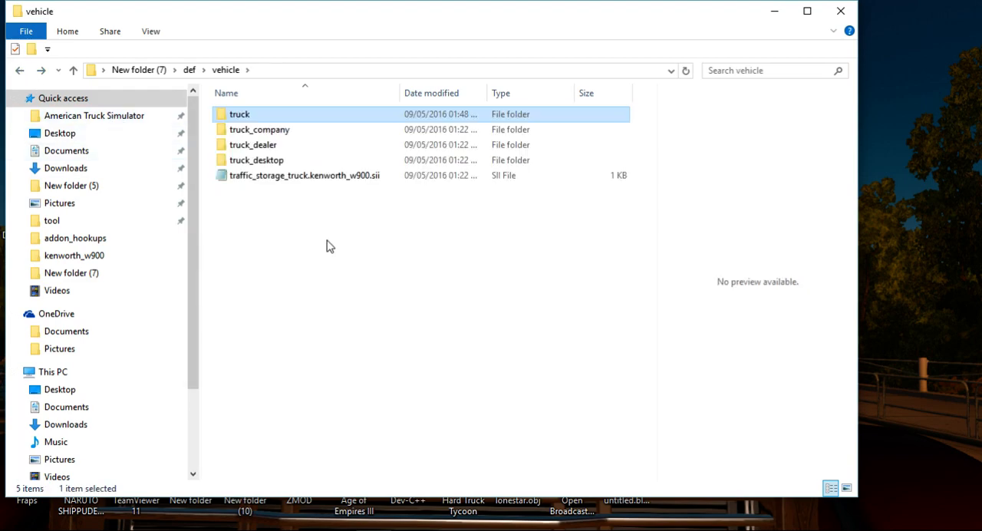
{"action": "left_click_drag", "start_coordinate": [325, 242], "coordinate": [257, 130]}
{"action": "right_click", "coordinate": [253, 145]}
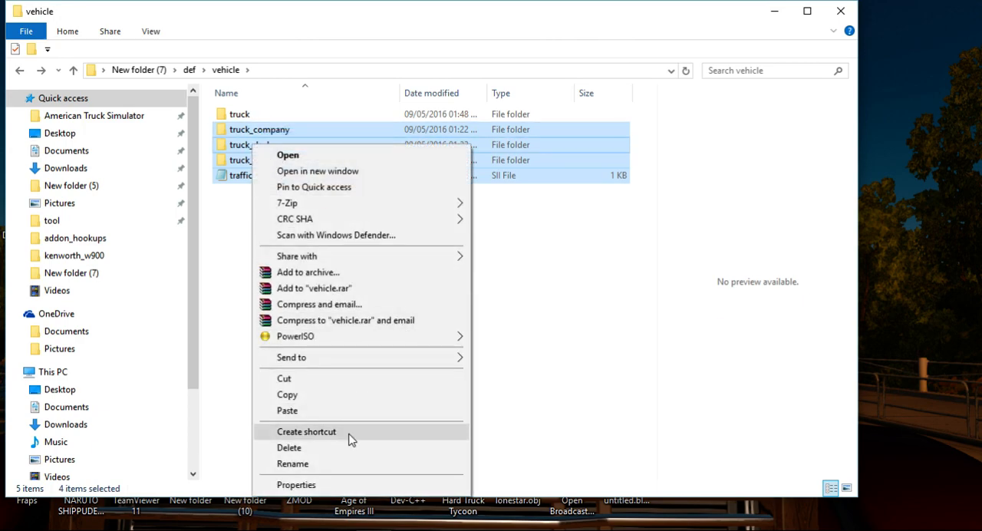
{"action": "left_click", "coordinate": [325, 450]}
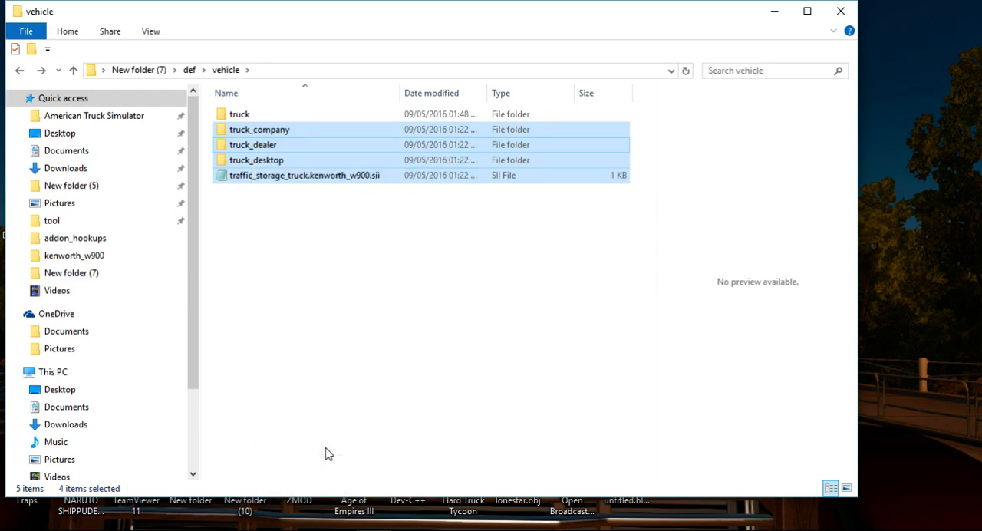
Delete the camera and initial_save folders from the def folder, keeping only vehicle.
{"action": "left_click", "coordinate": [19, 71]}
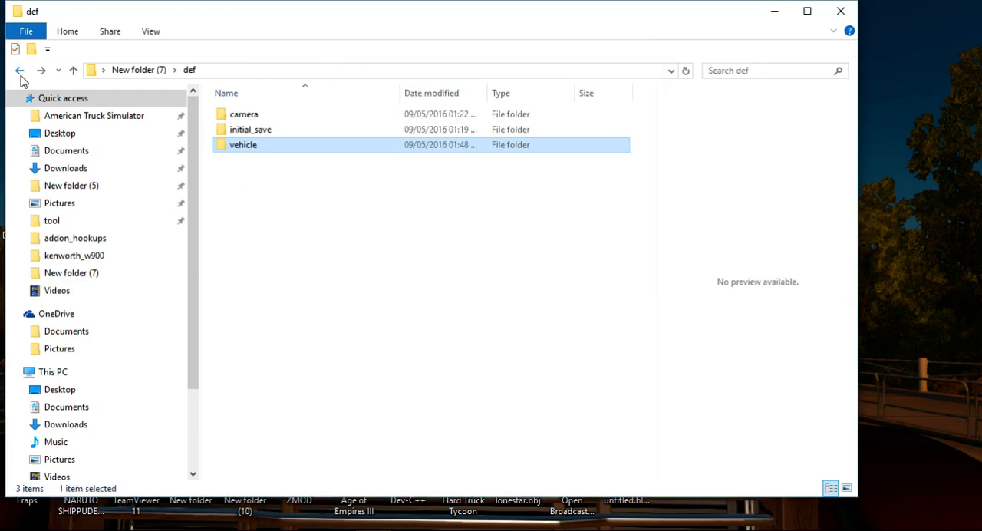
{"action": "left_click_drag", "start_coordinate": [276, 136], "coordinate": [266, 119]}
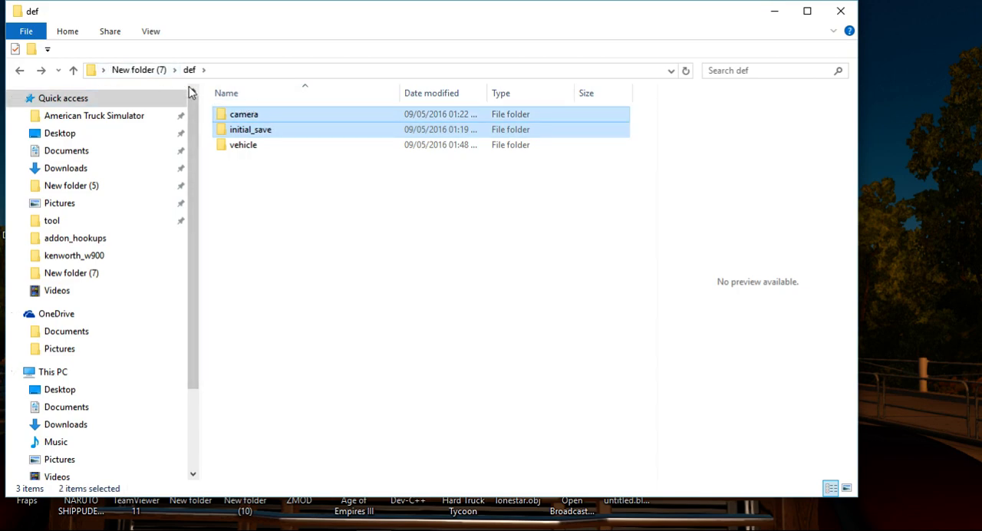
{"action": "right_click", "coordinate": [281, 131]}
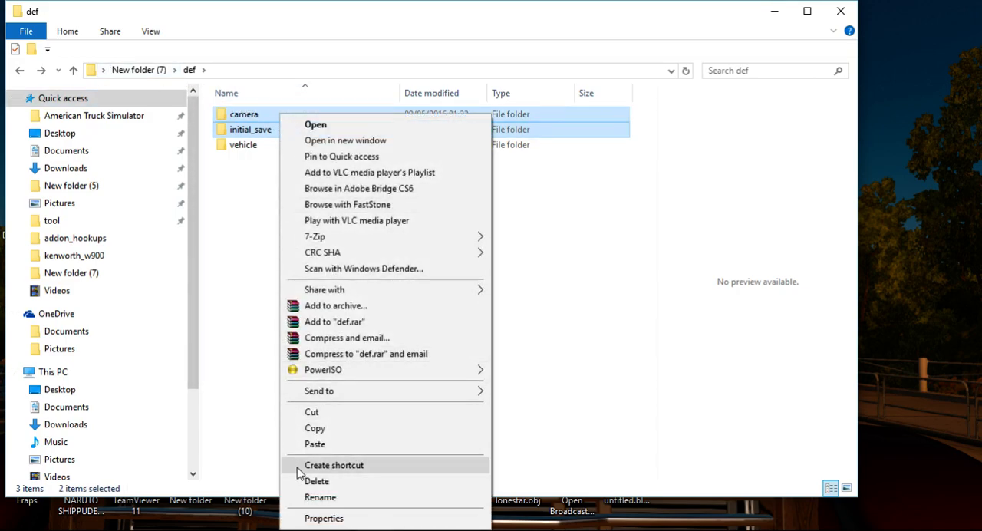
{"action": "left_click", "coordinate": [327, 482]}
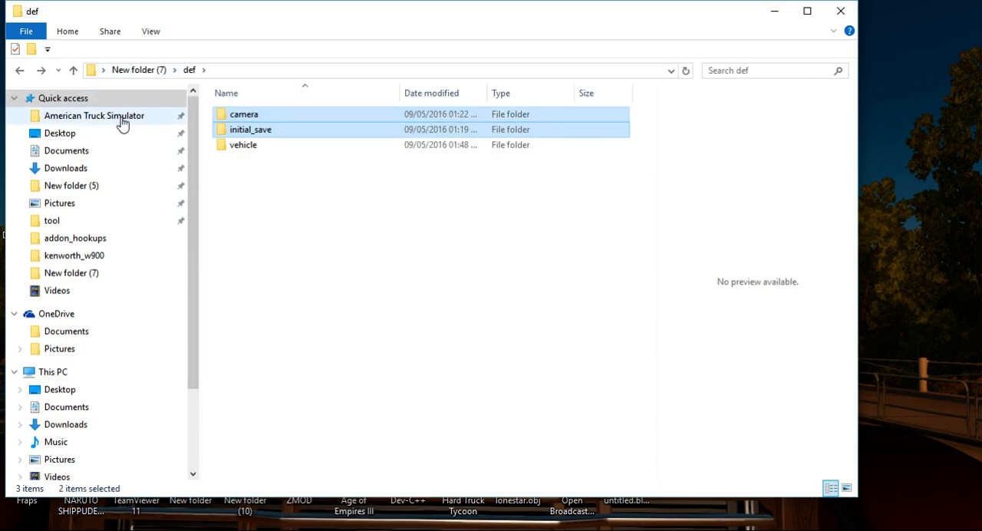
Go to the vehicle/truck folder under New folder (7) and delete its share and upgrade folders.
{"action": "left_click", "coordinate": [21, 69]}
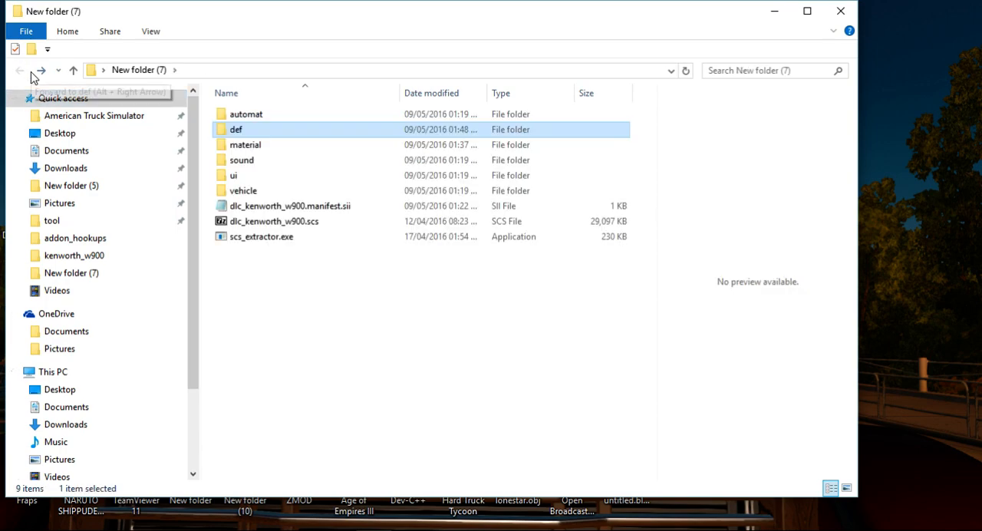
{"action": "double_click", "coordinate": [268, 196]}
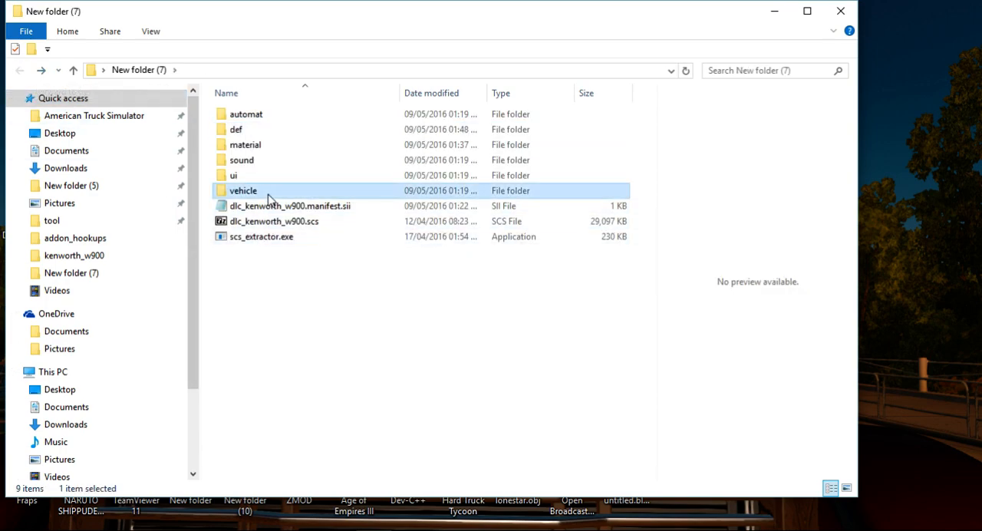
{"action": "double_click", "coordinate": [243, 114]}
{"action": "left_click_drag", "start_coordinate": [236, 195], "coordinate": [232, 135]}
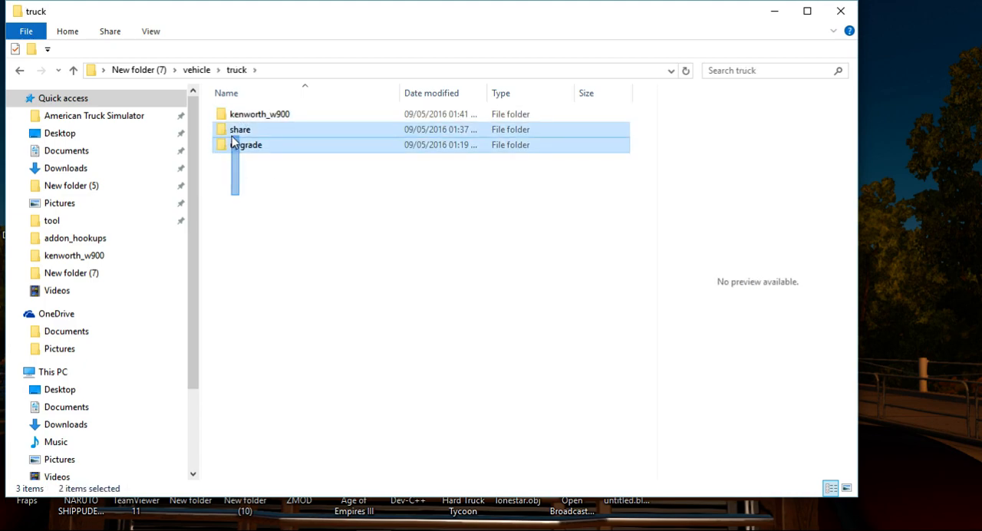
{"action": "right_click", "coordinate": [232, 136]}
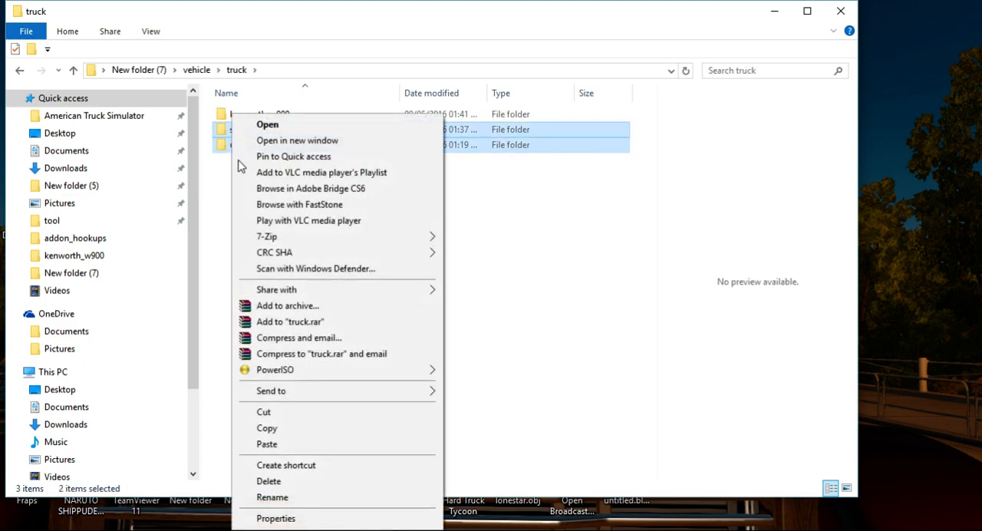
{"action": "left_click", "coordinate": [268, 481]}
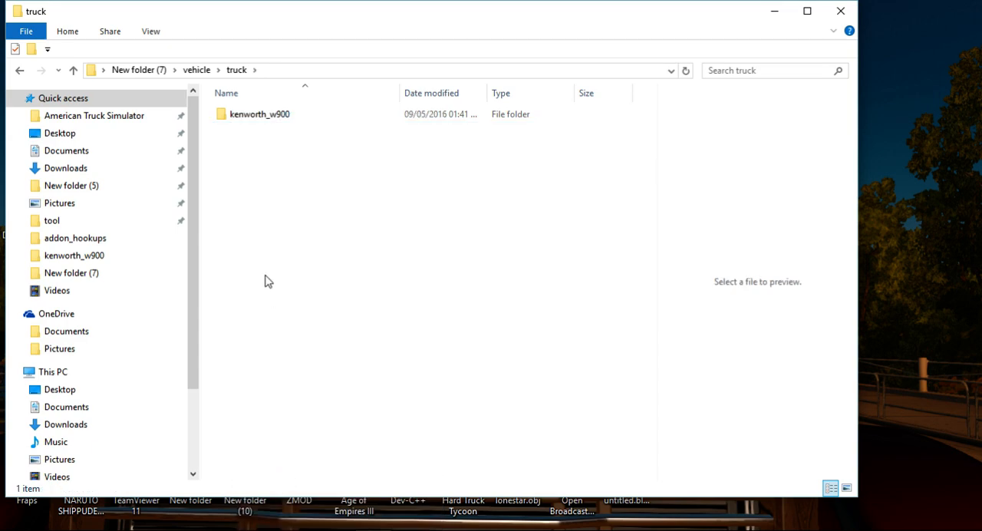
Delete everything in vehicle/truck/kenworth_w900 except truck.pmc, truck.pmd and truck.pmg.
{"action": "left_click", "coordinate": [272, 116]}
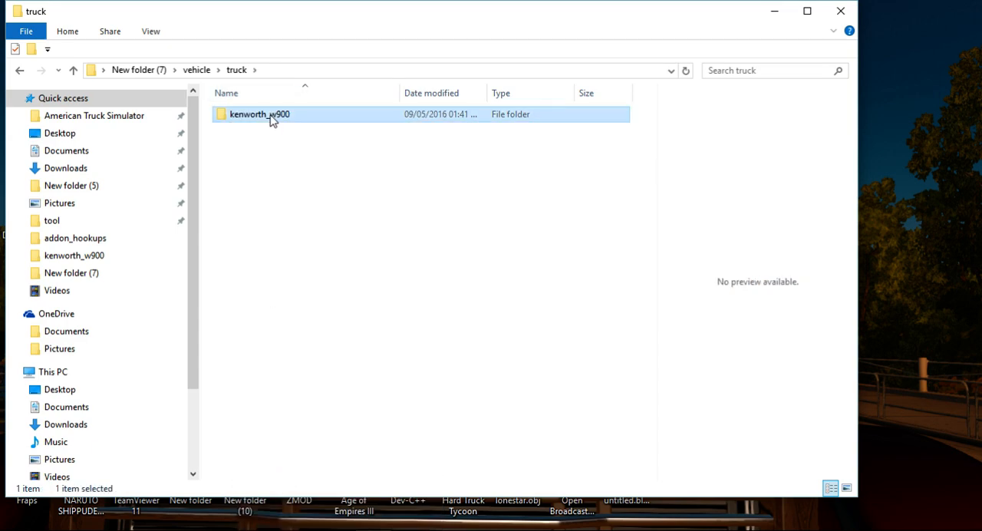
{"action": "double_click", "coordinate": [270, 119]}
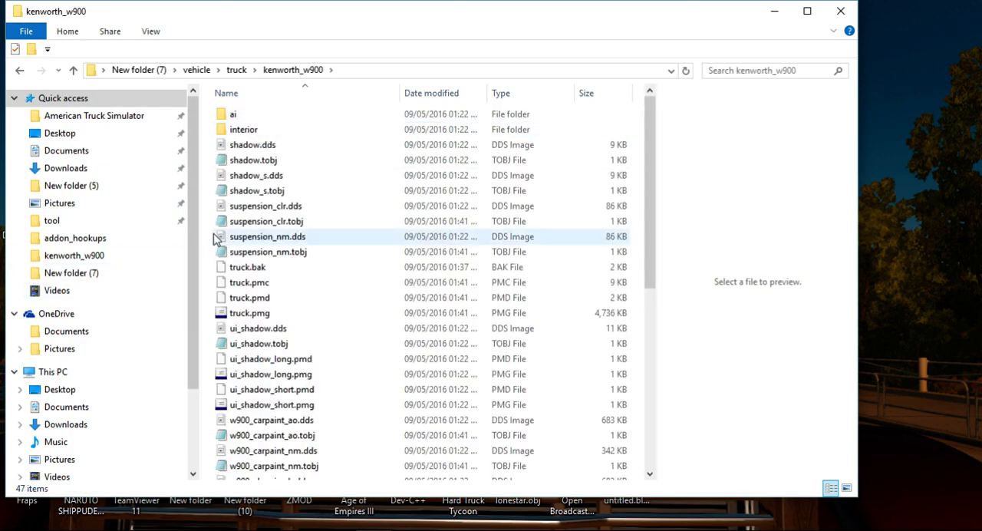
{"action": "key", "text": "ctrl+a"}
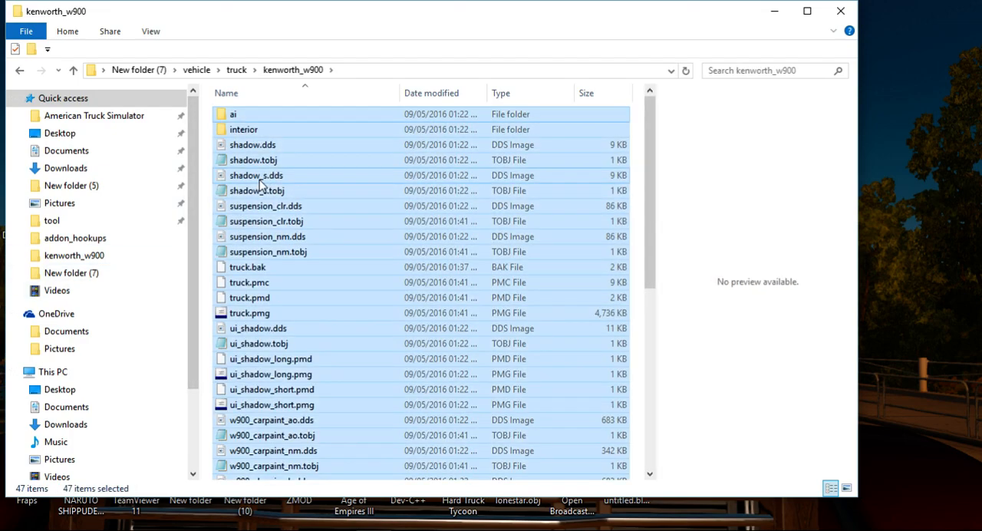
{"action": "left_click", "coordinate": [250, 268]}
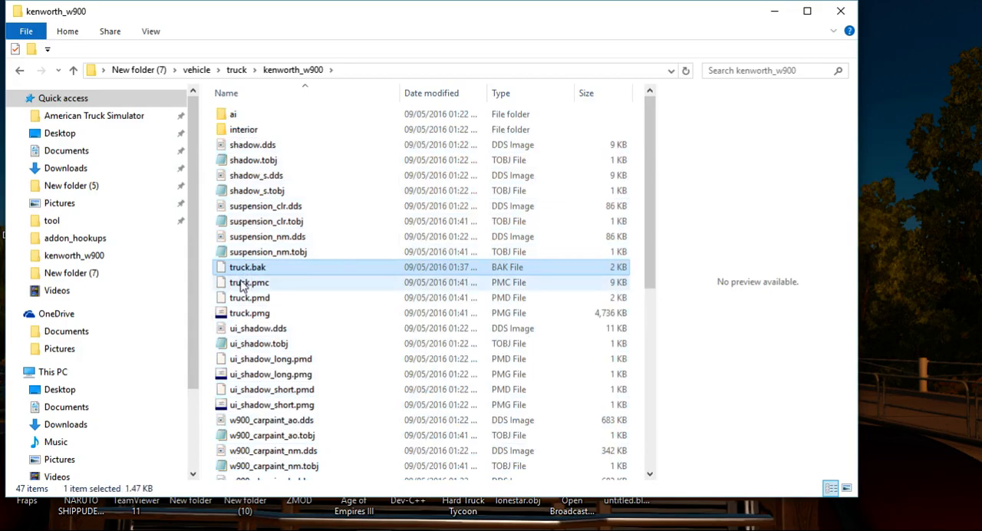
{"action": "key", "text": "ctrl+a"}
{"action": "left_click", "coordinate": [240, 272], "text": "ctrl"}
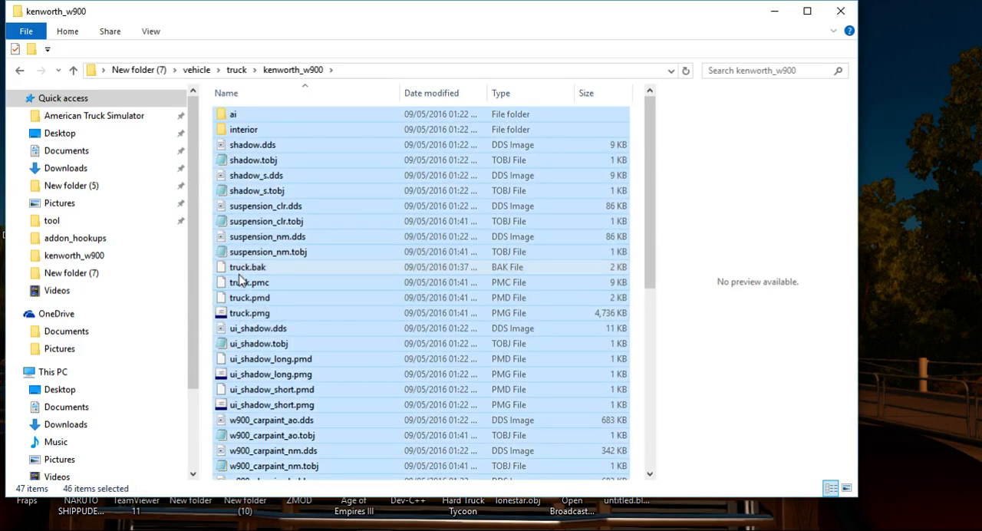
{"action": "left_click", "coordinate": [237, 284], "text": "ctrl"}
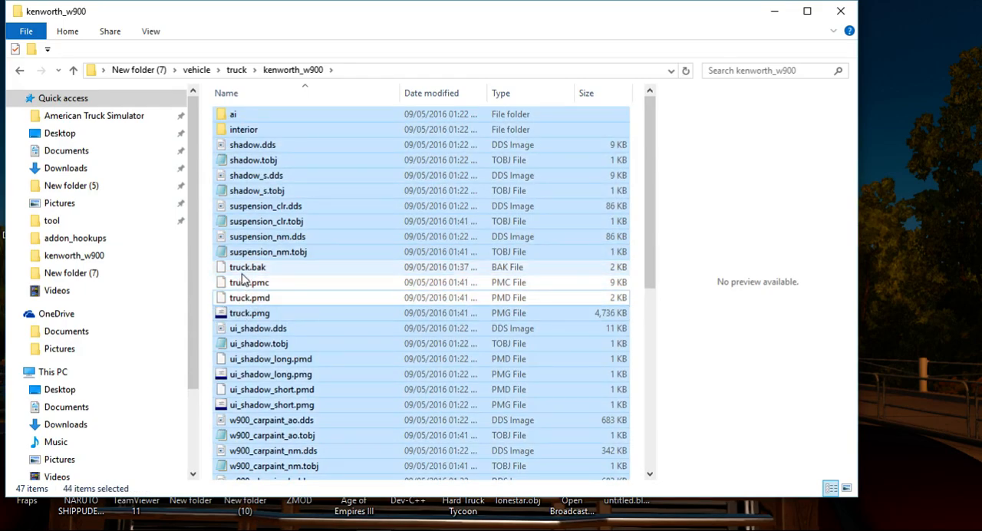
{"action": "left_click", "coordinate": [241, 269], "text": "ctrl"}
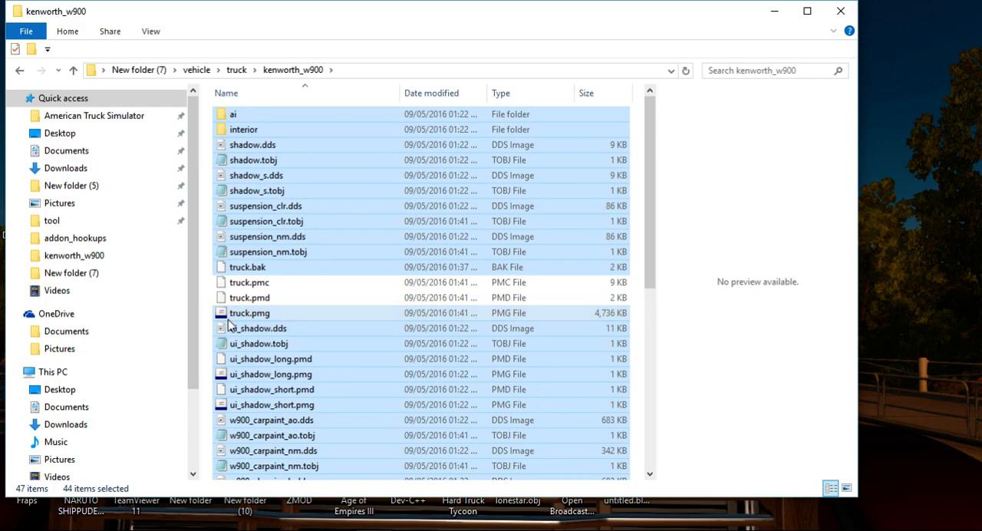
{"action": "right_click", "coordinate": [236, 350]}
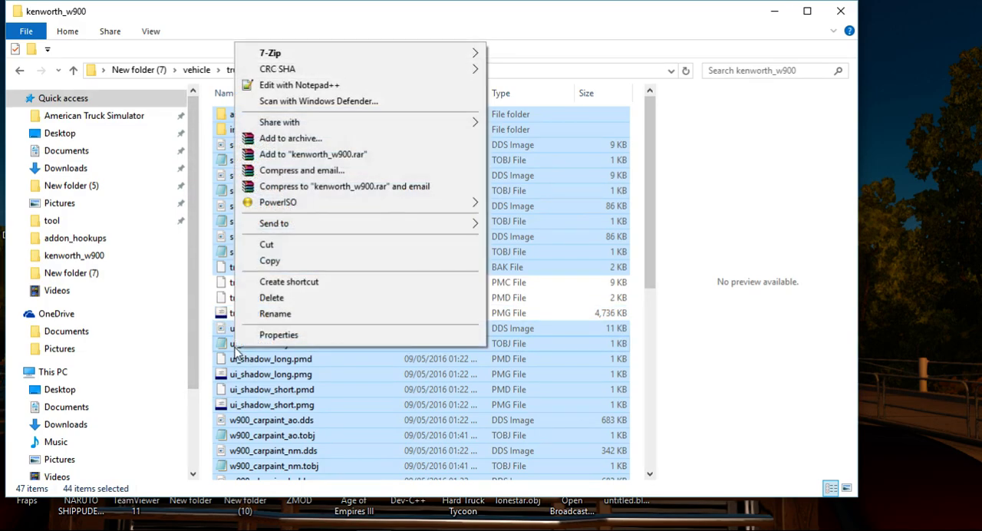
{"action": "left_click", "coordinate": [317, 300]}
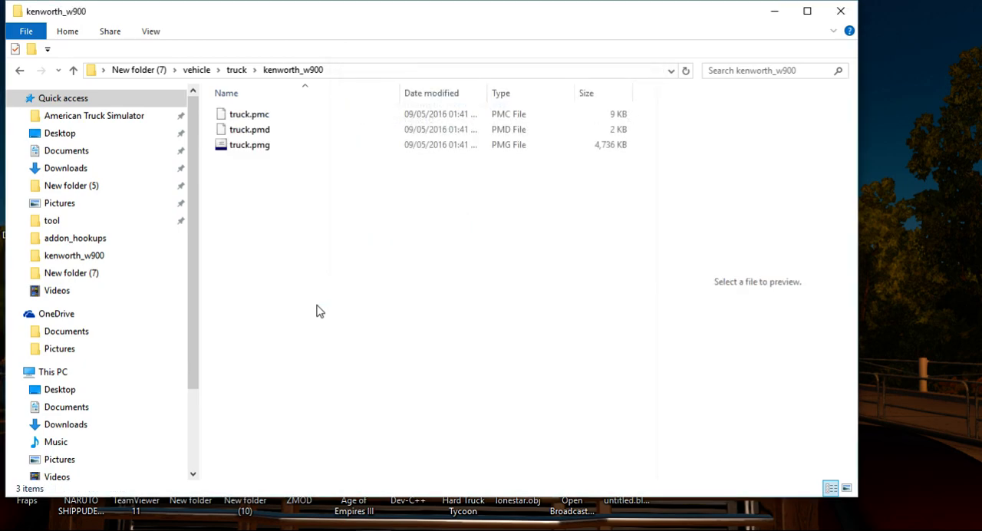
Go back to New folder (7) and delete its ui, sound and material folders.
{"action": "left_click", "coordinate": [23, 71]}
{"action": "left_click", "coordinate": [23, 71]}
{"action": "left_click", "coordinate": [23, 71]}
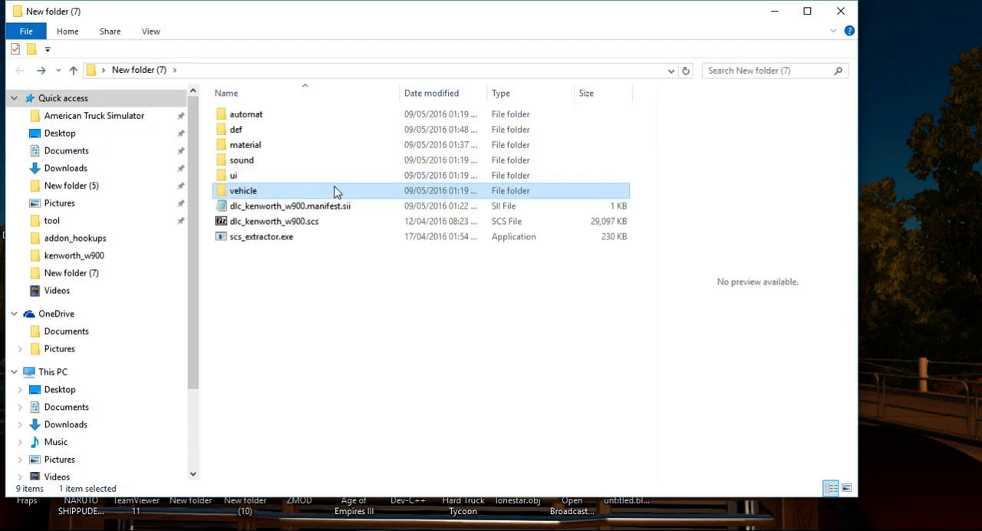
{"action": "right_click", "coordinate": [292, 182]}
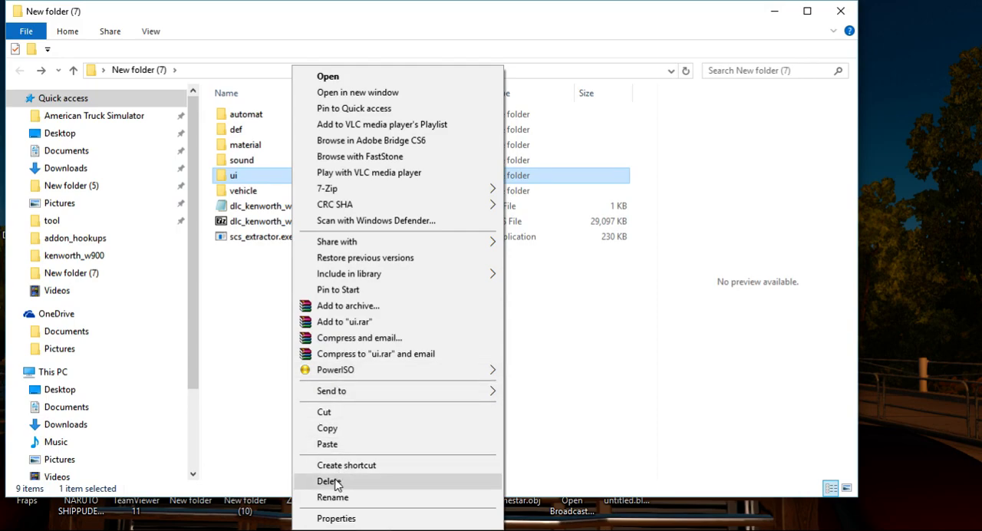
{"action": "left_click", "coordinate": [328, 481]}
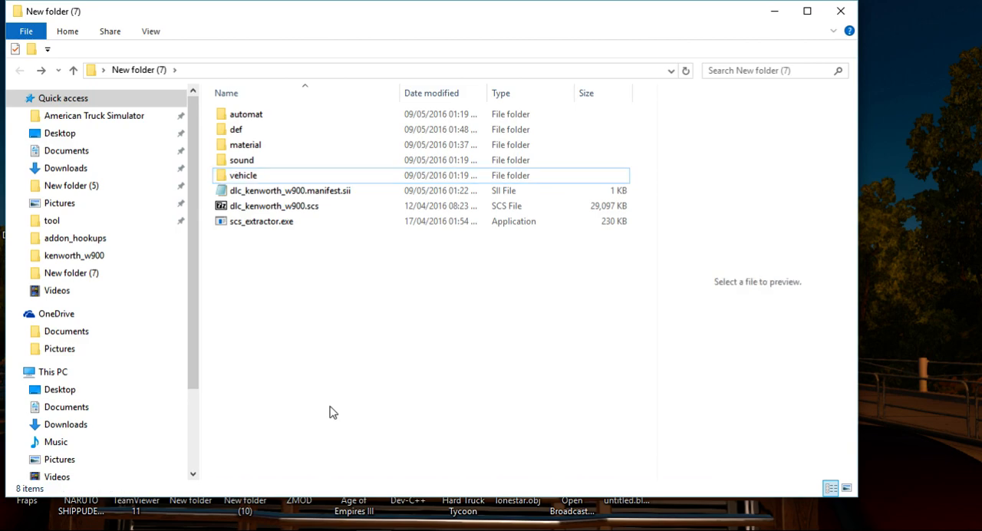
{"action": "right_click", "coordinate": [259, 164]}
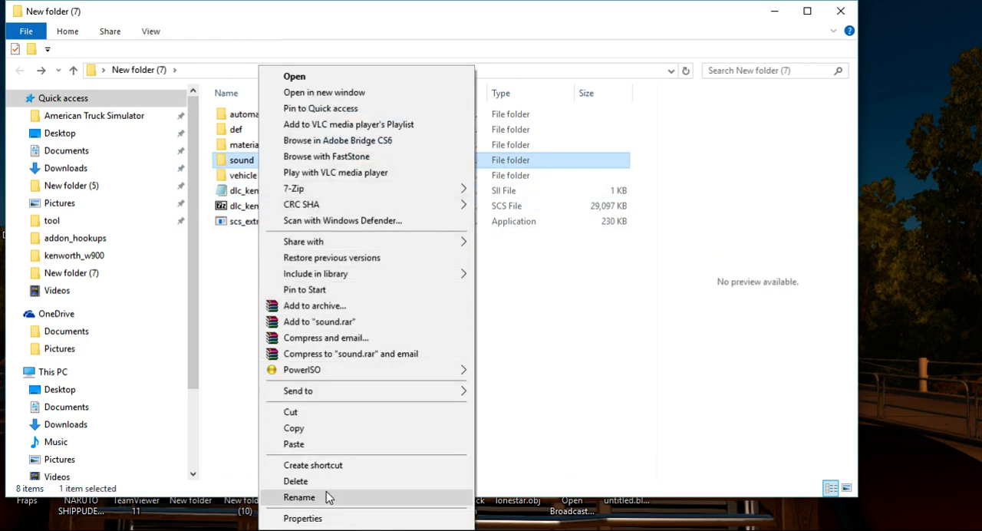
{"action": "mouse_move", "coordinate": [313, 369]}
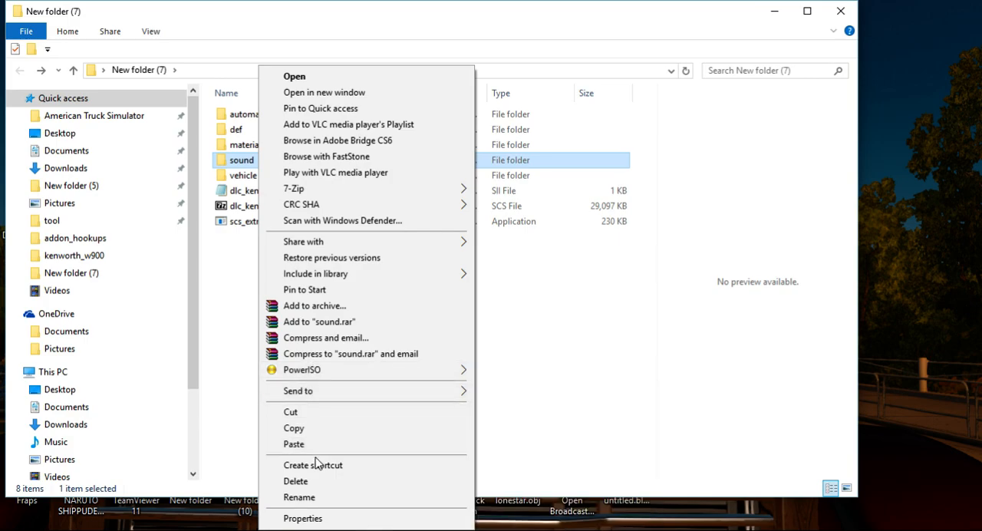
{"action": "left_click", "coordinate": [313, 481]}
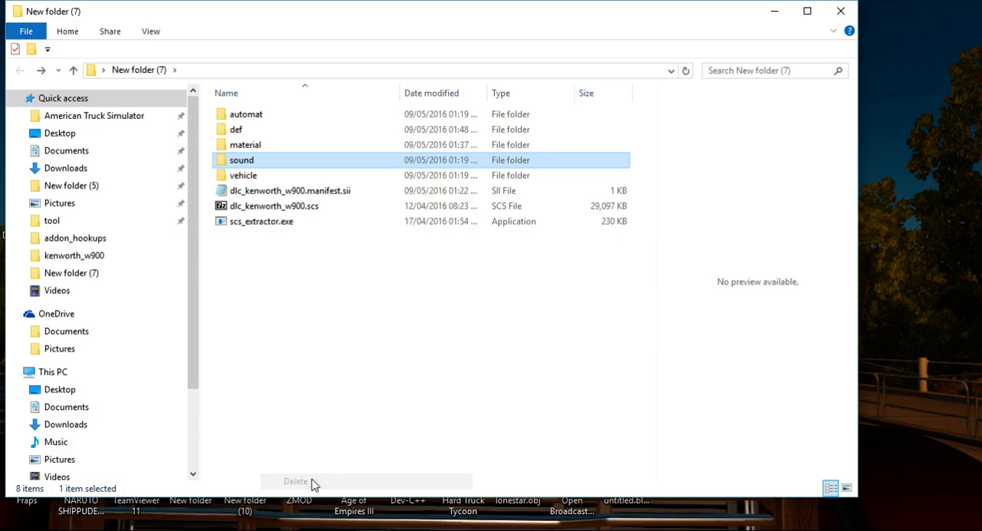
{"action": "left_click", "coordinate": [261, 147]}
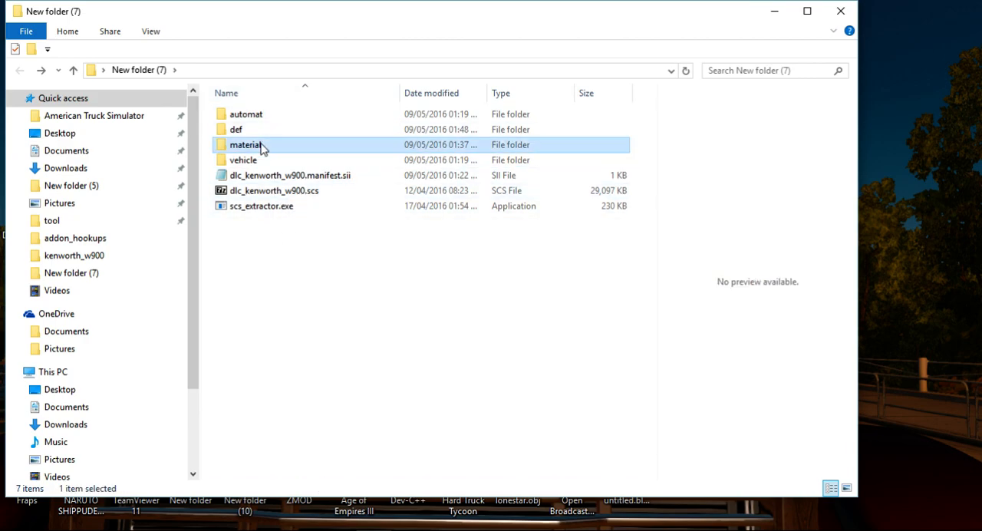
{"action": "right_click", "coordinate": [262, 148]}
{"action": "left_click", "coordinate": [337, 483]}
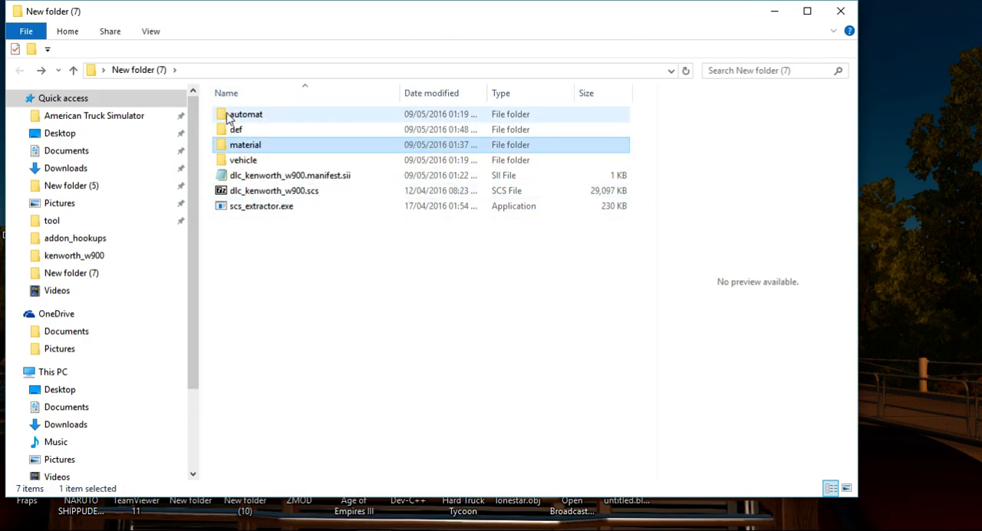
Delete dlc_kenworth_w900.manifest.sii from New folder (7).
{"action": "left_click_drag", "start_coordinate": [340, 279], "coordinate": [260, 170]}
{"action": "left_click", "coordinate": [281, 159]}
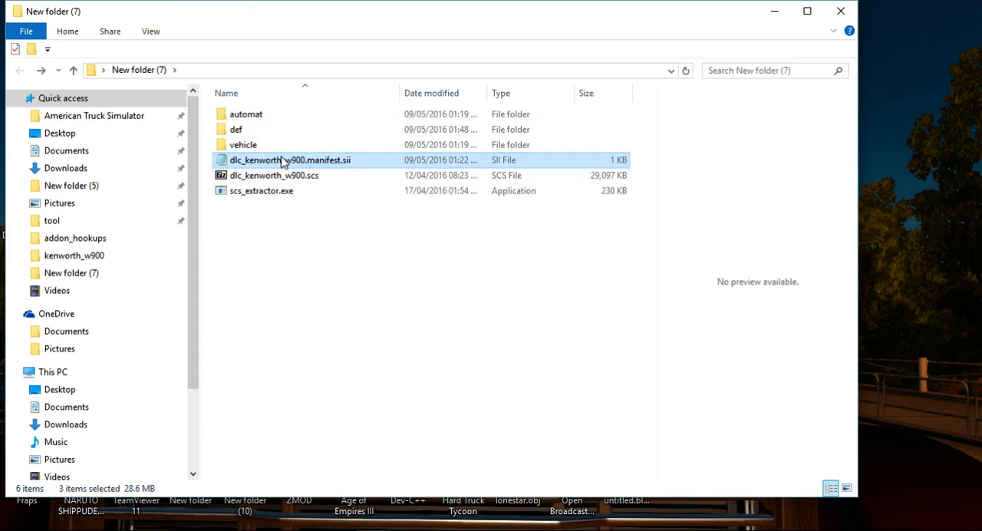
{"action": "right_click", "coordinate": [281, 158]}
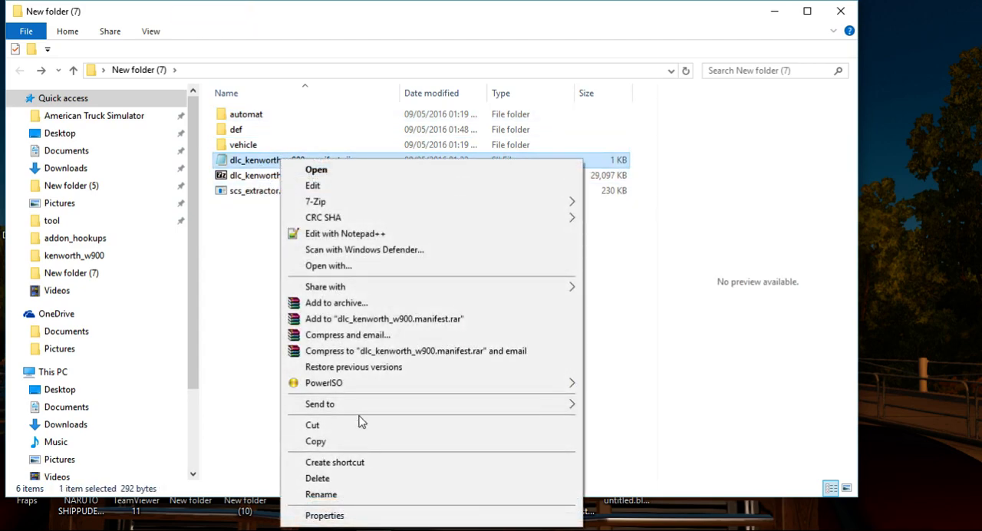
{"action": "left_click", "coordinate": [345, 478]}
Archive the automat, def and vehicle folders as truckw900.scs in ZIP format with the Store compression method.
{"action": "left_click_drag", "start_coordinate": [649, 112], "coordinate": [537, 158]}
{"action": "right_click", "coordinate": [537, 147]}
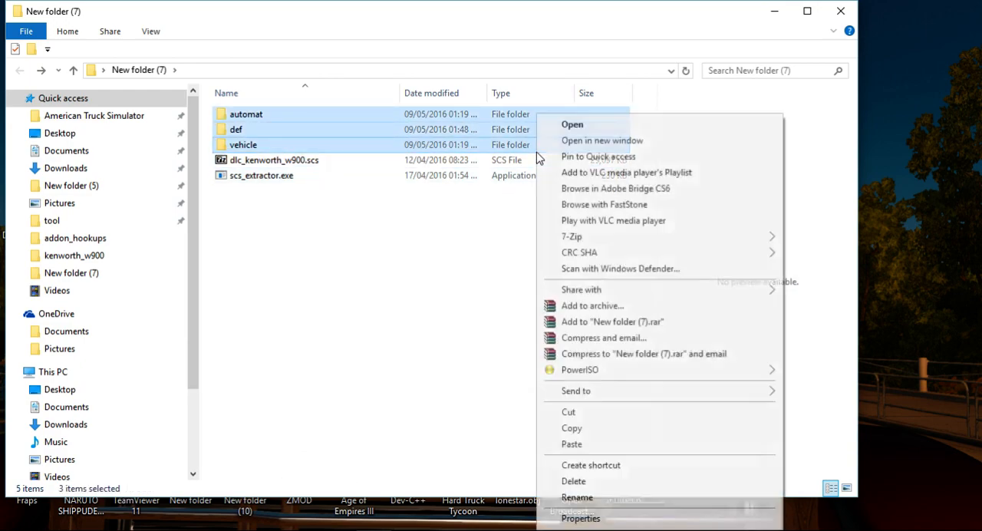
{"action": "left_click", "coordinate": [629, 316]}
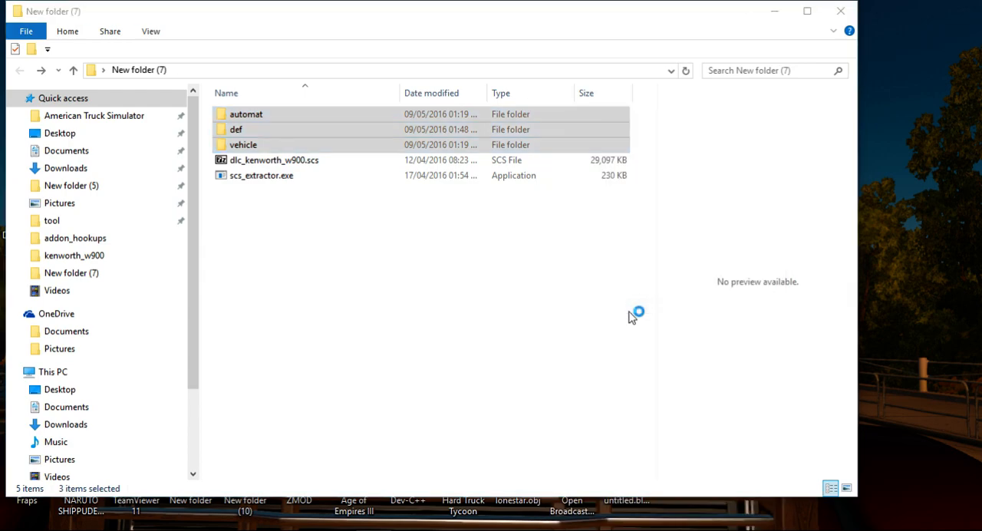
{"action": "left_click", "coordinate": [441, 254]}
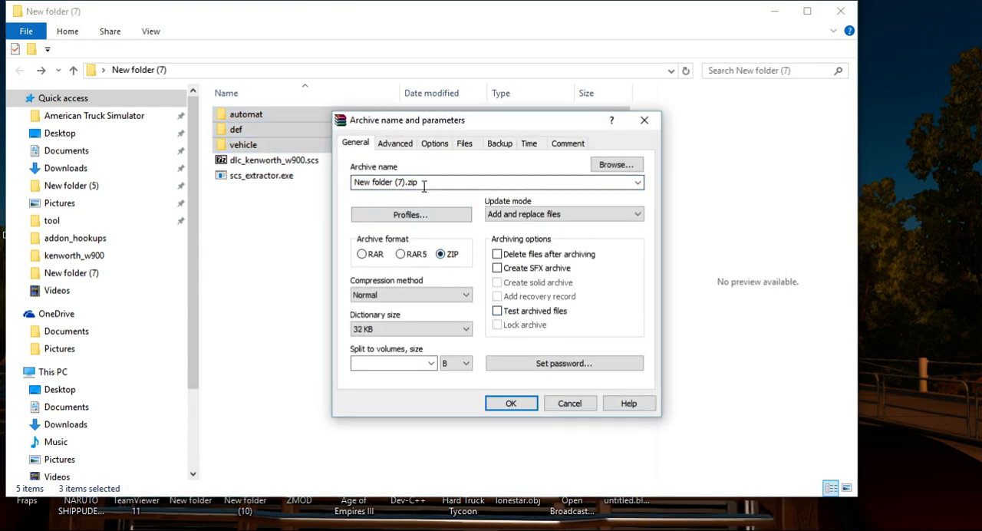
{"action": "left_click_drag", "start_coordinate": [422, 184], "coordinate": [282, 206]}
{"action": "type", "text": "ruckw900.scs"}
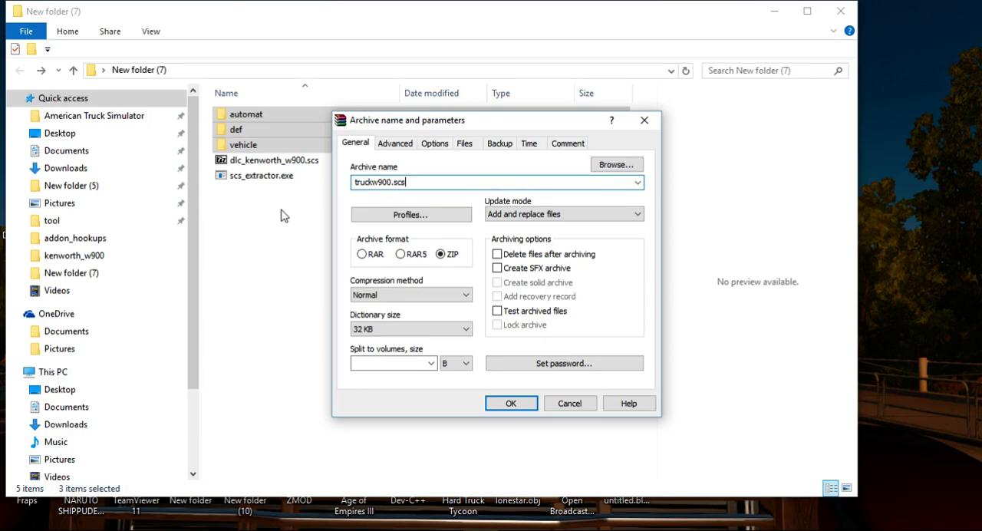
{"action": "left_click", "coordinate": [441, 300]}
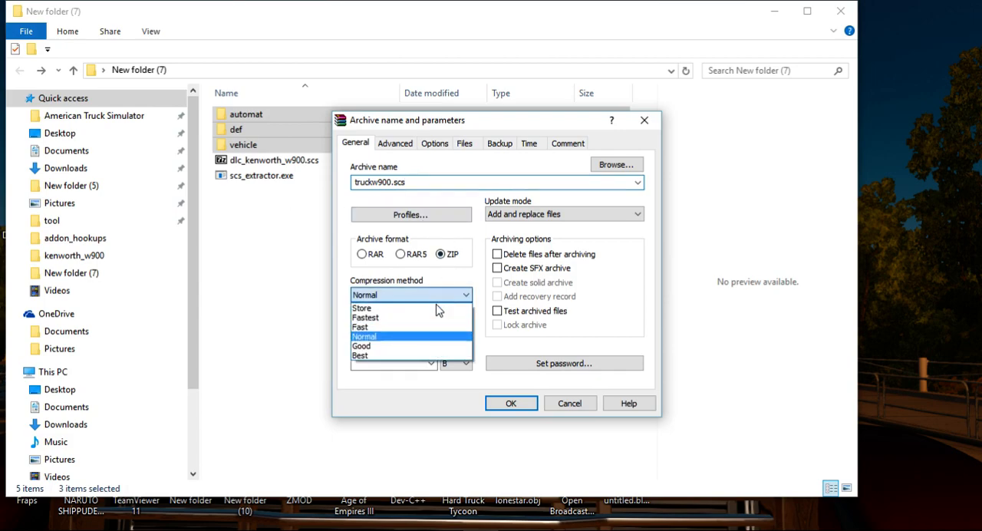
{"action": "left_click", "coordinate": [412, 310]}
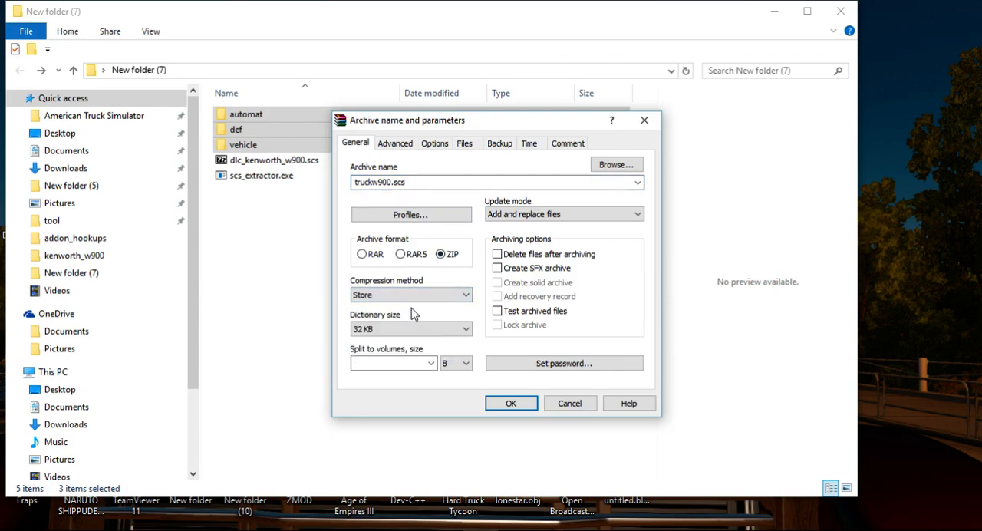
{"action": "left_click", "coordinate": [509, 404]}
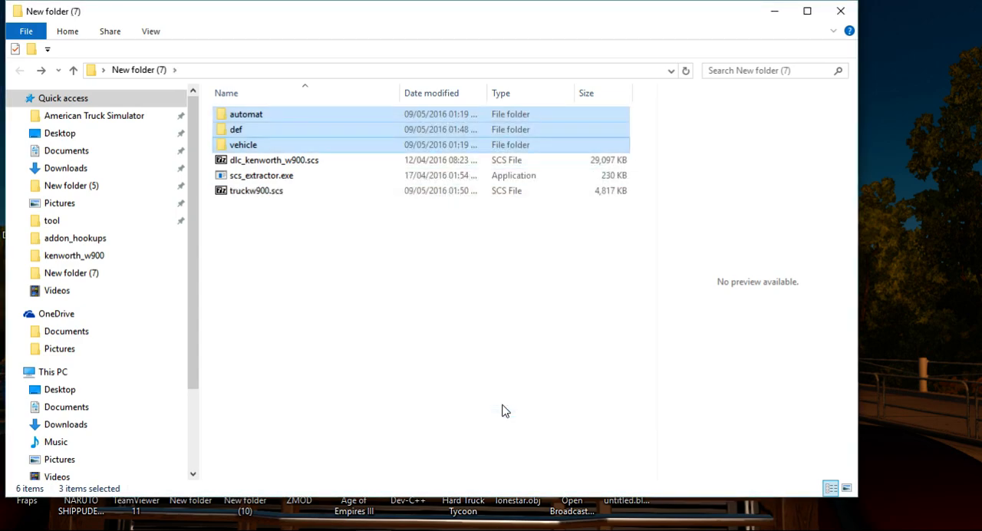
Copy truckw900.scs into the mod folder under Documents/American Truck Simulator.
{"action": "right_click", "coordinate": [240, 191]}
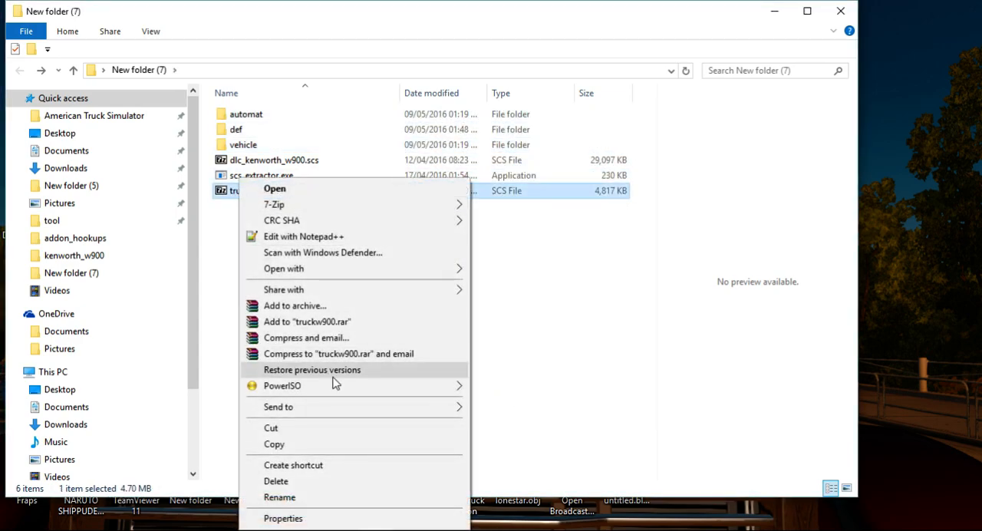
{"action": "left_click", "coordinate": [307, 445]}
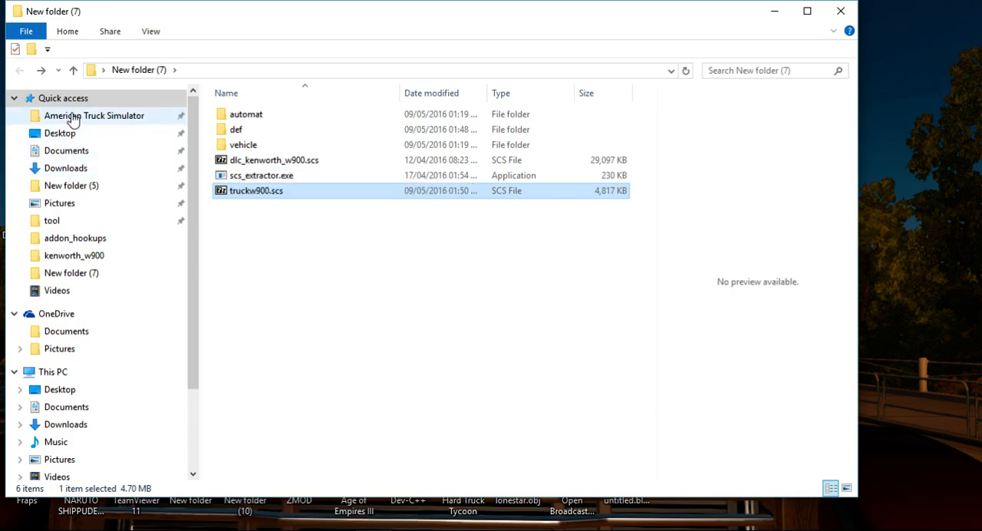
{"action": "left_click", "coordinate": [68, 115]}
{"action": "double_click", "coordinate": [256, 114]}
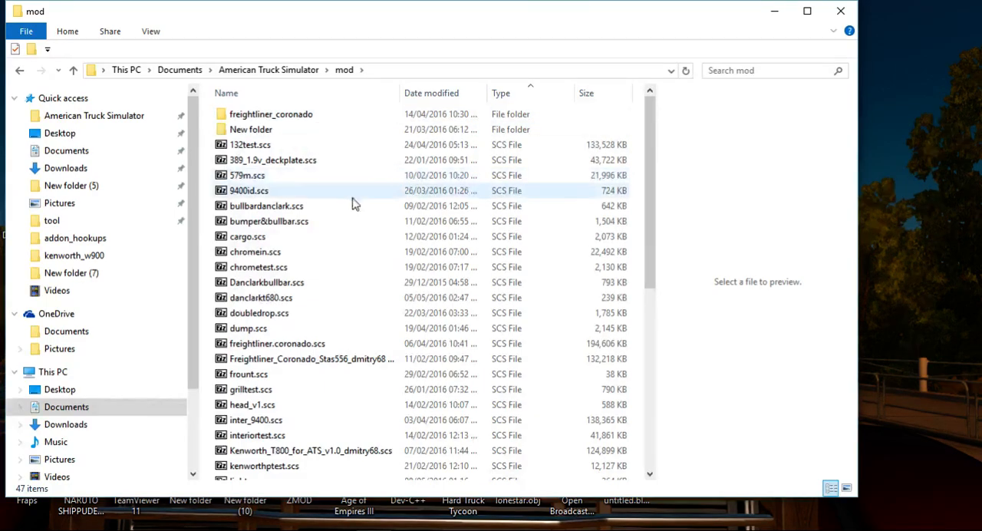
{"action": "right_click", "coordinate": [361, 205]}
{"action": "left_click", "coordinate": [425, 318]}
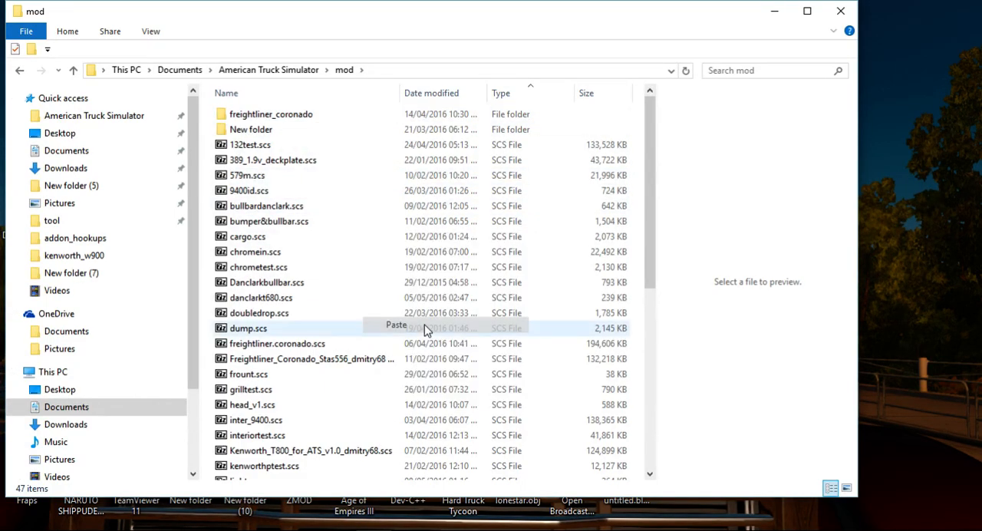
Switch to Steam and launch American Truck Simulator from the library.
{"action": "left_click", "coordinate": [195, 530]}
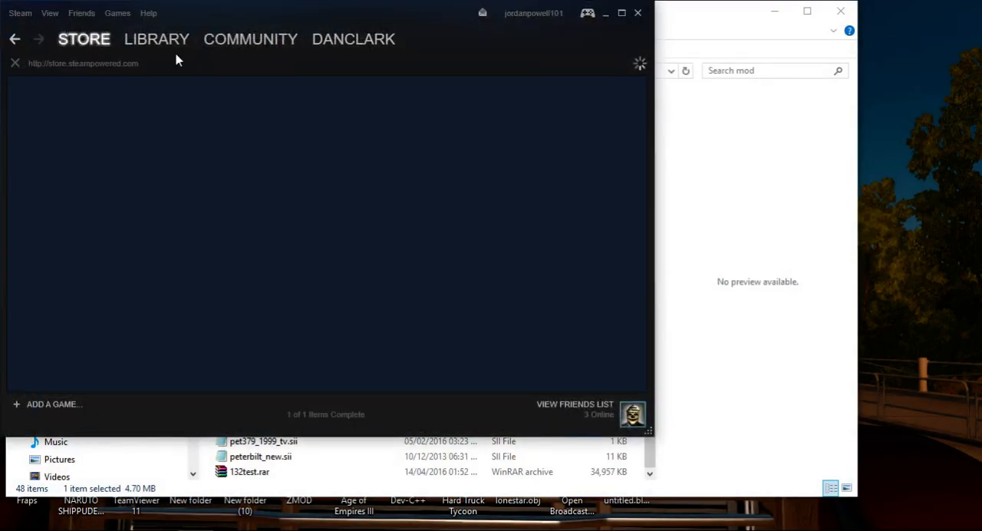
{"action": "left_click", "coordinate": [164, 46]}
{"action": "double_click", "coordinate": [135, 118]}
{"action": "left_click", "coordinate": [524, 342]}
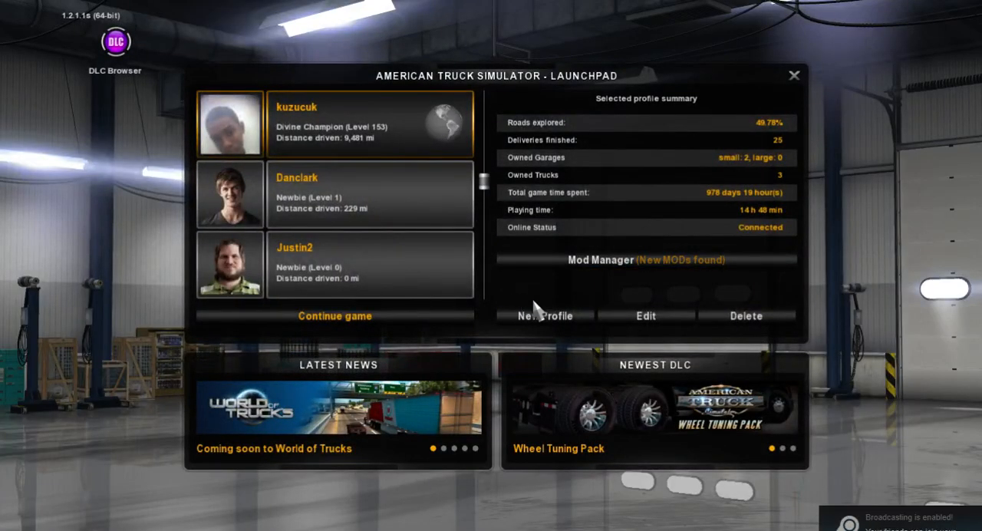
Activate the truckw900 mod in the game's Mod Manager.
{"action": "left_click", "coordinate": [595, 263]}
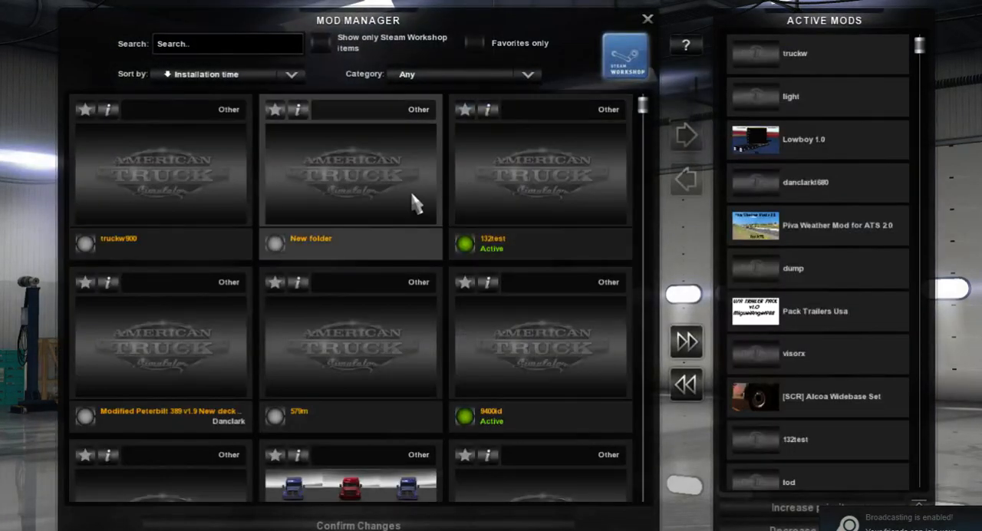
{"action": "left_click", "coordinate": [209, 208]}
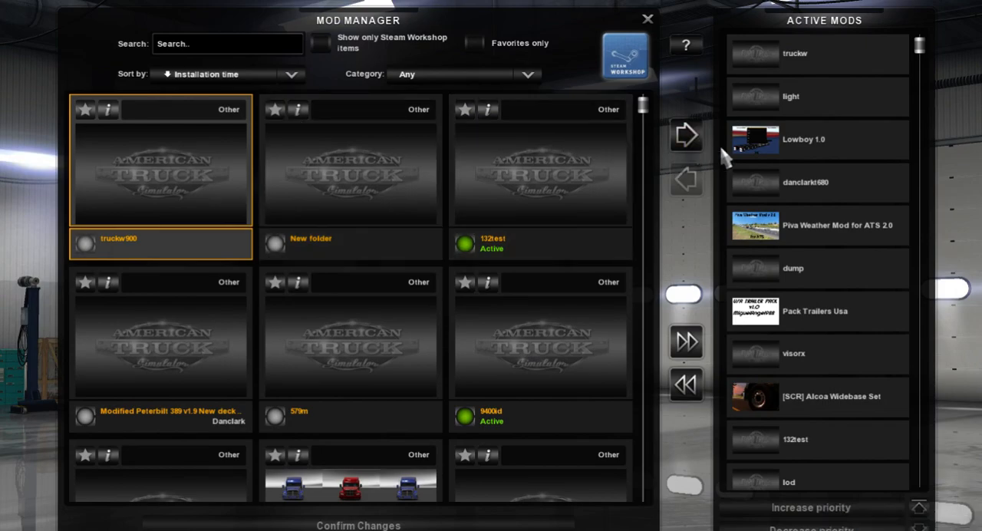
{"action": "left_click", "coordinate": [686, 136]}
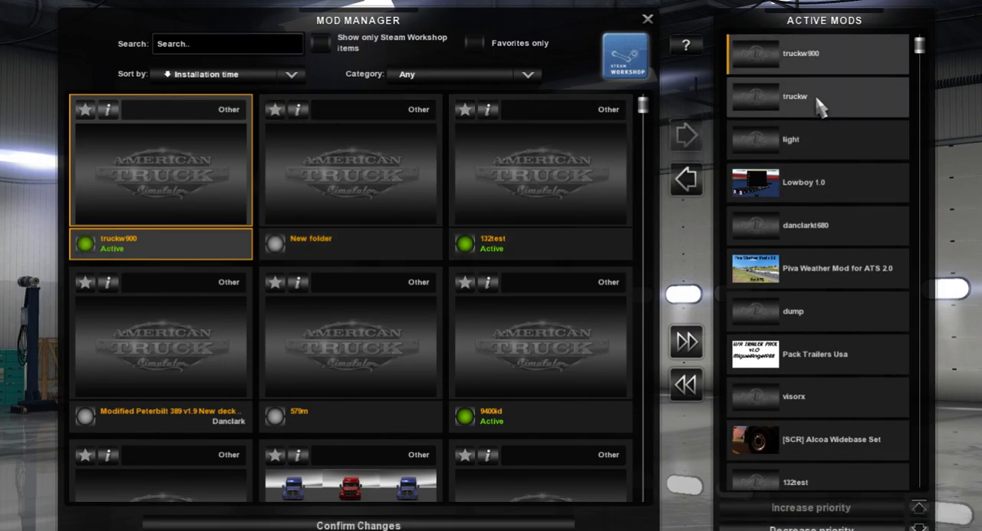
Deactivate the truckw mod, check the rest of the active mods list and confirm the mod changes.
{"action": "left_click", "coordinate": [770, 107]}
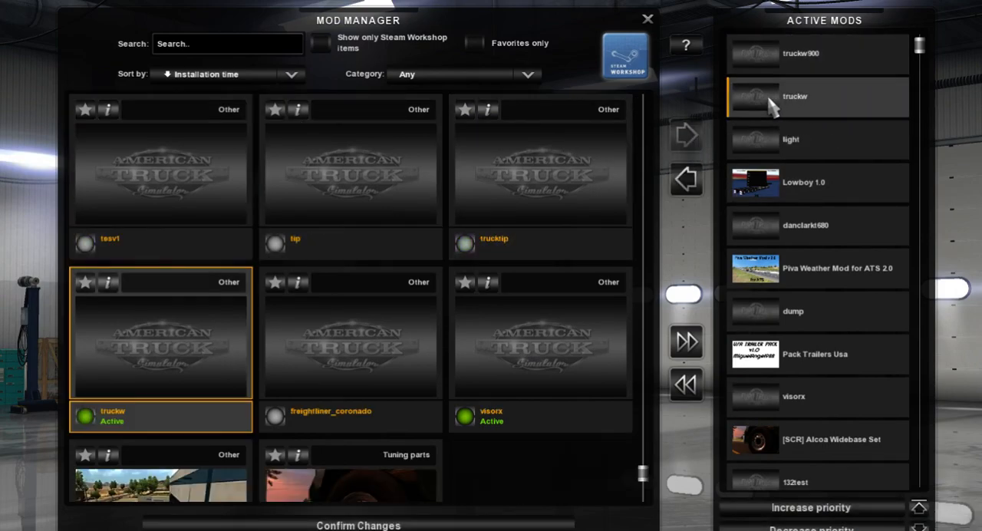
{"action": "left_click", "coordinate": [685, 184]}
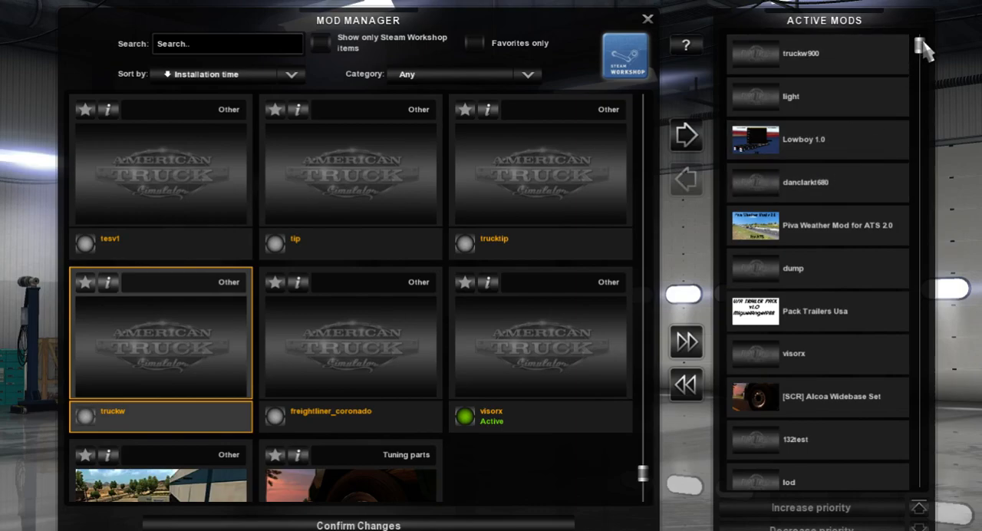
{"action": "left_click_drag", "start_coordinate": [920, 46], "coordinate": [955, 525]}
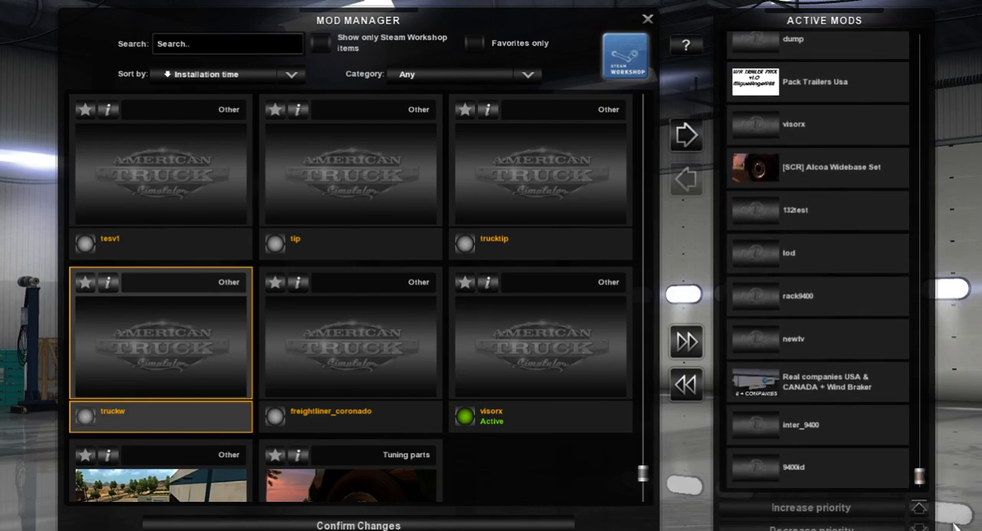
{"action": "left_click", "coordinate": [502, 526]}
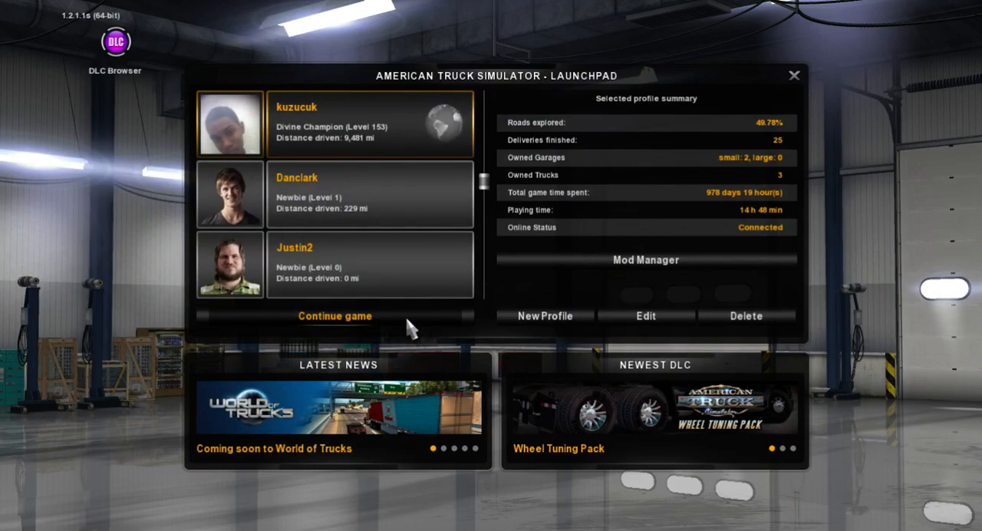
Continue the game with the selected profile and load the latest autosave despite the missing truckw dependency.
{"action": "left_click", "coordinate": [406, 317]}
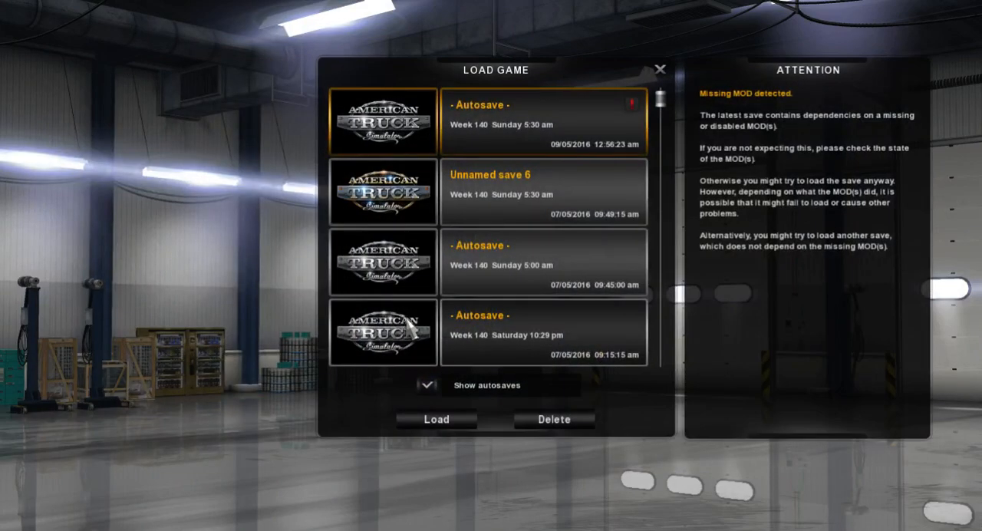
{"action": "left_click", "coordinate": [446, 421]}
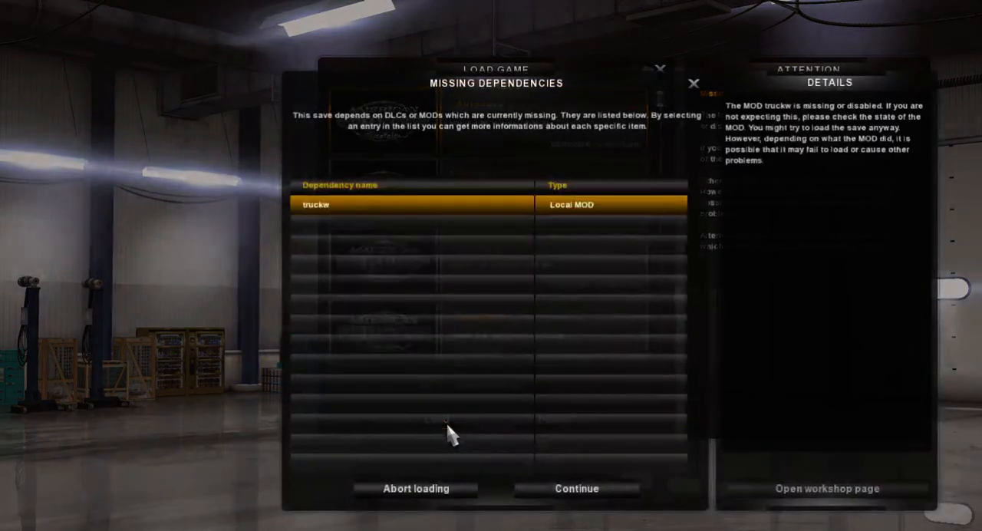
{"action": "left_click", "coordinate": [572, 490]}
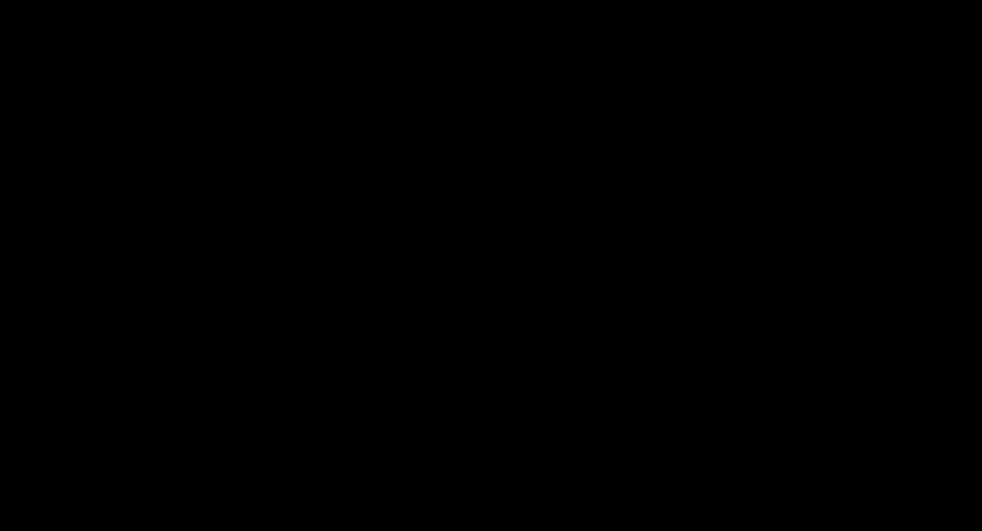
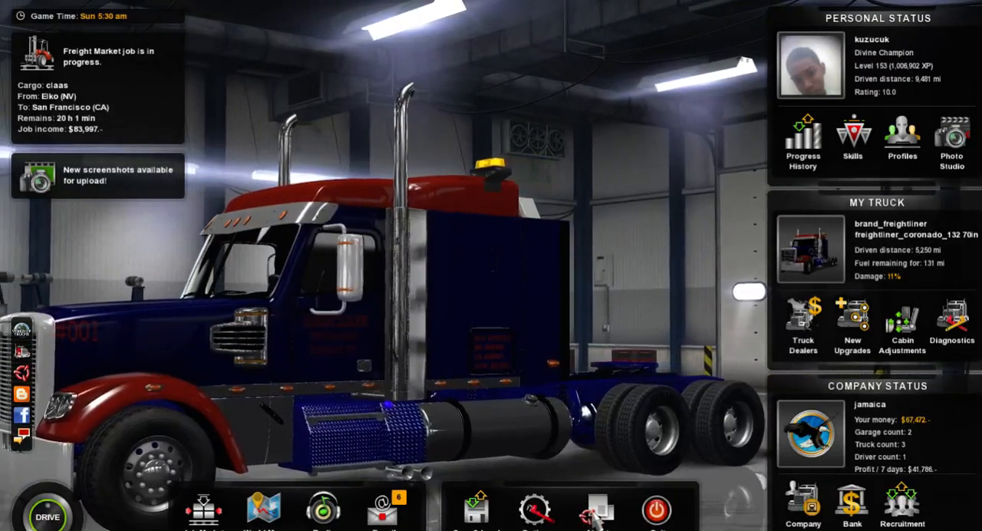
Open the game's Truck Browser and bring up the modded Kenworth W900 for viewing.
{"action": "left_click", "coordinate": [596, 509]}
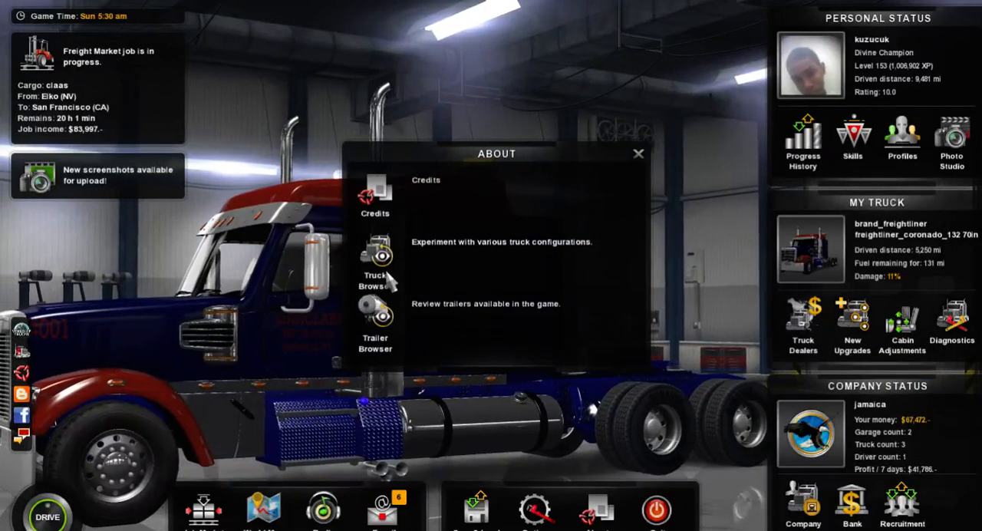
{"action": "left_click", "coordinate": [383, 280]}
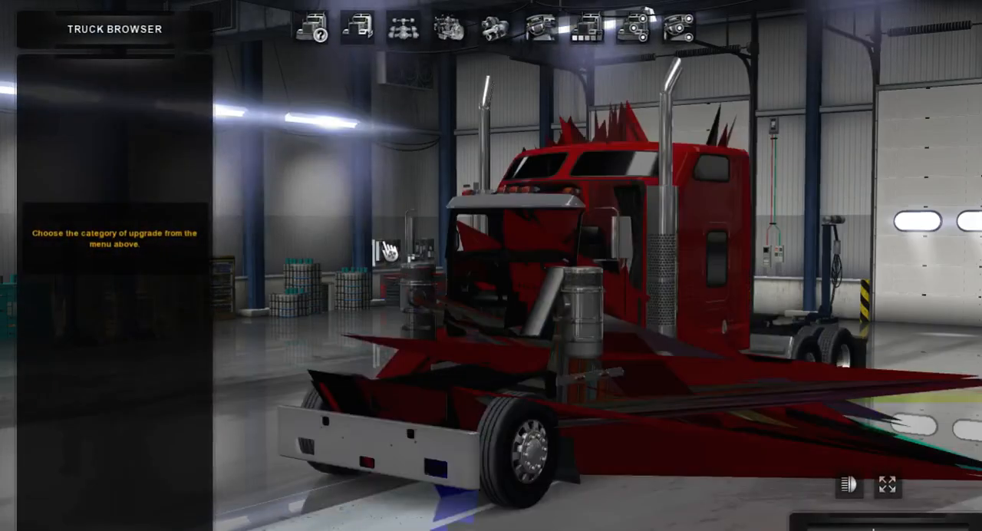
{"action": "right_click_drag", "start_coordinate": [431, 260], "coordinate": [384, 295]}
{"action": "left_click_drag", "start_coordinate": [490, 318], "coordinate": [84, 314]}
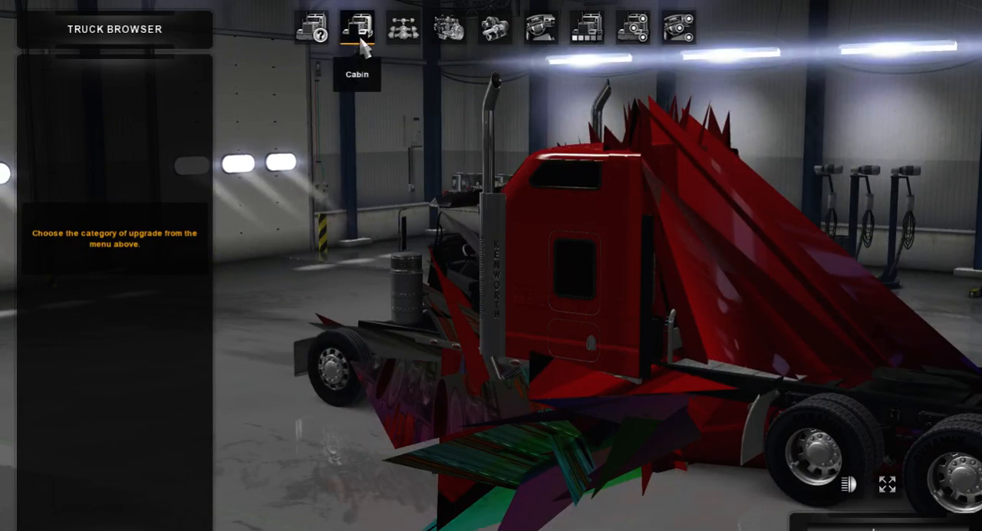
Try both Chassis 6x4 Long 300gal and both Long 220gal variants on the Kenworth and inspect the model from several sides.
{"action": "left_click", "coordinate": [398, 31]}
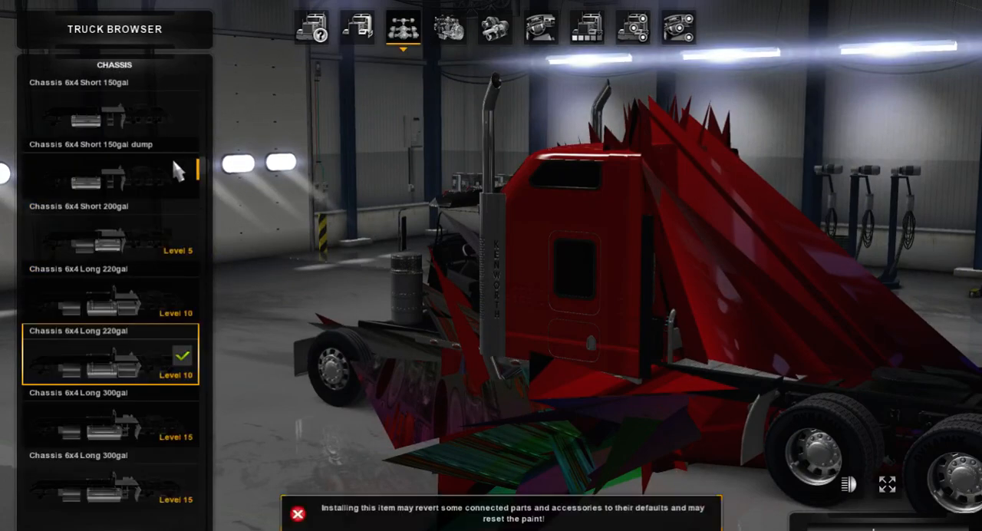
{"action": "left_click", "coordinate": [119, 413]}
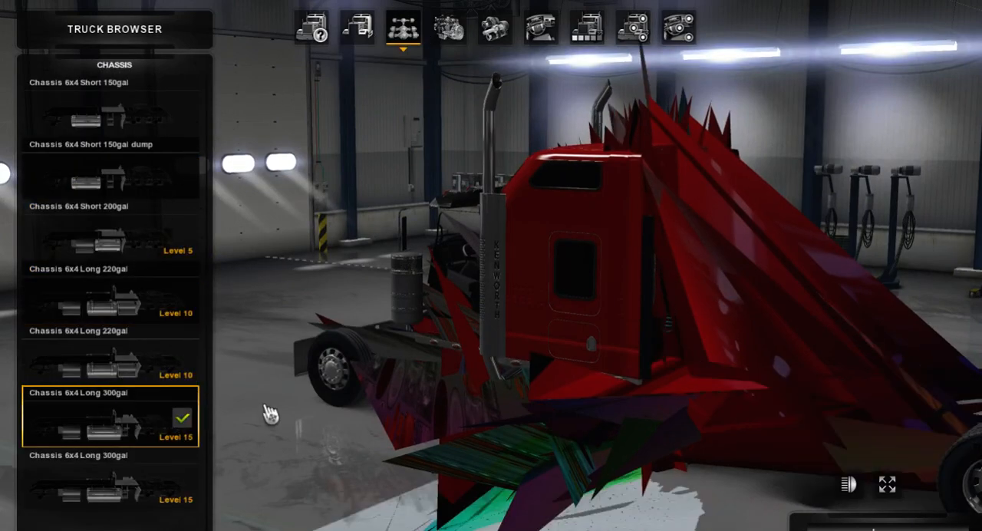
{"action": "left_click_drag", "start_coordinate": [265, 410], "coordinate": [15, 276]}
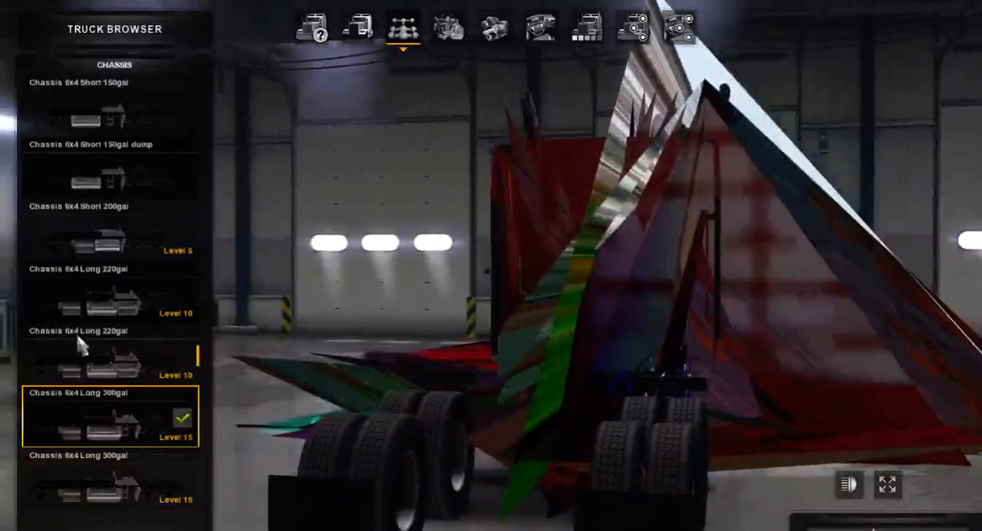
{"action": "left_click", "coordinate": [88, 484]}
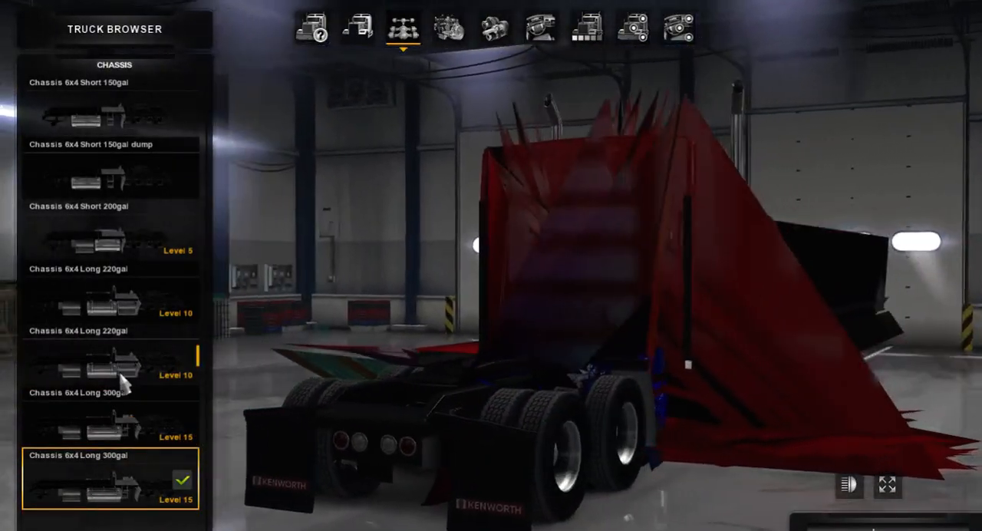
{"action": "left_click", "coordinate": [121, 376]}
{"action": "left_click", "coordinate": [137, 313]}
{"action": "left_click_drag", "start_coordinate": [210, 326], "coordinate": [780, 374]}
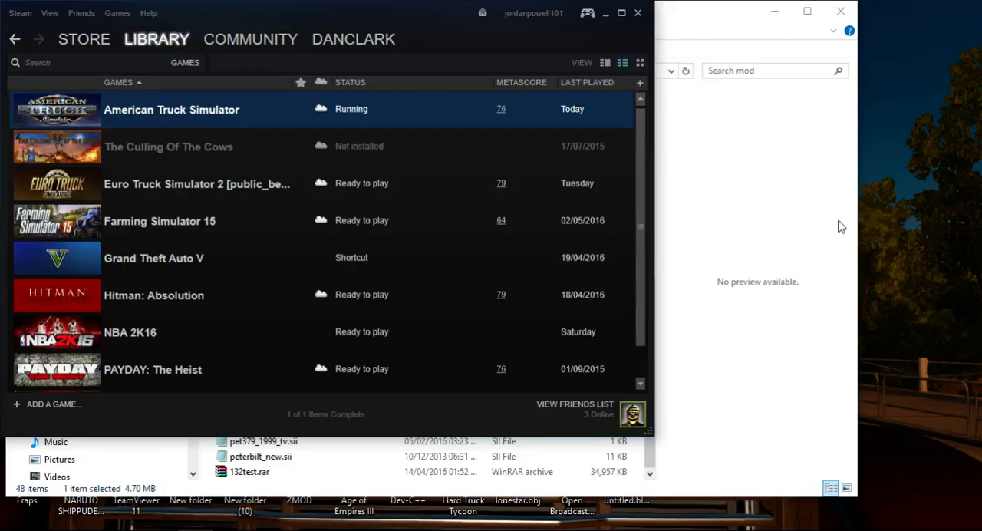
Minimise the Steam library, switch to ZModeler and look through the truck's scene nodes.
{"action": "left_click", "coordinate": [605, 18]}
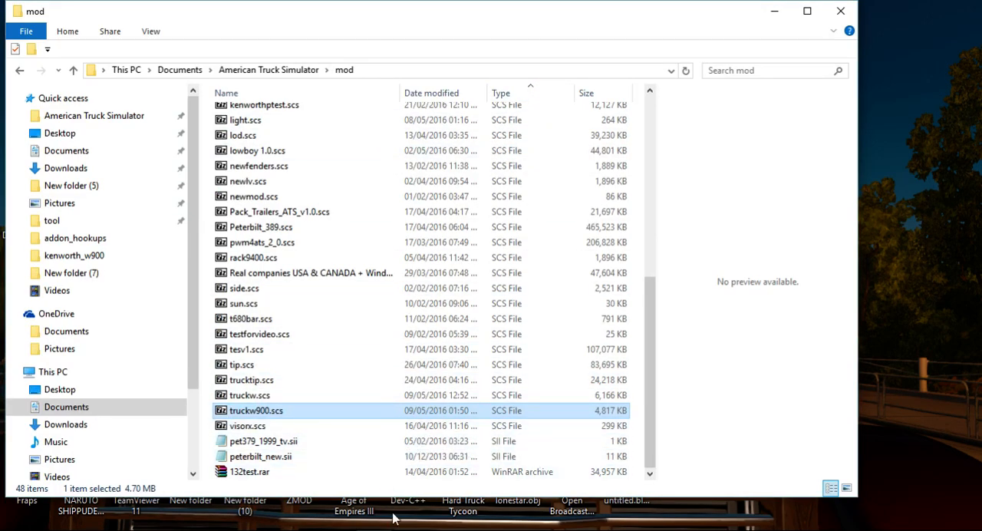
{"action": "left_click", "coordinate": [418, 528]}
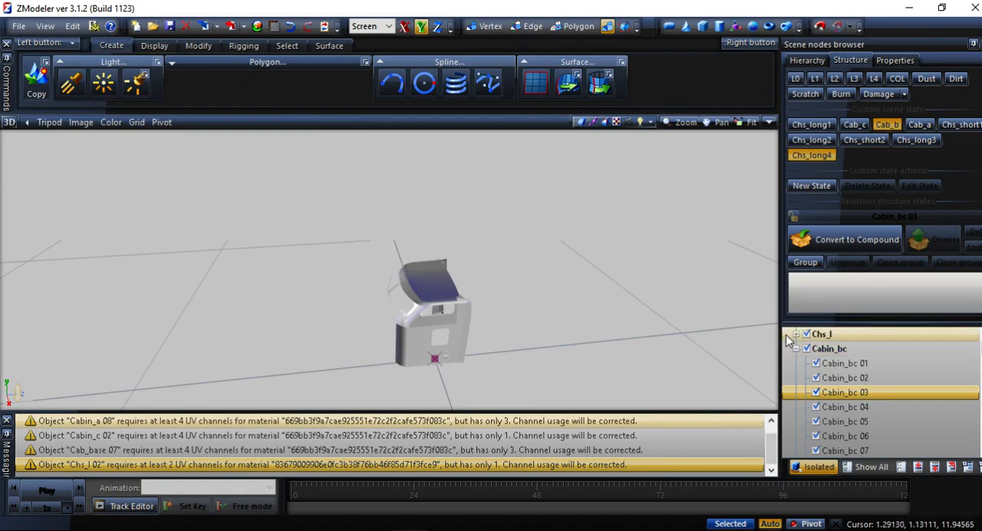
{"action": "scroll", "coordinate": [870, 376], "scroll_direction": "down", "scroll_amount": 10}
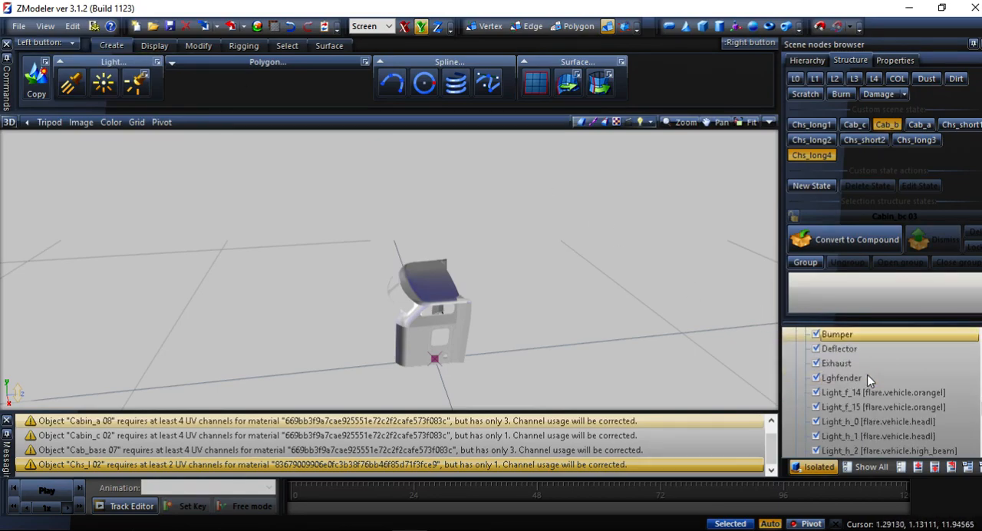
{"action": "scroll", "coordinate": [867, 374], "scroll_direction": "up", "scroll_amount": 10}
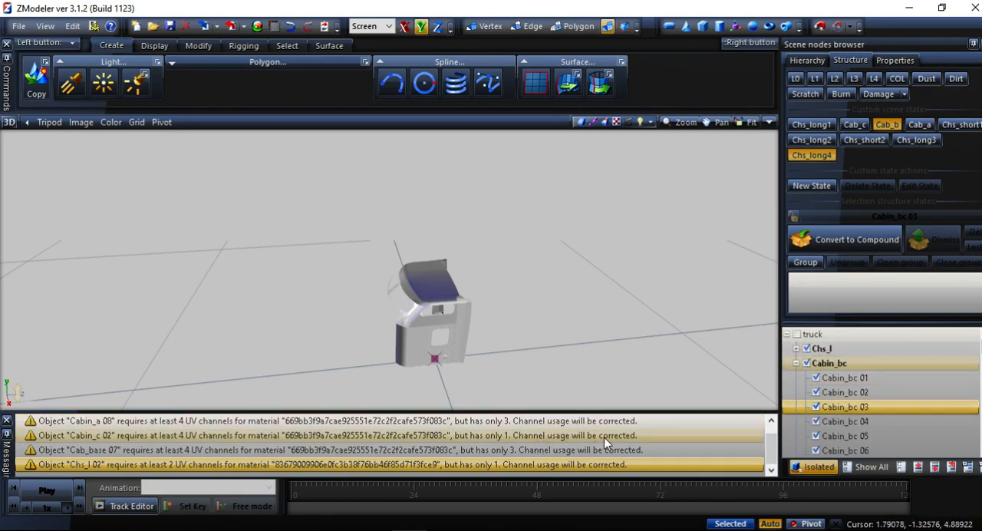
Expand the Chs_l group, select Chs_l 02 and check its UV channel count against the warning messages.
{"action": "left_click", "coordinate": [796, 348]}
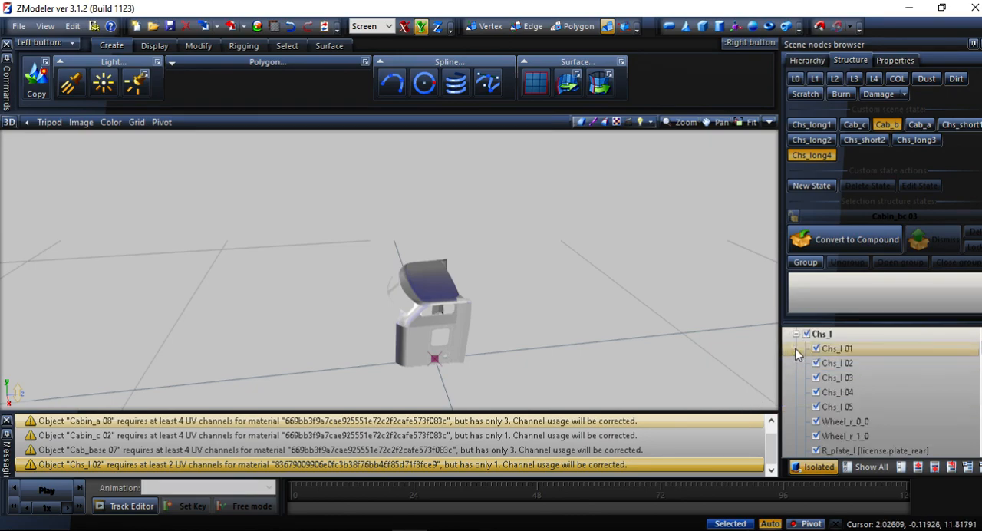
{"action": "left_click", "coordinate": [832, 363]}
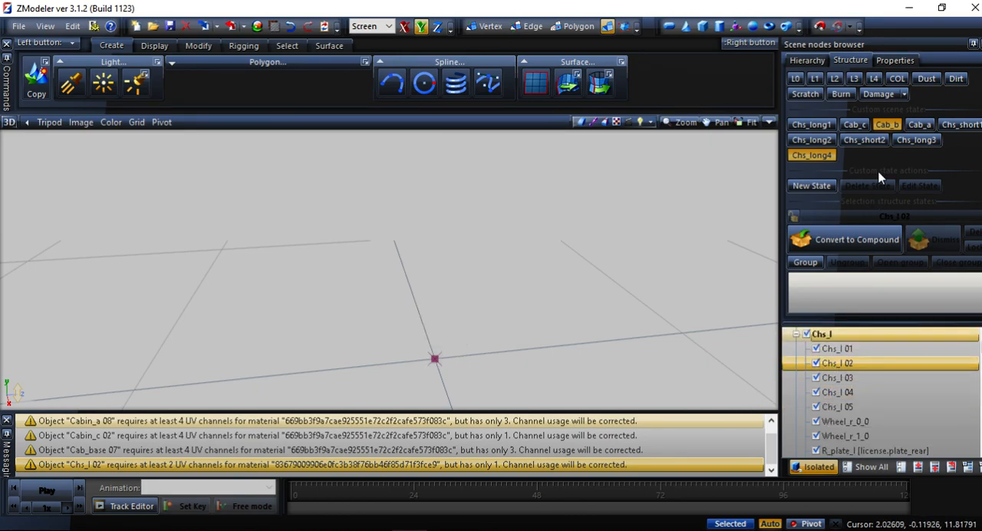
{"action": "left_click", "coordinate": [895, 60]}
{"action": "scroll", "coordinate": [890, 137], "scroll_direction": "down", "scroll_amount": 3}
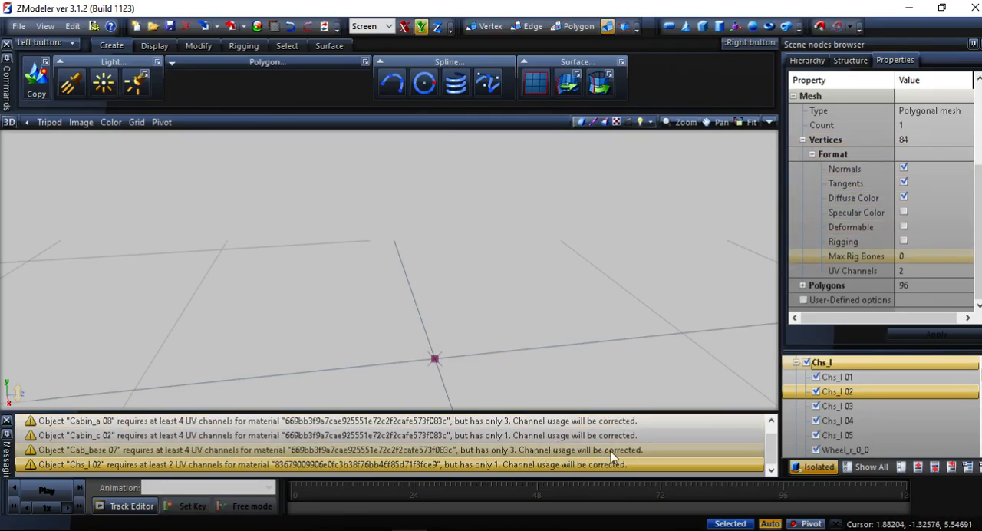
{"action": "scroll", "coordinate": [821, 415], "scroll_direction": "down", "scroll_amount": 4}
{"action": "scroll", "coordinate": [822, 417], "scroll_direction": "up", "scroll_amount": 4}
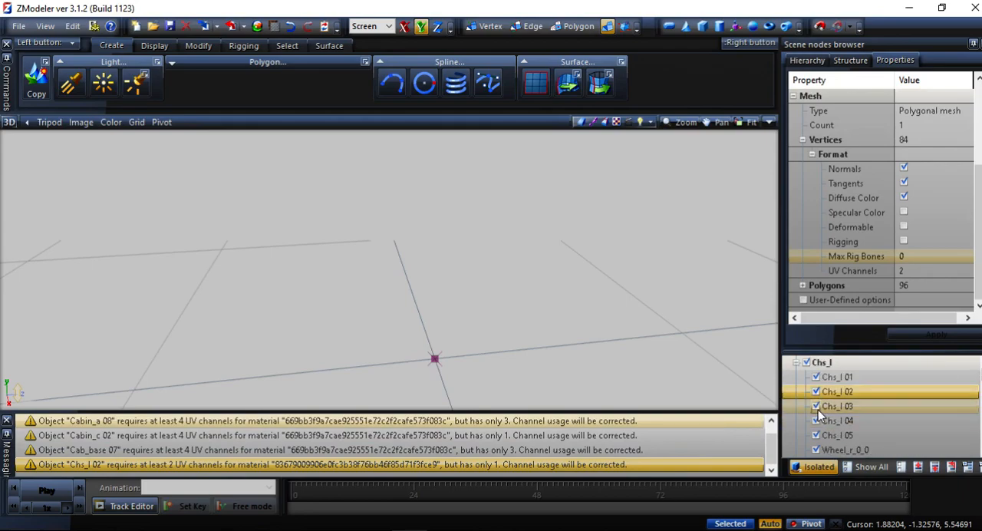
Collapse the Chs_l group in the scene node tree.
{"action": "scroll", "coordinate": [801, 373], "scroll_direction": "up", "scroll_amount": 1}
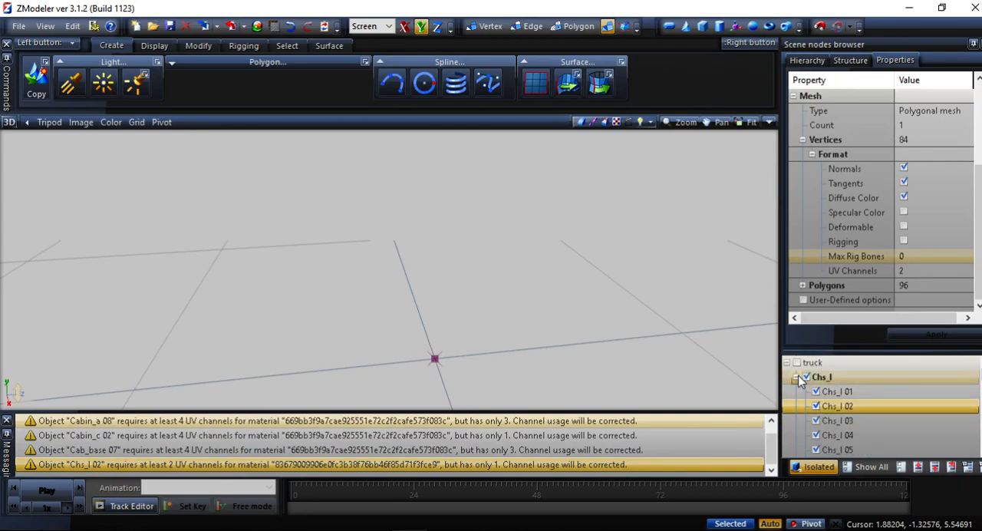
{"action": "left_click", "coordinate": [797, 377]}
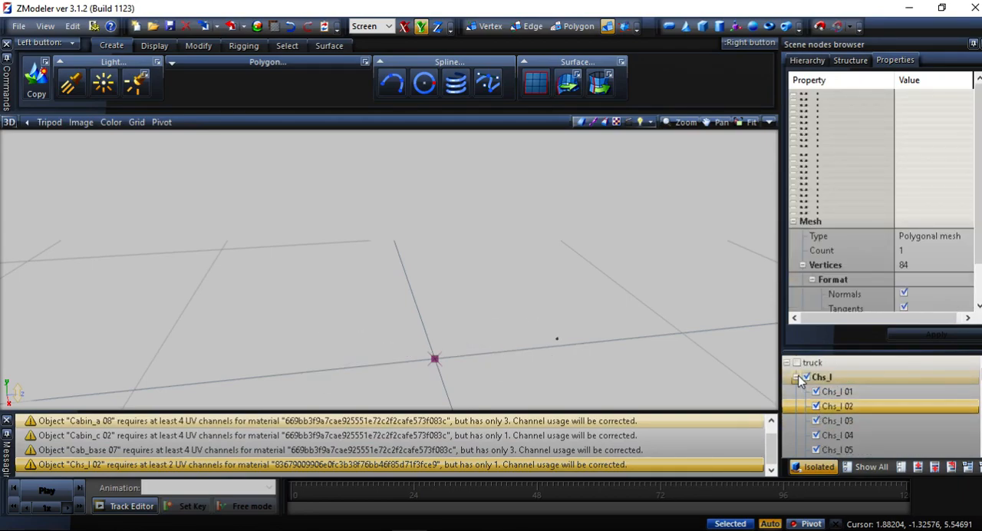
{"action": "left_click", "coordinate": [797, 376]}
{"action": "left_click", "coordinate": [797, 376]}
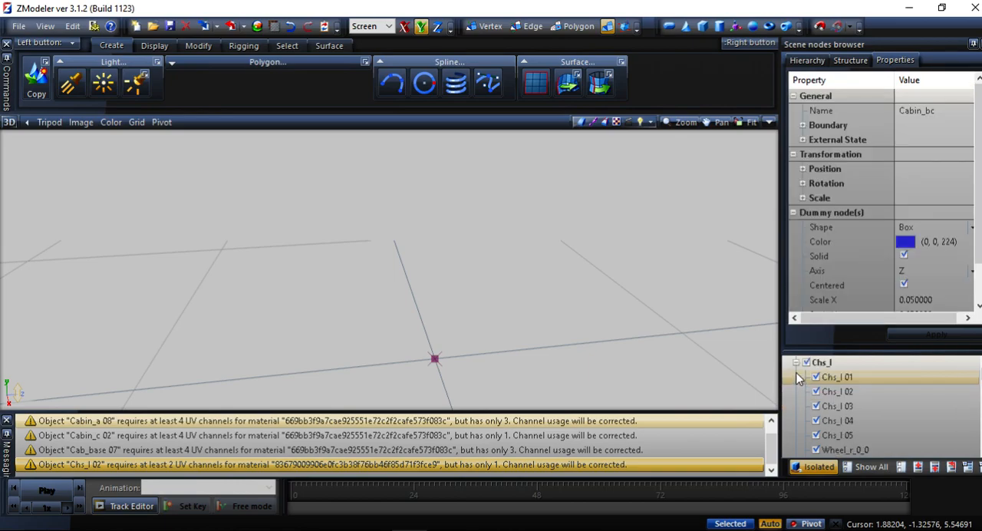
{"action": "left_click", "coordinate": [798, 376]}
{"action": "left_click", "coordinate": [796, 364]}
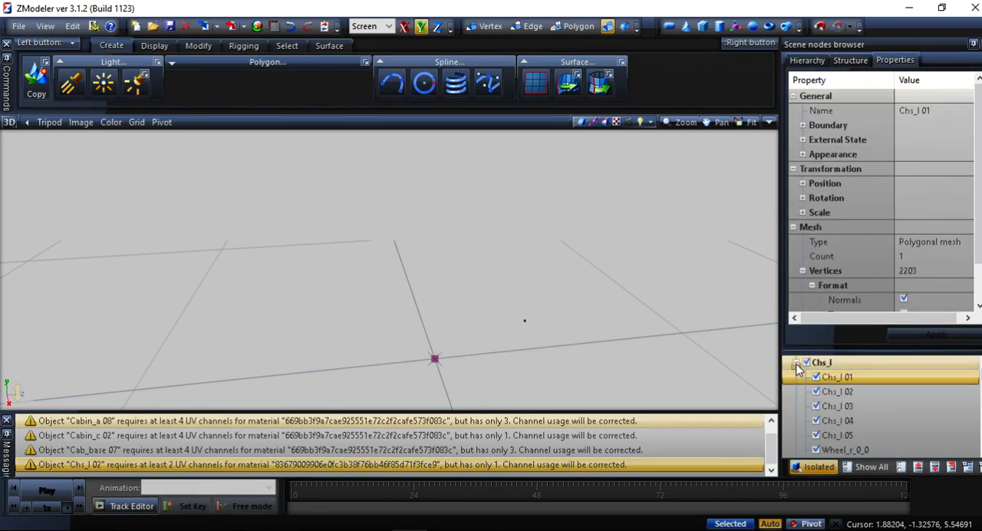
{"action": "left_click", "coordinate": [796, 367]}
Inspect the properties of Cabin_bc 07 and check the UV channel count of Cab_base 07.
{"action": "scroll", "coordinate": [798, 374], "scroll_direction": "down", "scroll_amount": 1}
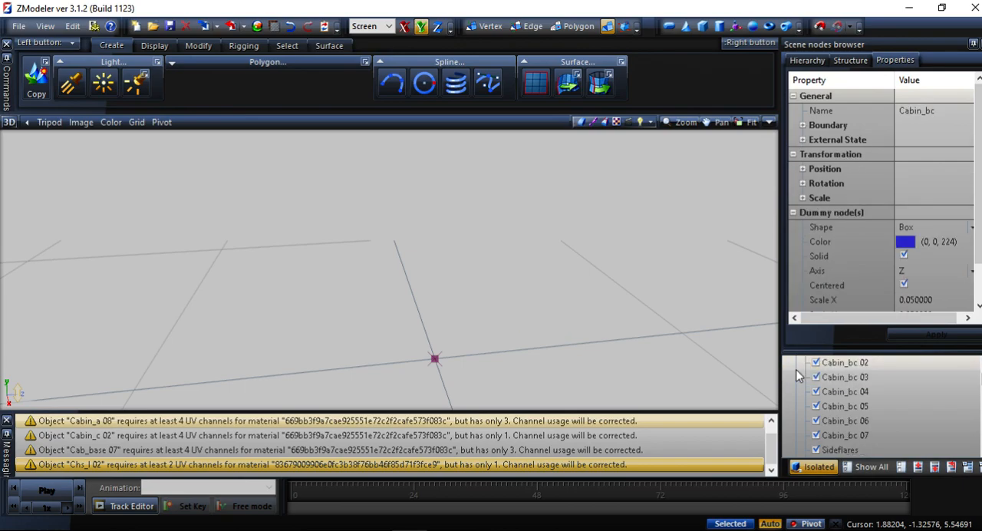
{"action": "scroll", "coordinate": [798, 375], "scroll_direction": "up", "scroll_amount": 1}
{"action": "scroll", "coordinate": [800, 382], "scroll_direction": "down", "scroll_amount": 3}
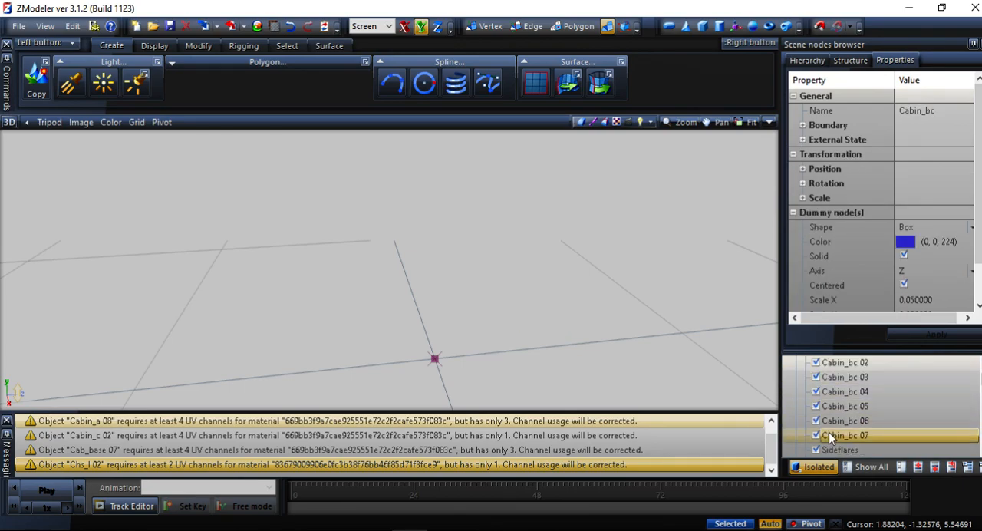
{"action": "left_click", "coordinate": [832, 435]}
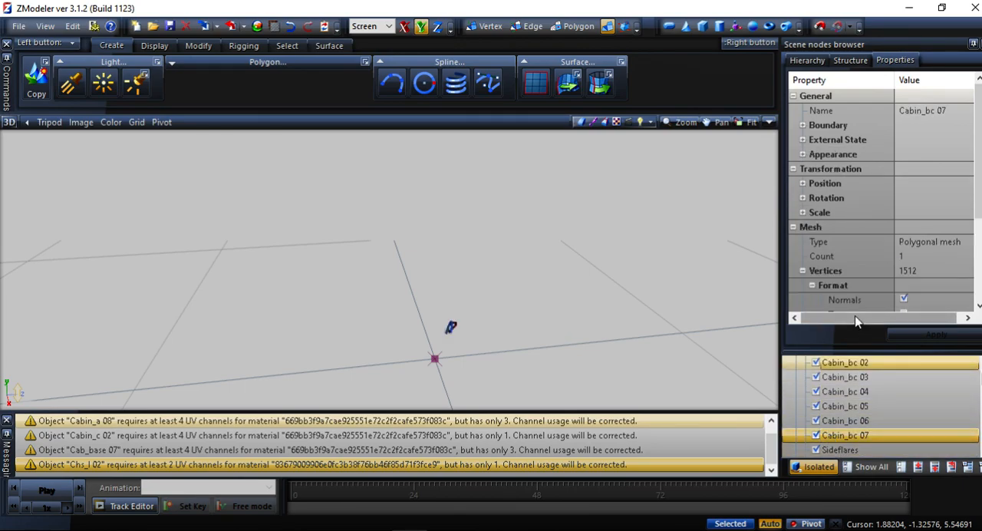
{"action": "scroll", "coordinate": [838, 404], "scroll_direction": "down", "scroll_amount": 2}
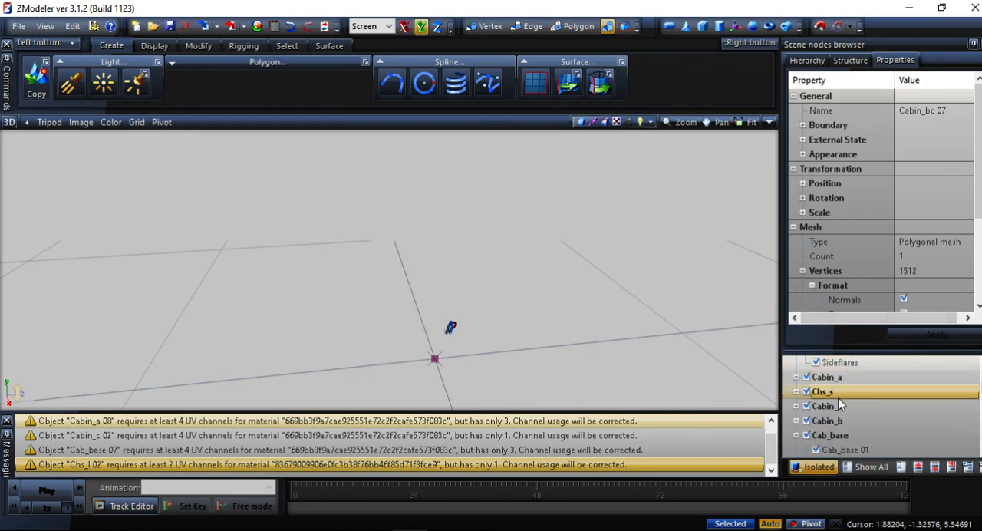
{"action": "scroll", "coordinate": [838, 404], "scroll_direction": "down", "scroll_amount": 3}
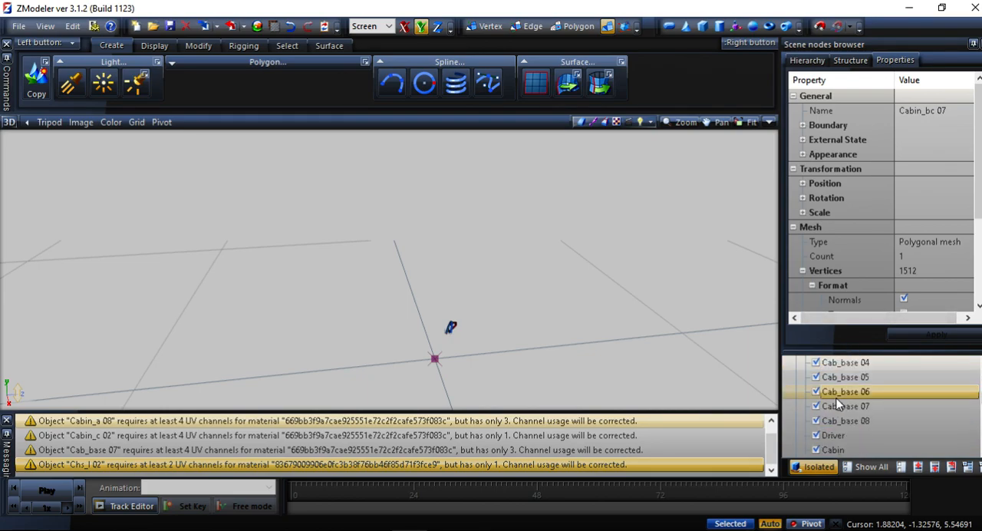
{"action": "left_click", "coordinate": [838, 404]}
{"action": "scroll", "coordinate": [872, 290], "scroll_direction": "down", "scroll_amount": 3}
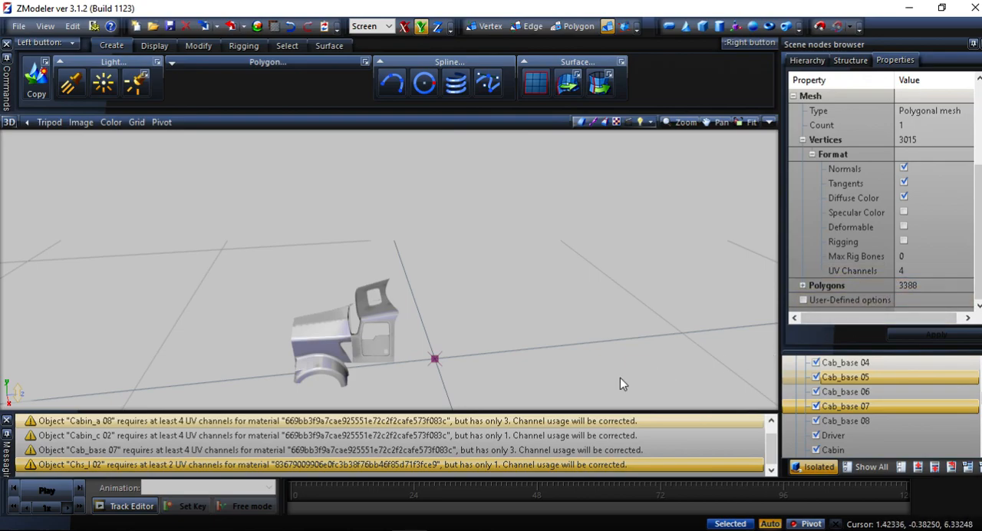
Find the other objects named in the UV warnings and check the vertex format and UV channels of Cabin_bc 03.
{"action": "scroll", "coordinate": [449, 437], "scroll_direction": "up", "scroll_amount": 1}
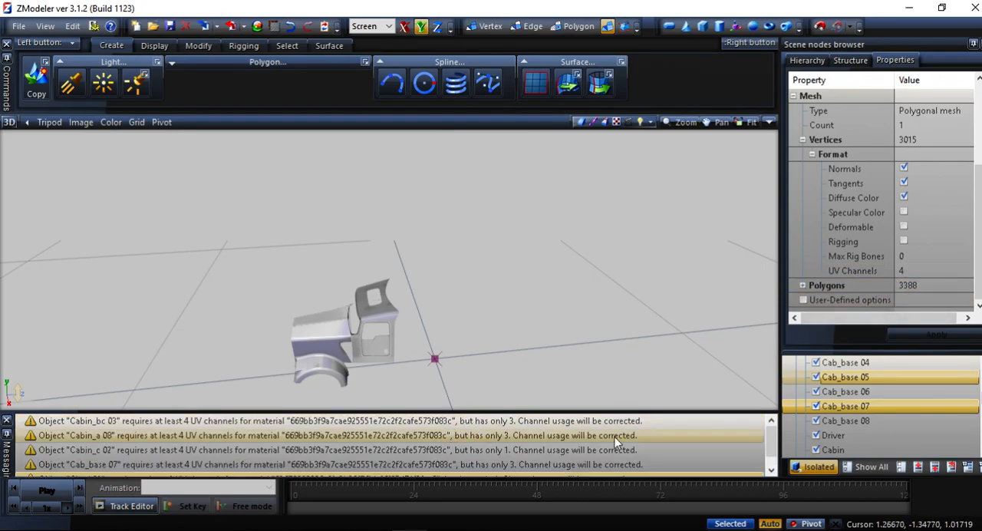
{"action": "scroll", "coordinate": [819, 422], "scroll_direction": "up", "scroll_amount": 5}
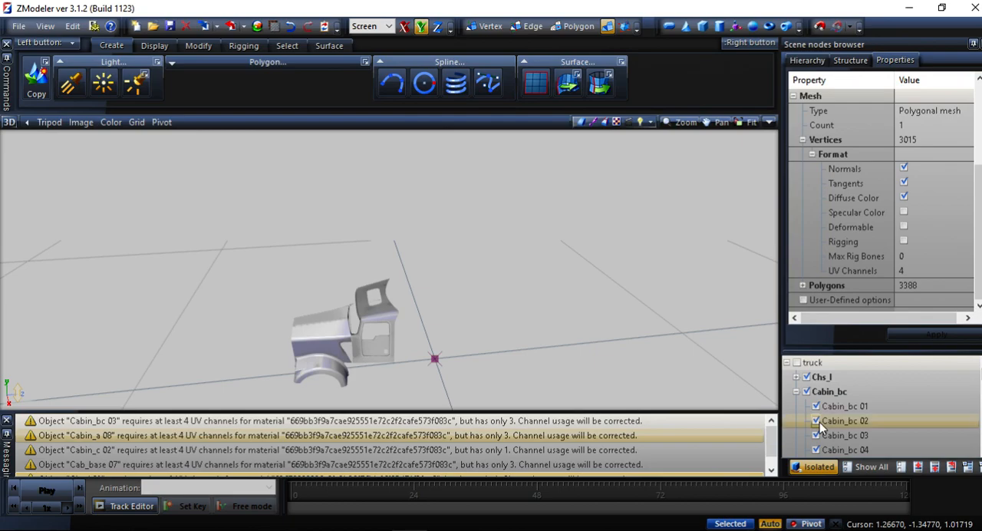
{"action": "left_click", "coordinate": [835, 434]}
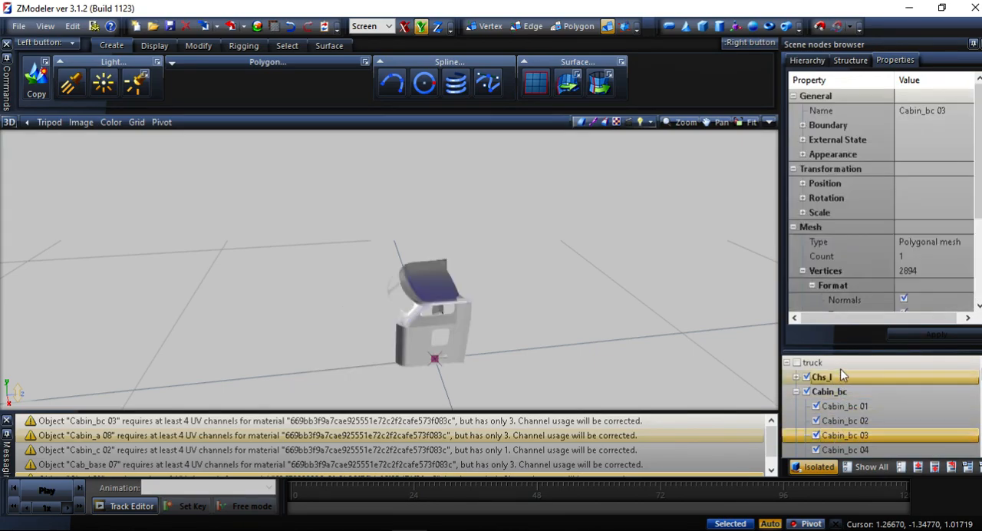
{"action": "scroll", "coordinate": [846, 295], "scroll_direction": "down", "scroll_amount": 3}
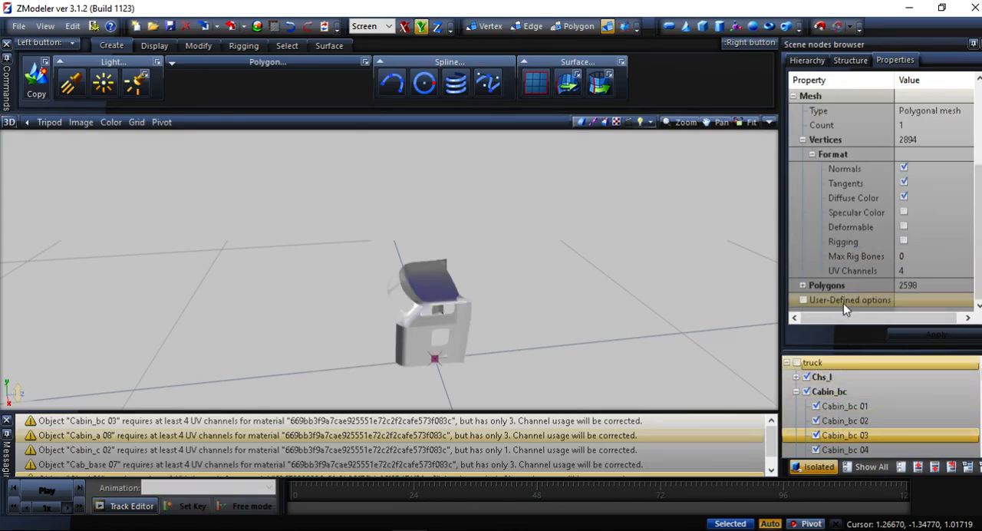
{"action": "scroll", "coordinate": [836, 422], "scroll_direction": "down", "scroll_amount": 2}
{"action": "scroll", "coordinate": [834, 435], "scroll_direction": "down", "scroll_amount": 2}
{"action": "scroll", "coordinate": [832, 434], "scroll_direction": "up", "scroll_amount": 5}
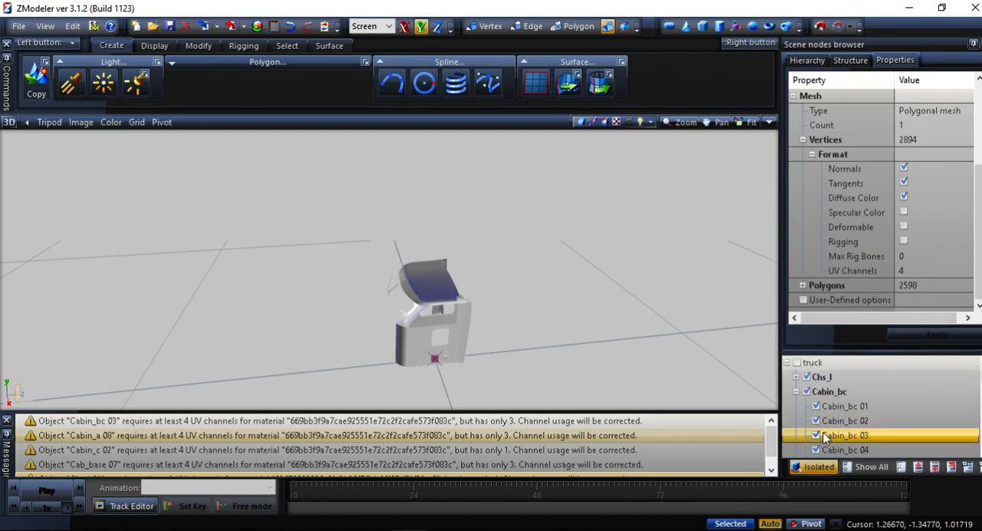
Collapse the Cabin_bc group, expand Cabin_c and check the UV channel count of Cabin_c 02.
{"action": "left_click", "coordinate": [796, 391]}
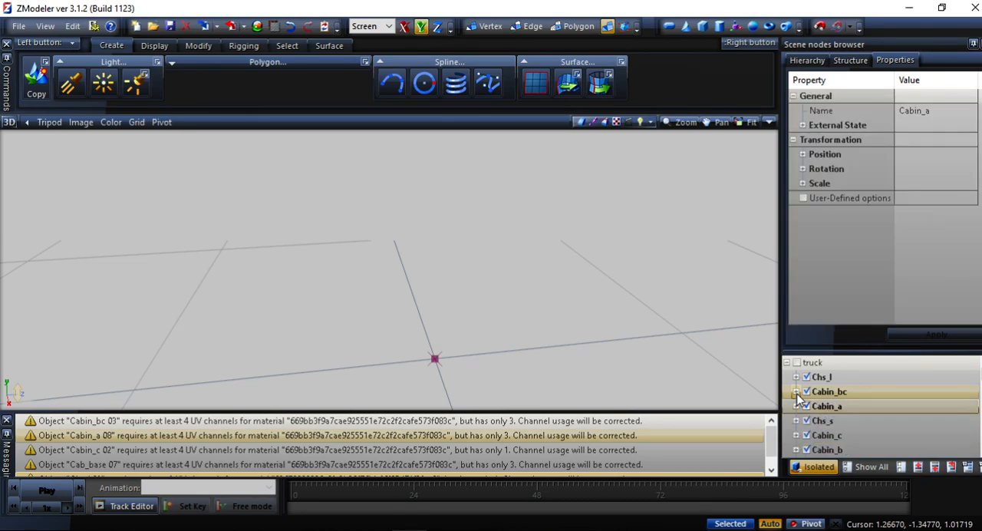
{"action": "scroll", "coordinate": [796, 395], "scroll_direction": "down", "scroll_amount": 1}
{"action": "left_click", "coordinate": [796, 392]}
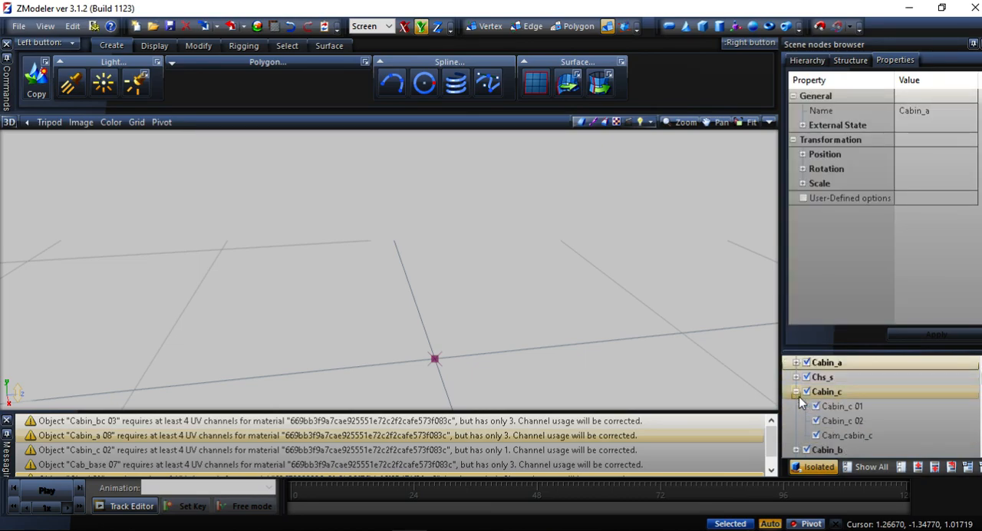
{"action": "left_click", "coordinate": [828, 420]}
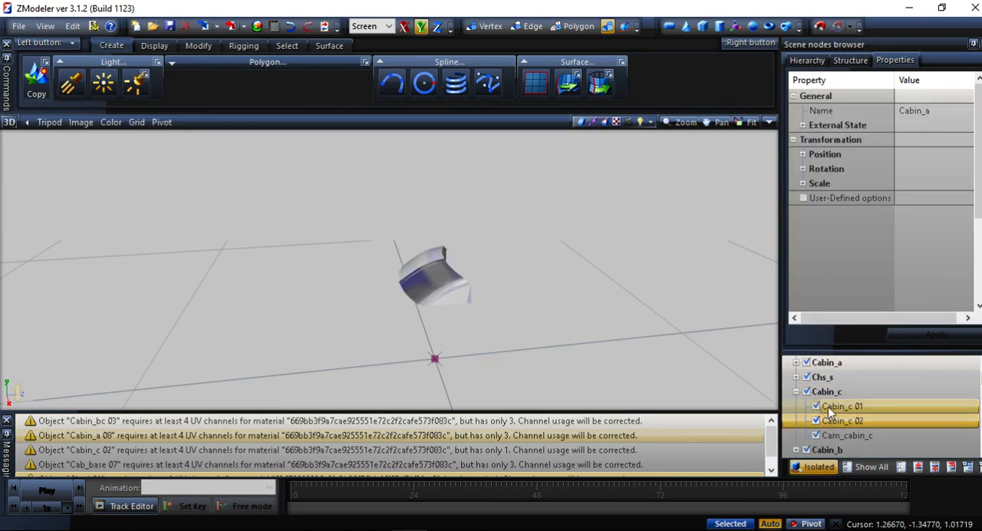
{"action": "scroll", "coordinate": [855, 305], "scroll_direction": "down", "scroll_amount": 3}
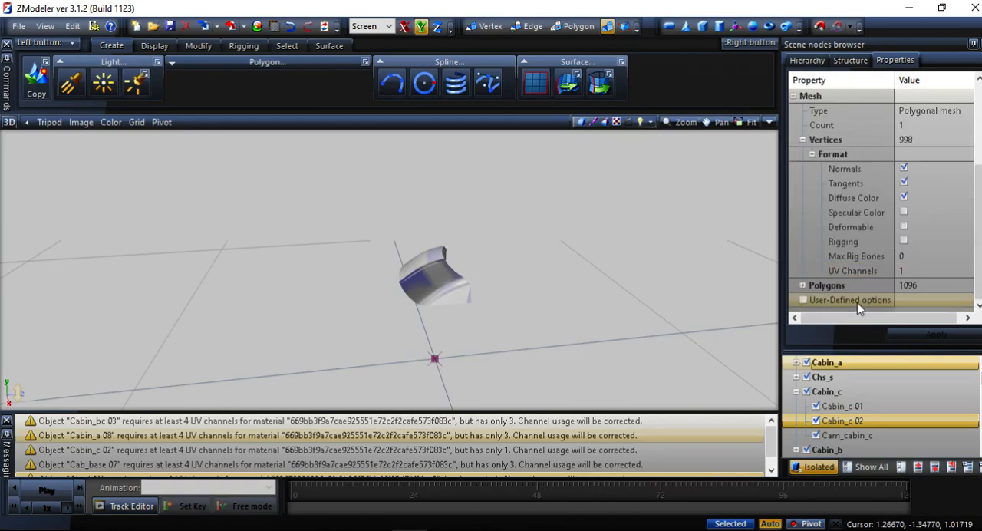
Set the UV channel count of Cabin_c 02 to 4.
{"action": "left_click", "coordinate": [915, 273]}
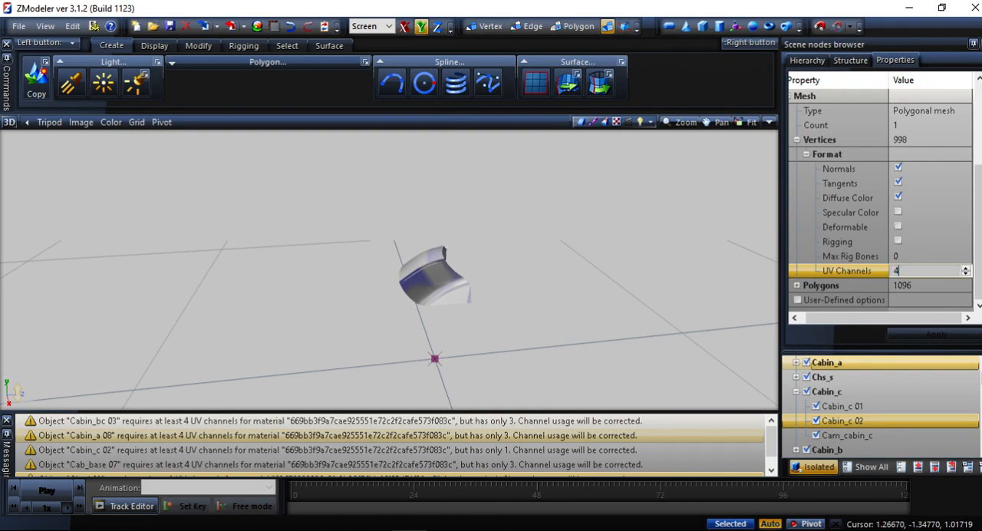
{"action": "left_click", "coordinate": [942, 285]}
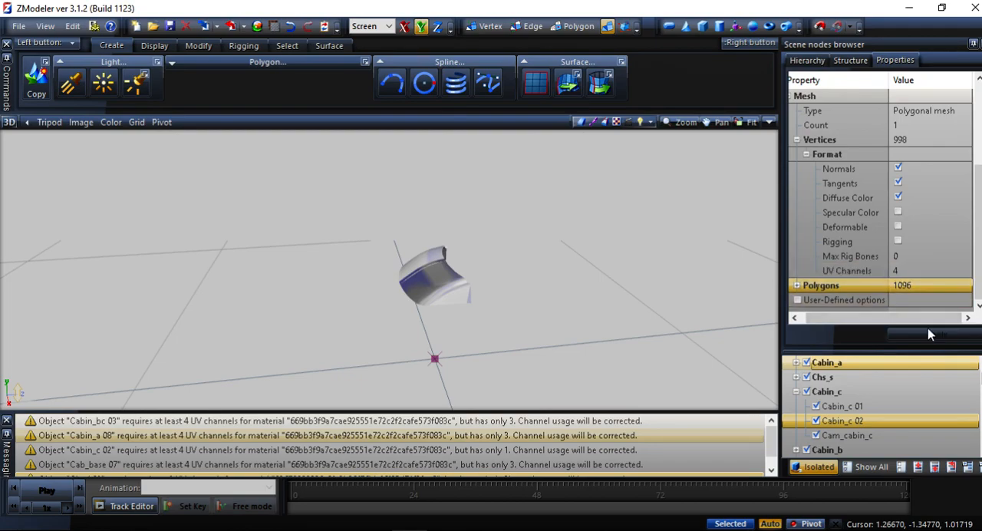
{"action": "left_click", "coordinate": [871, 417]}
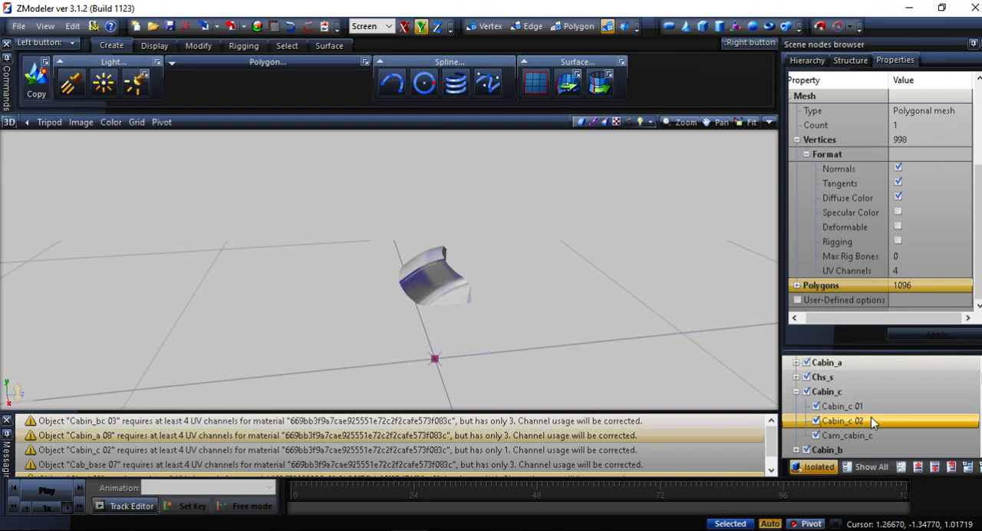
Find Cabin_a 08 in the scene node tree and check its UV channel count.
{"action": "scroll", "coordinate": [870, 416], "scroll_direction": "up", "scroll_amount": 5}
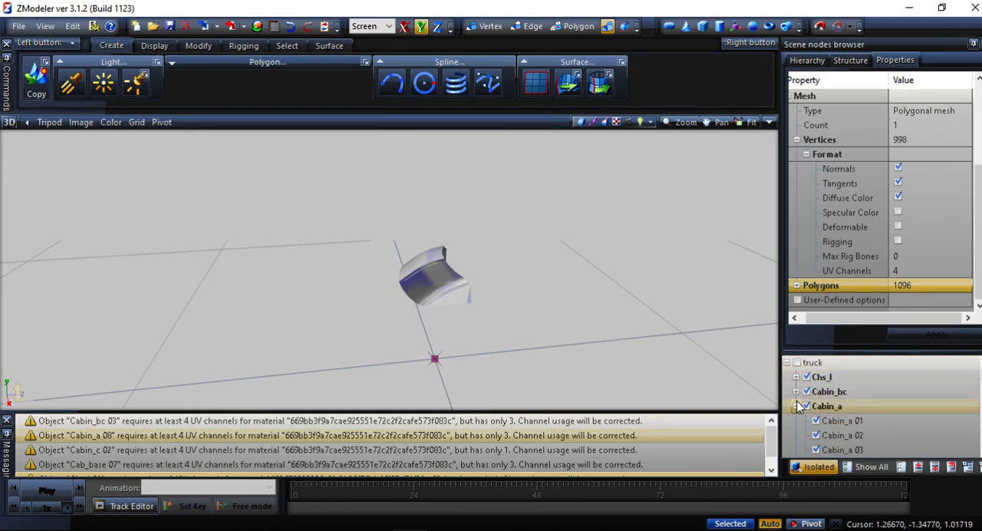
{"action": "scroll", "coordinate": [835, 434], "scroll_direction": "down", "scroll_amount": 2}
{"action": "left_click", "coordinate": [835, 434]}
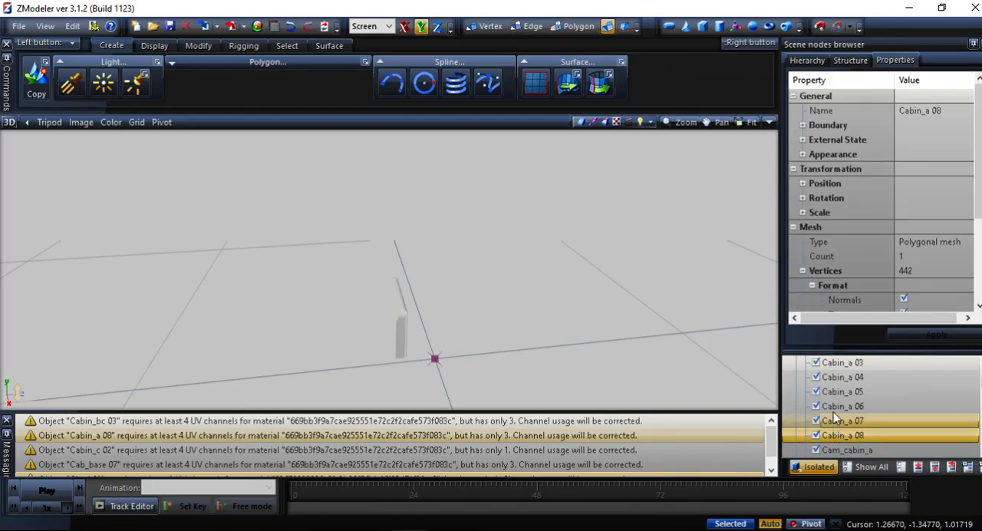
{"action": "scroll", "coordinate": [889, 299], "scroll_direction": "down", "scroll_amount": 3}
Find Cab_base 07 in the scene node tree and check its vertex format and UV channel count.
{"action": "scroll", "coordinate": [868, 407], "scroll_direction": "down", "scroll_amount": 5}
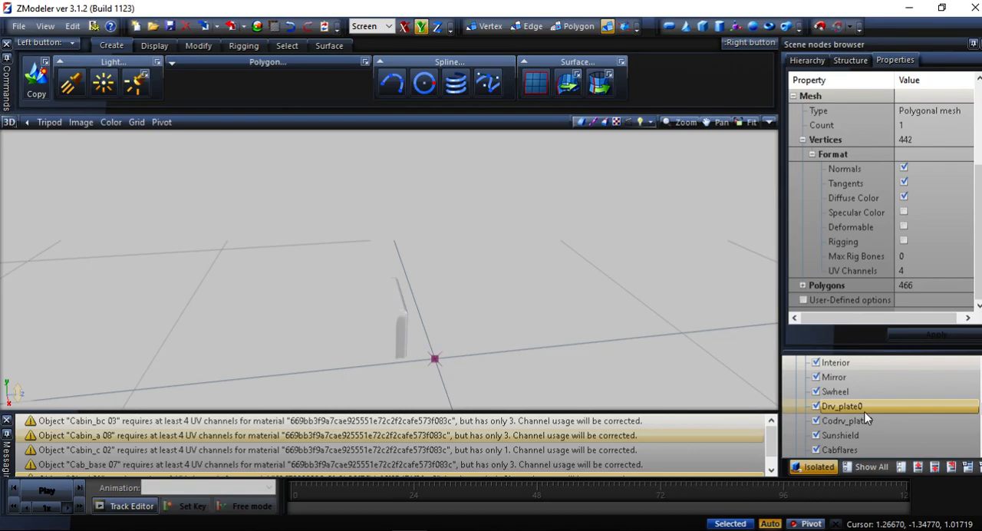
{"action": "scroll", "coordinate": [865, 418], "scroll_direction": "down", "scroll_amount": 2}
{"action": "scroll", "coordinate": [855, 417], "scroll_direction": "up", "scroll_amount": 3}
{"action": "scroll", "coordinate": [855, 416], "scroll_direction": "up", "scroll_amount": 4}
{"action": "scroll", "coordinate": [805, 424], "scroll_direction": "down", "scroll_amount": 3}
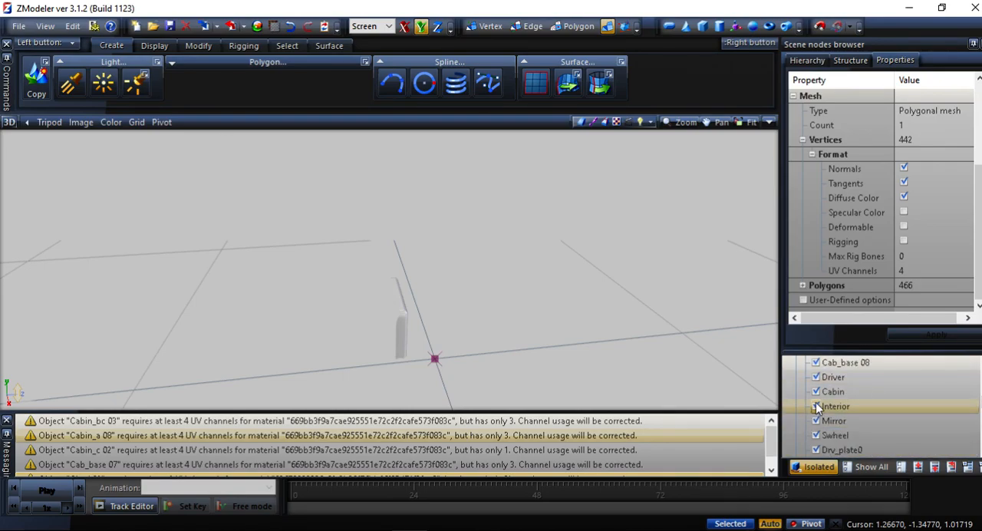
{"action": "left_click", "coordinate": [833, 395]}
{"action": "scroll", "coordinate": [869, 314], "scroll_direction": "down", "scroll_amount": 3}
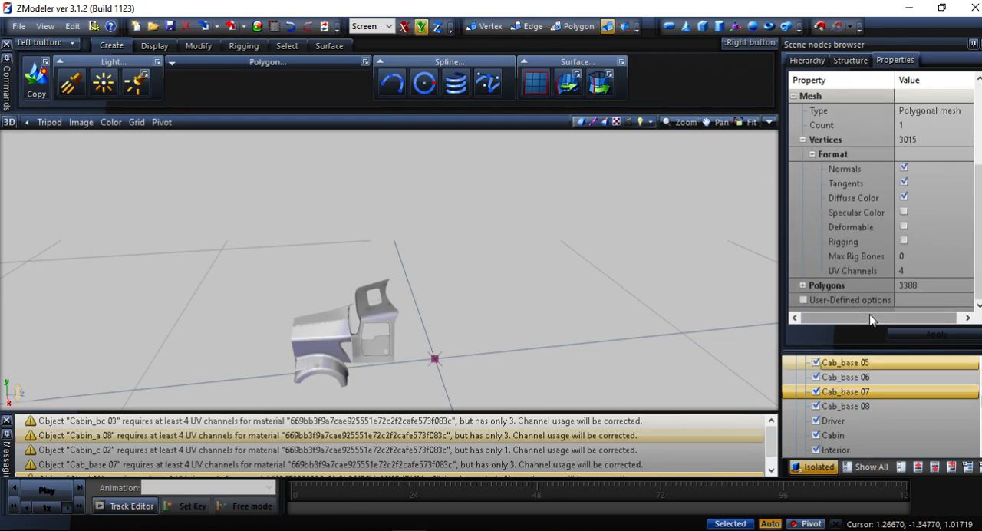
Expand the Chs_l group, check the UV channel count of Chs_l 02 and examine the part in the 3D view.
{"action": "scroll", "coordinate": [856, 386], "scroll_direction": "down", "scroll_amount": 8}
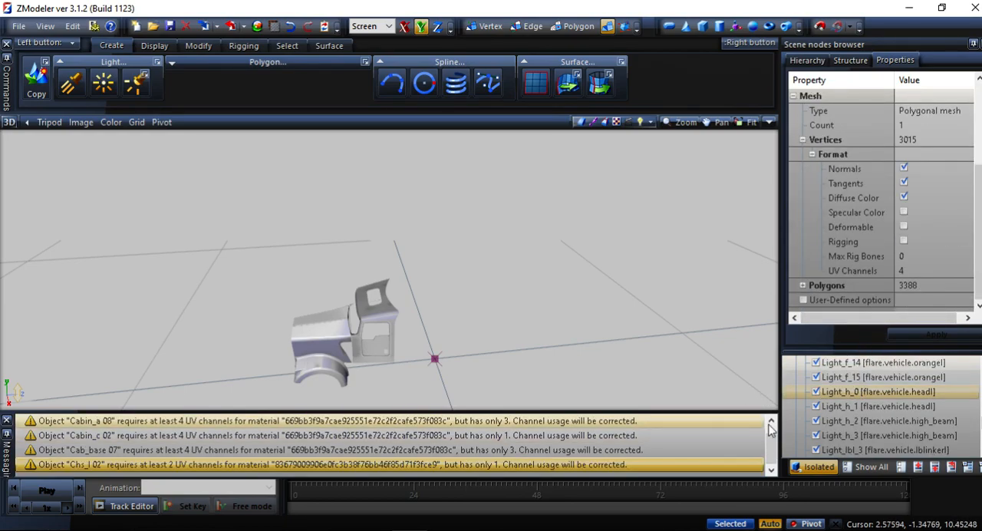
{"action": "scroll", "coordinate": [846, 414], "scroll_direction": "down", "scroll_amount": 5}
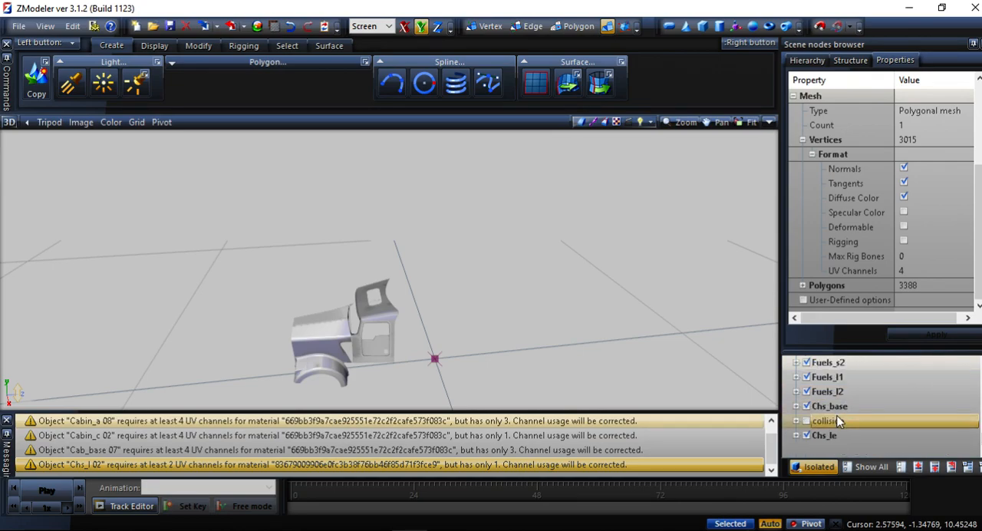
{"action": "scroll", "coordinate": [834, 414], "scroll_direction": "up", "scroll_amount": 15}
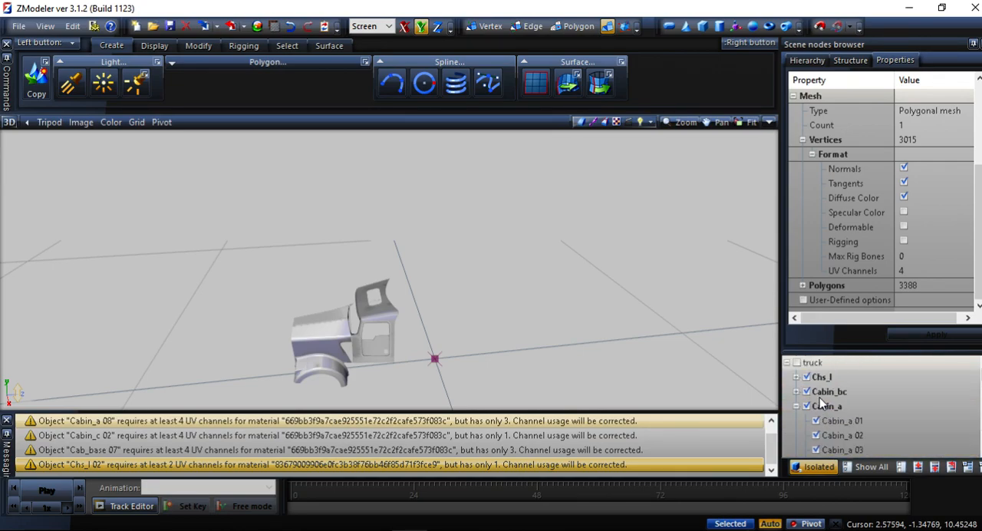
{"action": "left_click", "coordinate": [796, 376]}
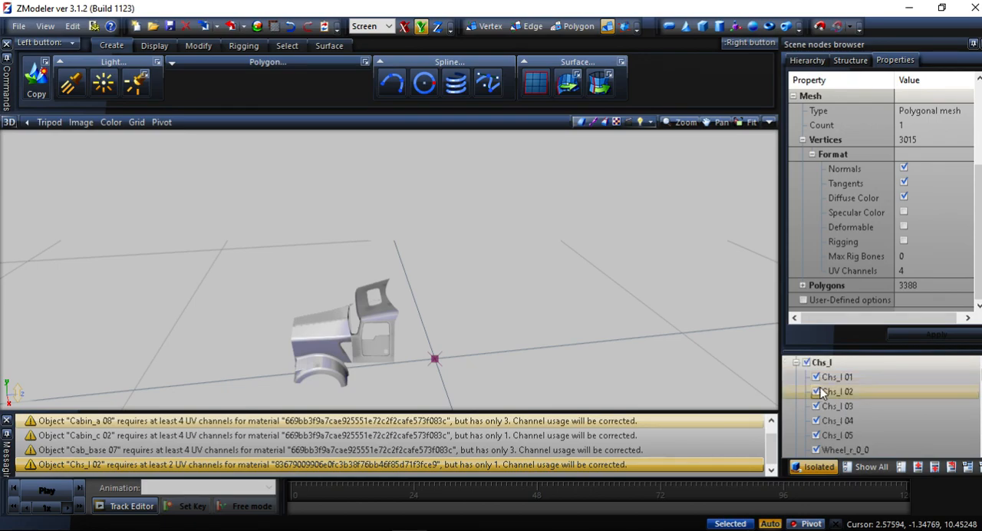
{"action": "left_click", "coordinate": [826, 389]}
{"action": "scroll", "coordinate": [855, 281], "scroll_direction": "down", "scroll_amount": 3}
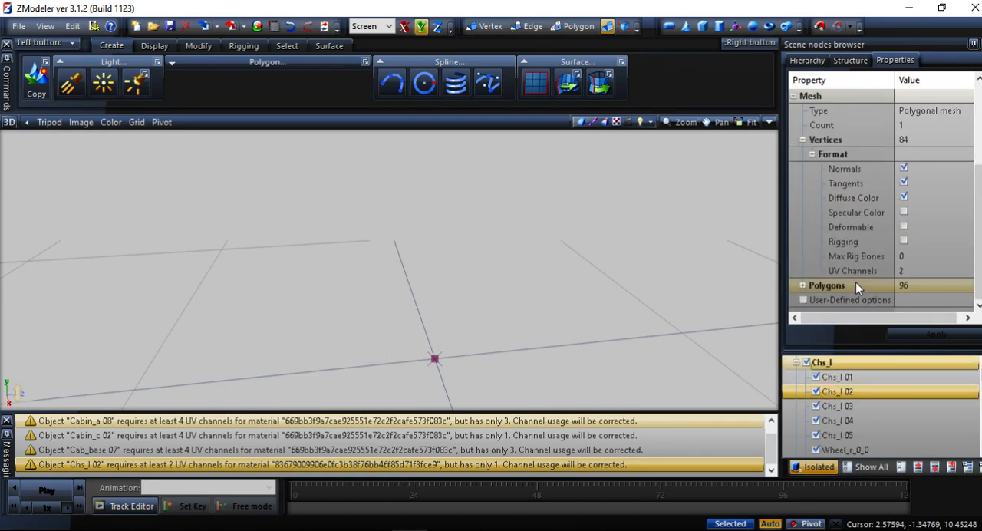
{"action": "mouse_move", "coordinate": [709, 279]}
{"action": "middle_mouse_down"}
{"action": "mouse_move", "coordinate": [626, 249]}
{"action": "mouse_move", "coordinate": [502, 314]}
{"action": "mouse_move", "coordinate": [317, 318]}
{"action": "middle_mouse_up"}
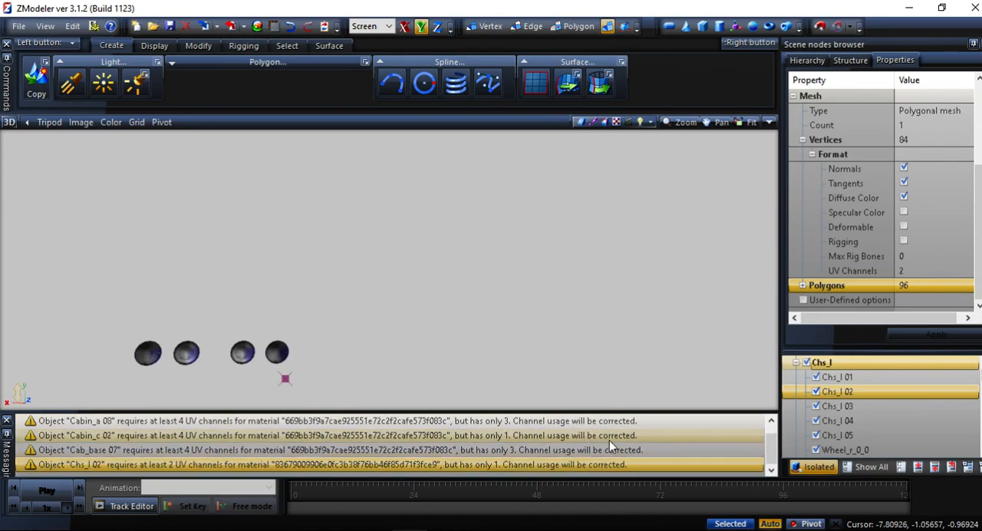
{"action": "scroll", "coordinate": [612, 449], "scroll_direction": "up", "scroll_amount": 1}
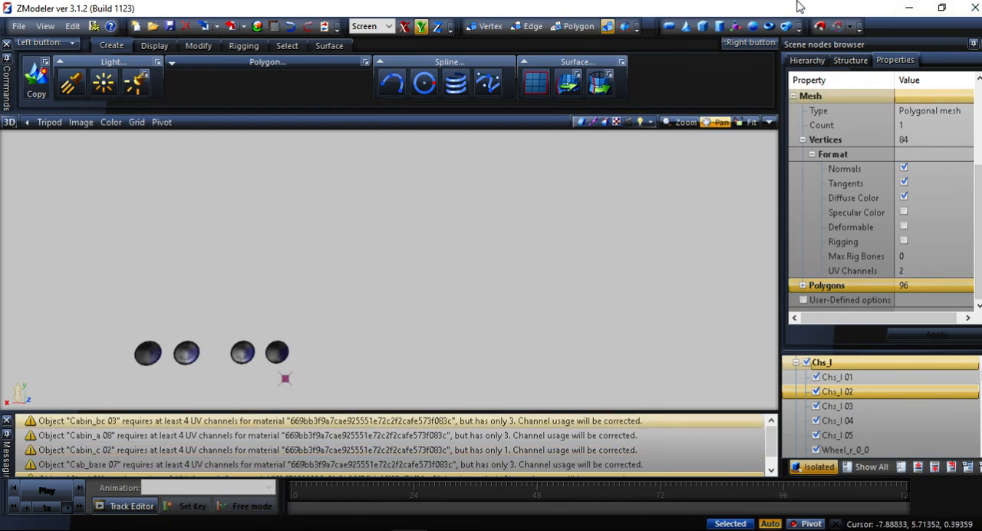
Switch to File Explorer, return to New folder (7) and extract dlc_kenworth_w900.scs with scs_extractor.exe.
{"action": "left_click", "coordinate": [906, 7]}
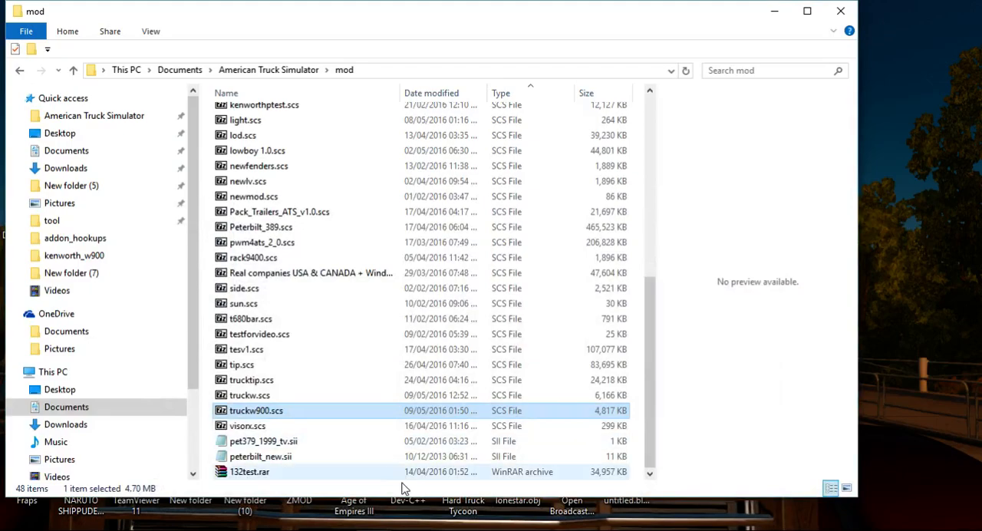
{"action": "left_click", "coordinate": [20, 71]}
{"action": "left_click", "coordinate": [21, 72]}
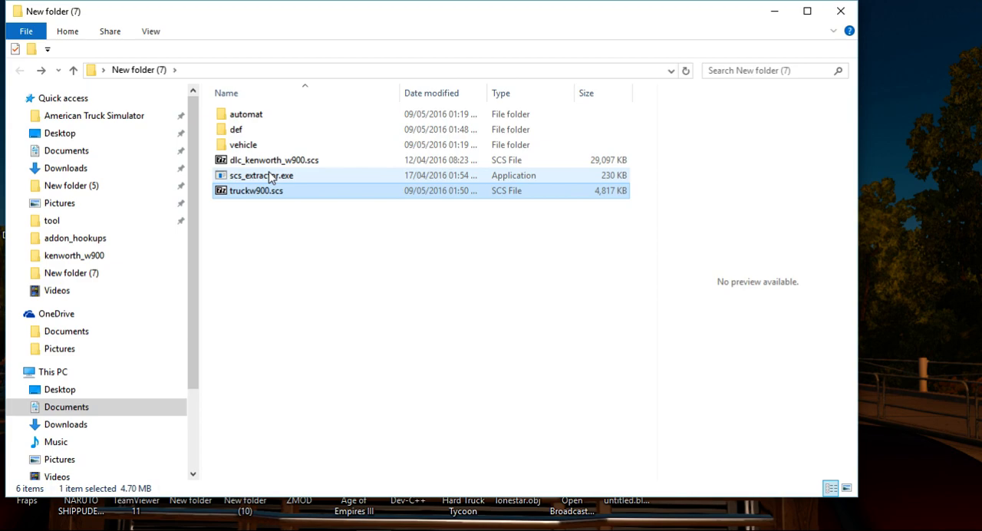
{"action": "left_click_drag", "start_coordinate": [261, 161], "coordinate": [259, 178]}
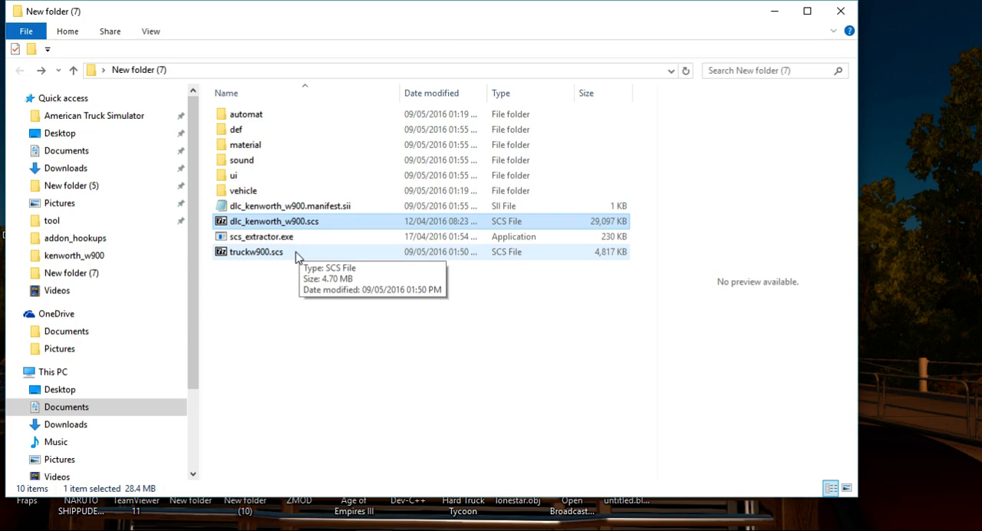
Open the truckw900.scs archive and copy its automat, def and vehicle folders into New folder (7).
{"action": "left_click", "coordinate": [265, 253]}
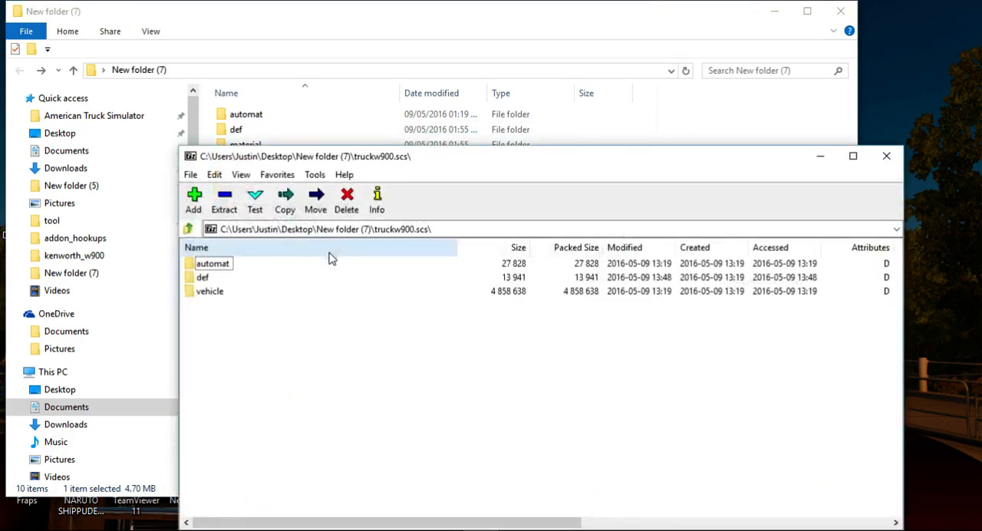
{"action": "left_click_drag", "start_coordinate": [245, 314], "coordinate": [188, 260]}
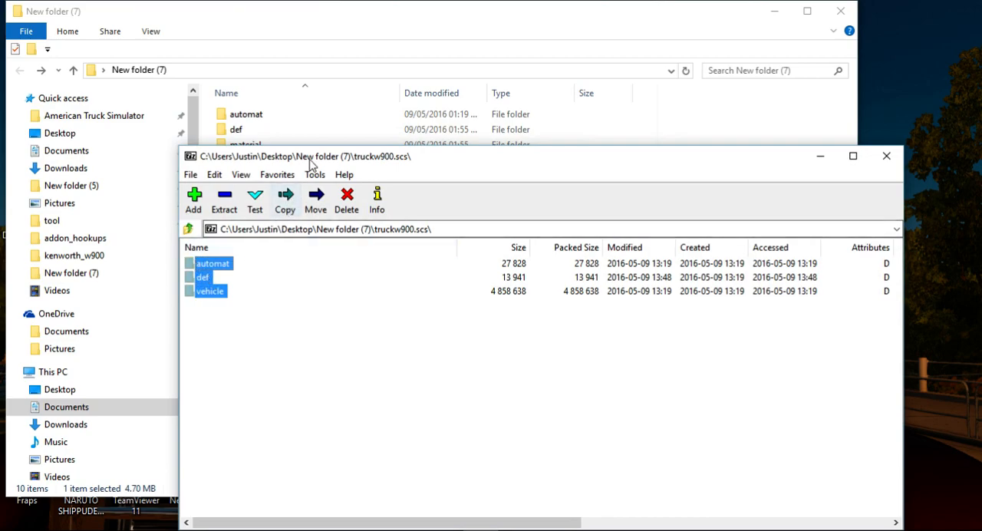
{"action": "left_click_drag", "start_coordinate": [307, 158], "coordinate": [472, 155]}
{"action": "left_click_drag", "start_coordinate": [354, 262], "coordinate": [324, 292]}
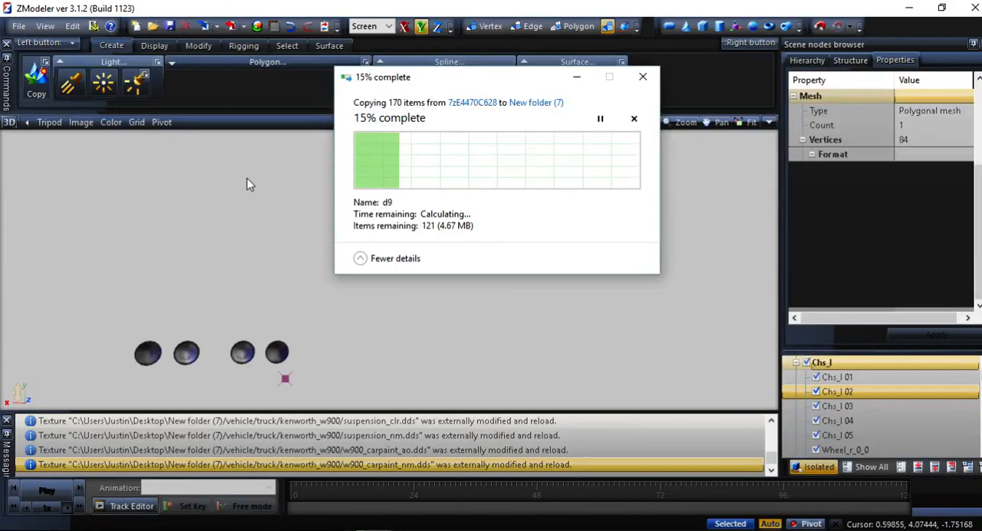
Start a new scene in ZModeler and clear the message log.
{"action": "left_click", "coordinate": [26, 25]}
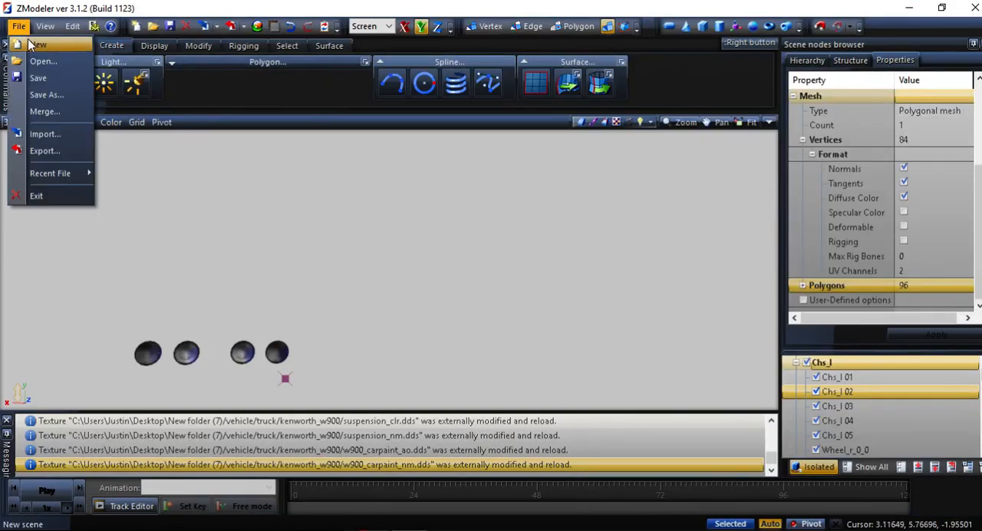
{"action": "left_click", "coordinate": [29, 42]}
{"action": "left_click", "coordinate": [526, 311]}
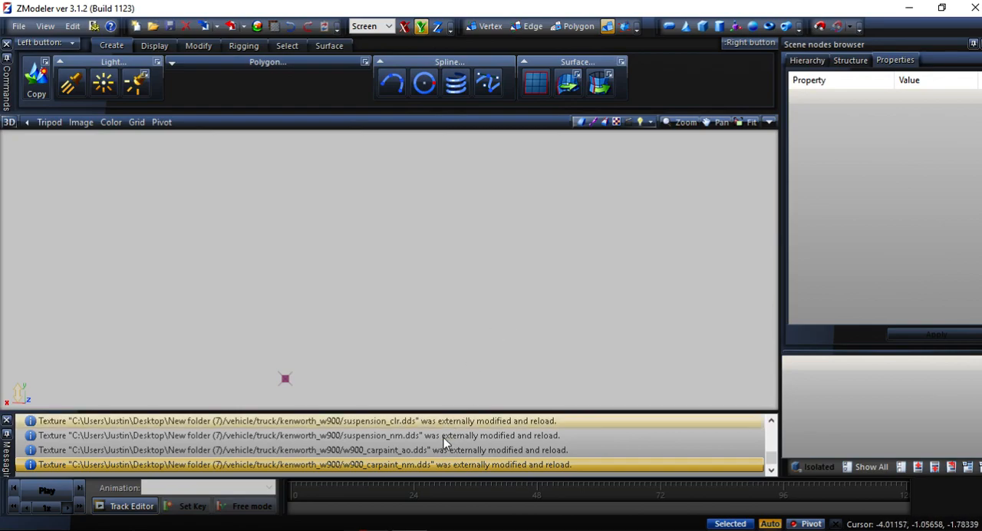
{"action": "right_click", "coordinate": [467, 439]}
{"action": "left_click", "coordinate": [477, 444]}
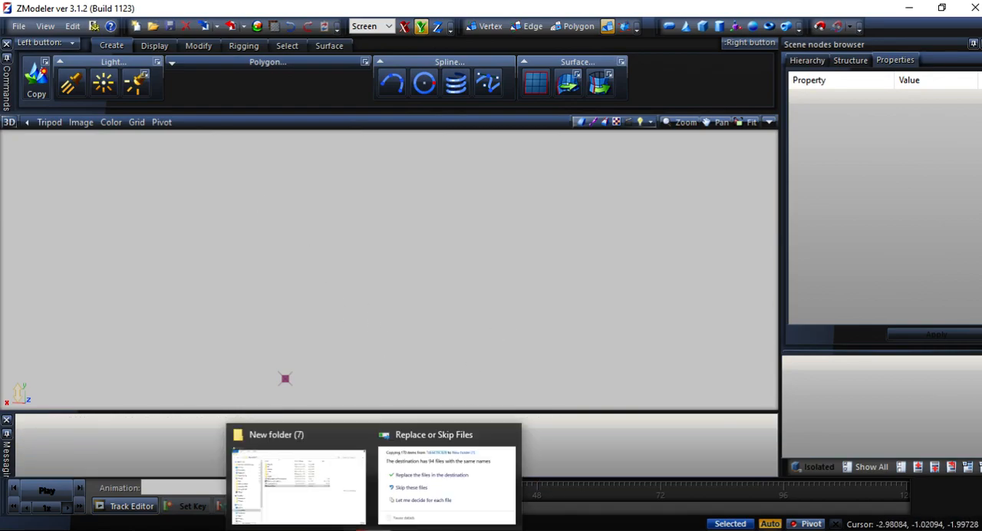
Replace the same-named files in New folder (7) with the ones copied from the archive.
{"action": "left_click", "coordinate": [414, 520]}
{"action": "left_click", "coordinate": [416, 158]}
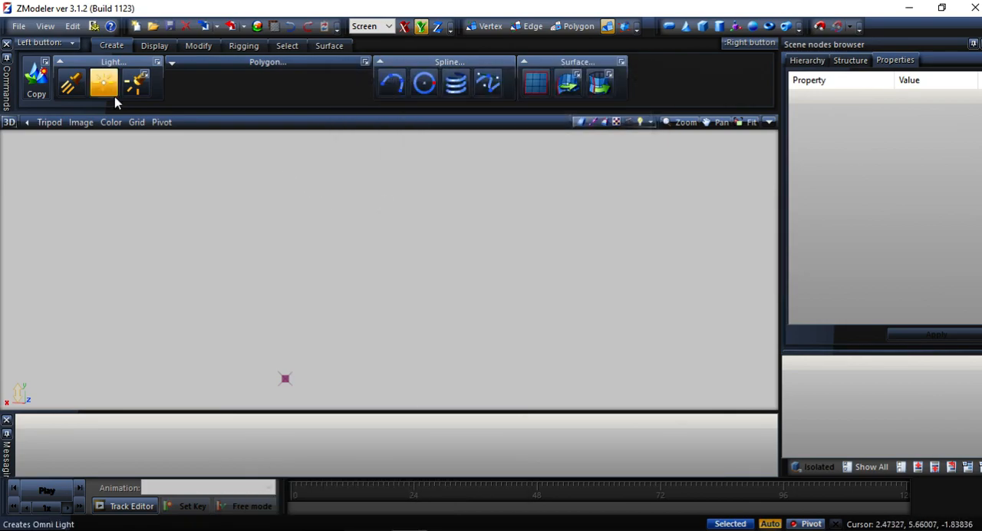
Import truck.pmd from the kenworth_w900 folder, with New folder (7) as both base and mod folder.
{"action": "left_click", "coordinate": [19, 27]}
{"action": "left_click", "coordinate": [40, 131]}
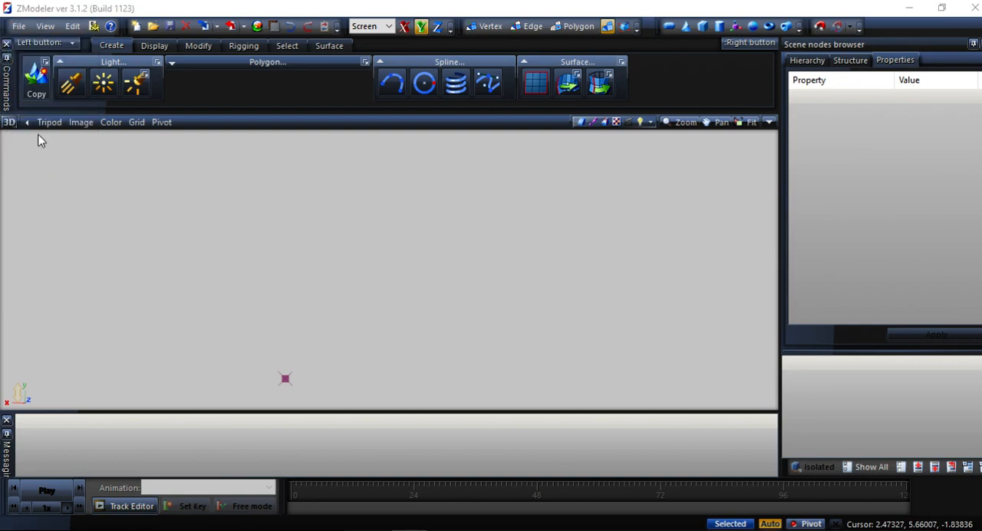
{"action": "left_click", "coordinate": [368, 221]}
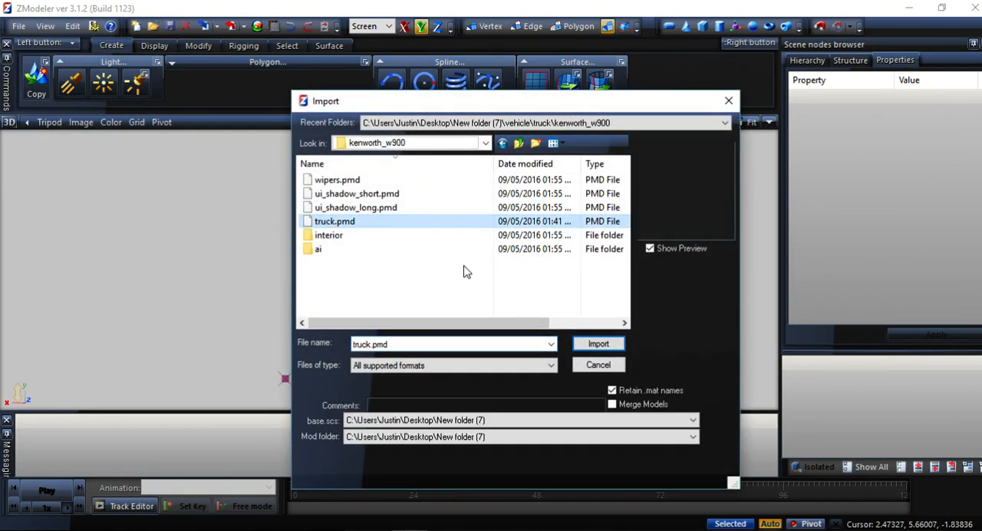
{"action": "left_click", "coordinate": [603, 343]}
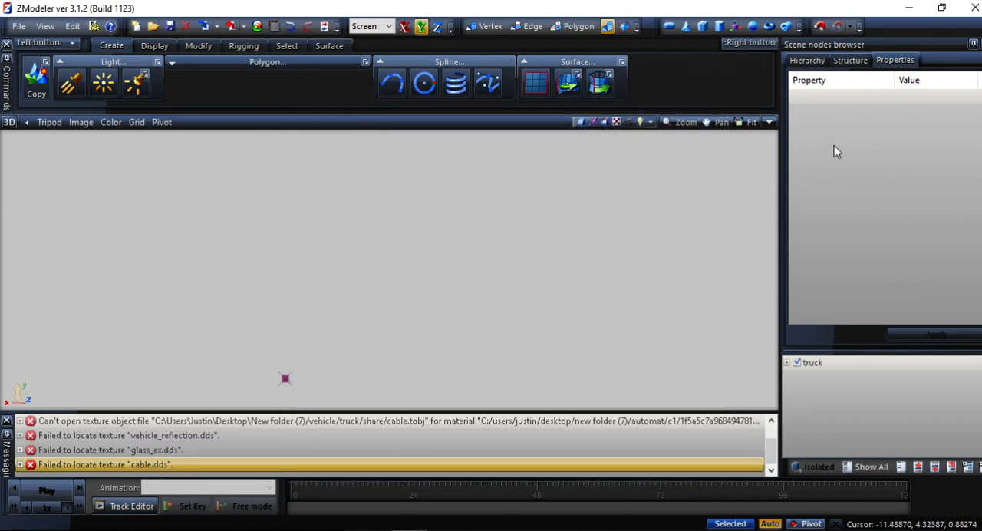
Show the scene structure states and examine the imported truck's hood, cab and sleeper for distortion.
{"action": "left_click", "coordinate": [844, 61]}
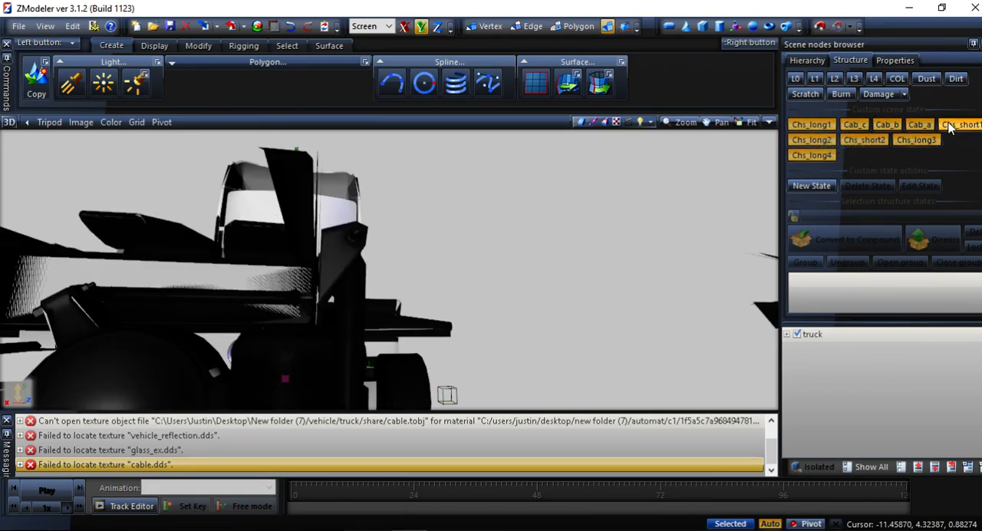
{"action": "scroll", "coordinate": [672, 200], "scroll_direction": "down", "scroll_amount": 5}
{"action": "middle_click_drag", "start_coordinate": [539, 271], "coordinate": [491, 260]}
{"action": "scroll", "coordinate": [476, 267], "scroll_direction": "up", "scroll_amount": 4}
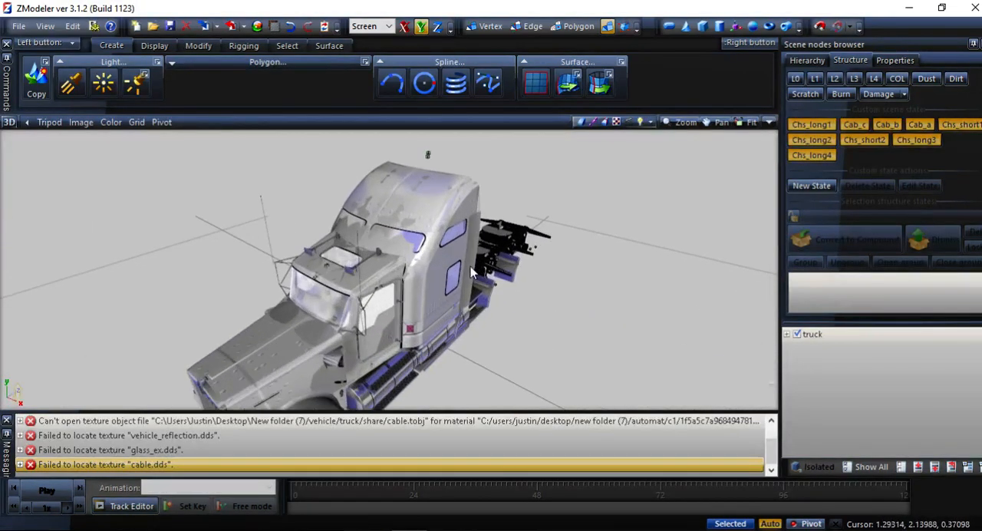
{"action": "scroll", "coordinate": [460, 269], "scroll_direction": "up", "scroll_amount": 1}
{"action": "middle_click_drag", "start_coordinate": [427, 267], "coordinate": [460, 242]}
{"action": "scroll", "coordinate": [343, 292], "scroll_direction": "up", "scroll_amount": 3}
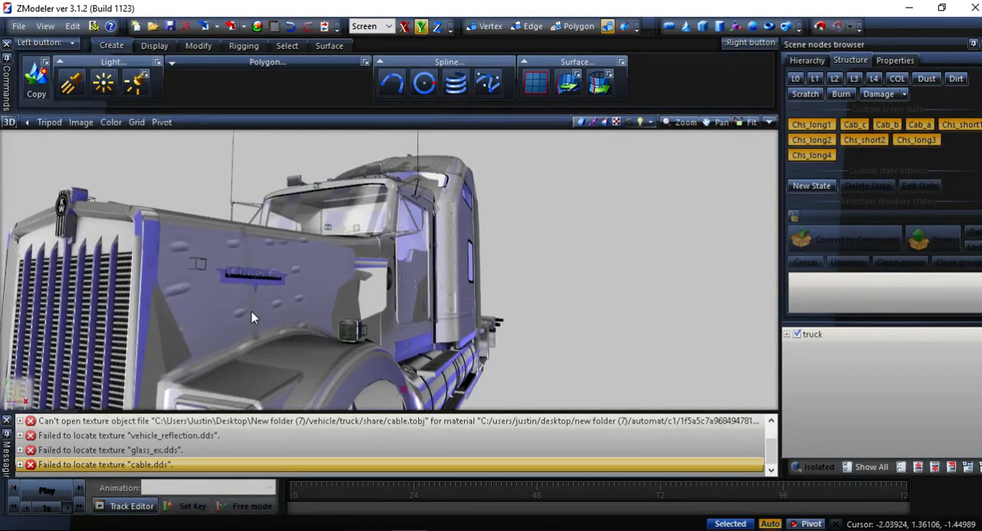
{"action": "scroll", "coordinate": [249, 312], "scroll_direction": "up", "scroll_amount": 4}
{"action": "scroll", "coordinate": [249, 312], "scroll_direction": "down", "scroll_amount": 2}
{"action": "mouse_move", "coordinate": [249, 312]}
{"action": "middle_mouse_down"}
{"action": "mouse_move", "coordinate": [215, 317]}
{"action": "mouse_move", "coordinate": [266, 312]}
{"action": "middle_mouse_up"}
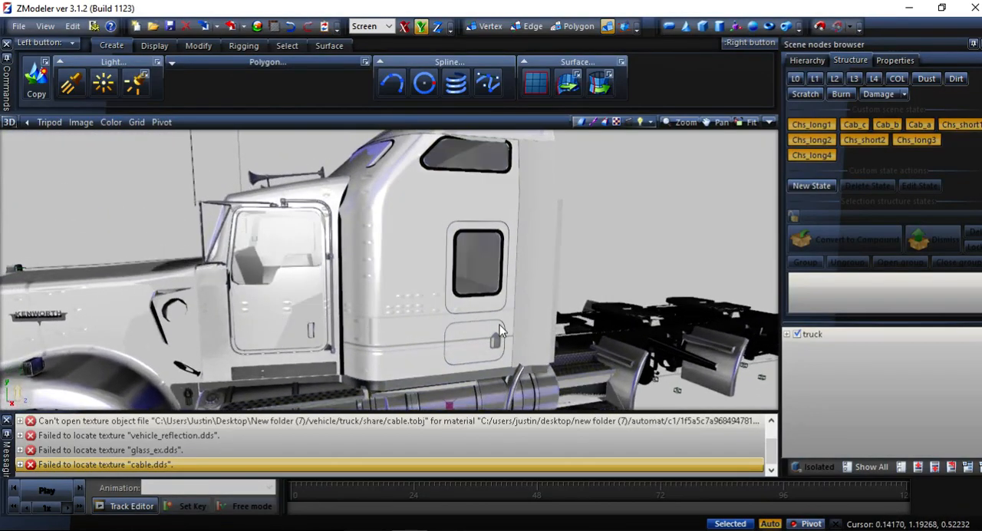
Expand the truck node to review its part groups and clear the message log.
{"action": "left_click", "coordinate": [785, 335]}
{"action": "scroll", "coordinate": [801, 362], "scroll_direction": "down", "scroll_amount": 4}
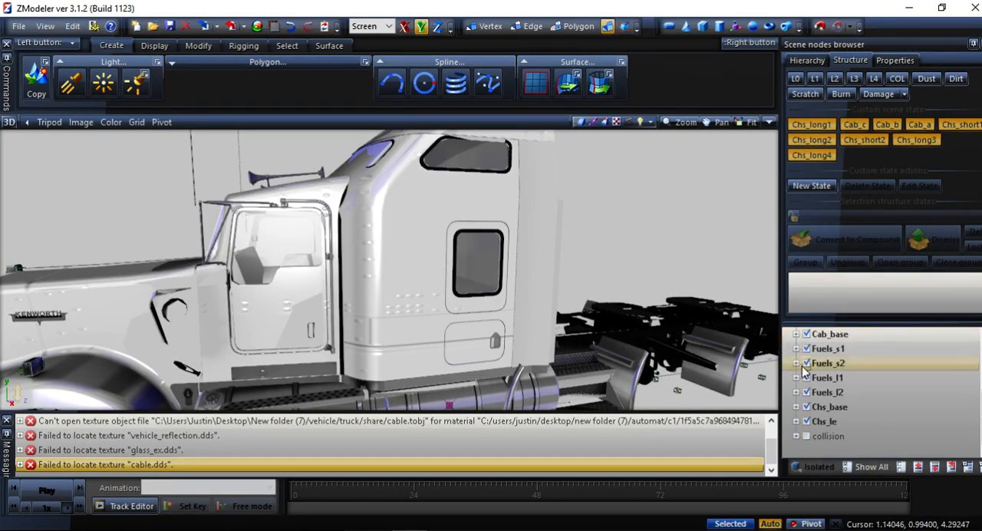
{"action": "left_click", "coordinate": [817, 392]}
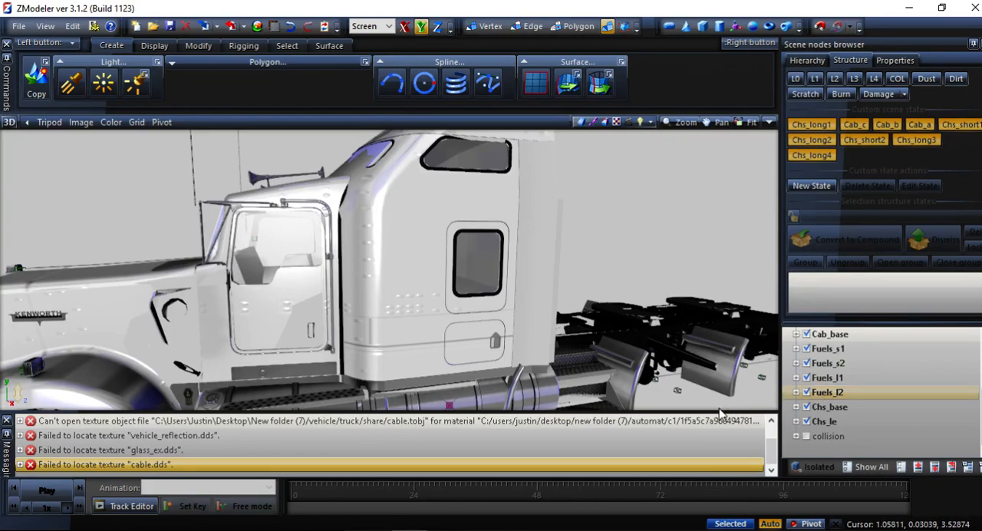
{"action": "right_click", "coordinate": [701, 434]}
{"action": "left_click", "coordinate": [728, 439]}
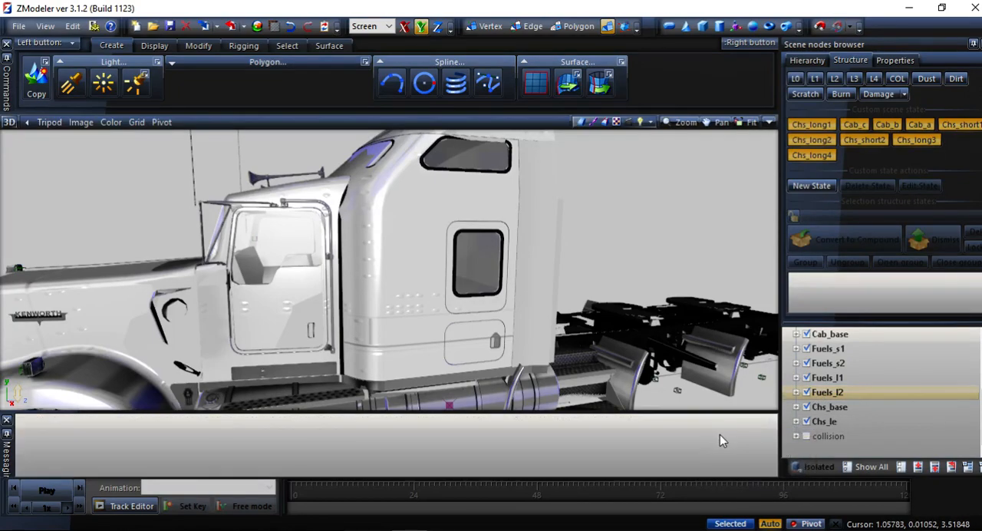
Export the truck to the kenworth_w900 folder in New folder (7), replacing the existing truck.pmd.
{"action": "left_click", "coordinate": [19, 27]}
{"action": "left_click", "coordinate": [46, 150]}
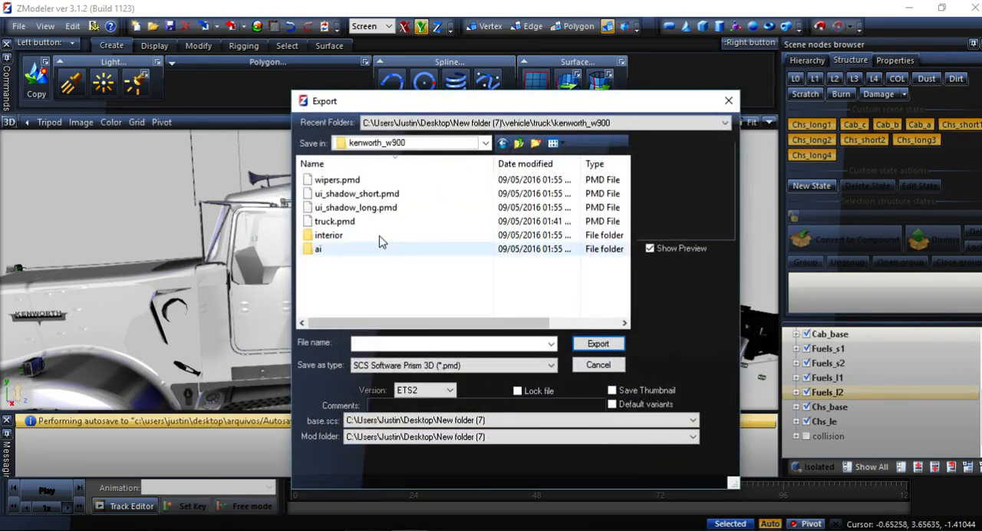
{"action": "left_click", "coordinate": [375, 223]}
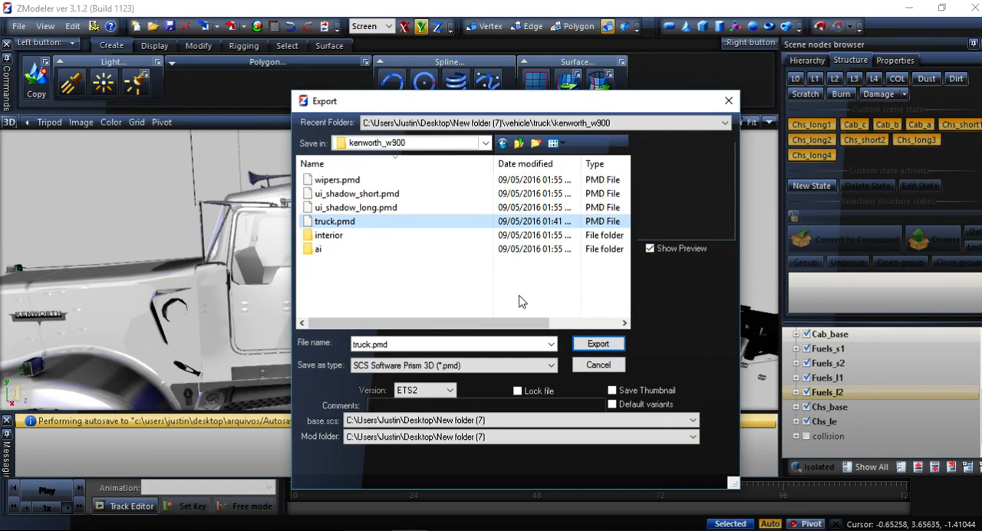
{"action": "left_click", "coordinate": [596, 345]}
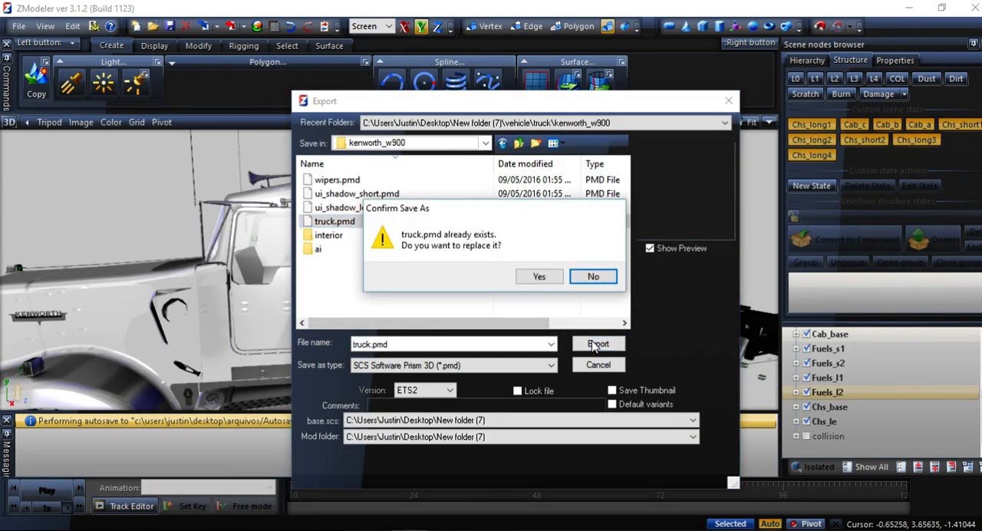
{"action": "left_click", "coordinate": [540, 276]}
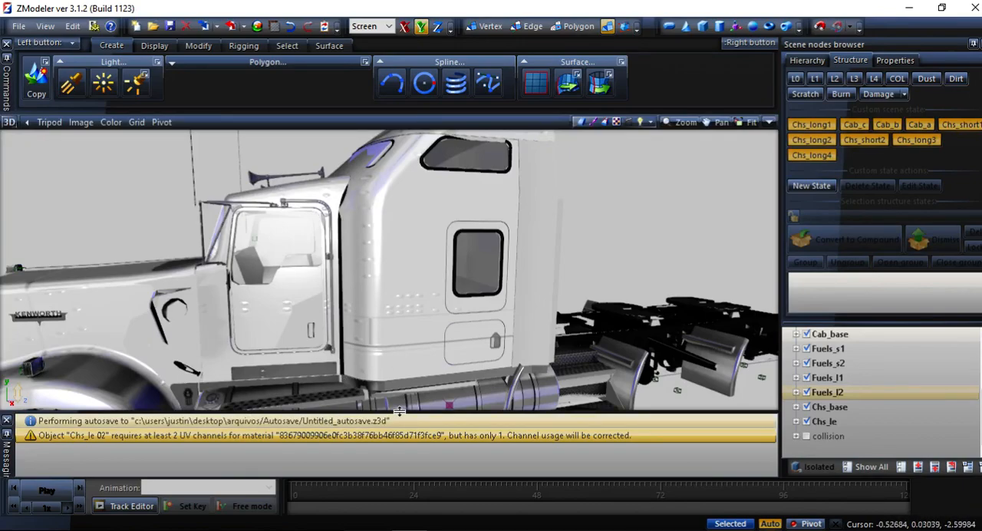
Isolate the Chs_le 02 mesh in the Chs_le group and set its UV channels to 2.
{"action": "left_click", "coordinate": [795, 421]}
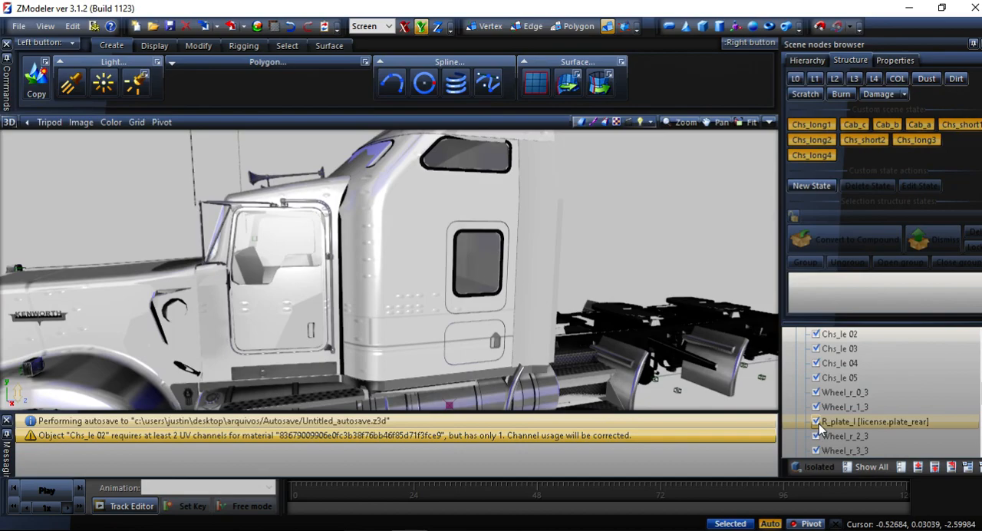
{"action": "scroll", "coordinate": [818, 423], "scroll_direction": "up", "scroll_amount": 2}
{"action": "left_click", "coordinate": [839, 380]}
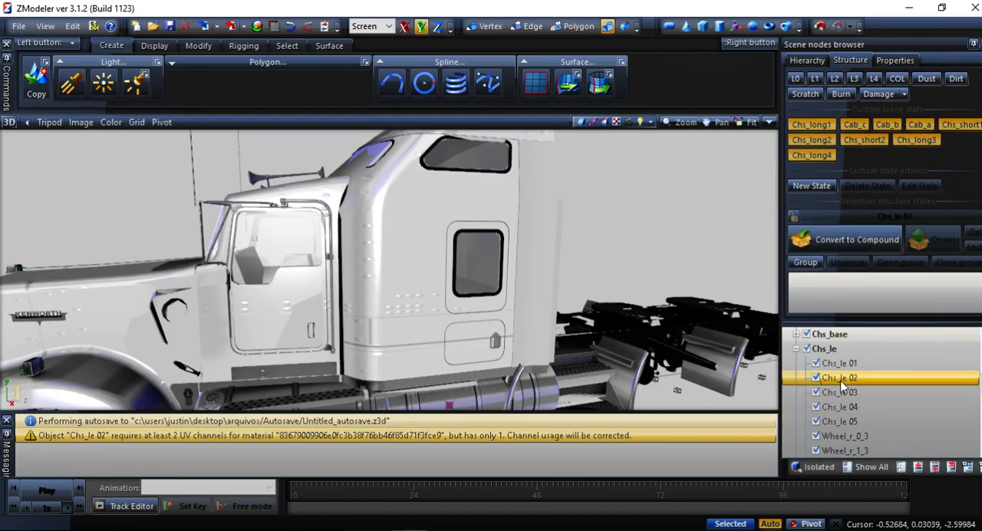
{"action": "left_click", "coordinate": [816, 466]}
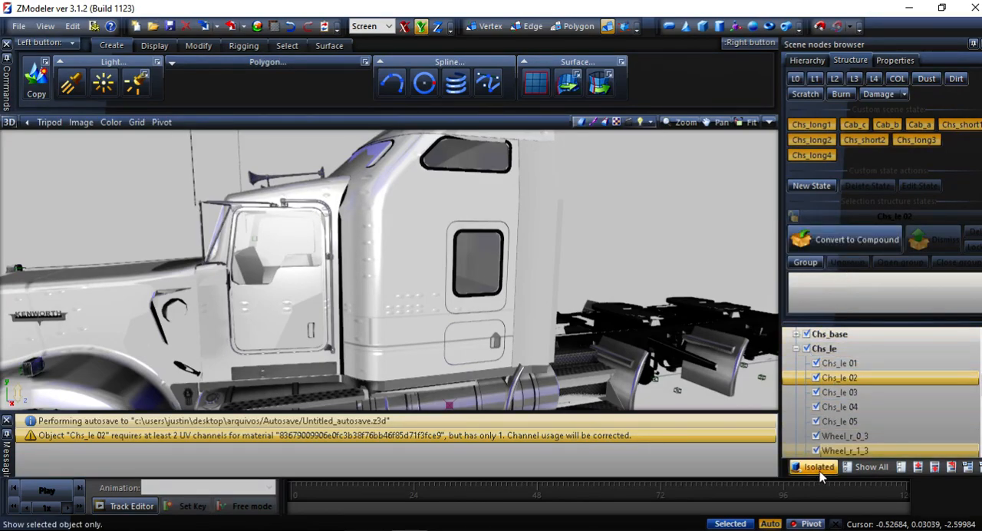
{"action": "left_click", "coordinate": [895, 60]}
{"action": "scroll", "coordinate": [879, 136], "scroll_direction": "down", "scroll_amount": 3}
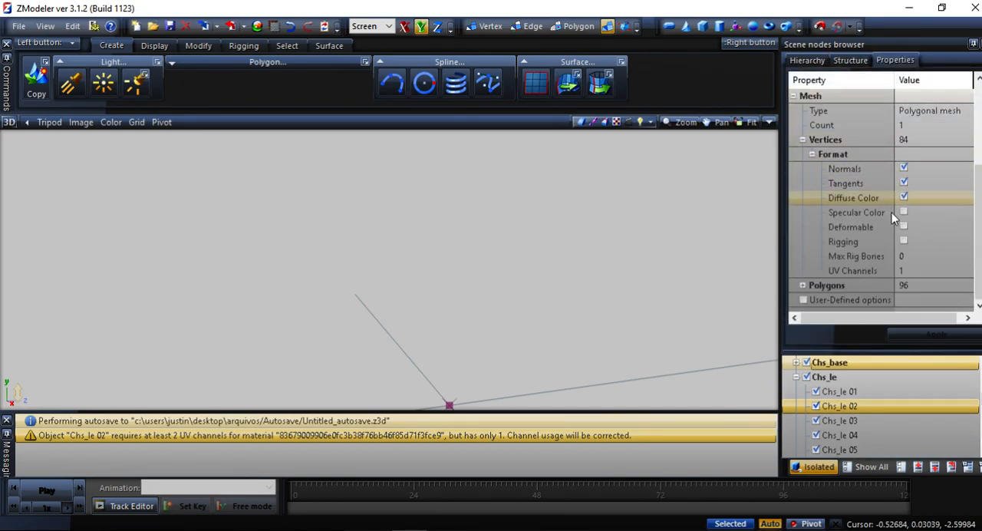
{"action": "left_click", "coordinate": [917, 268]}
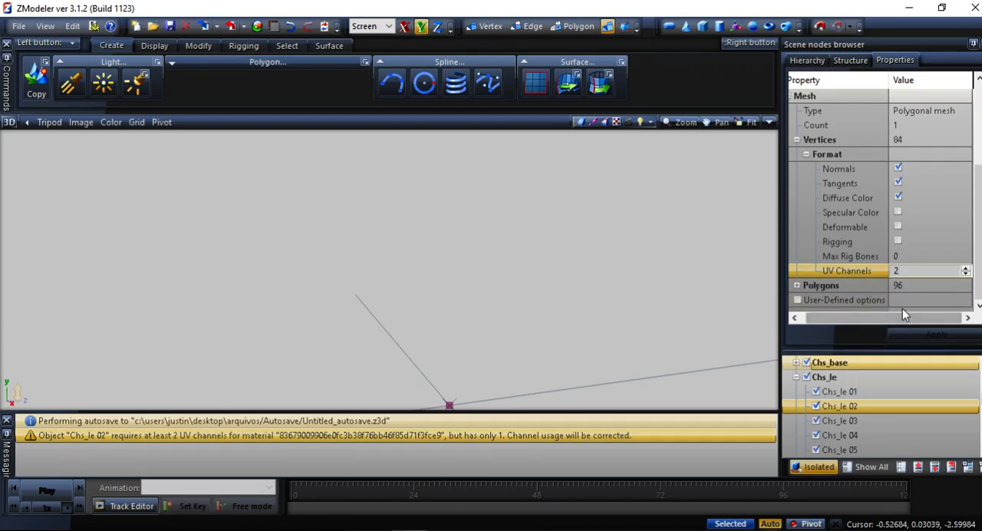
{"action": "left_click", "coordinate": [920, 299]}
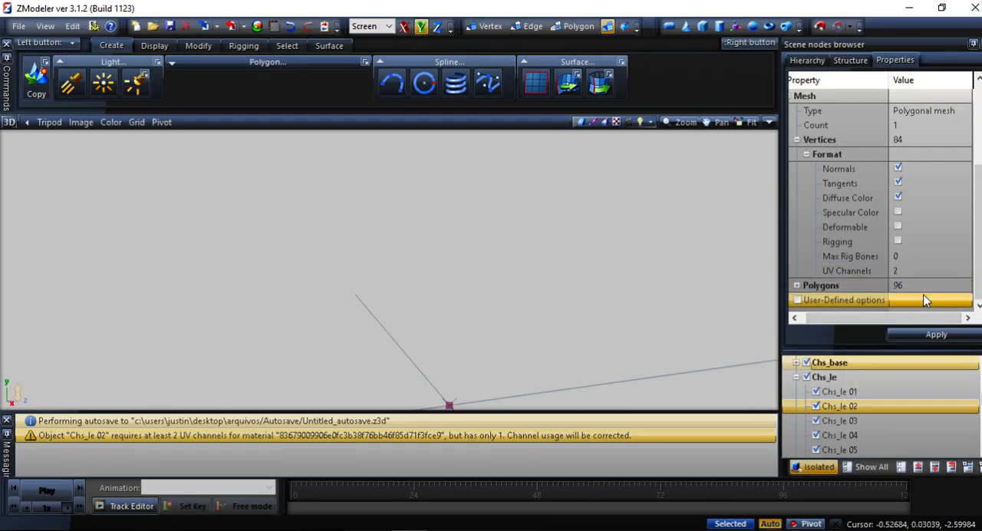
{"action": "left_click", "coordinate": [910, 335]}
Expand the Cab_base group and inspect its meshes one by one, checking their vertex format and UV channels.
{"action": "scroll", "coordinate": [881, 396], "scroll_direction": "up", "scroll_amount": 1}
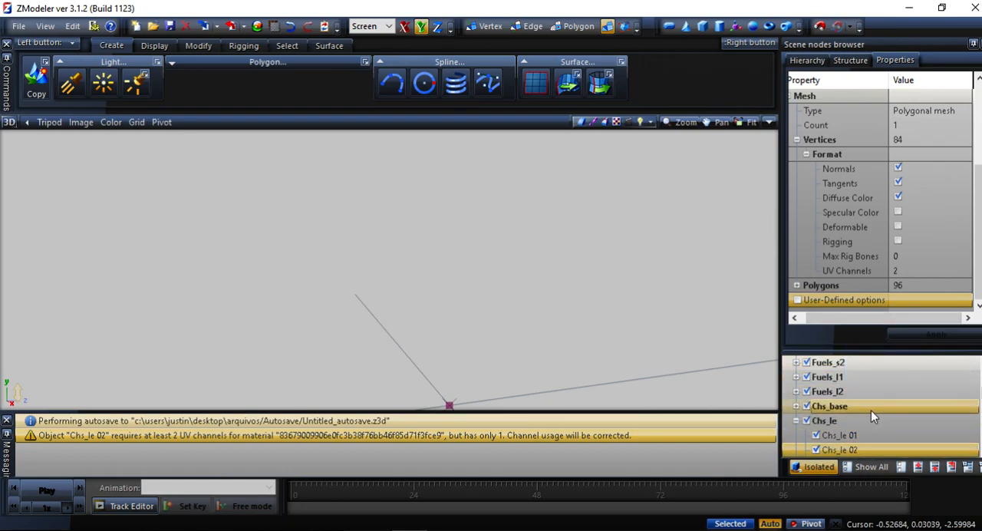
{"action": "scroll", "coordinate": [795, 414], "scroll_direction": "up", "scroll_amount": 2}
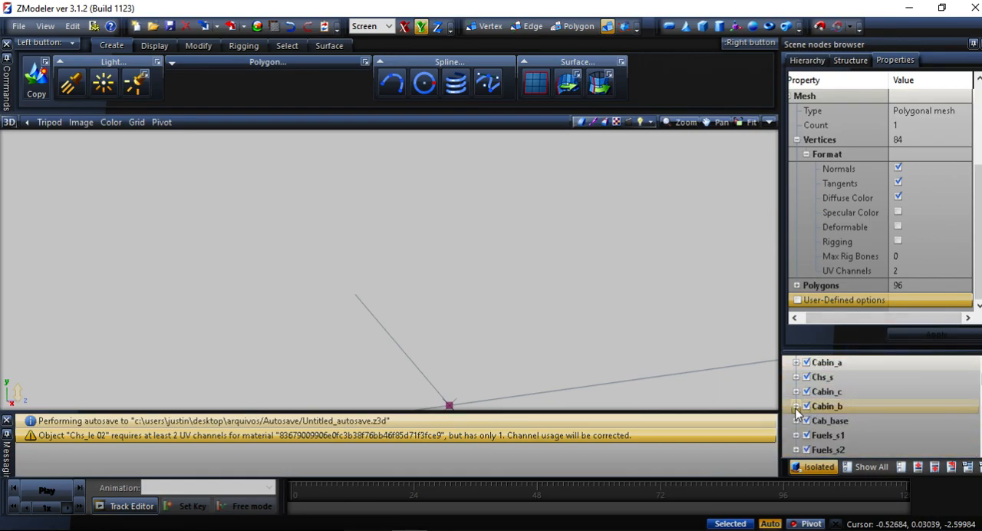
{"action": "left_click", "coordinate": [796, 420]}
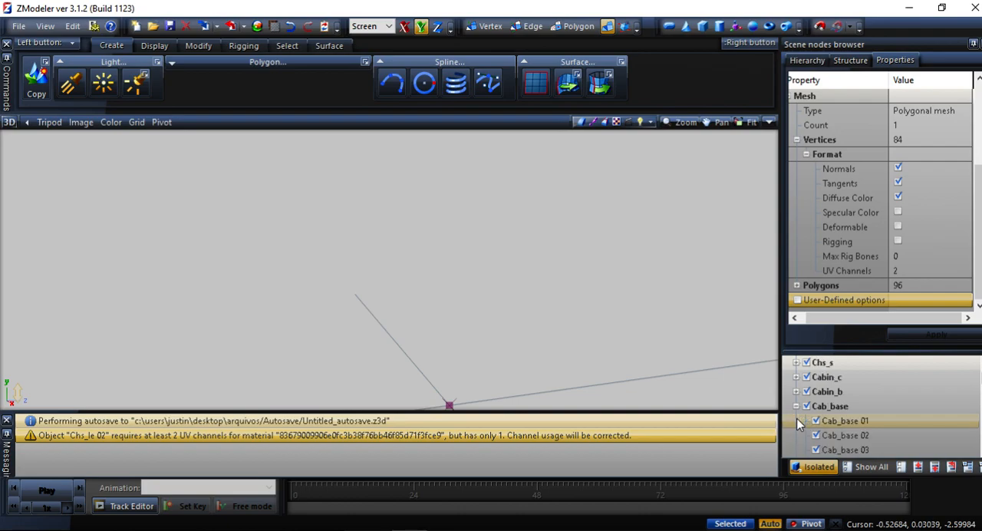
{"action": "left_click", "coordinate": [836, 420]}
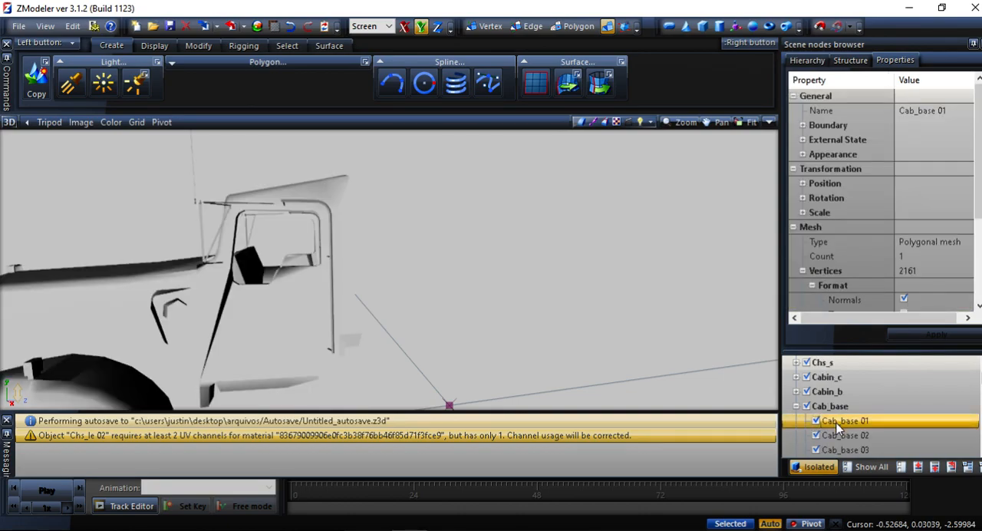
{"action": "left_click", "coordinate": [836, 435]}
{"action": "left_click", "coordinate": [836, 449]}
{"action": "left_click", "coordinate": [837, 438]}
{"action": "scroll", "coordinate": [852, 277], "scroll_direction": "down", "scroll_amount": 3}
{"action": "left_click", "coordinate": [850, 420], "text": "ctrl"}
{"action": "scroll", "coordinate": [848, 423], "scroll_direction": "down", "scroll_amount": 3}
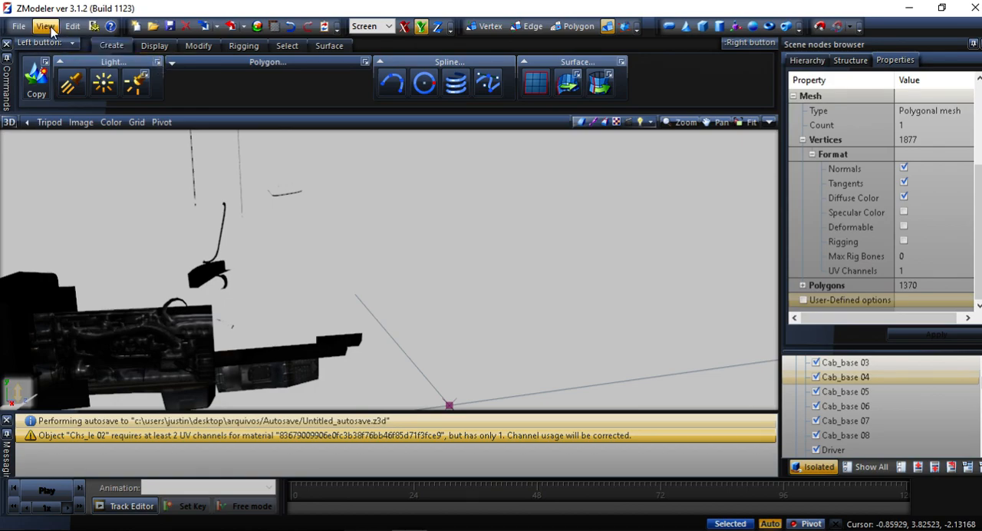
Export the model again over truck.pmd with the corrected Chs_le 02 mesh.
{"action": "left_click", "coordinate": [20, 26]}
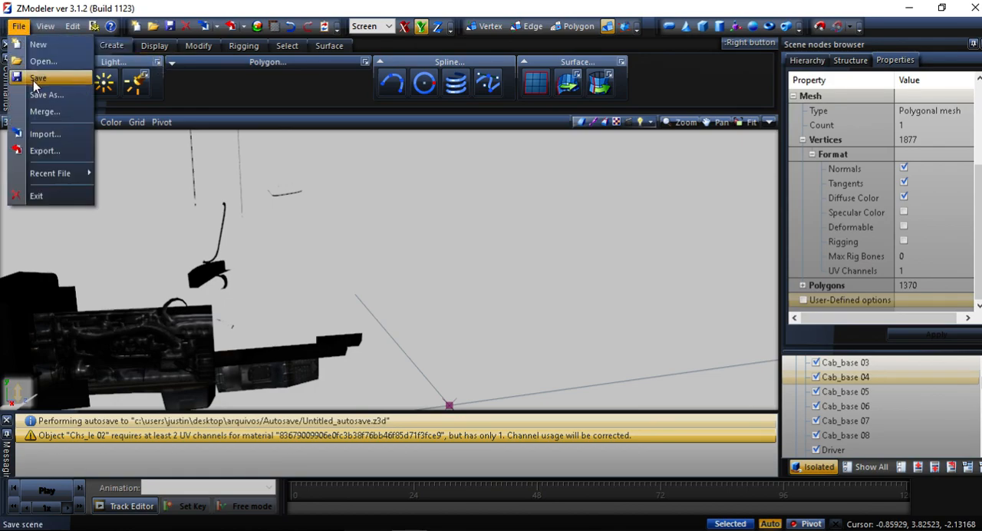
{"action": "left_click", "coordinate": [43, 153]}
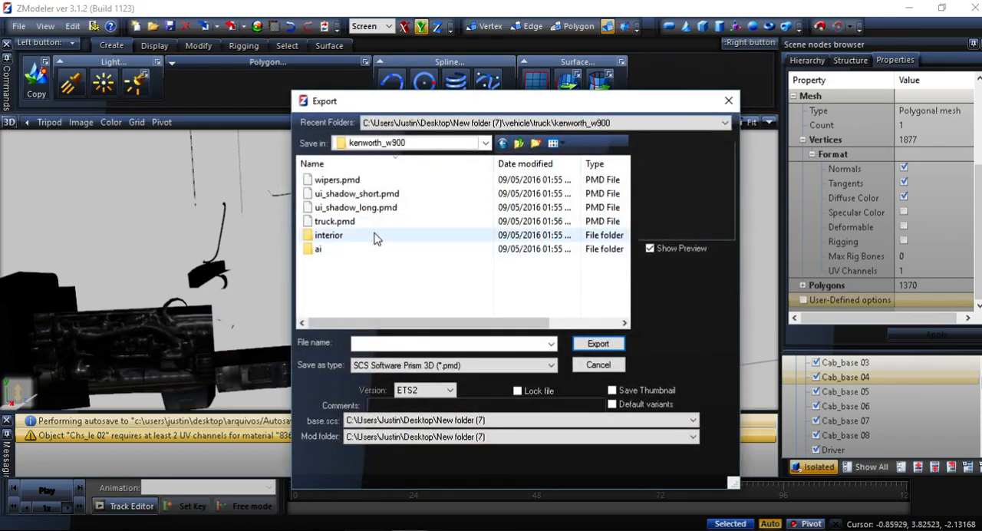
{"action": "left_click", "coordinate": [434, 221]}
{"action": "left_click", "coordinate": [596, 344]}
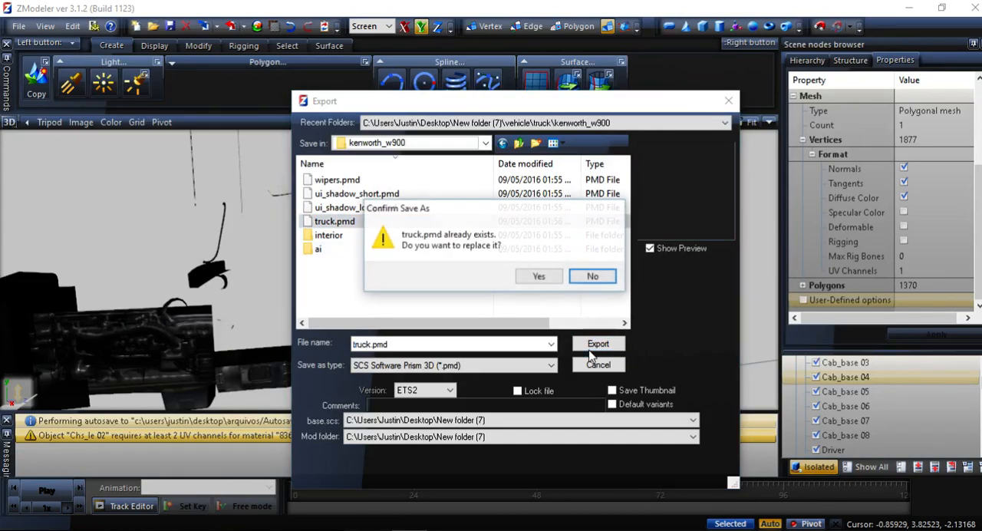
{"action": "left_click", "coordinate": [539, 276]}
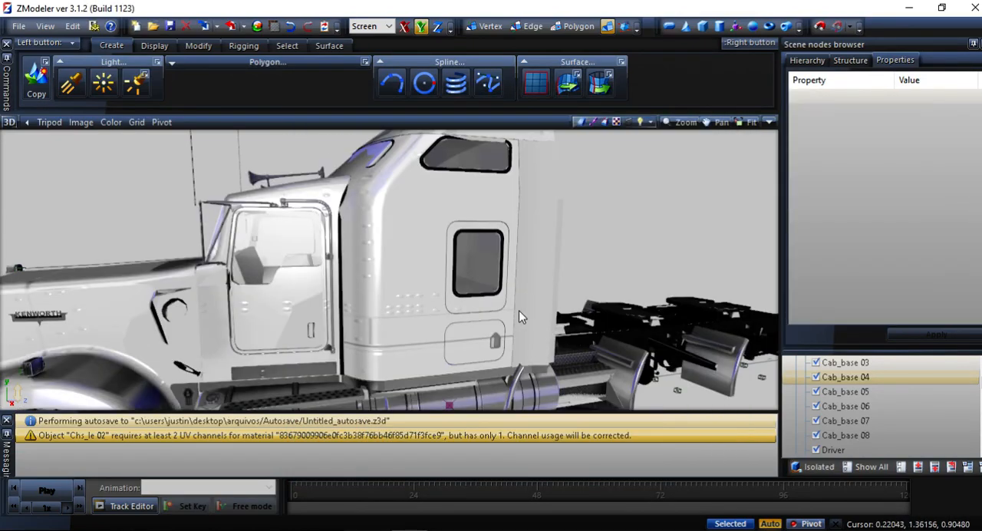
Switch to File Explorer, open vehicle\truck\kenworth_w900 in New folder (7) and select the exported truck.pmc, truck.pmd and truck.pmg.
{"action": "left_click", "coordinate": [474, 530]}
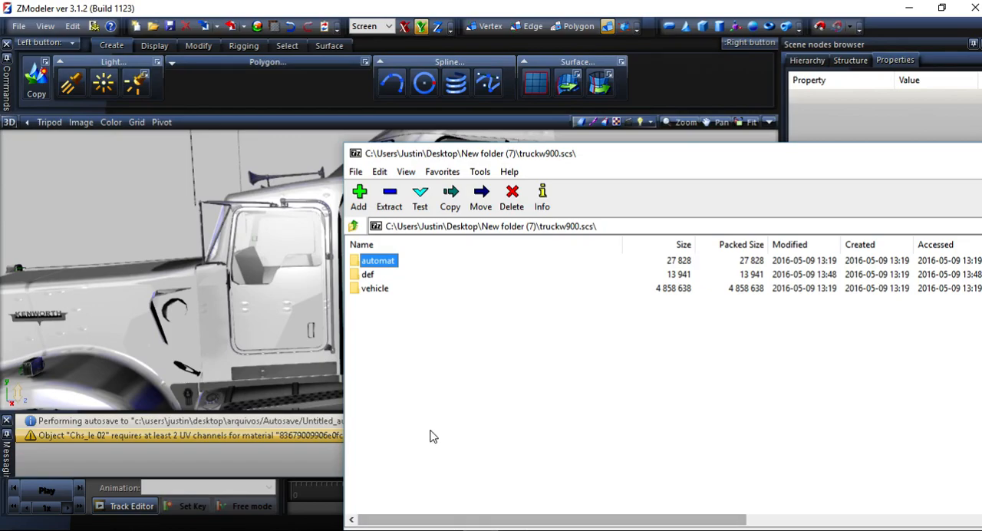
{"action": "left_click", "coordinate": [376, 530]}
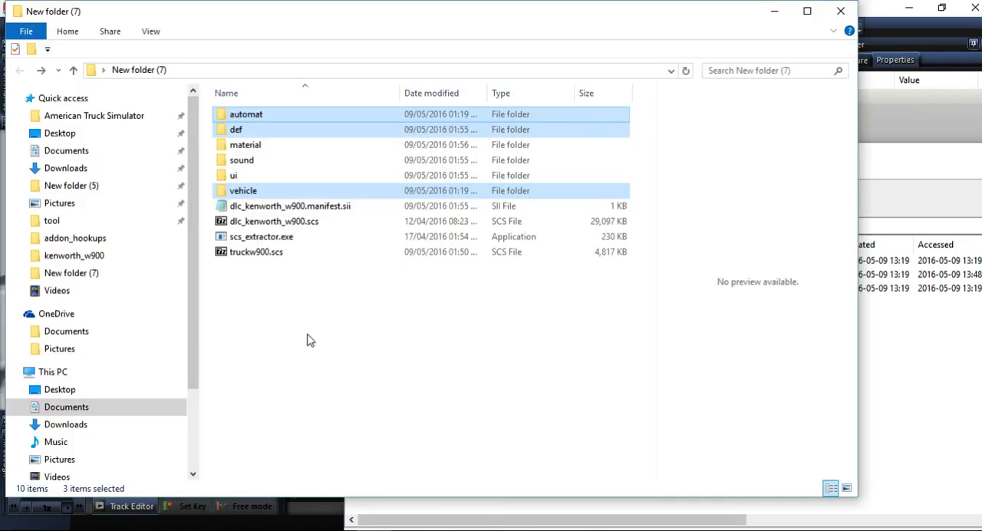
{"action": "double_click", "coordinate": [234, 129]}
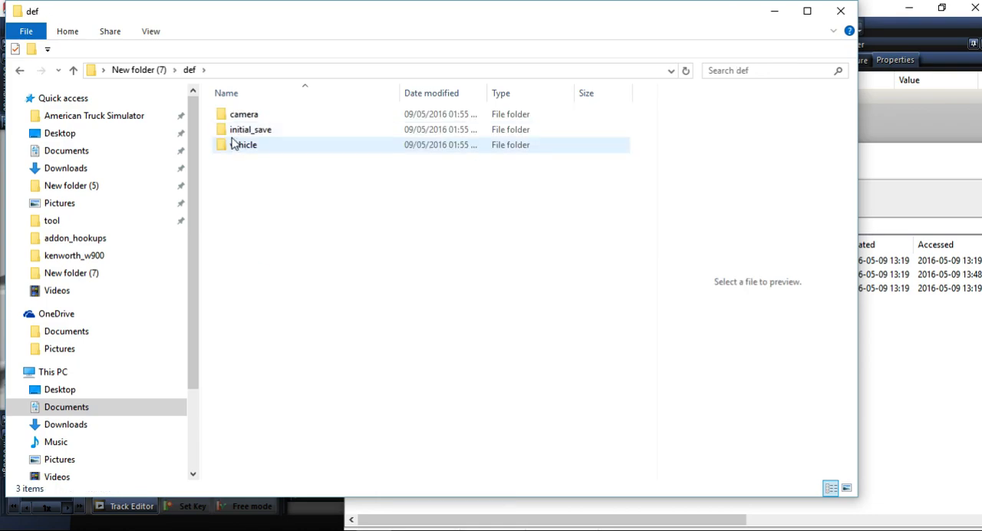
{"action": "left_click", "coordinate": [21, 71]}
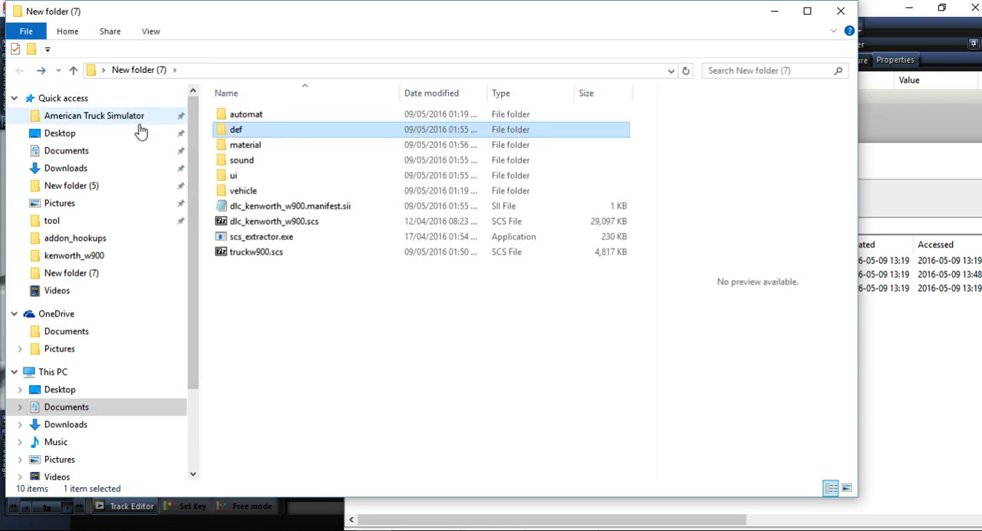
{"action": "double_click", "coordinate": [232, 189]}
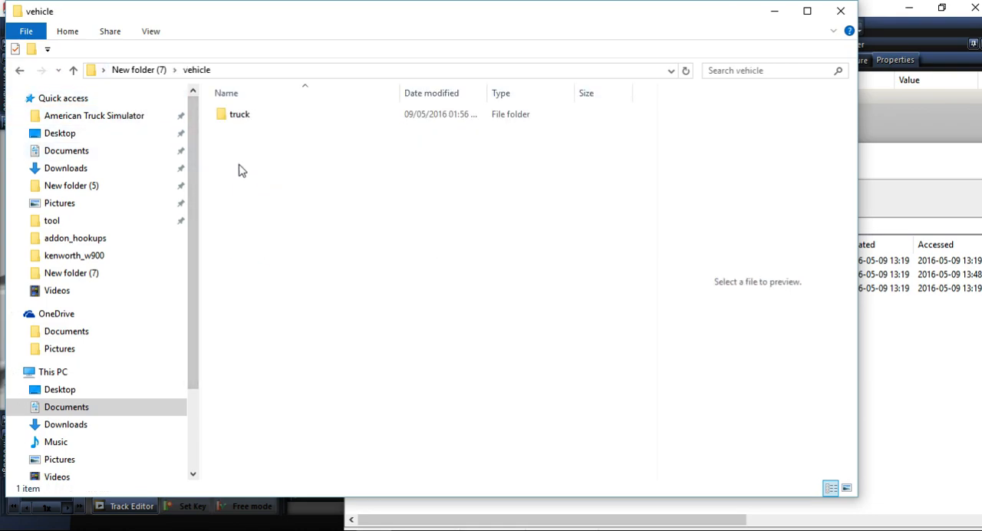
{"action": "double_click", "coordinate": [236, 117]}
{"action": "double_click", "coordinate": [238, 116]}
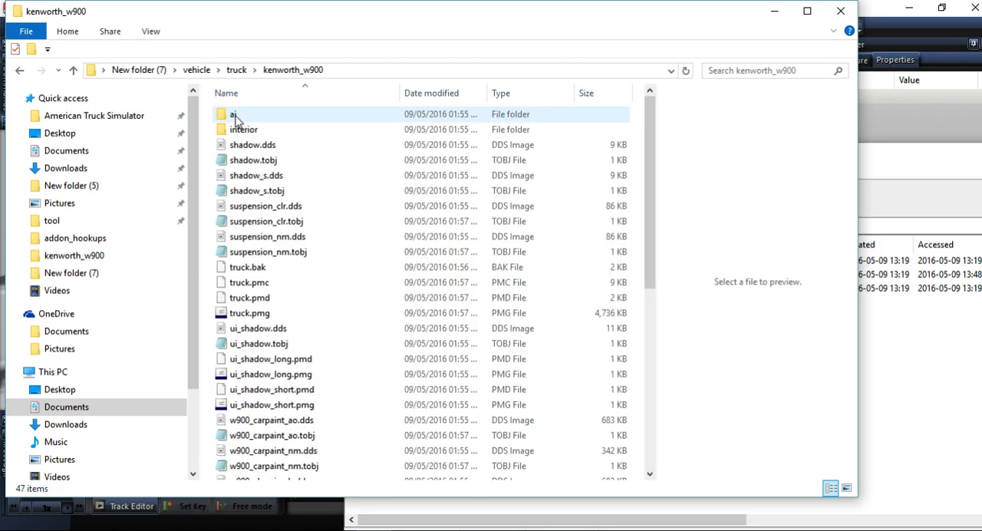
{"action": "left_click", "coordinate": [259, 271]}
{"action": "left_click", "coordinate": [257, 284]}
{"action": "left_click", "coordinate": [257, 299], "text": "ctrl"}
{"action": "left_click", "coordinate": [253, 314], "text": "ctrl"}
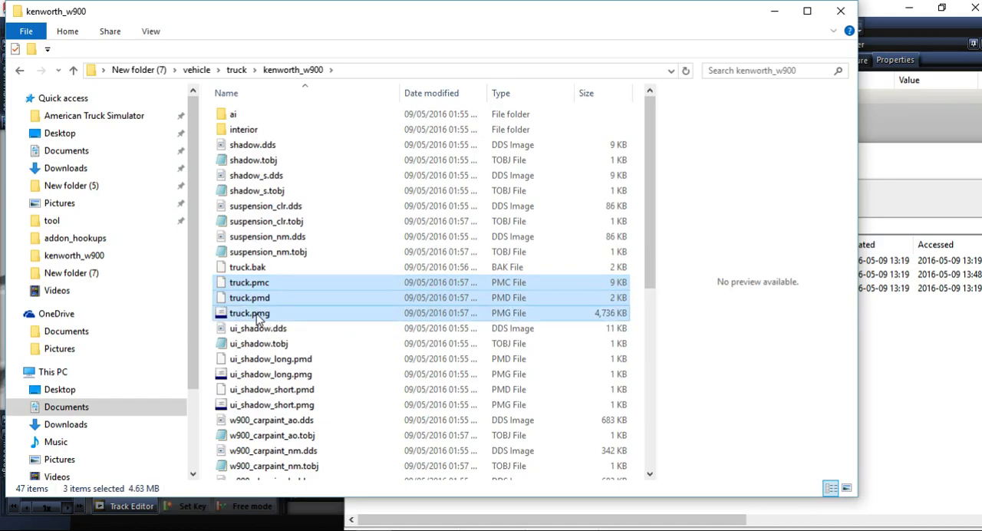
Find truckw900.scs in the American Truck Simulator mod folder and open it in 7-Zip.
{"action": "mouse_move", "coordinate": [445, 530]}
{"action": "left_click", "coordinate": [108, 122]}
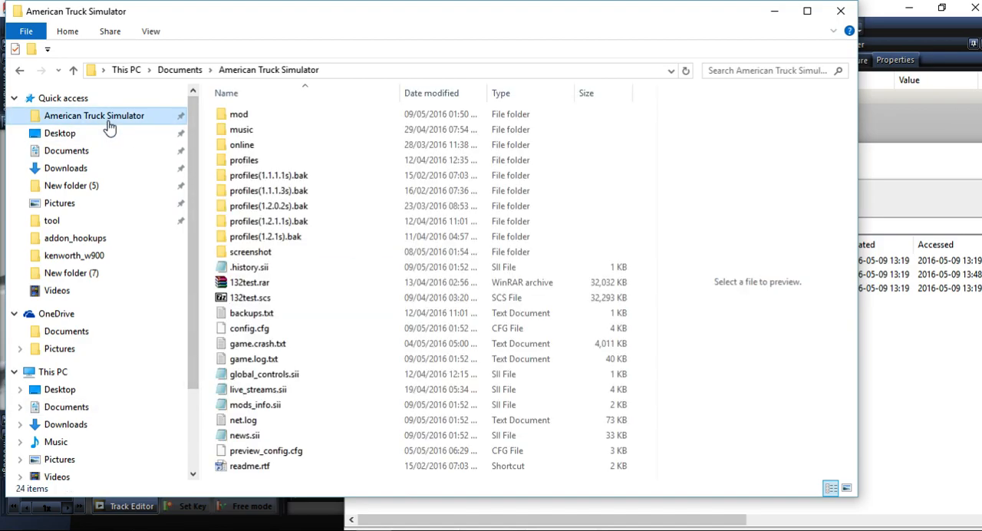
{"action": "double_click", "coordinate": [243, 116]}
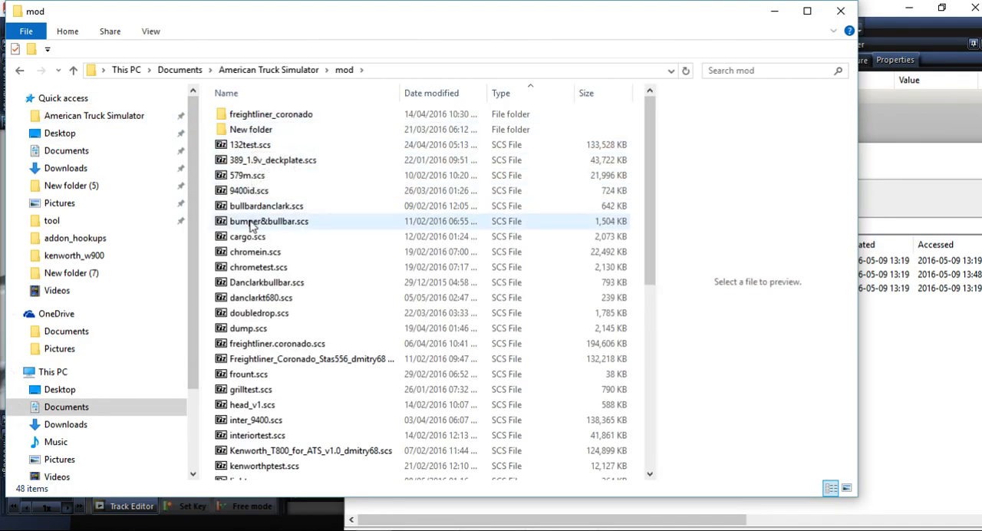
{"action": "left_click", "coordinate": [253, 254]}
{"action": "key", "text": "k"}
{"action": "key", "text": "k"}
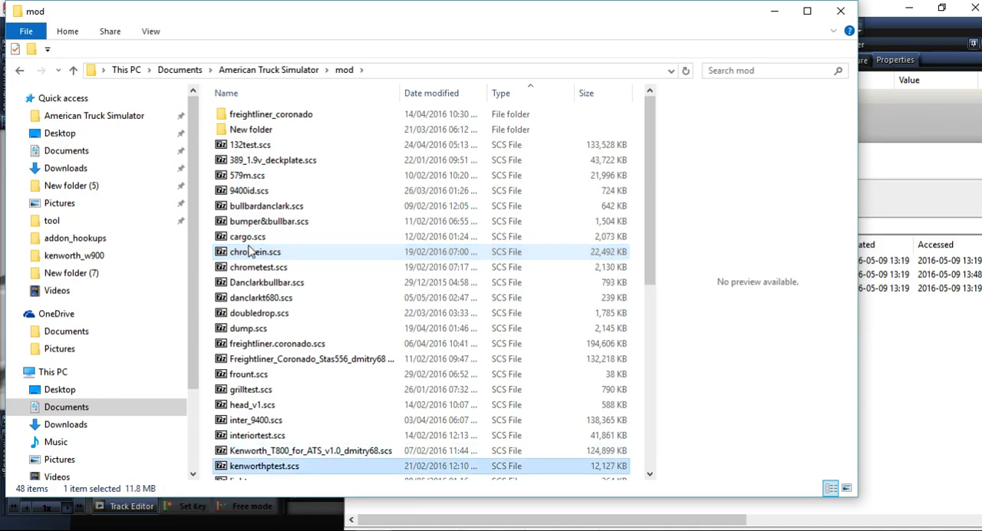
{"action": "left_click", "coordinate": [222, 222]}
{"action": "key", "text": "t"}
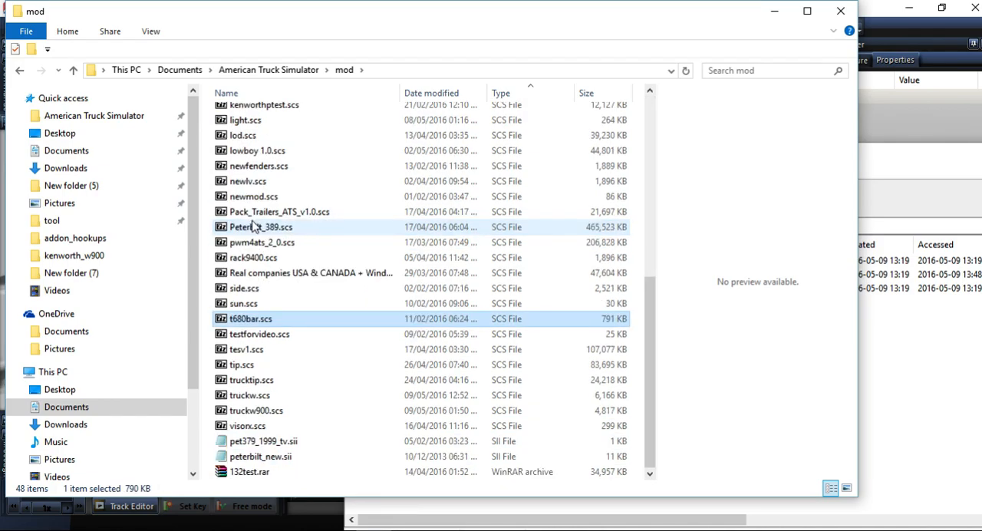
{"action": "key", "text": "t"}
{"action": "key", "text": "t"}
{"action": "key", "text": "t"}
{"action": "key", "text": "t"}
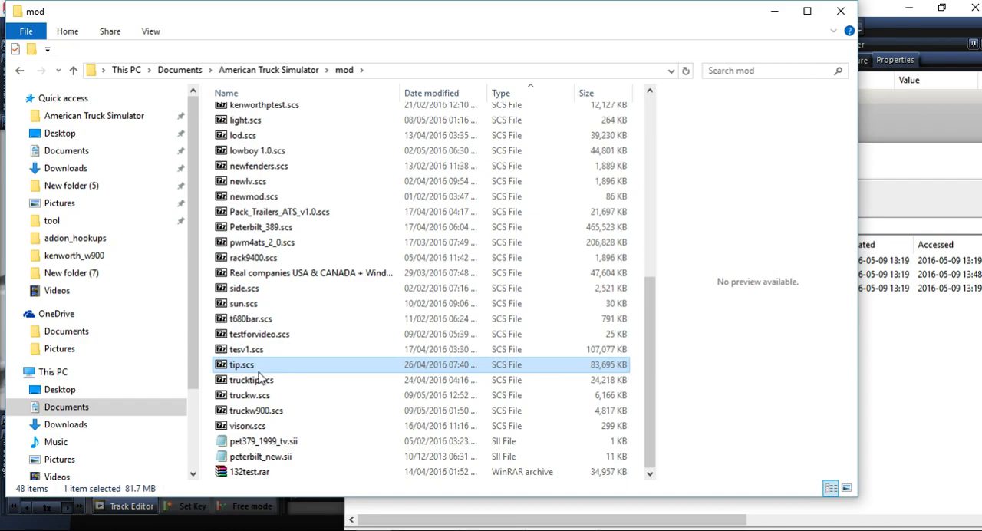
{"action": "key", "text": "t"}
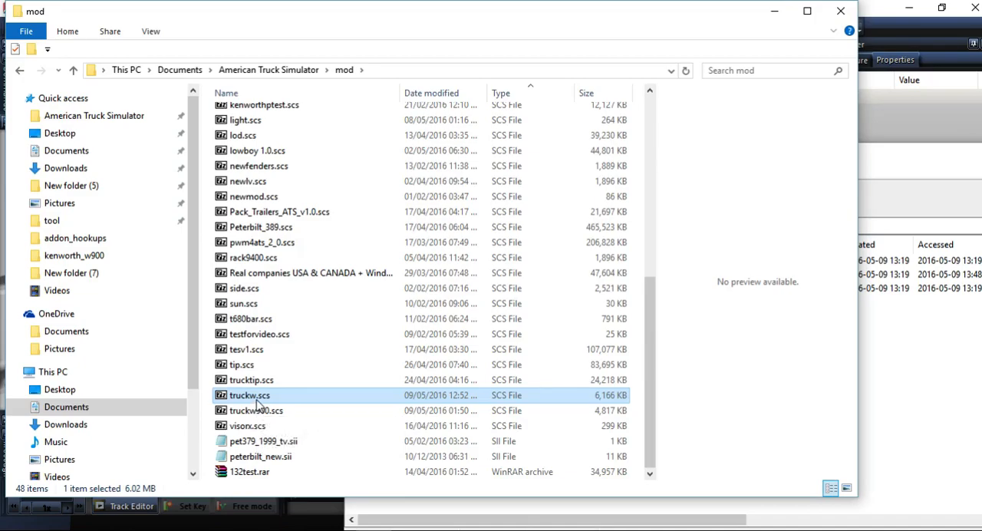
{"action": "left_click", "coordinate": [259, 401]}
{"action": "double_click", "coordinate": [259, 412]}
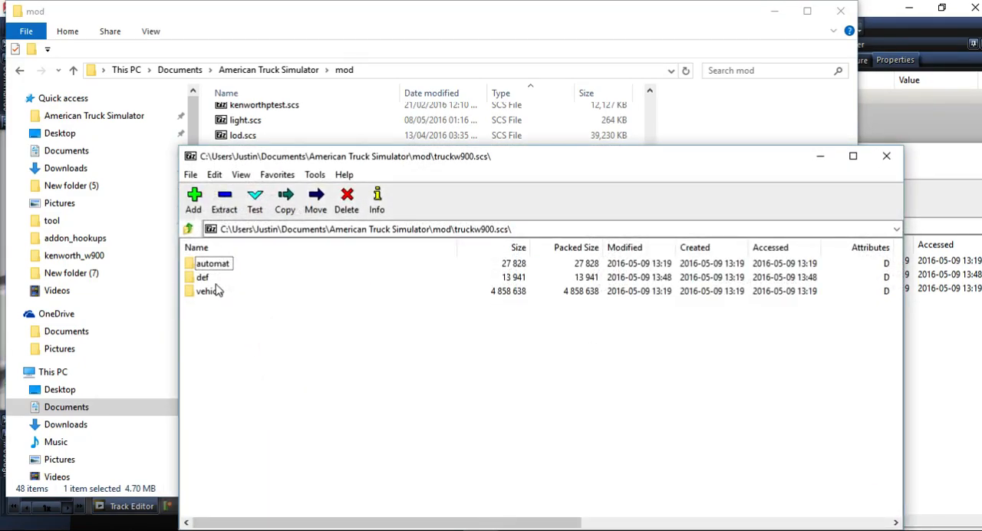
Delete the old truck.pmc, truck.pmd and truck.pmg from vehicle\truck\kenworth_w900 inside truckw900.scs.
{"action": "double_click", "coordinate": [208, 290]}
{"action": "double_click", "coordinate": [208, 265]}
{"action": "double_click", "coordinate": [208, 264]}
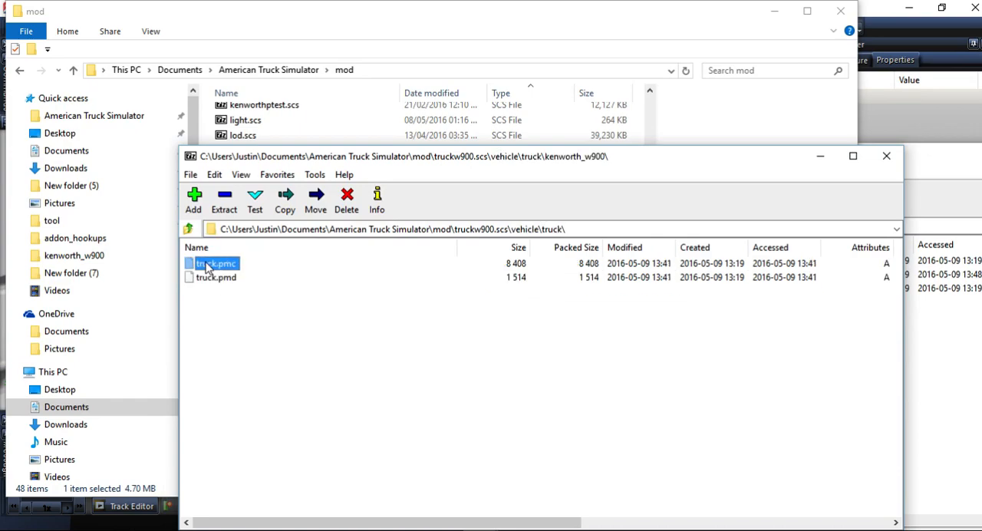
{"action": "left_click_drag", "start_coordinate": [233, 333], "coordinate": [196, 269]}
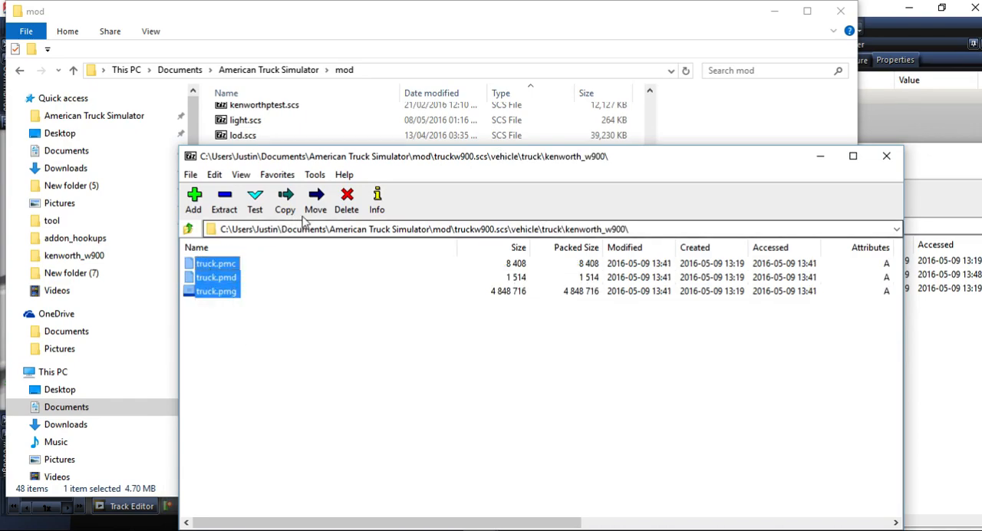
{"action": "left_click", "coordinate": [347, 201]}
{"action": "left_click", "coordinate": [503, 322]}
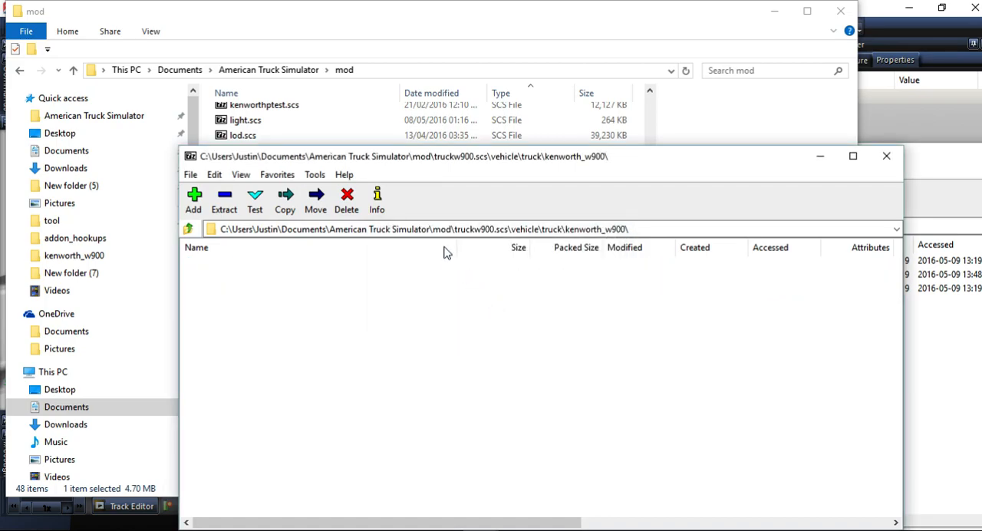
Switch to File Explorer and return to the vehicle\truck\kenworth_w900 folder in New folder (7).
{"action": "left_click", "coordinate": [175, 115]}
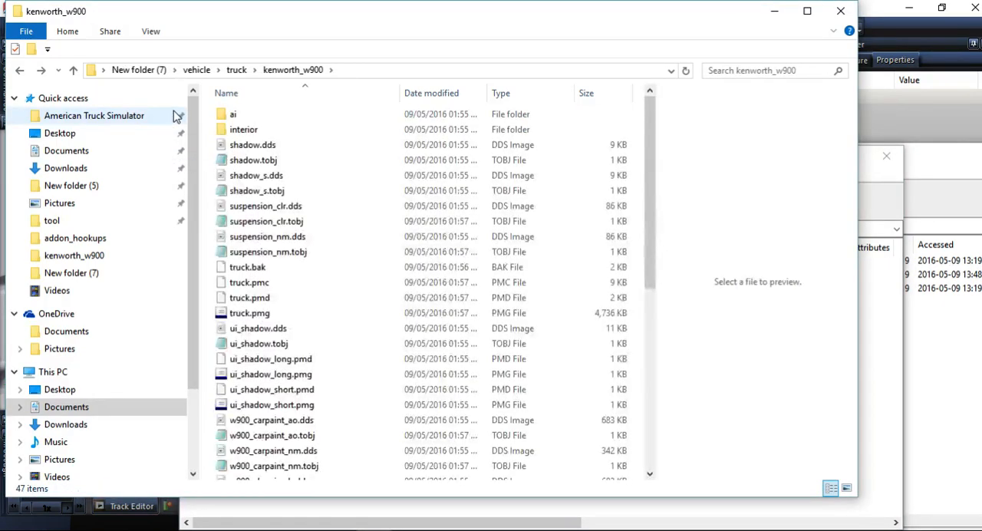
{"action": "left_click", "coordinate": [175, 115]}
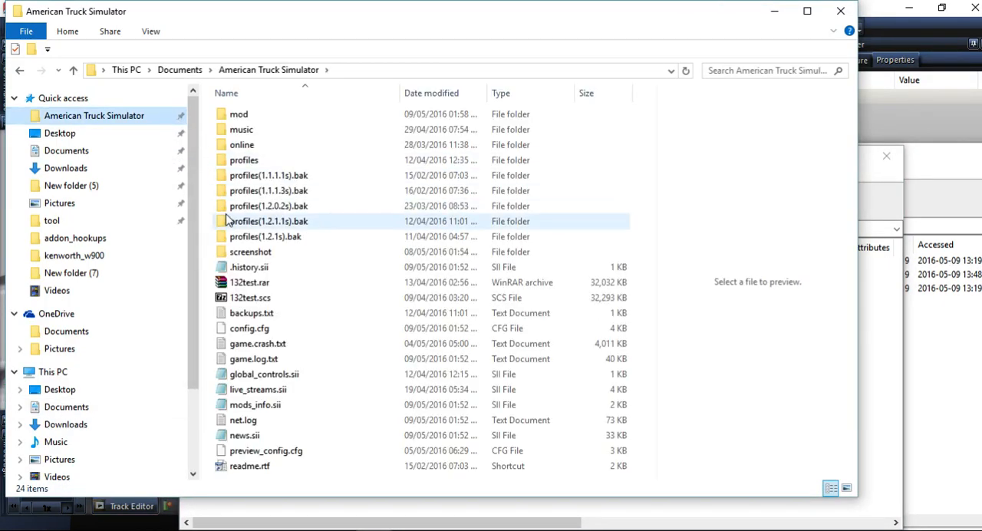
{"action": "key", "text": "alt+Left"}
{"action": "key", "text": "alt+Left"}
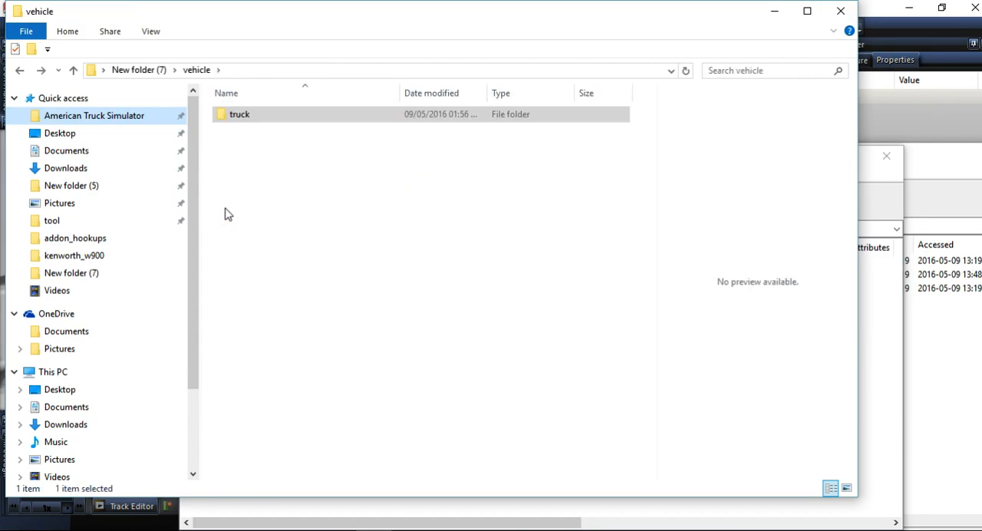
{"action": "key", "text": "alt+Left"}
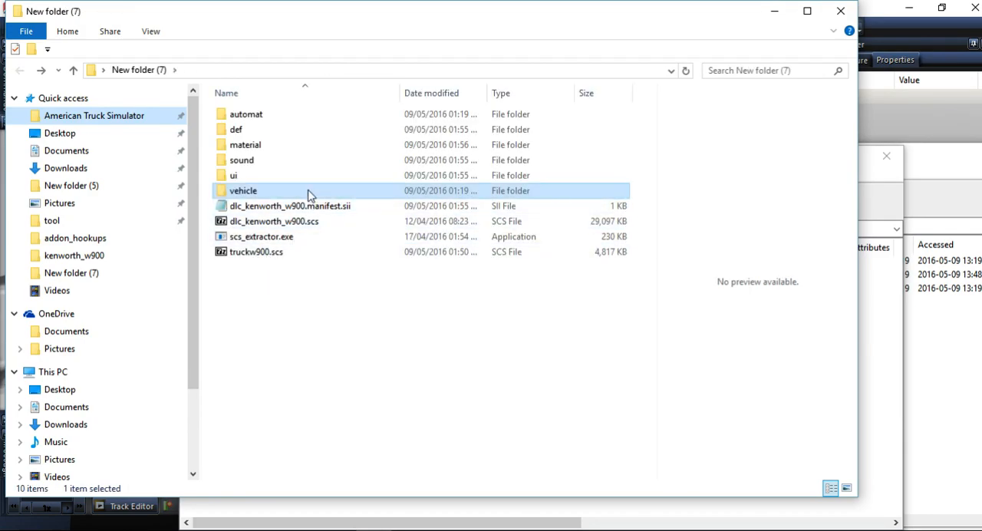
{"action": "key", "text": "alt+Right"}
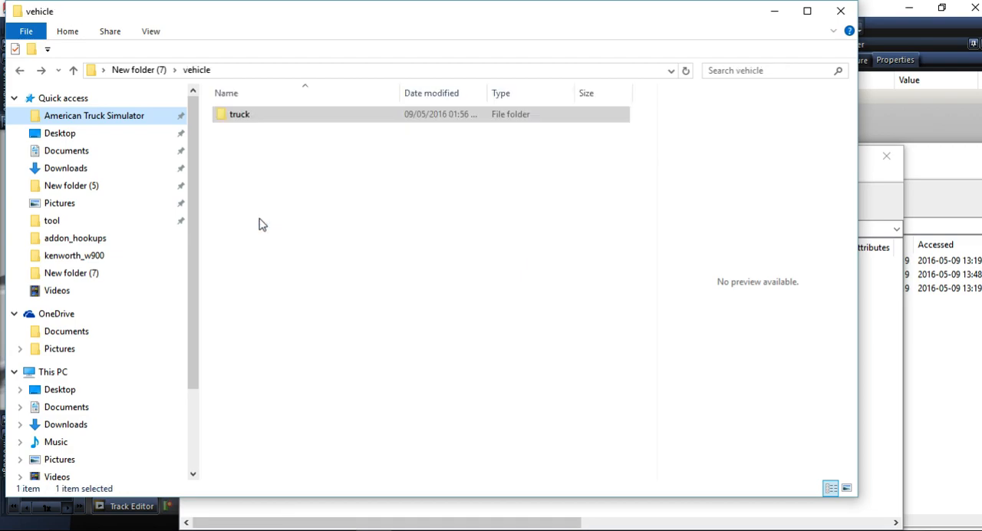
{"action": "key", "text": "alt+Right"}
{"action": "key", "text": "alt+Right"}
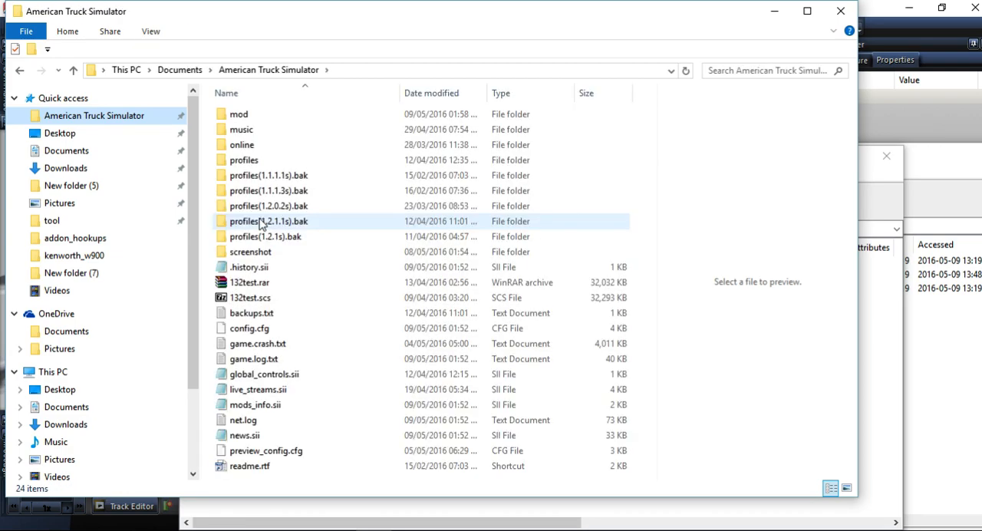
{"action": "key", "text": "alt+Left"}
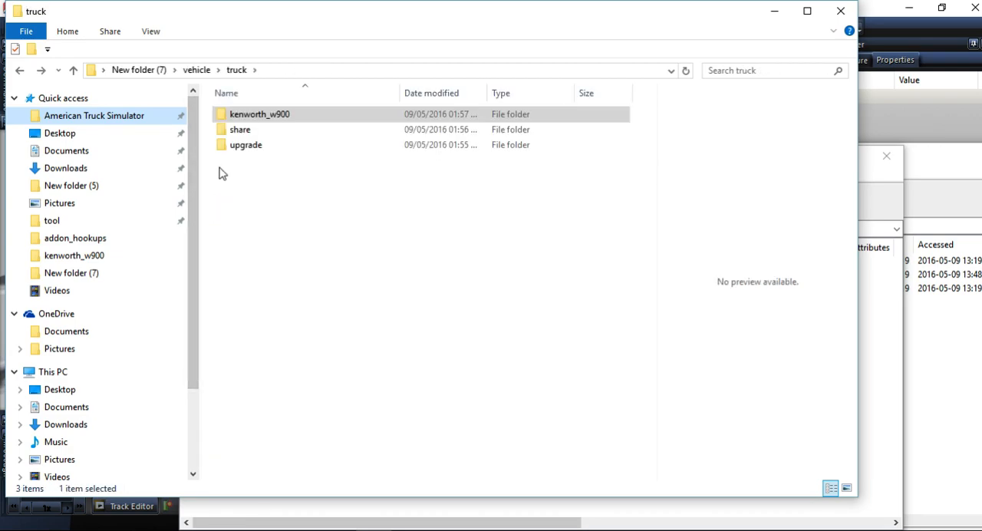
{"action": "double_click", "coordinate": [271, 115]}
Copy the exported truck.pmc, truck.pmd and truck.pmg into the archive's kenworth_w900 folder.
{"action": "left_click", "coordinate": [253, 283]}
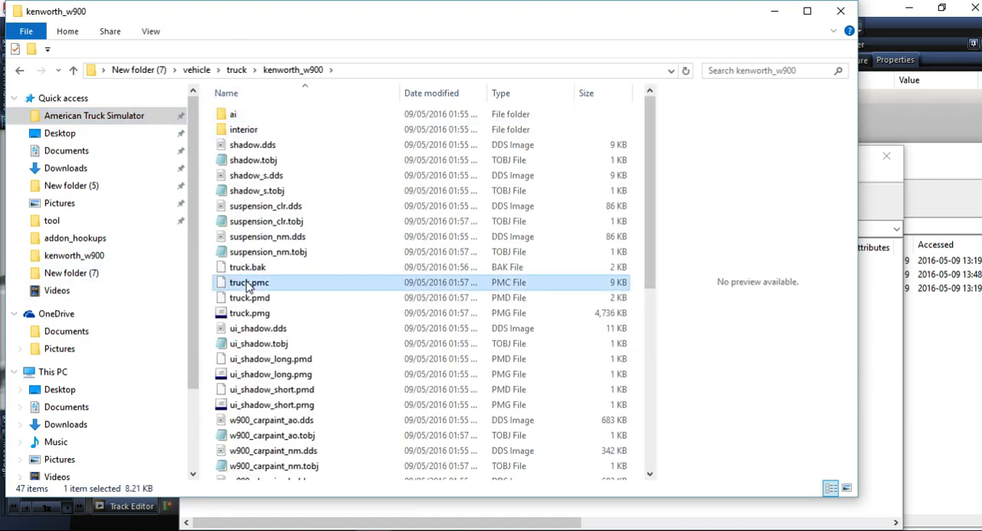
{"action": "left_click", "coordinate": [250, 298], "text": "ctrl"}
{"action": "left_click", "coordinate": [250, 314], "text": "ctrl"}
{"action": "left_click_drag", "start_coordinate": [222, 305], "coordinate": [874, 325]}
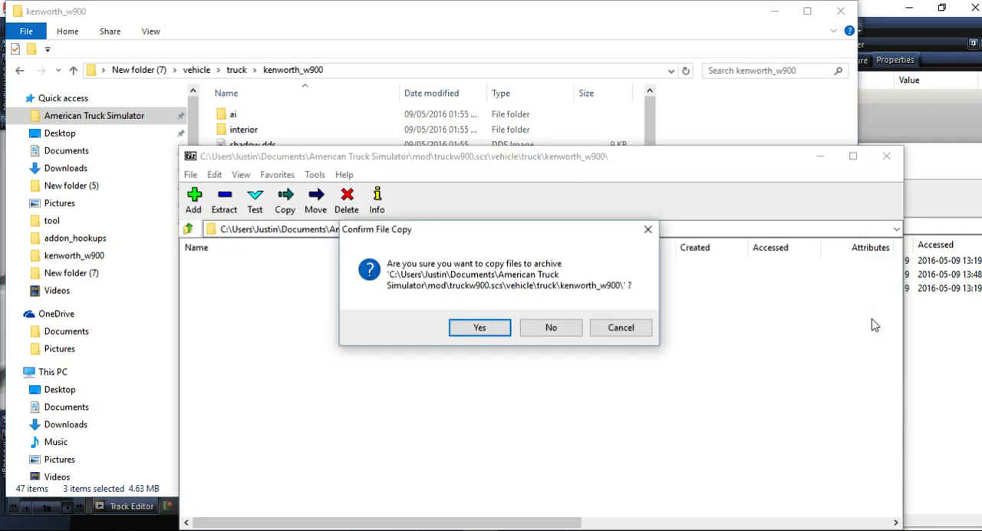
{"action": "left_click", "coordinate": [493, 330]}
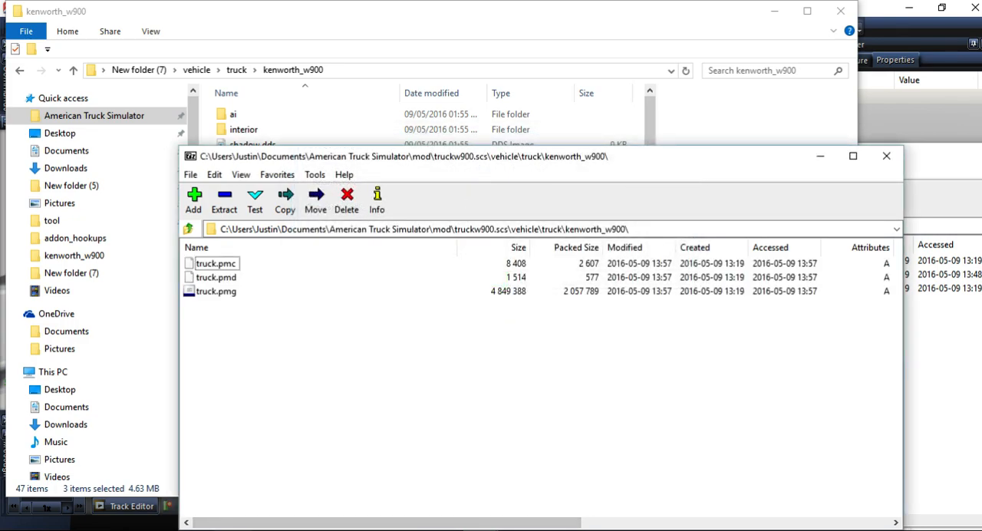
Switch to Steam, launch American Truck Simulator in its standard mode and continue the game with the preselected profile.
{"action": "left_click", "coordinate": [233, 530]}
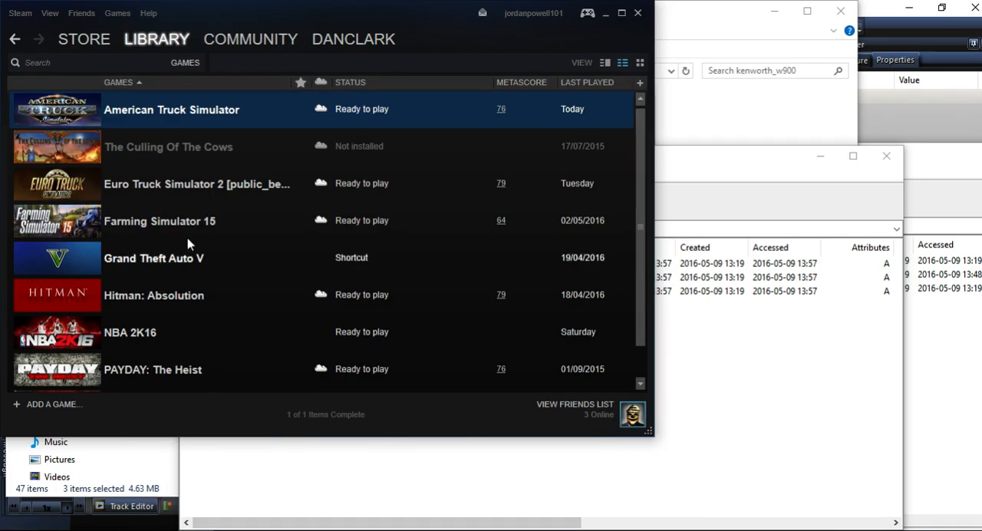
{"action": "double_click", "coordinate": [289, 110]}
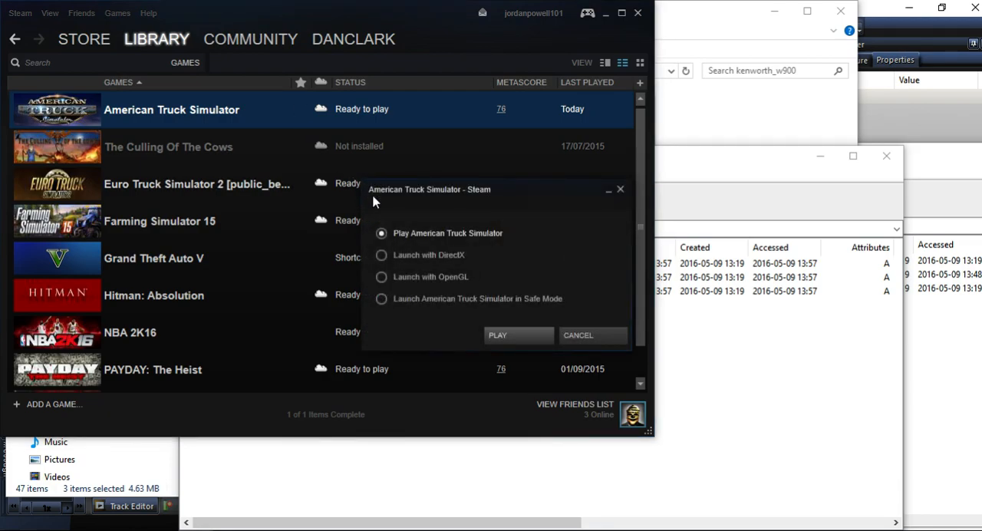
{"action": "left_click", "coordinate": [515, 336]}
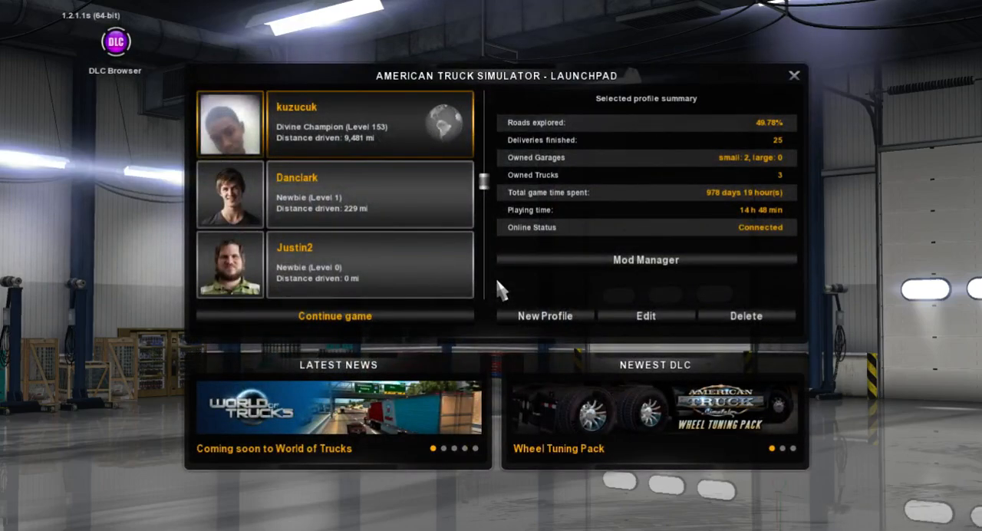
{"action": "left_click", "coordinate": [464, 312]}
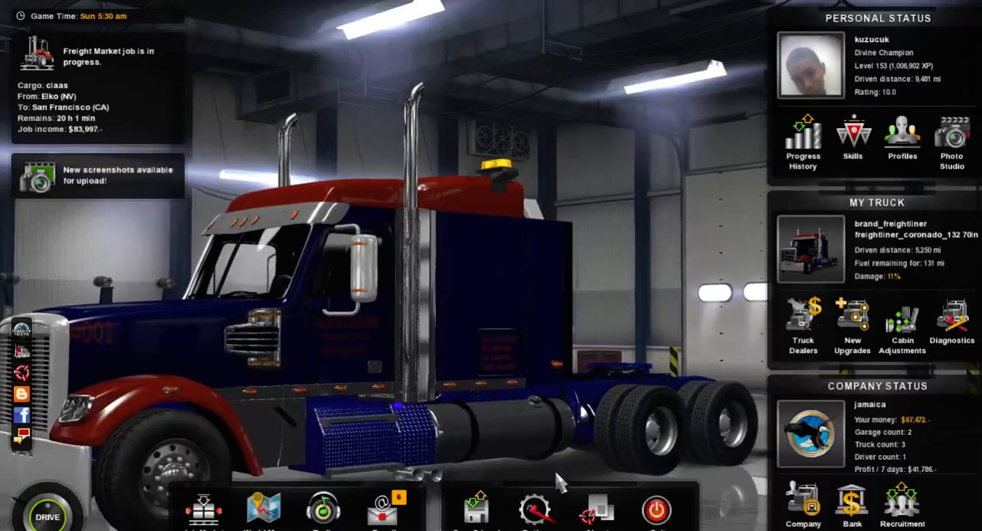
Open the Truck Browser from the game's About section and view the Kenworth W900 from the side and rear.
{"action": "left_click", "coordinate": [603, 510]}
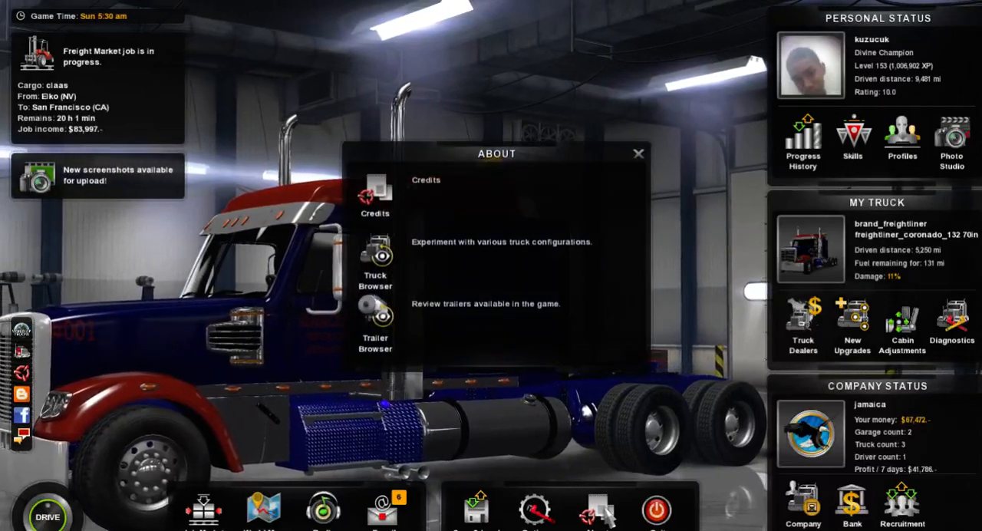
{"action": "left_click", "coordinate": [383, 239]}
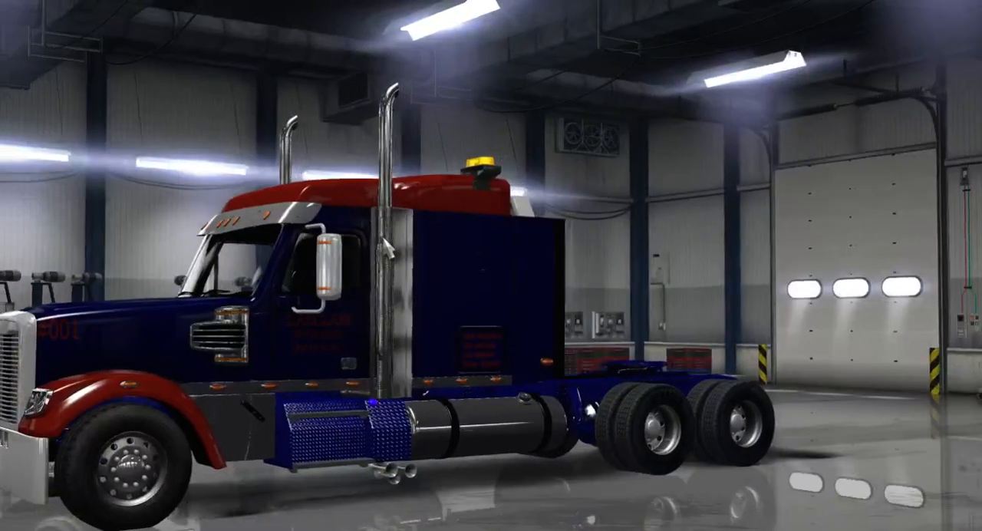
{"action": "key", "text": "Escape"}
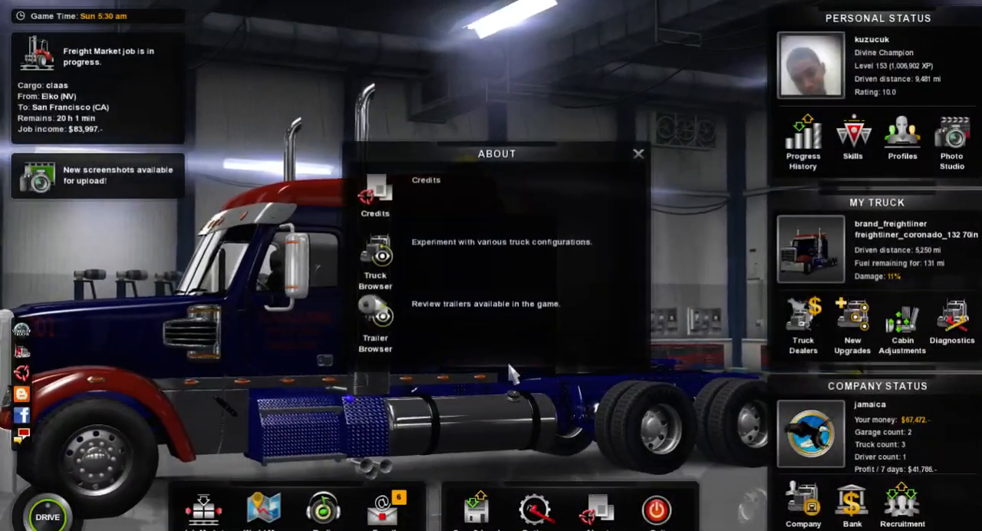
{"action": "left_click", "coordinate": [401, 240]}
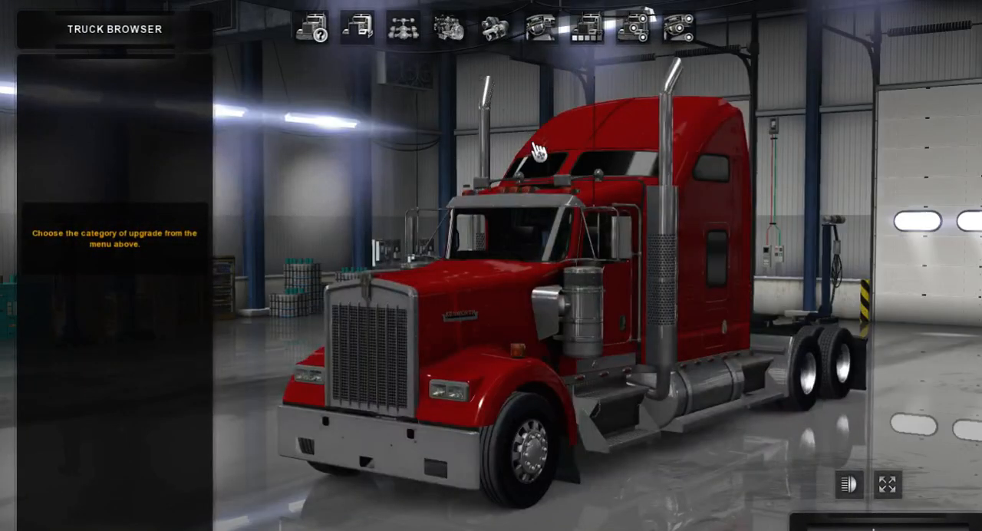
{"action": "left_click_drag", "start_coordinate": [538, 152], "coordinate": [144, 197]}
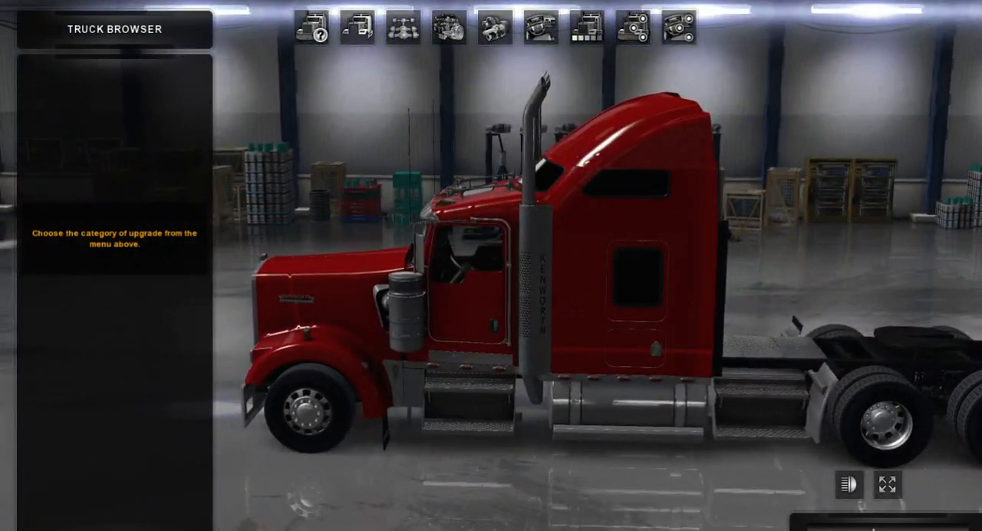
{"action": "left_click_drag", "start_coordinate": [452, 246], "coordinate": [300, 244]}
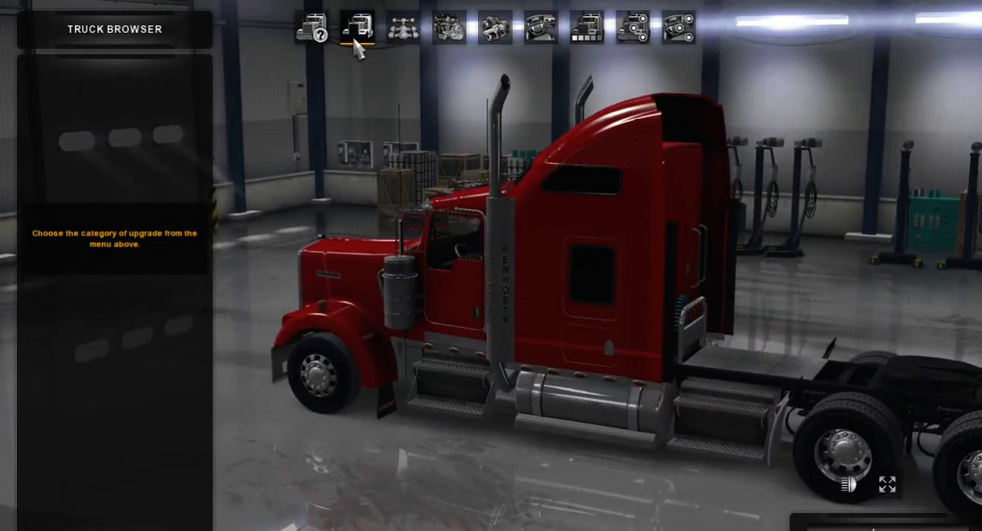
Open the chassis options, fit the first Chassis 6x4 Long 300gal and inspect its frame from behind and the side.
{"action": "left_click", "coordinate": [354, 40]}
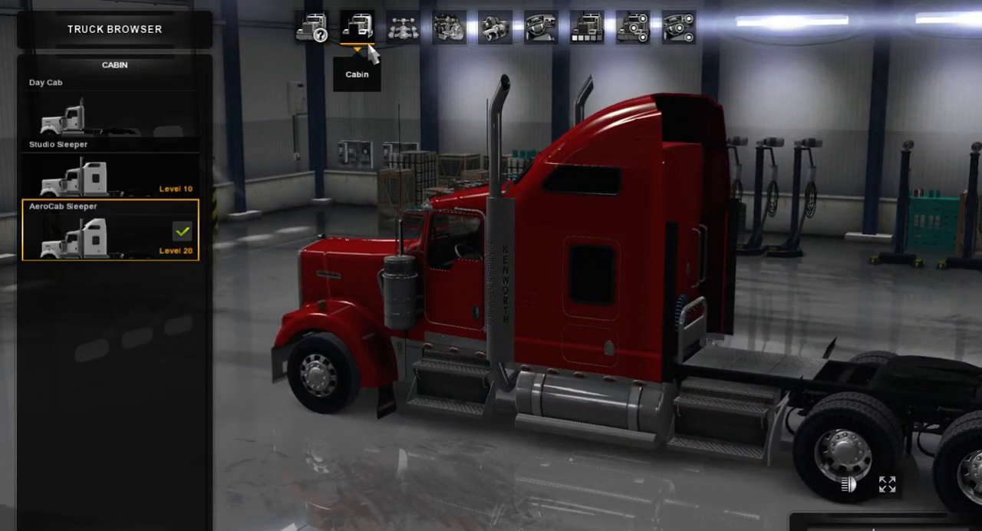
{"action": "left_click", "coordinate": [404, 34]}
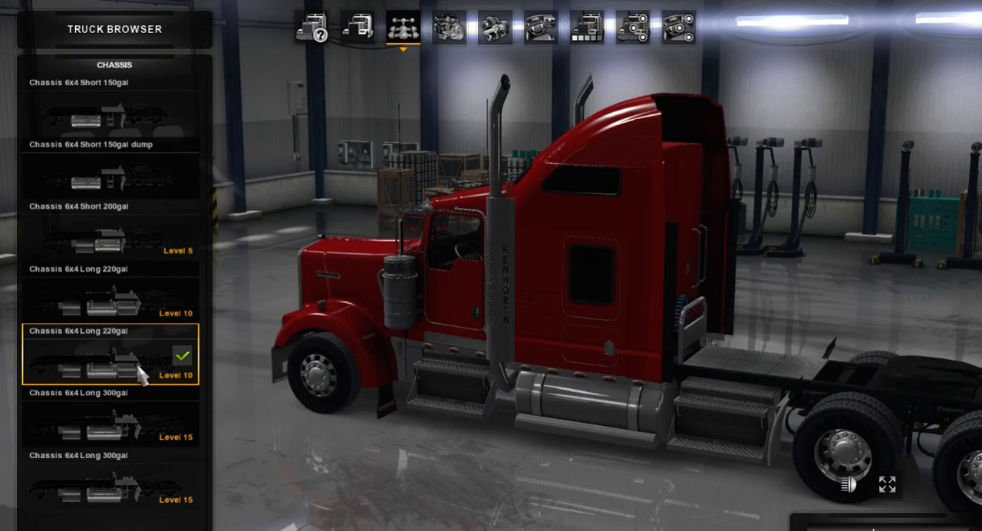
{"action": "left_click", "coordinate": [113, 475]}
{"action": "left_click", "coordinate": [135, 434]}
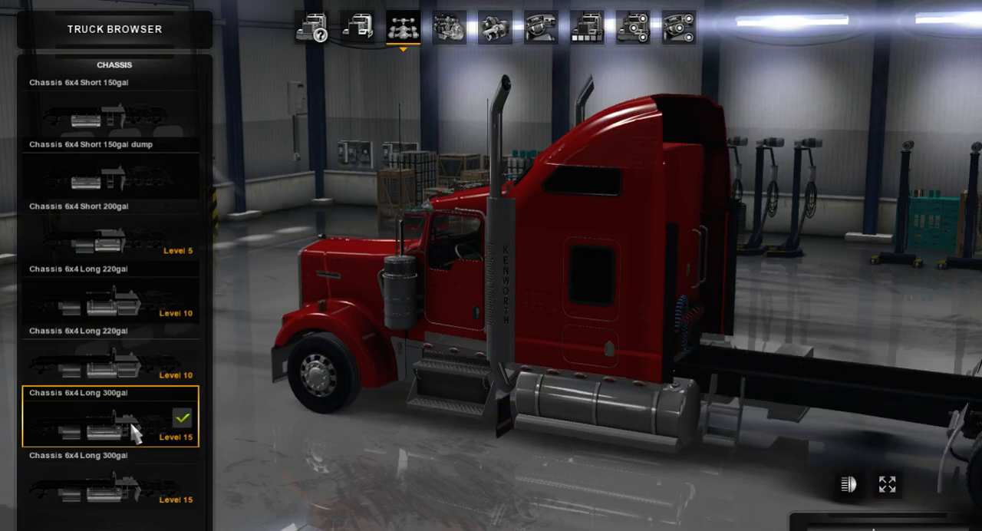
{"action": "left_click_drag", "start_coordinate": [414, 378], "coordinate": [183, 326]}
{"action": "left_click_drag", "start_coordinate": [571, 337], "coordinate": [298, 309]}
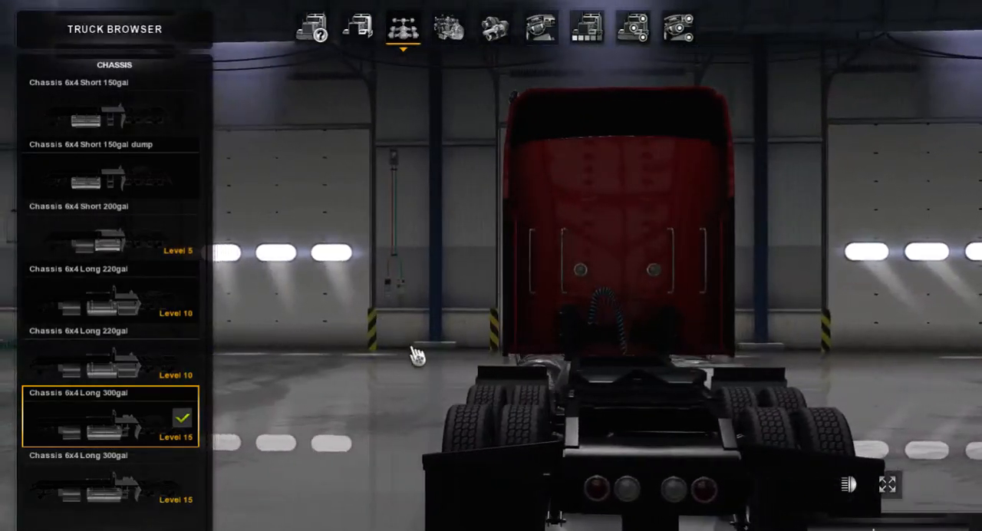
{"action": "left_click_drag", "start_coordinate": [476, 311], "coordinate": [305, 221]}
{"action": "left_click_drag", "start_coordinate": [512, 288], "coordinate": [306, 334]}
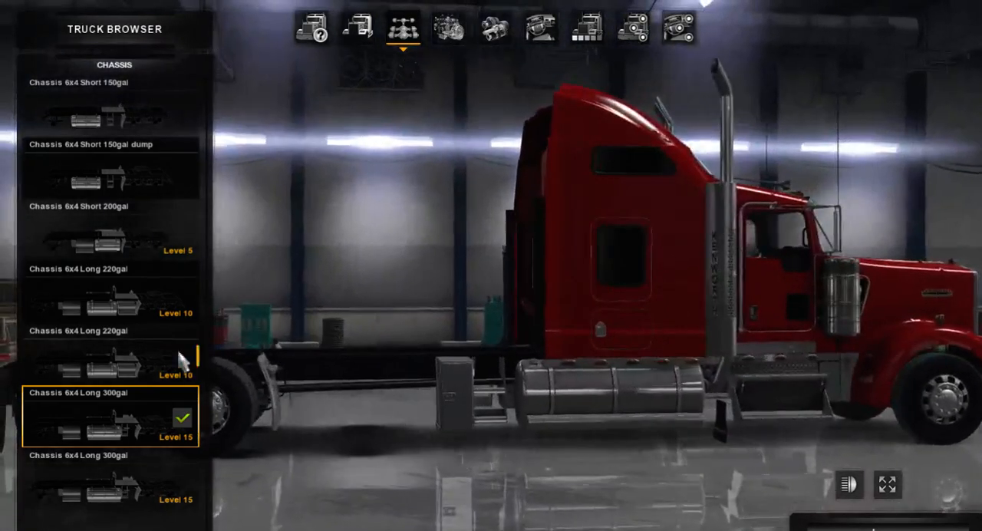
Compare the two 6x4 Long 300gal chassis with the 220gal ones, finishing on the first Long 220gal.
{"action": "left_click", "coordinate": [136, 509]}
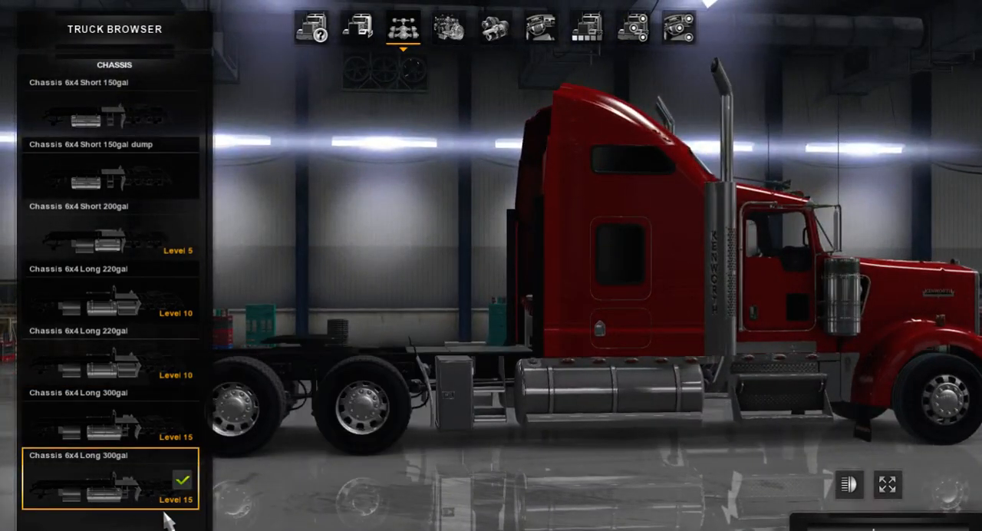
{"action": "left_click", "coordinate": [131, 395]}
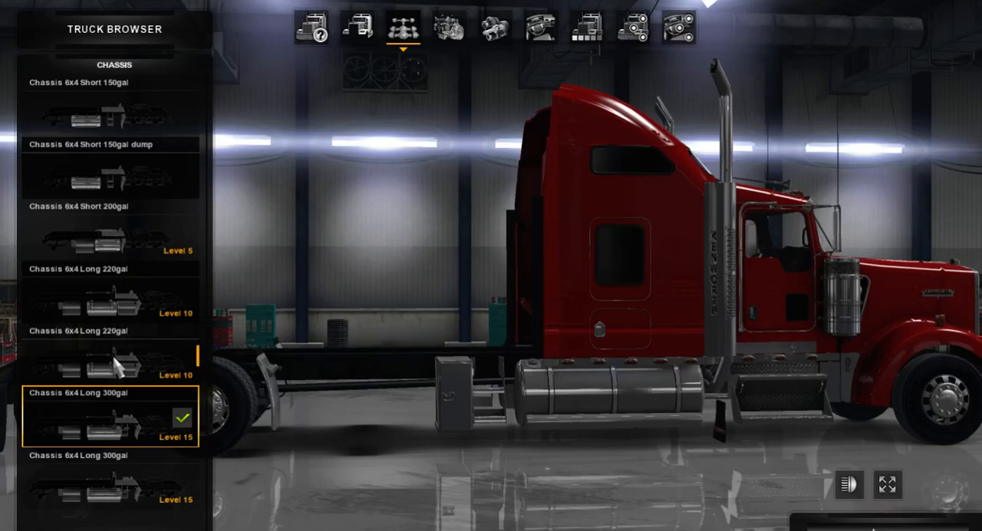
{"action": "left_click", "coordinate": [117, 368]}
{"action": "left_click", "coordinate": [109, 322]}
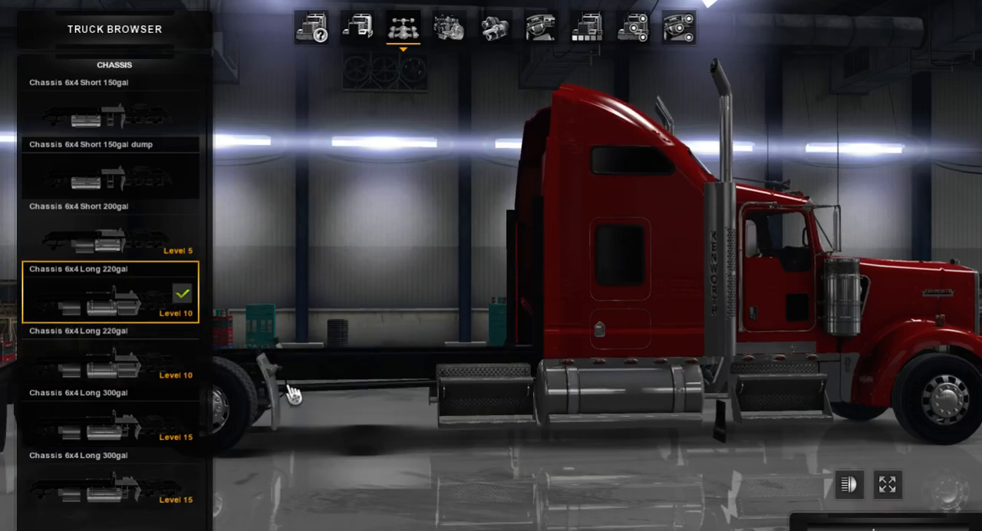
{"action": "mouse_move", "coordinate": [460, 268]}
{"action": "left_mouse_down"}
{"action": "mouse_move", "coordinate": [796, 268]}
{"action": "mouse_move", "coordinate": [467, 268]}
{"action": "left_mouse_up"}
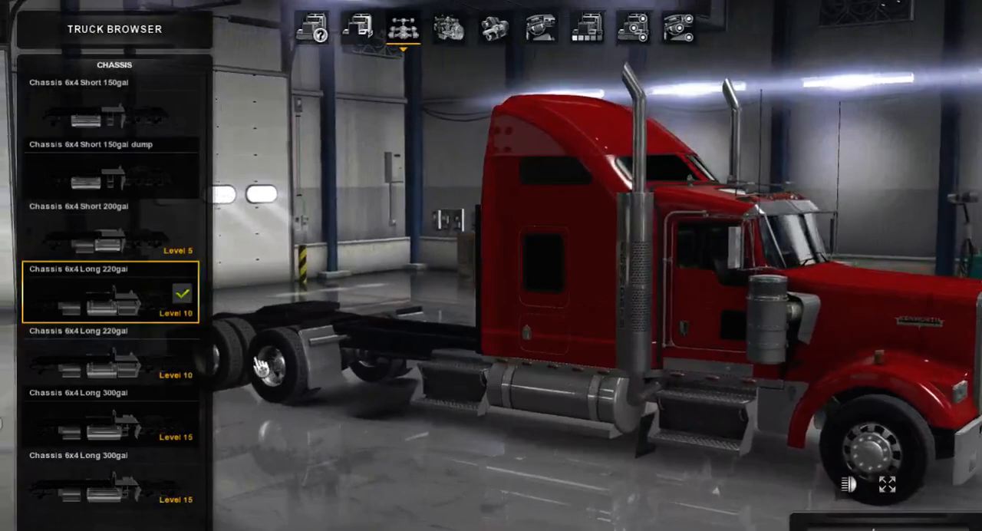
Cycle through the four 6x4 Long chassis again, finish on the first Long 220gal and examine it from all around.
{"action": "left_click", "coordinate": [140, 375]}
{"action": "left_click", "coordinate": [132, 441]}
{"action": "left_click", "coordinate": [116, 497]}
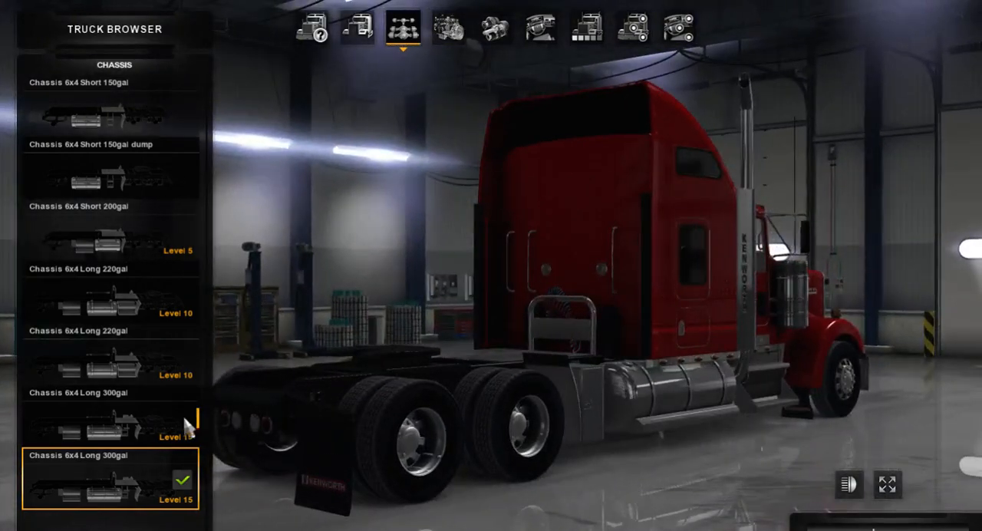
{"action": "left_click", "coordinate": [152, 443]}
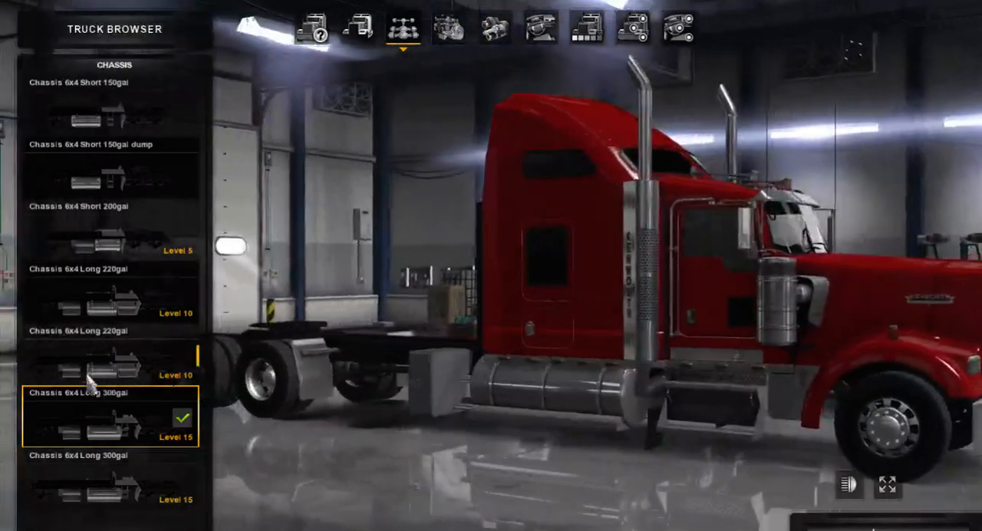
{"action": "left_click", "coordinate": [102, 371]}
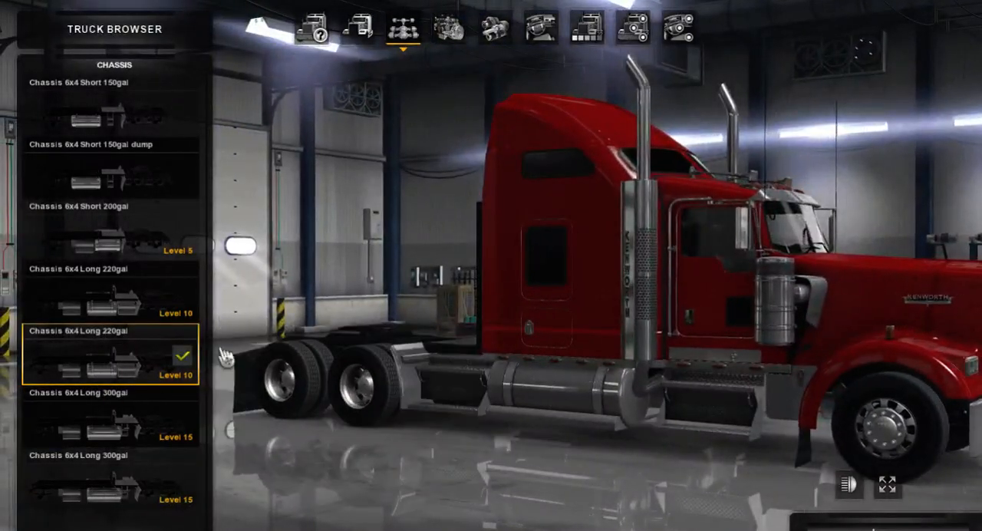
{"action": "left_click", "coordinate": [138, 327]}
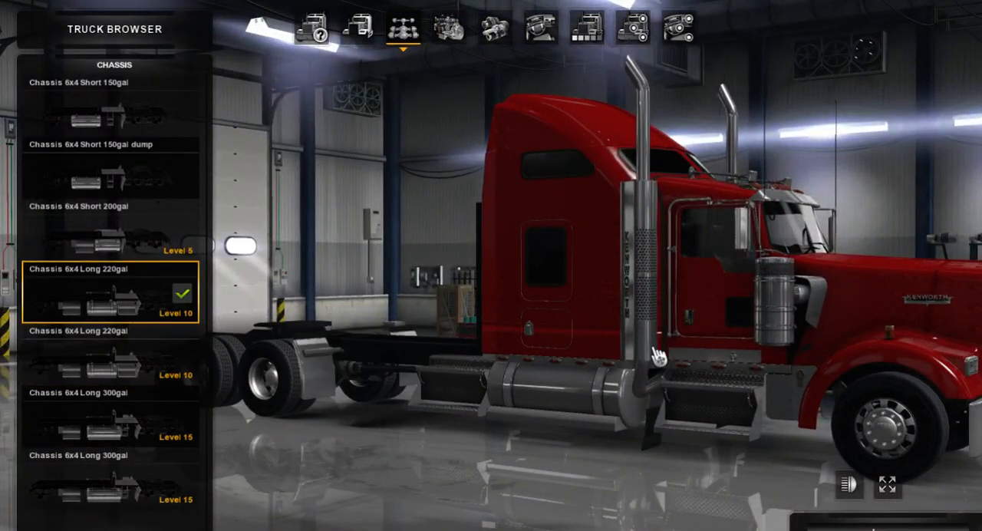
{"action": "left_click_drag", "start_coordinate": [880, 380], "coordinate": [307, 382]}
{"action": "left_click_drag", "start_coordinate": [388, 358], "coordinate": [15, 368]}
{"action": "left_click_drag", "start_coordinate": [536, 385], "coordinate": [136, 349]}
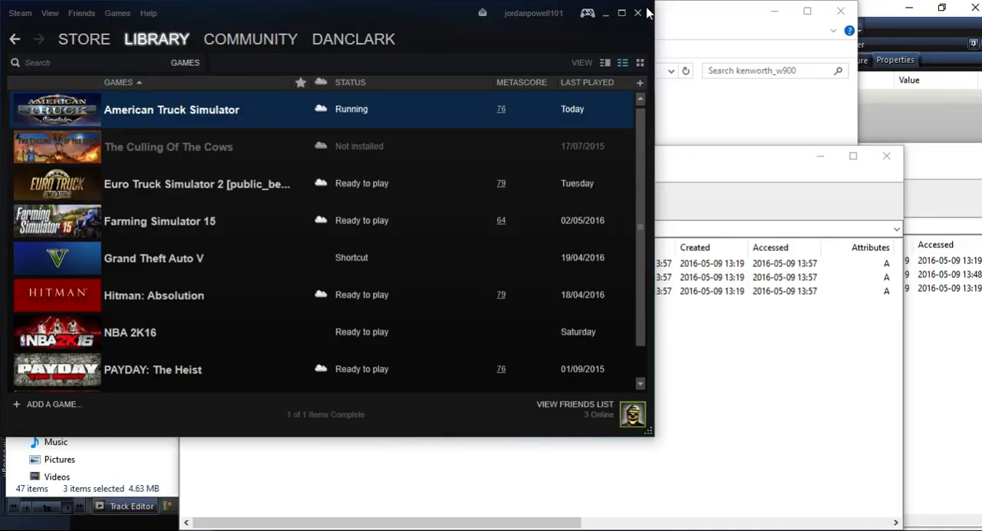
{"action": "left_click", "coordinate": [607, 13]}
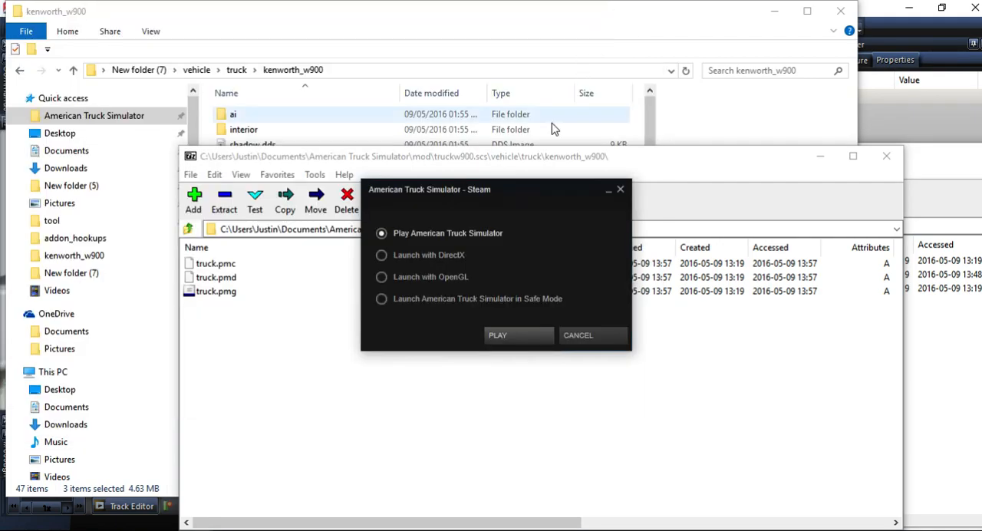
{"action": "key", "text": "alt+Tab"}
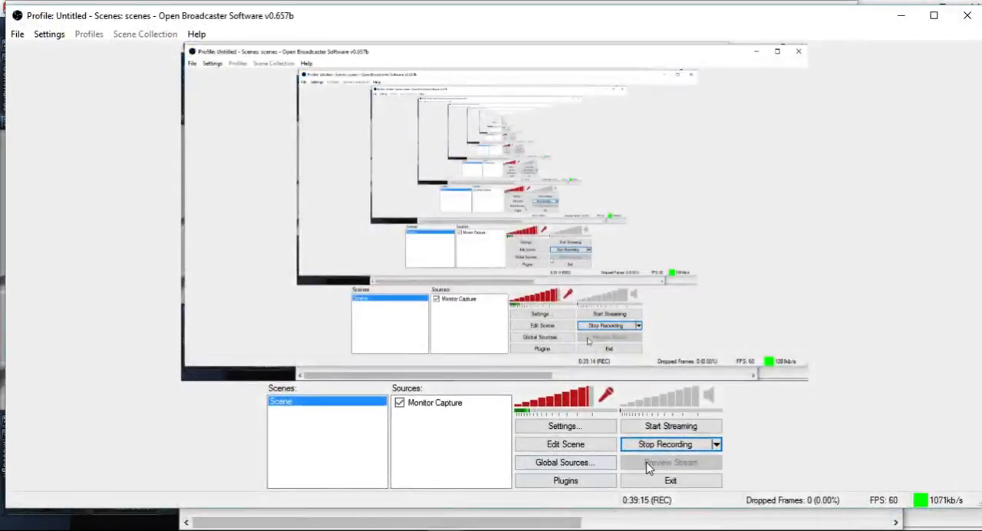